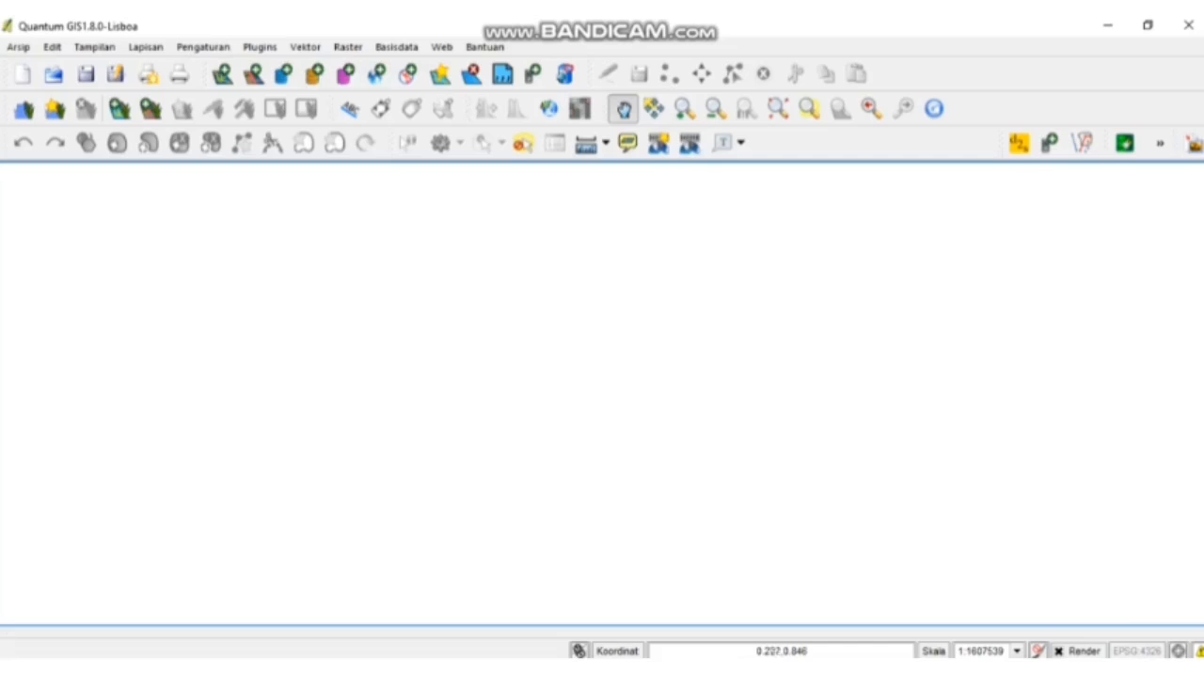
# - Add the AOI.shp shapefile from the Bahan Praktek Marxan folder as a vector layer
pyautogui.click(222, 73)
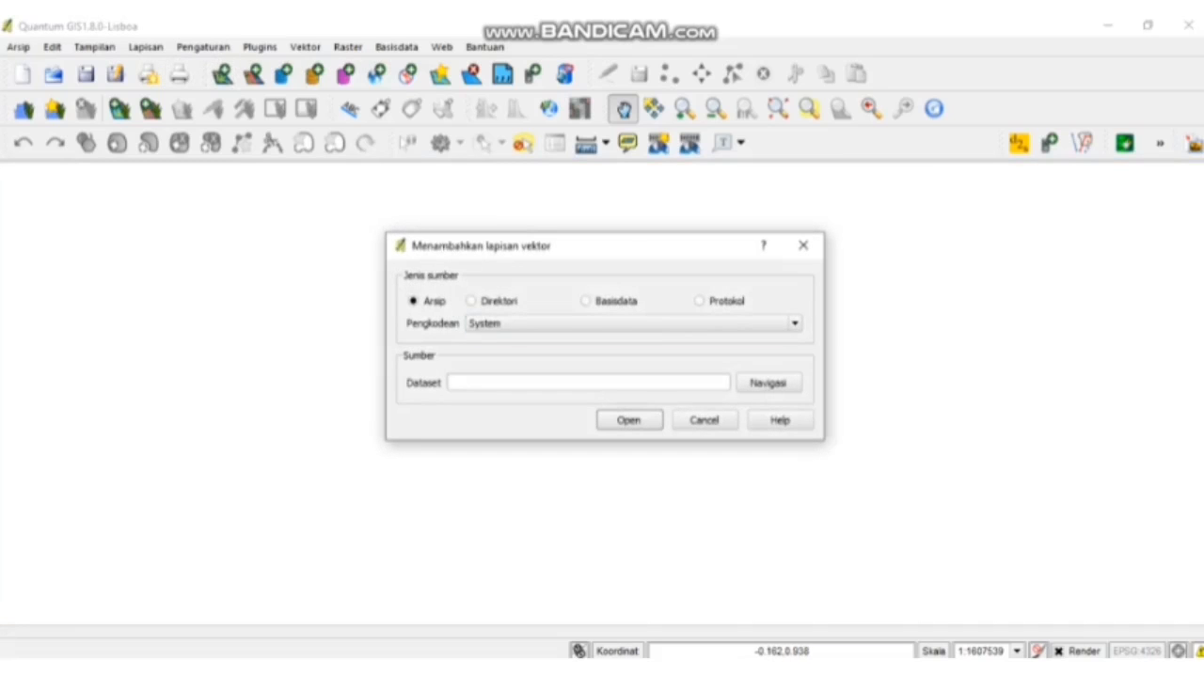
pyautogui.click(768, 383)
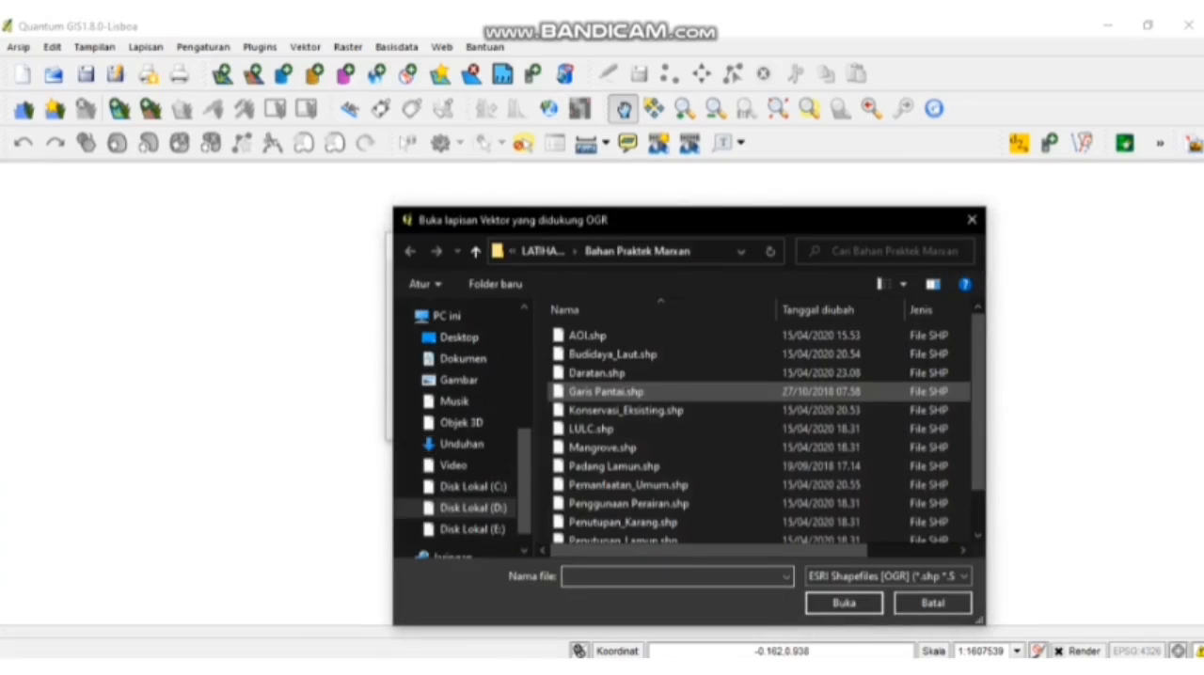
pyautogui.click(588, 335)
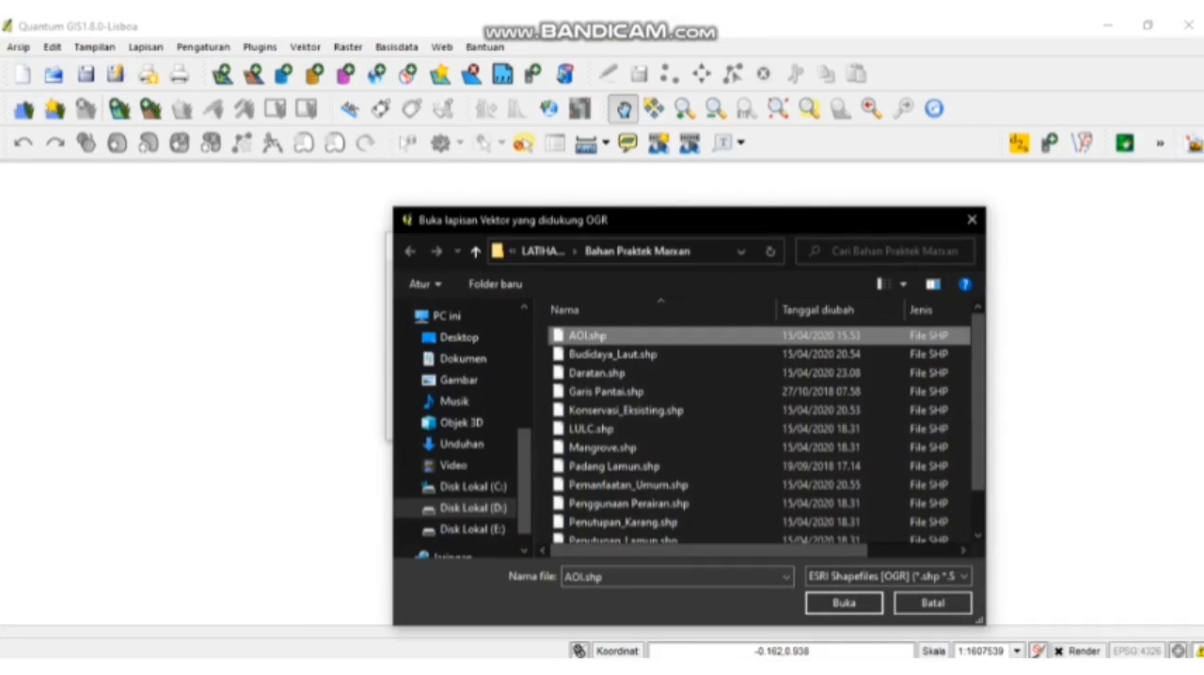
pyautogui.click(843, 603)
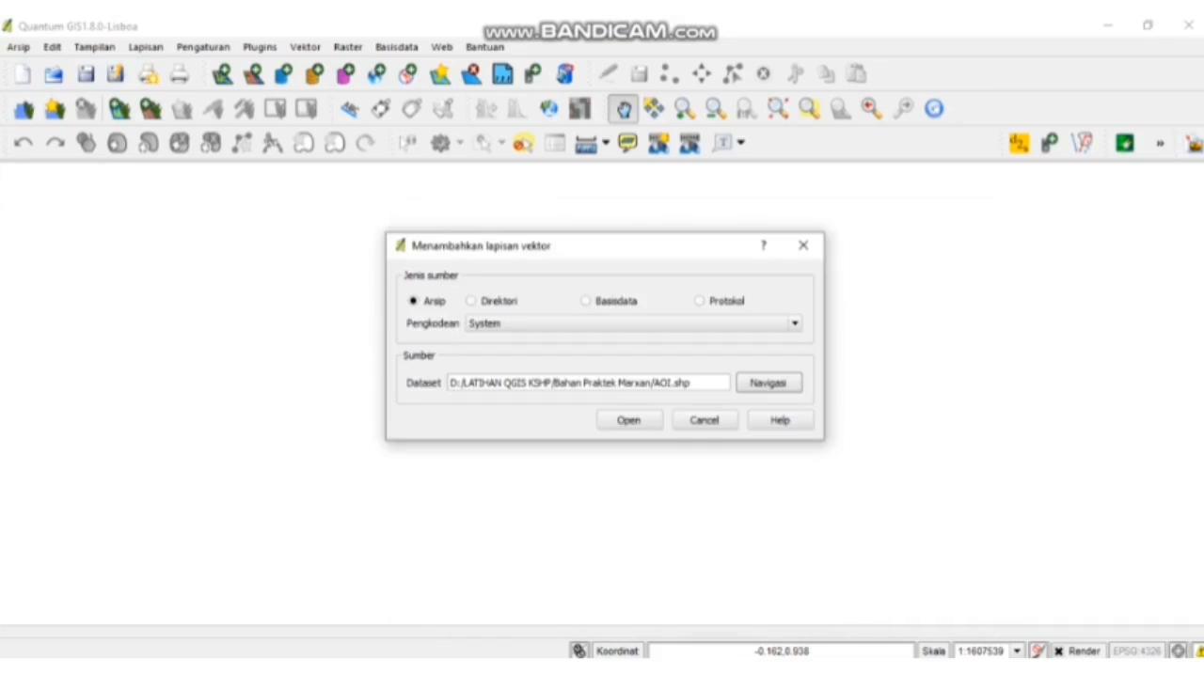
pyautogui.click(629, 420)
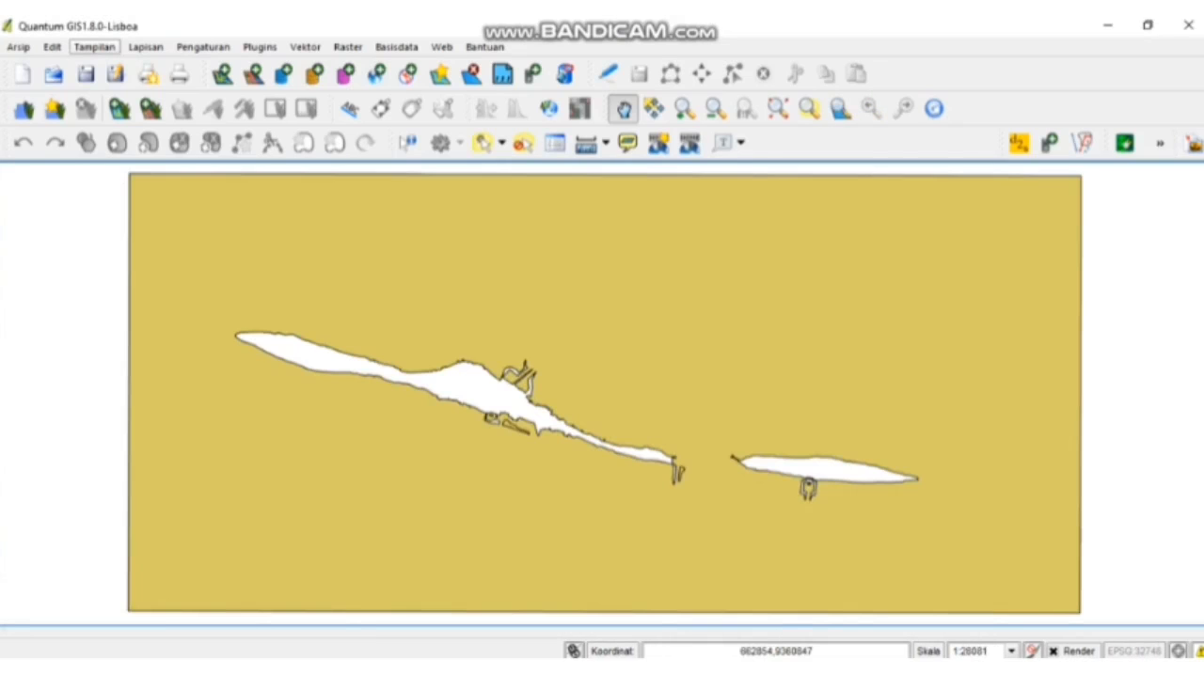
# - Display the Lapisan-lapisan (layer list) beside the map
pyautogui.click(94, 46)
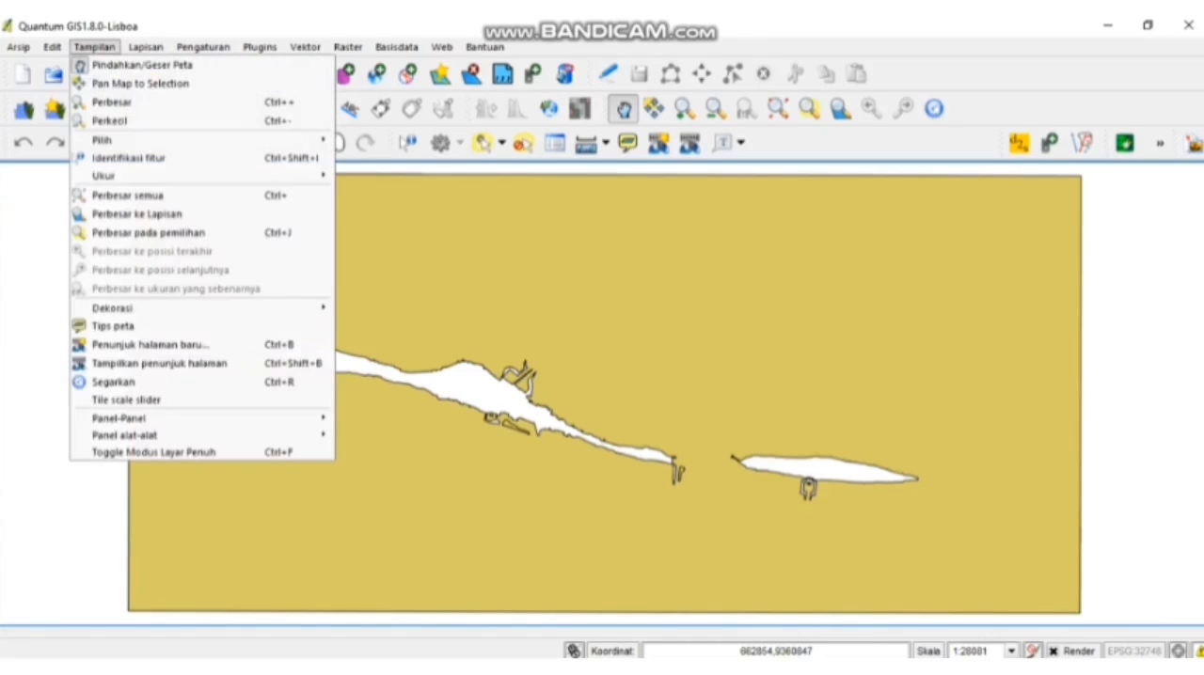
pyautogui.moveTo(125, 434)
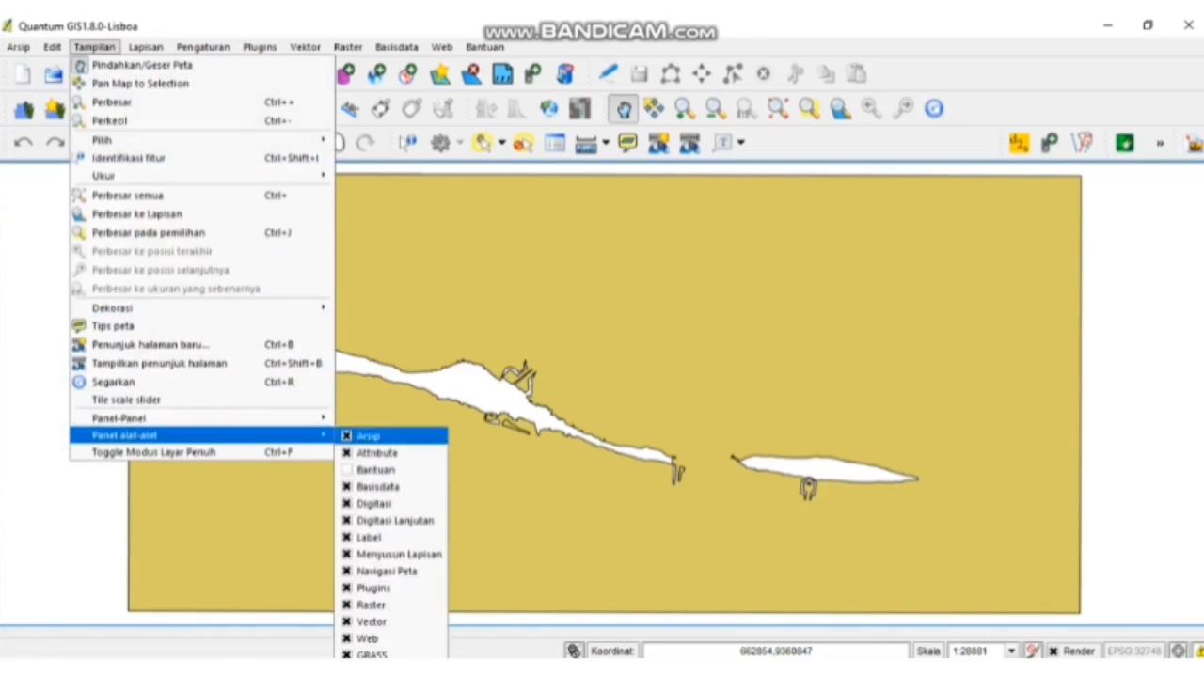
pyautogui.click(390, 418)
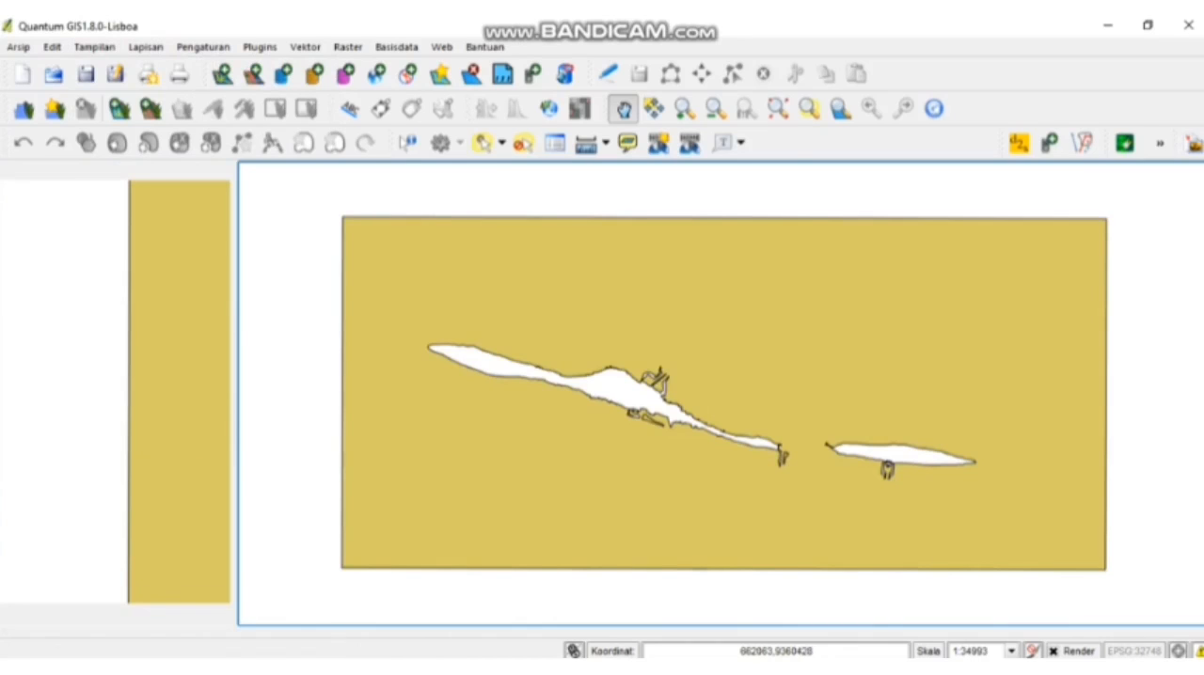
# - Set up a Qmarxan planning grid for the AOI layer, calculated by a side length of 100 with square planning units
pyautogui.click(260, 47)
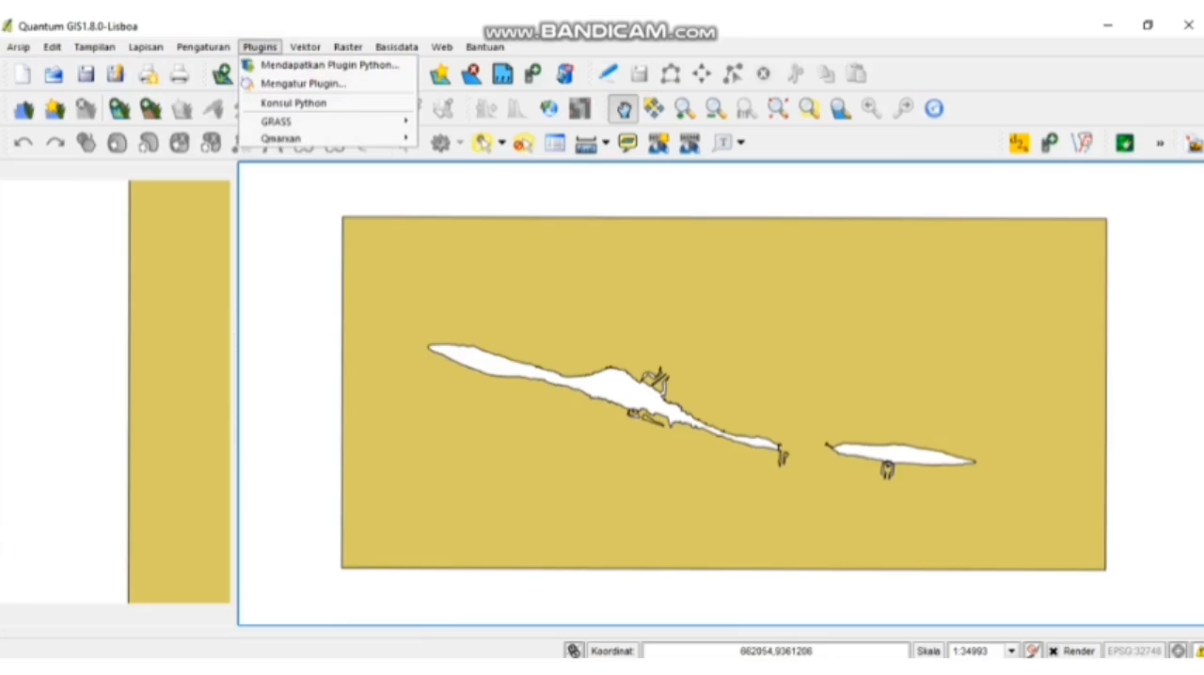
pyautogui.moveTo(280, 138)
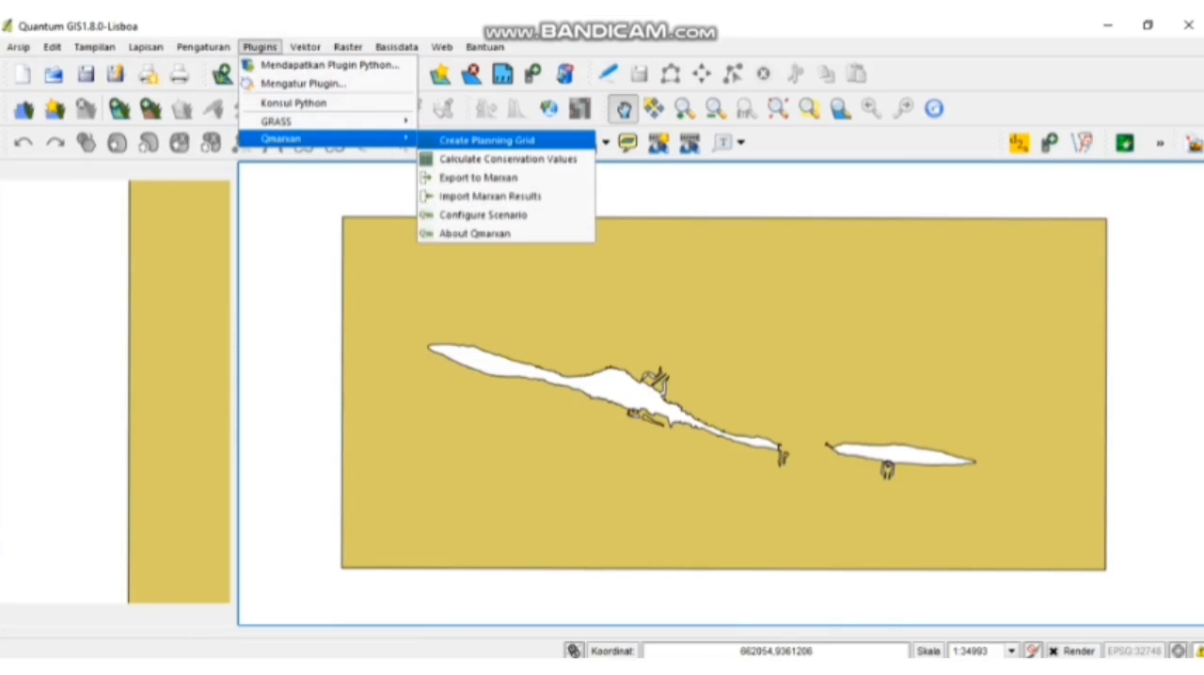
pyautogui.click(487, 139)
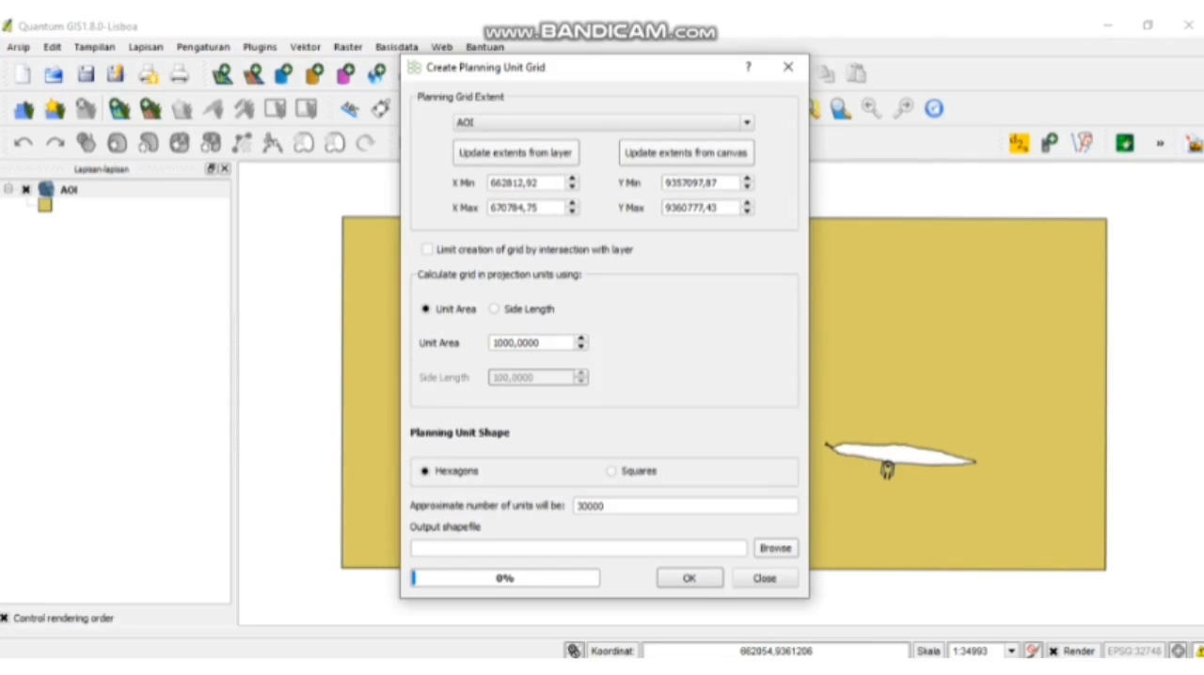
pyautogui.click(494, 309)
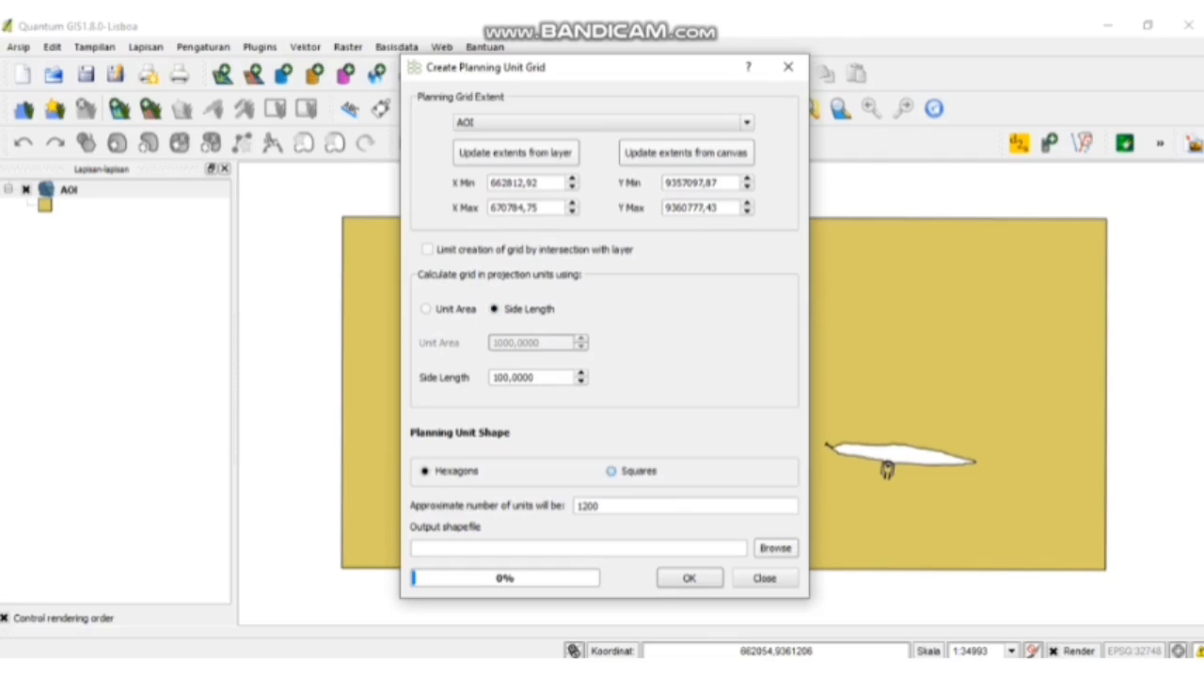
pyautogui.click(611, 472)
pyautogui.click(578, 548)
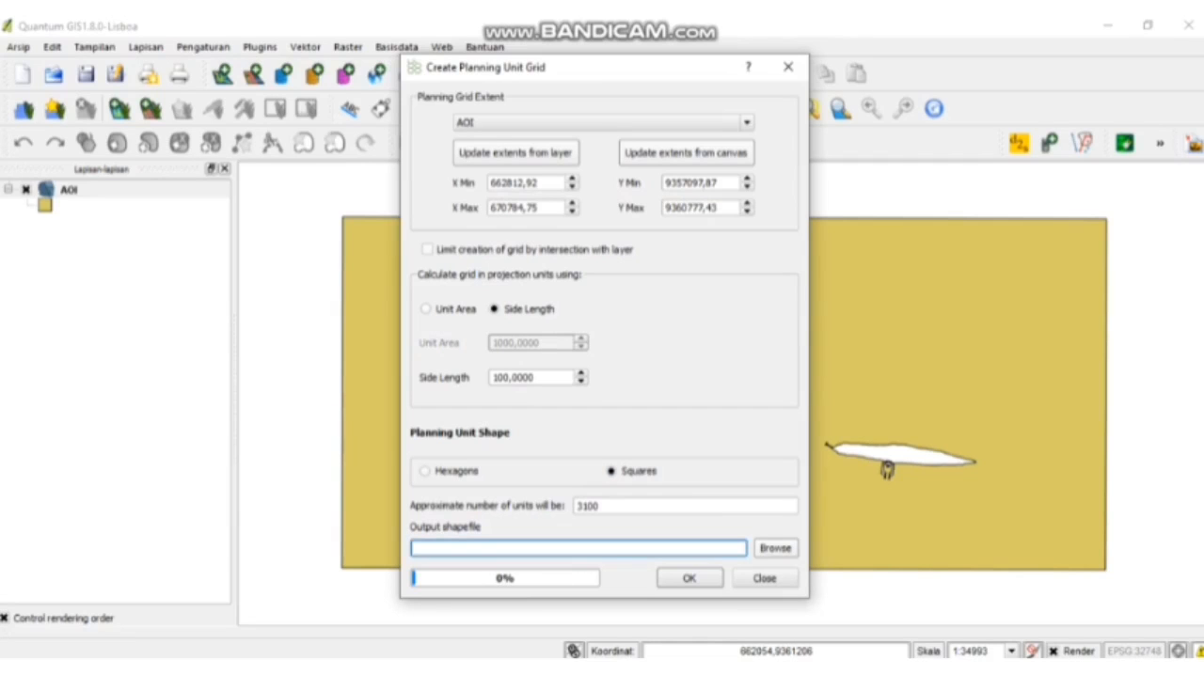
# - Set the grid's output shapefile to pu_layer_tidung in the Bahan vidio folder and generate the planning grid
pyautogui.click(776, 548)
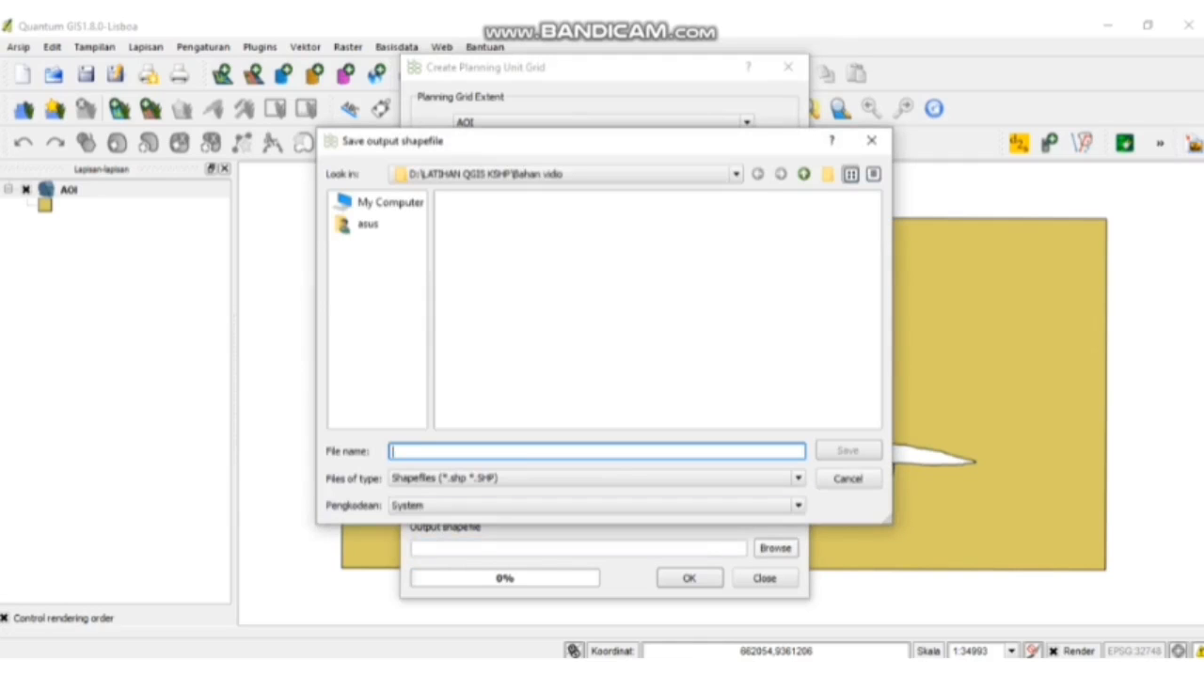
pyautogui.write('pu_layer_tidung')
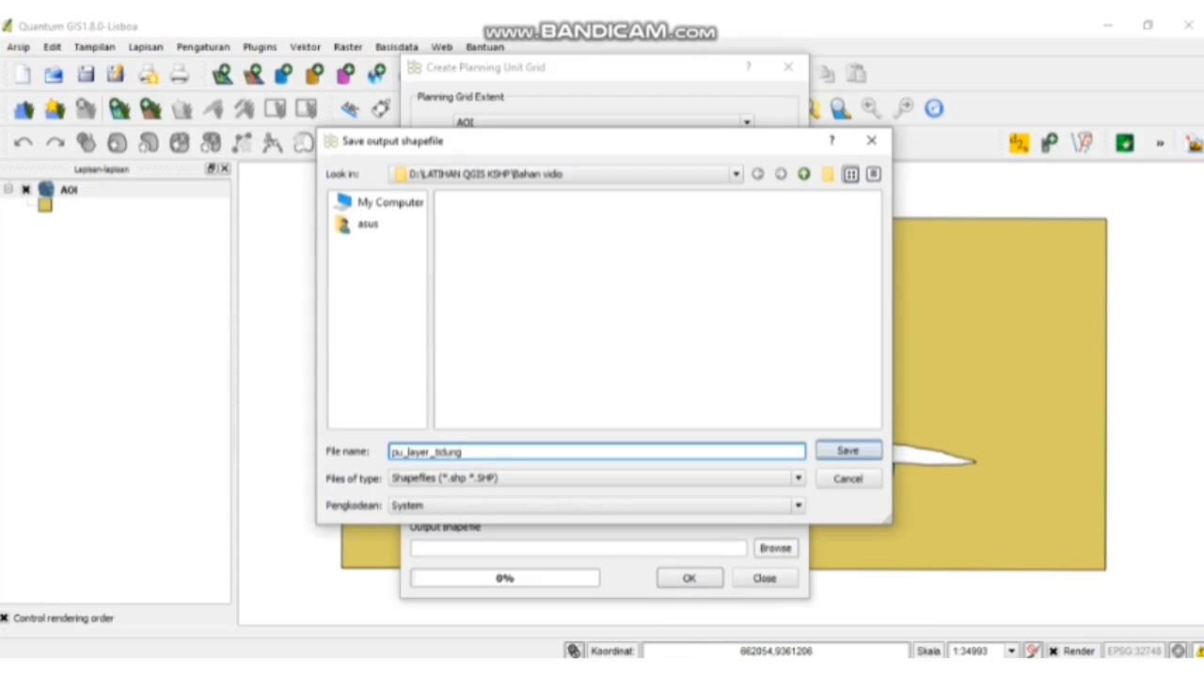
pyautogui.press('Return')
pyautogui.click(689, 578)
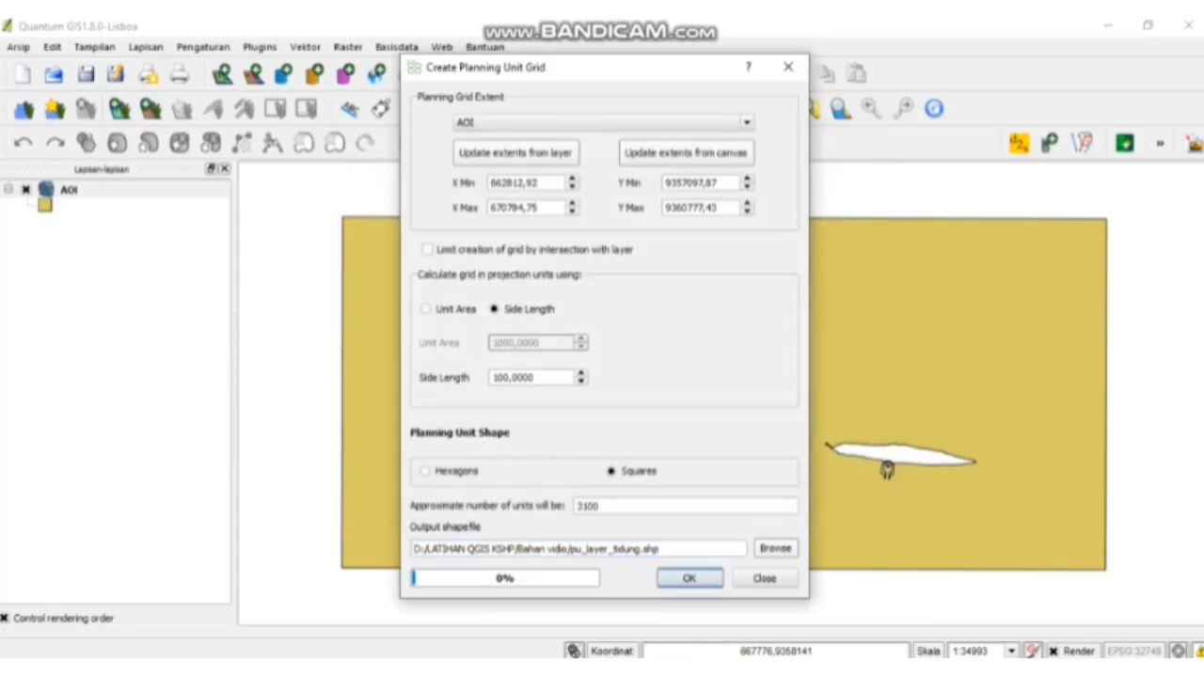
pyautogui.click(764, 578)
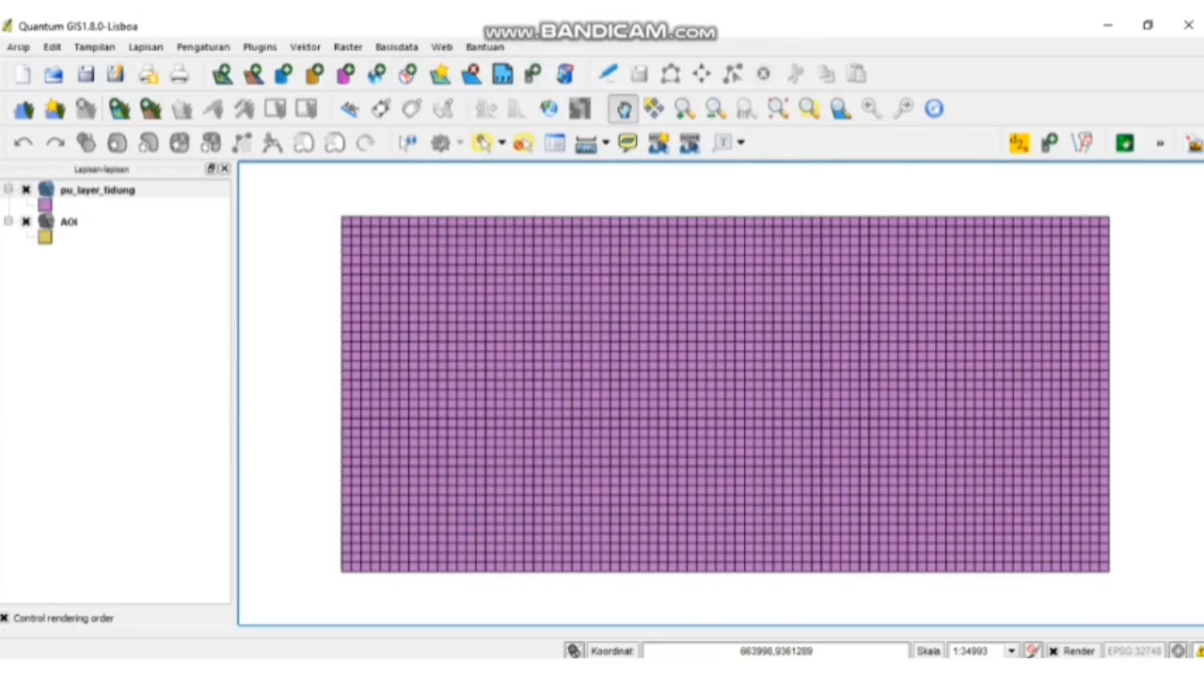
# - Add all the shapefiles from Budidaya_Laut.shp through Terumbu_Karang.shp in the Bahan Praktek Marxan folder as vector layers
pyautogui.click(222, 73)
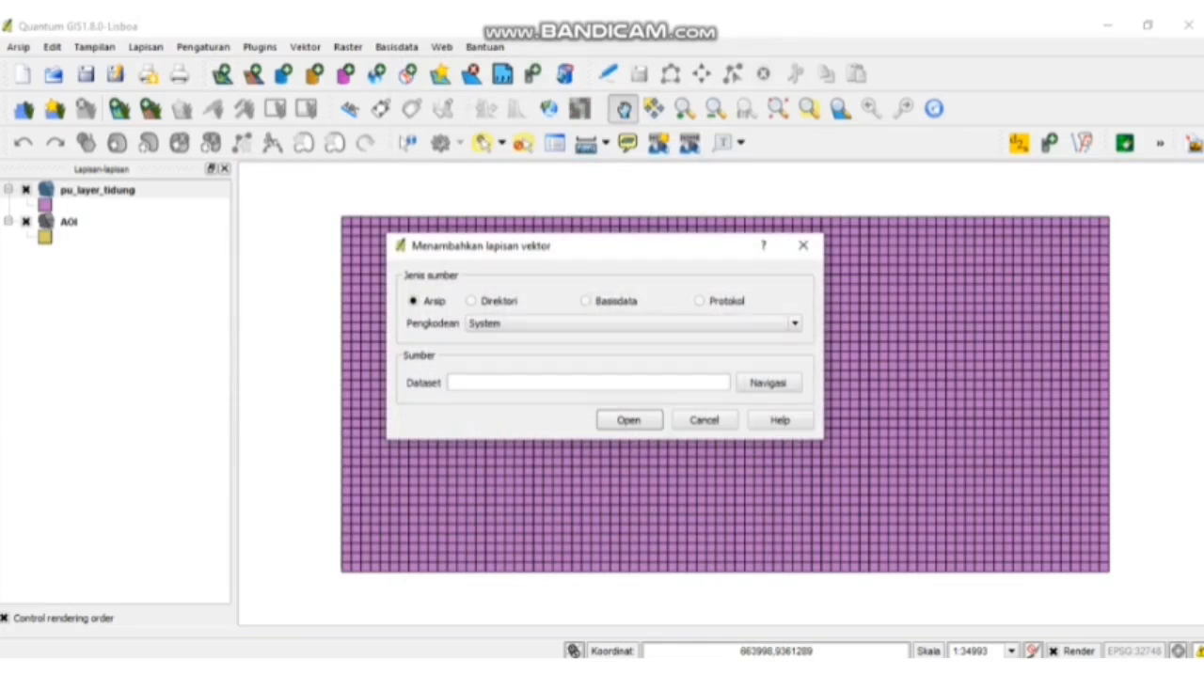
pyautogui.click(767, 383)
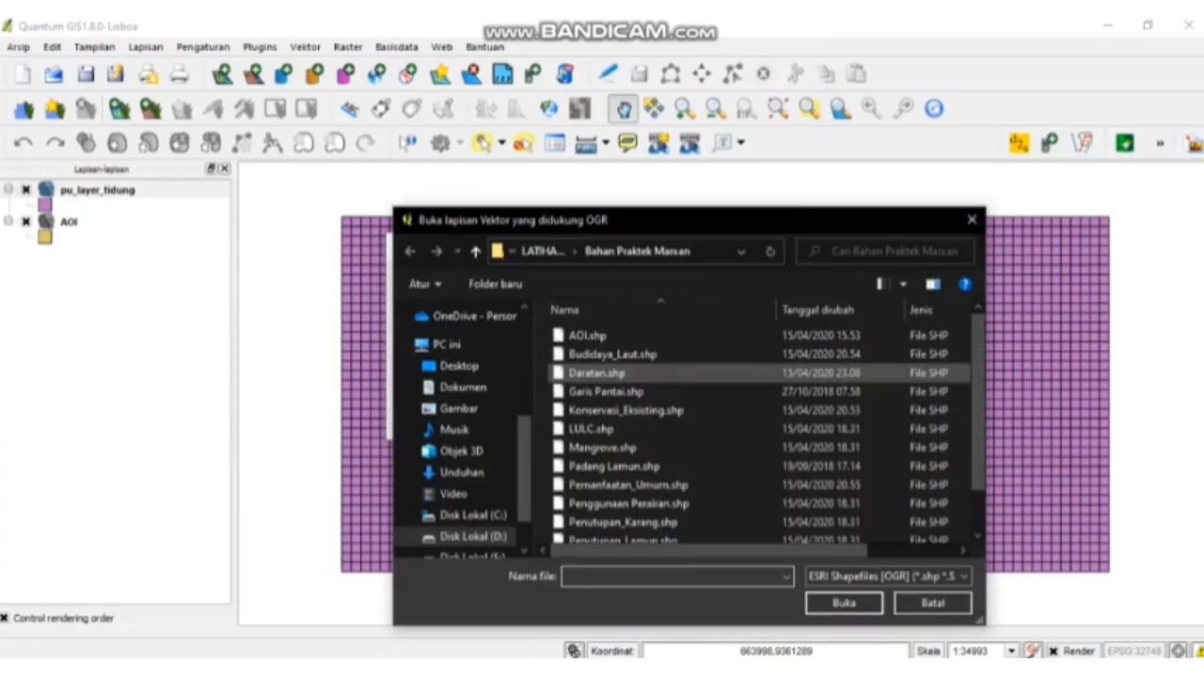
pyautogui.moveTo(752, 355); pyautogui.dragTo(758, 544)
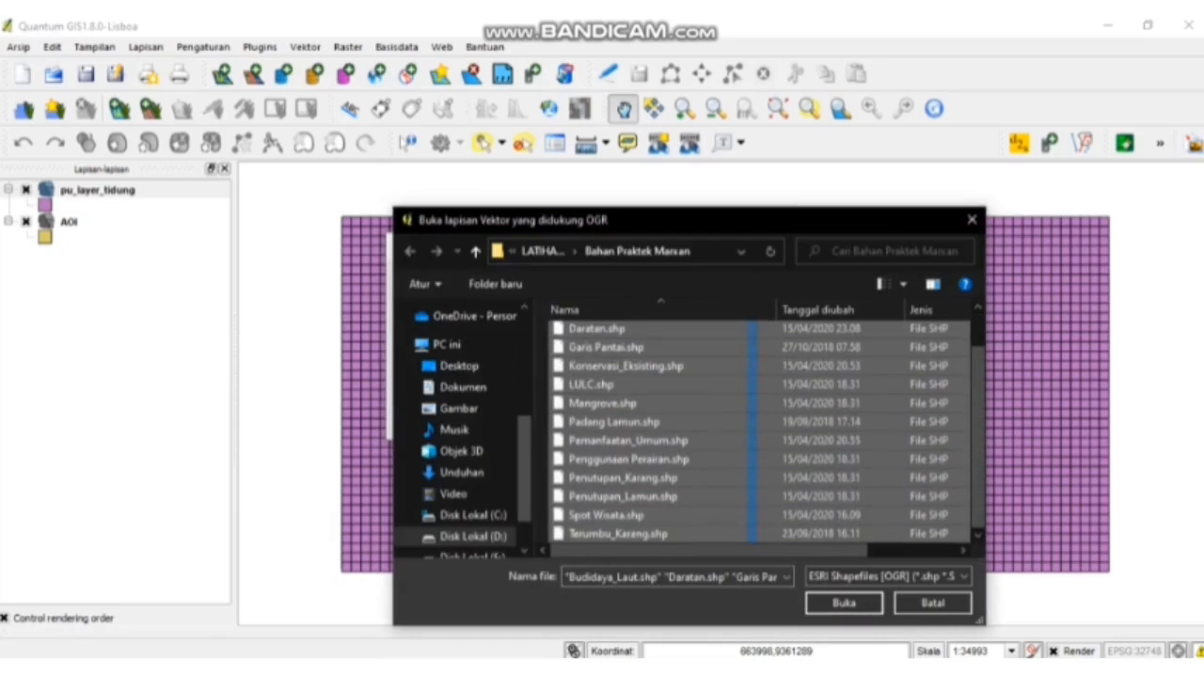
pyautogui.click(844, 603)
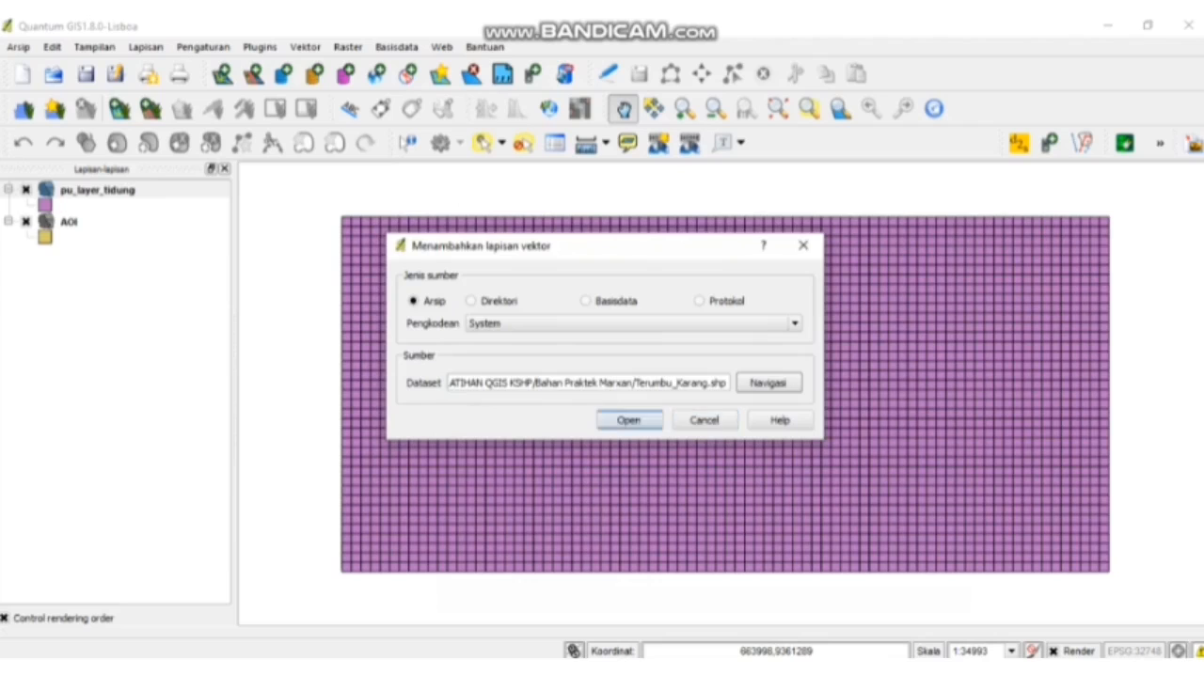
pyautogui.click(629, 420)
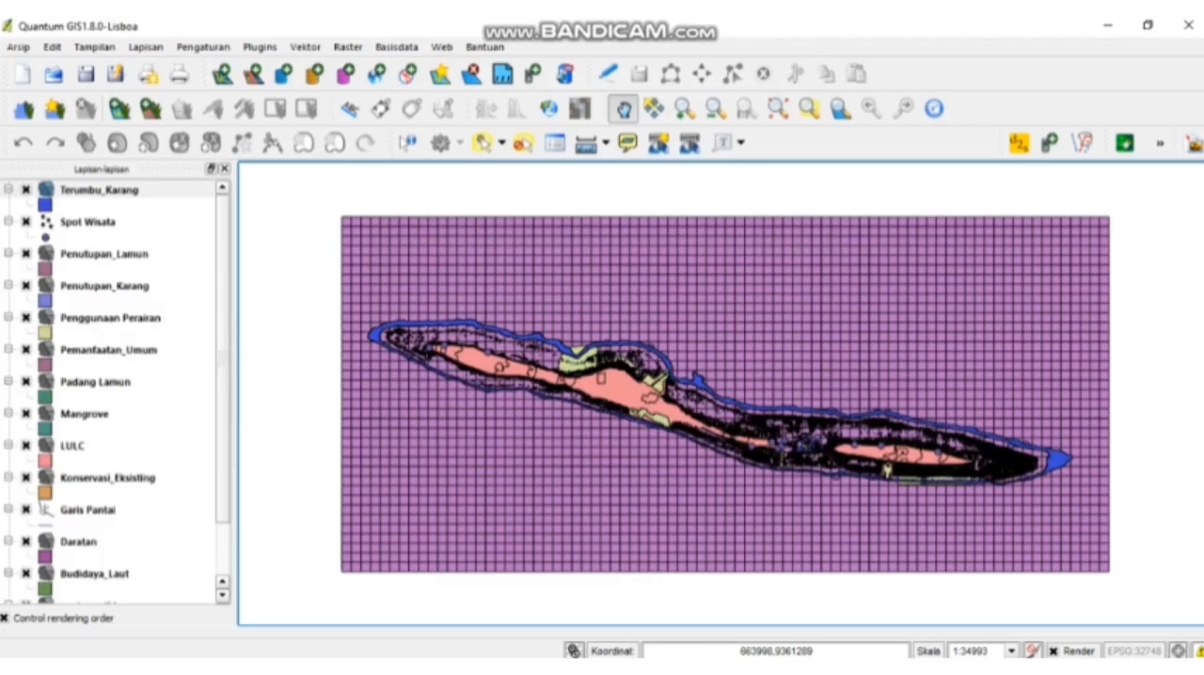
# - Hide every layer except Penutupan_Lamun, Penutupan_Karang, Mangrove and pu_layer_tidung
pyautogui.scroll(-2, 115, 392)
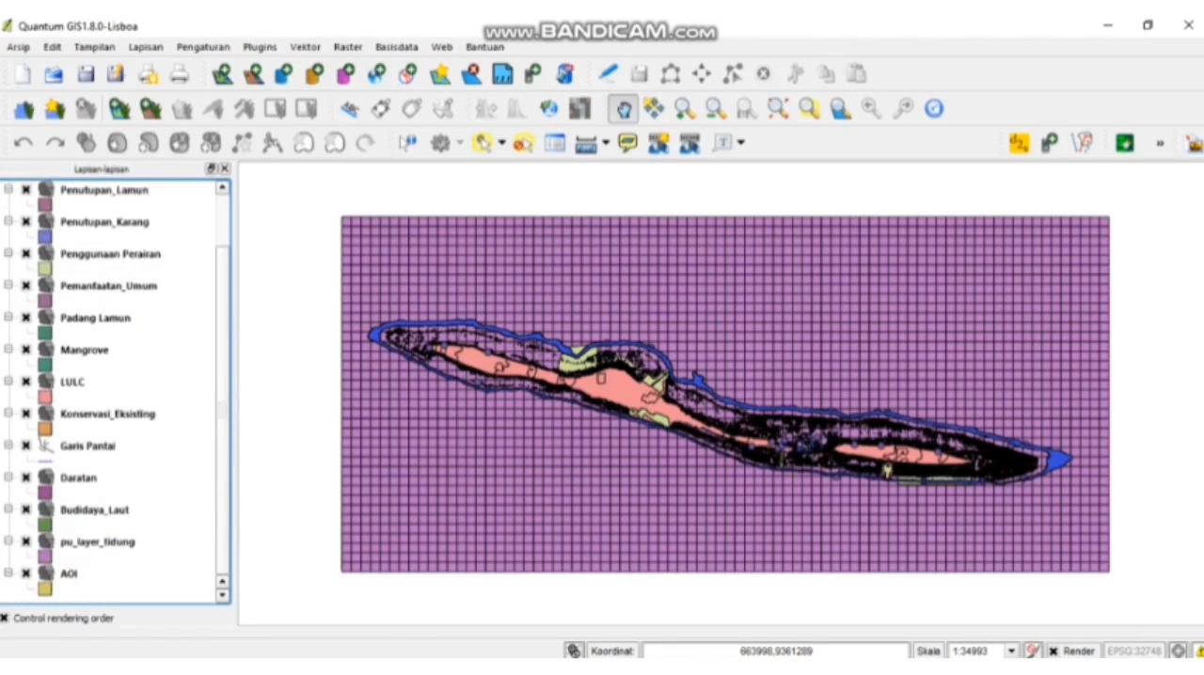
pyautogui.scroll(2, 115, 392)
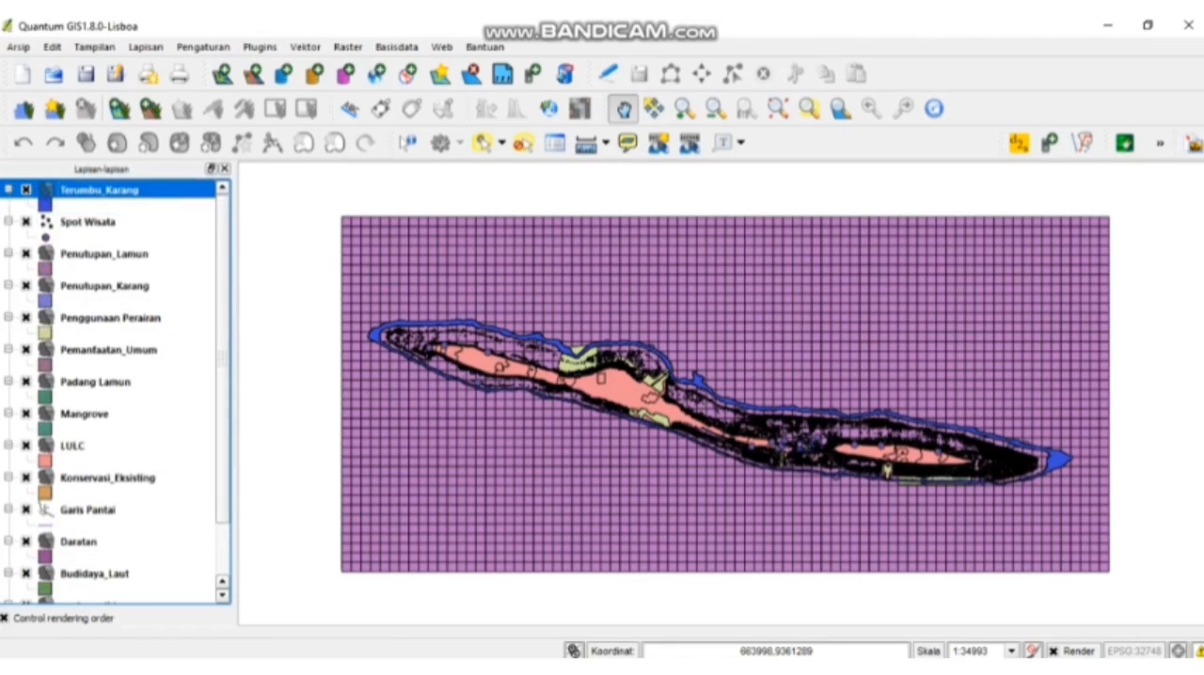
pyautogui.scroll(-2, 115, 391)
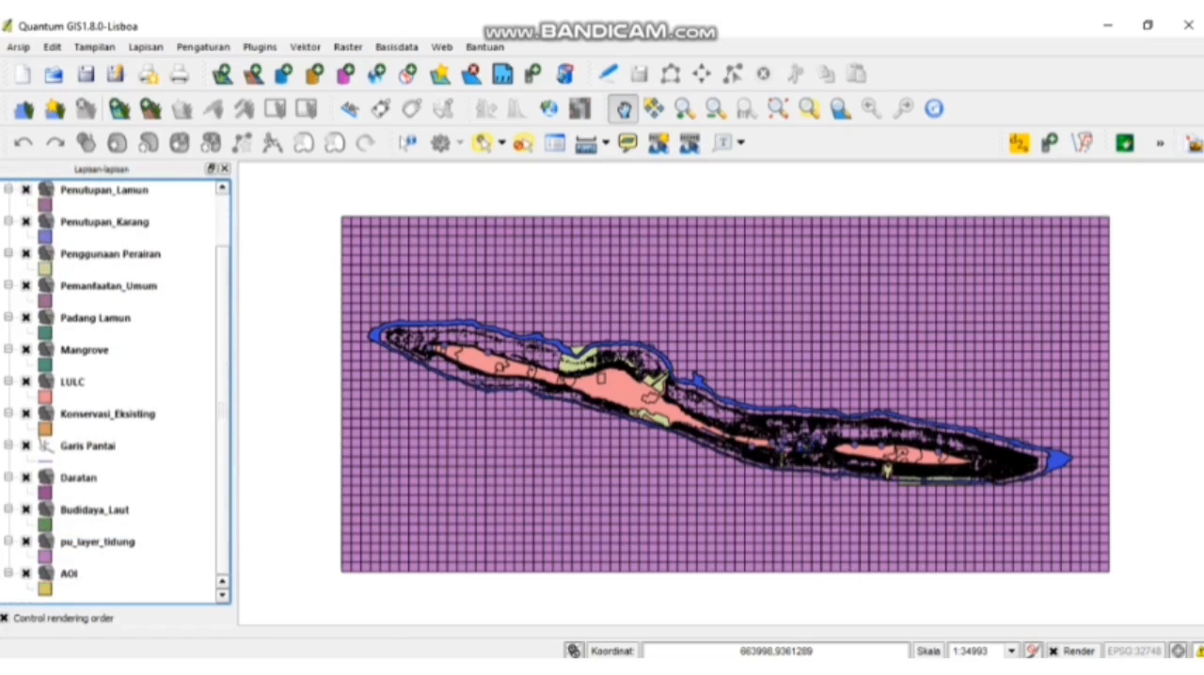
pyautogui.scroll(2, 115, 391)
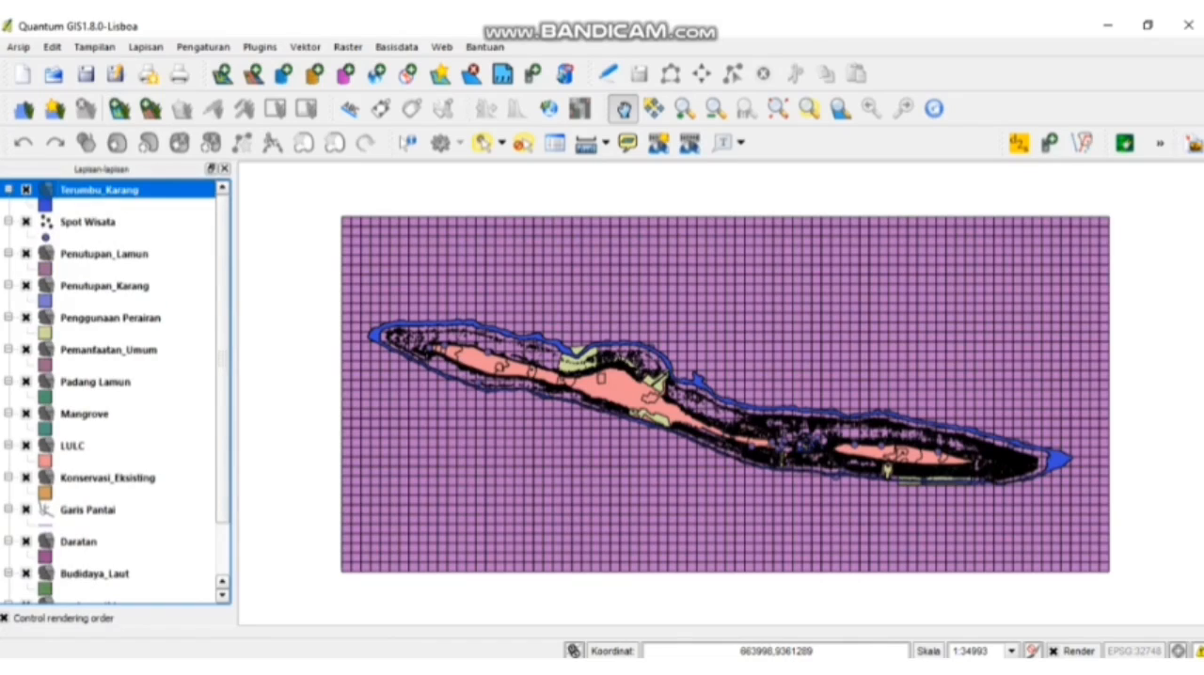
pyautogui.click(26, 189)
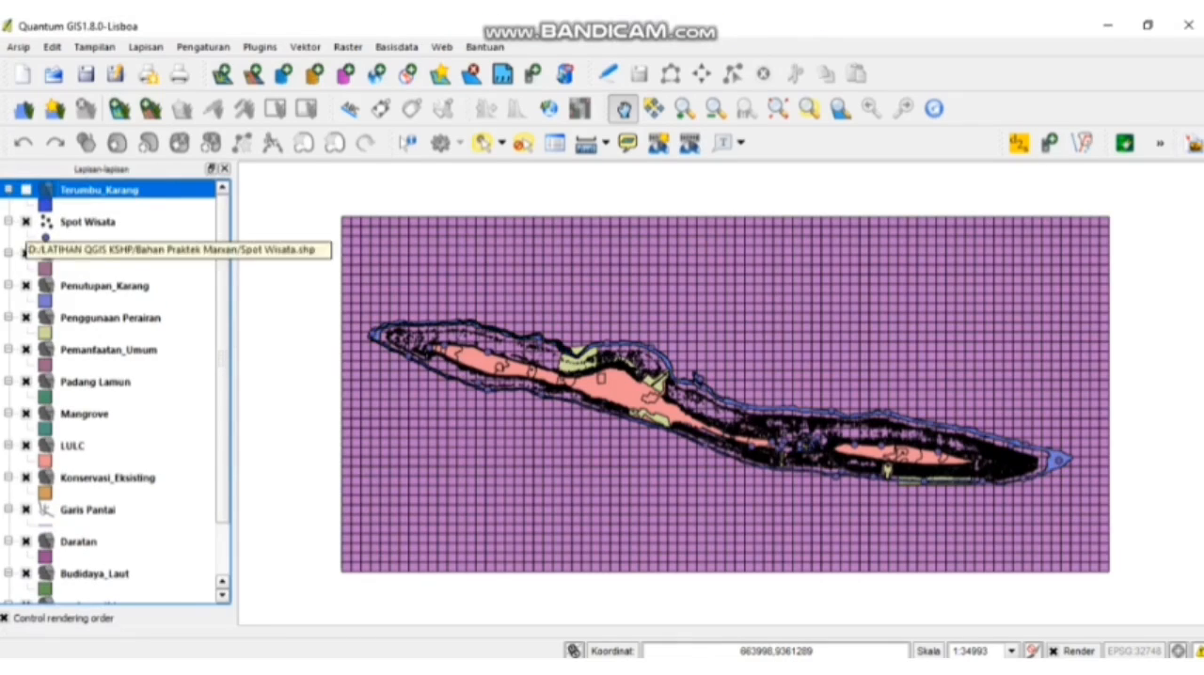
pyautogui.click(26, 222)
pyautogui.click(26, 254)
pyautogui.click(26, 254)
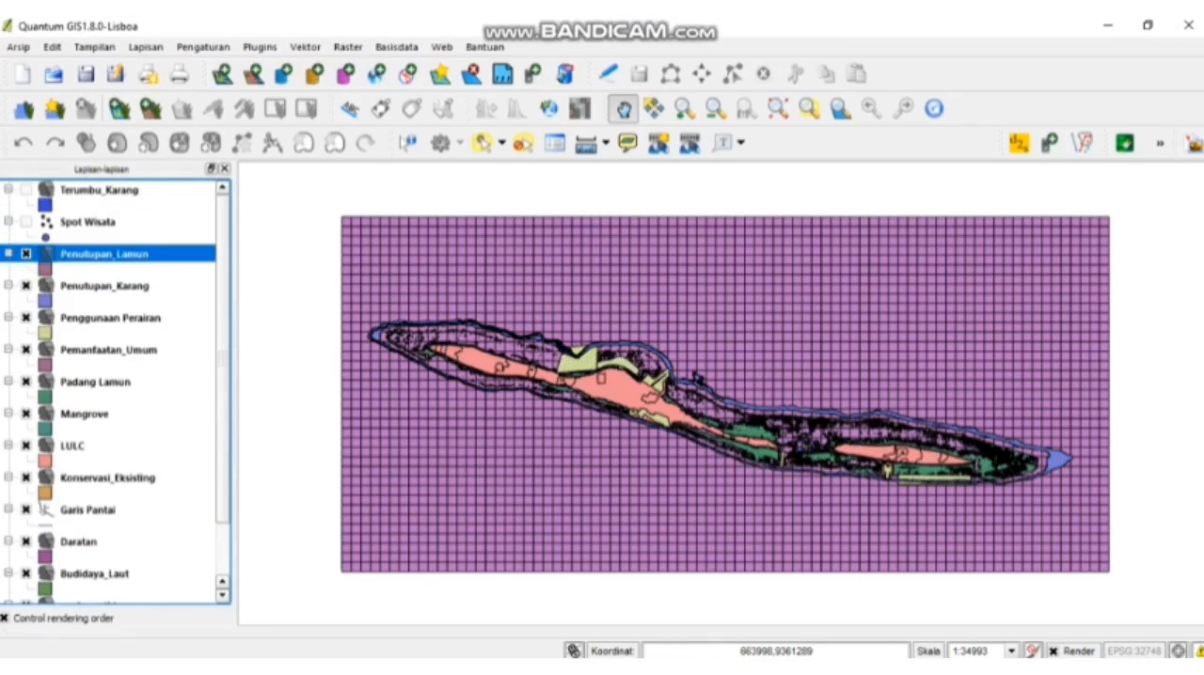
pyautogui.click(26, 318)
pyautogui.click(26, 350)
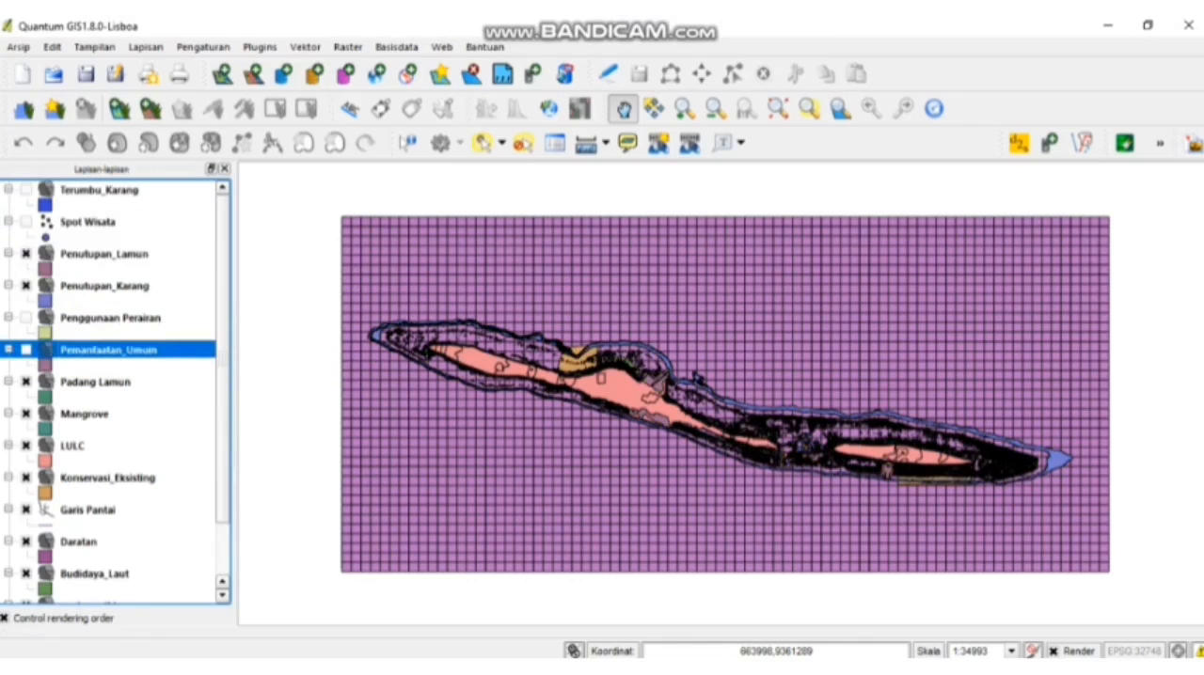
pyautogui.click(25, 382)
pyautogui.click(26, 446)
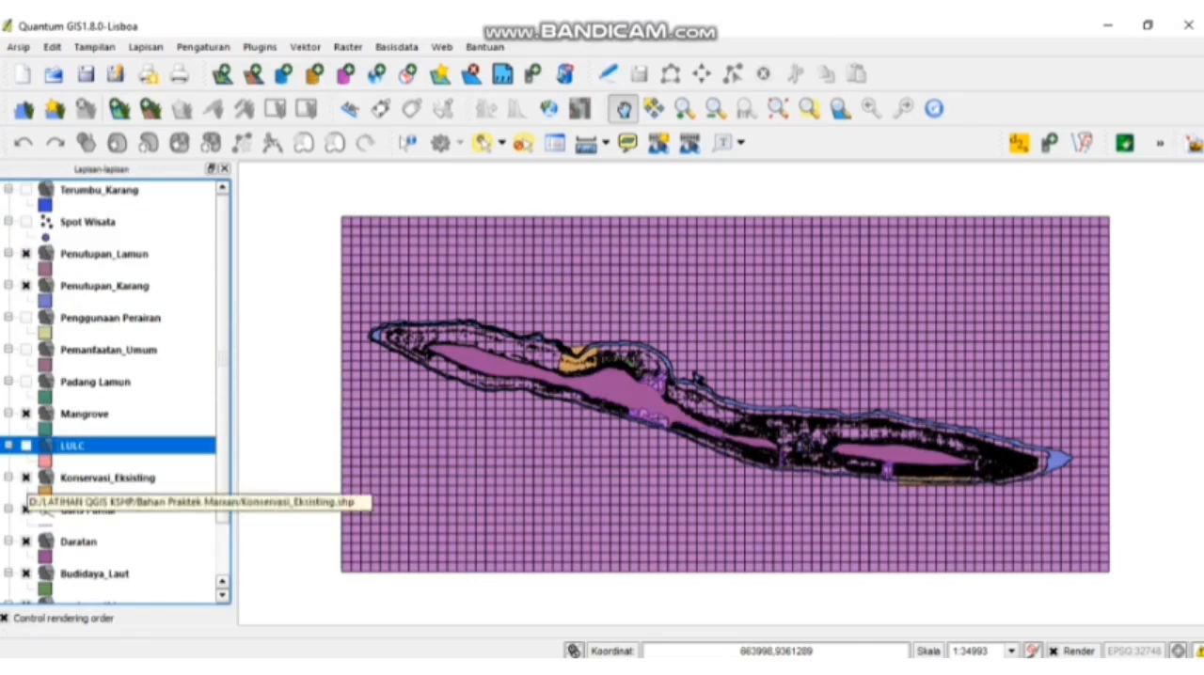
pyautogui.click(25, 478)
pyautogui.click(25, 510)
pyautogui.click(25, 542)
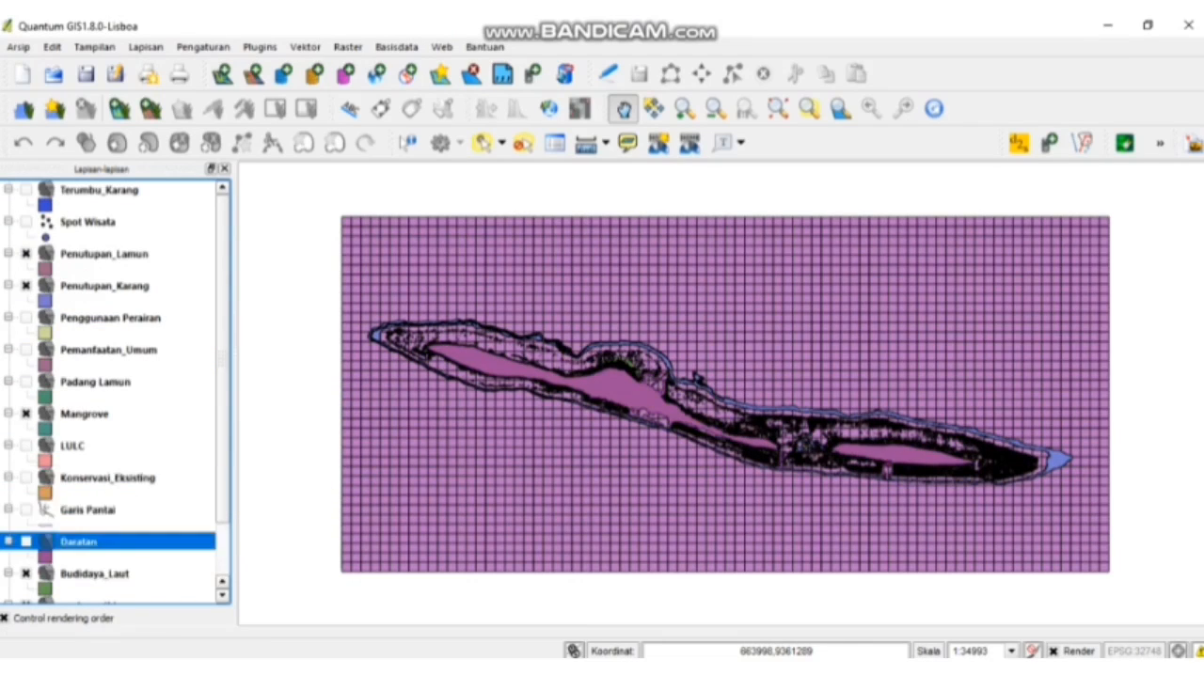
pyautogui.scroll(-1, 113, 395)
pyautogui.click(25, 510)
pyautogui.click(26, 573)
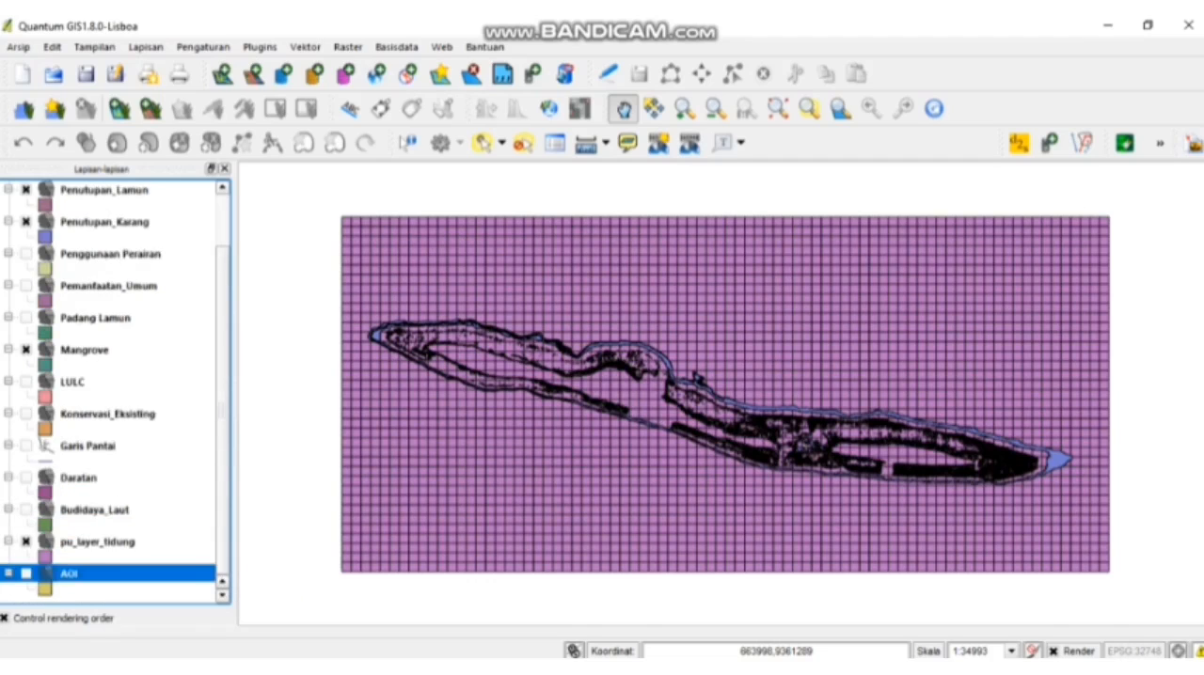
# - Start a new Qmarxan conservation value calculation with LAMUN as the new measure field name
pyautogui.click(260, 47)
pyautogui.moveTo(305, 46)
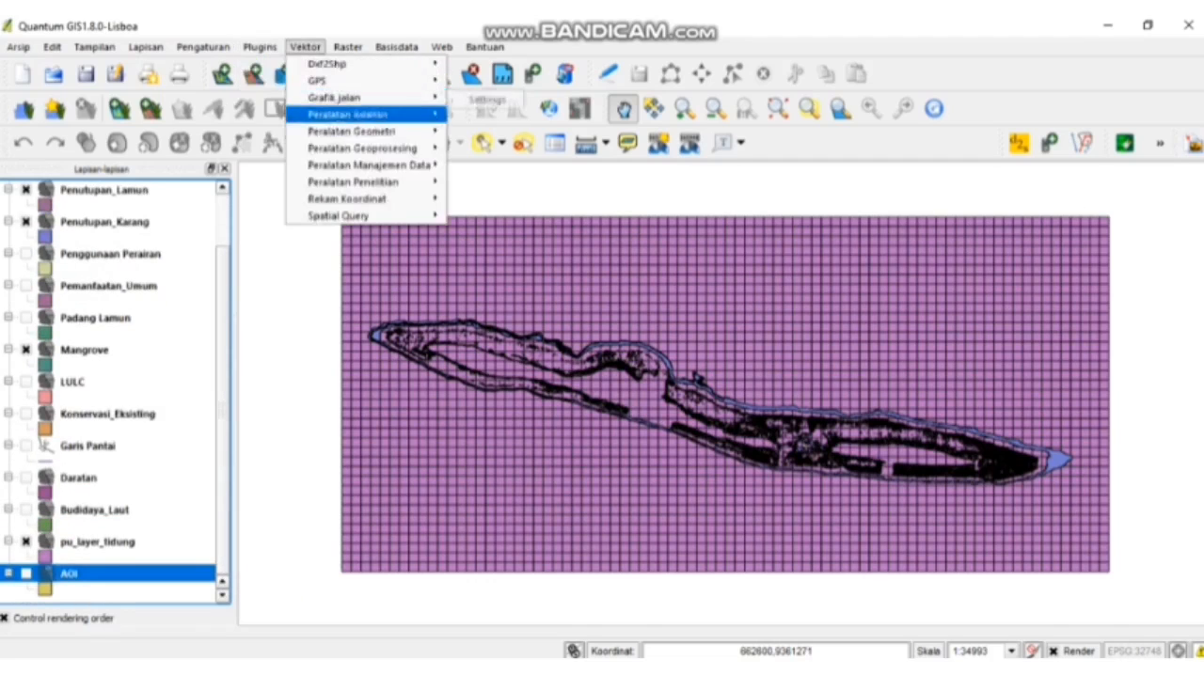
pyautogui.moveTo(259, 46)
pyautogui.moveTo(281, 139)
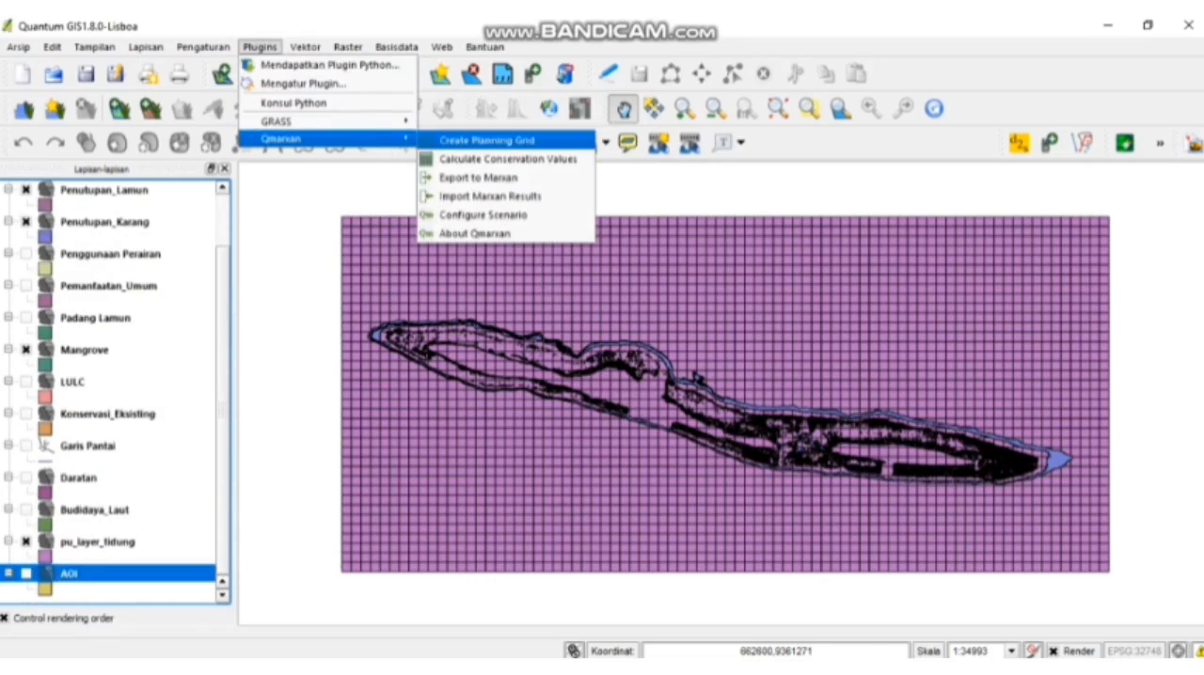
pyautogui.click(508, 159)
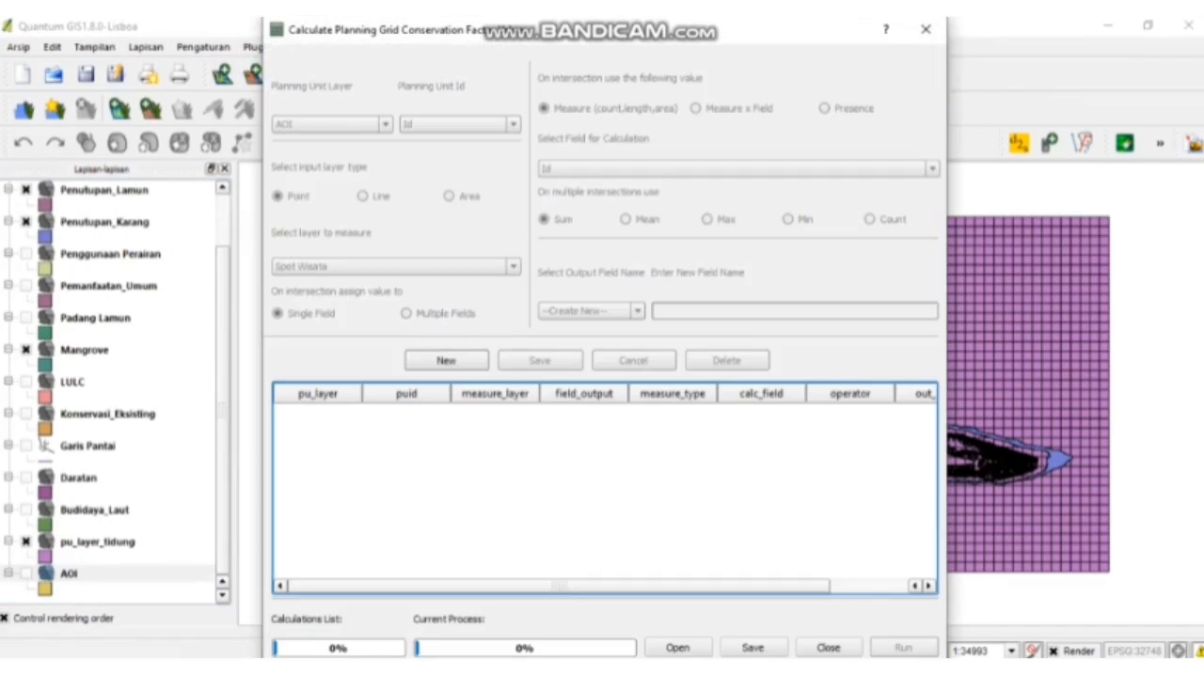
pyautogui.click(446, 360)
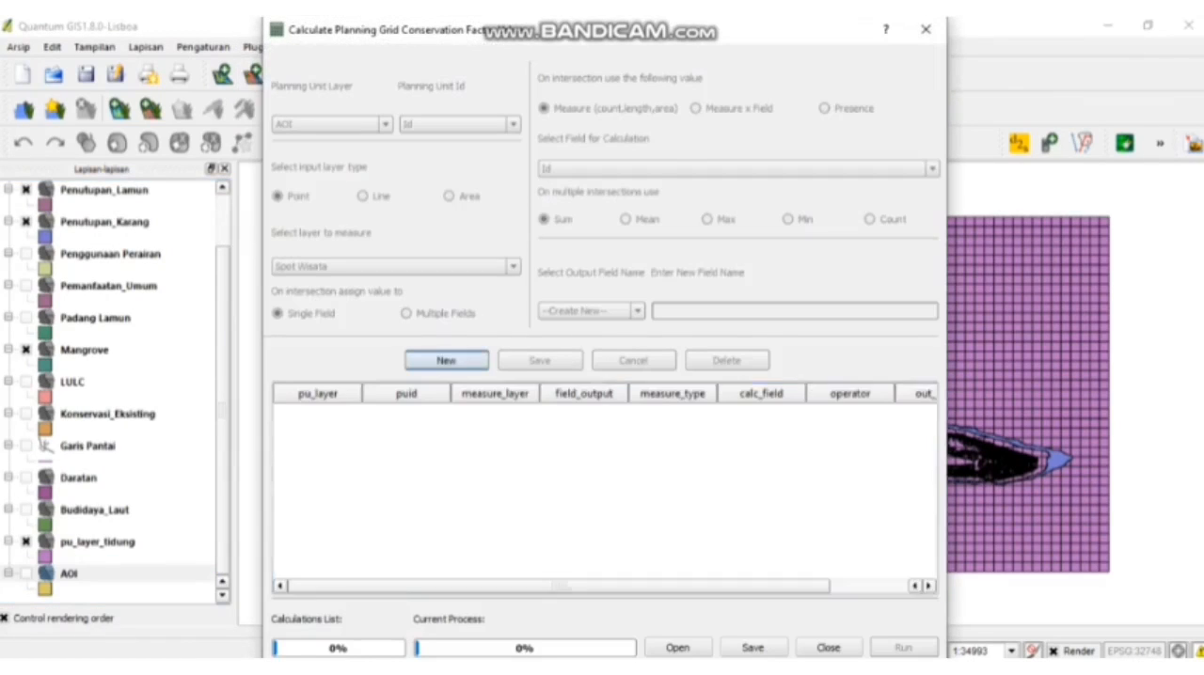
pyautogui.click(658, 311)
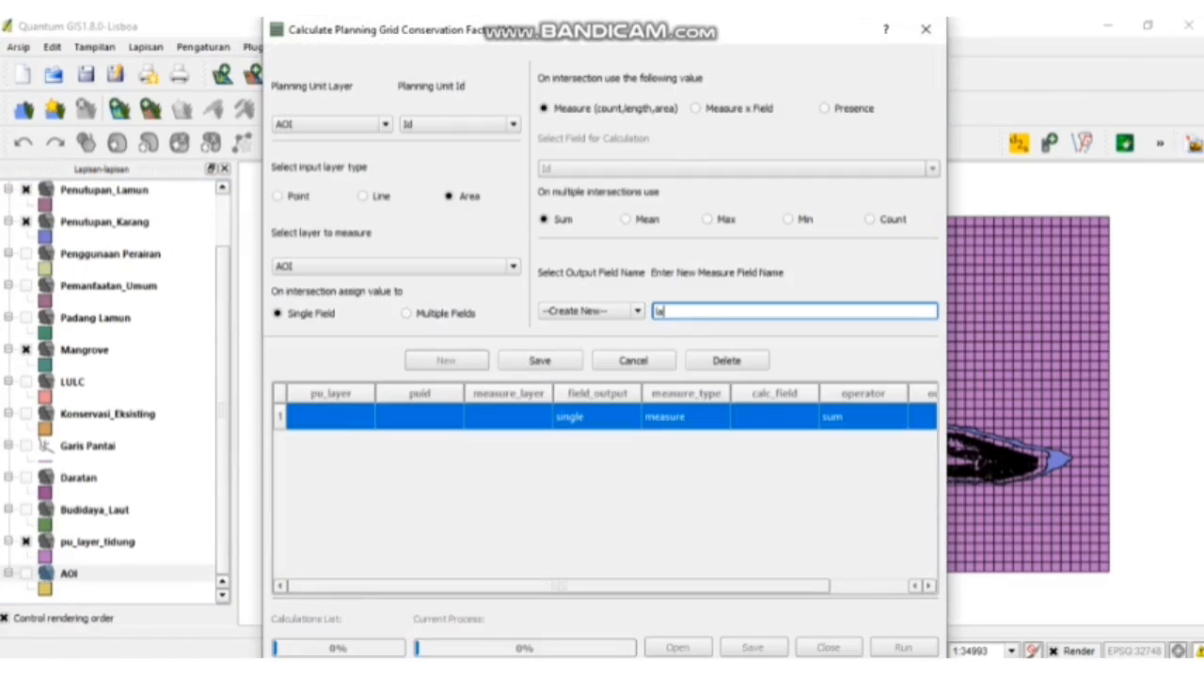
pyautogui.write('LAMUN')
# - Set the LAMUN calculation's planning unit layer to pu_layer_tidung and its measured layer to Penutupan_Lamun, and save the entry
pyautogui.click(329, 125)
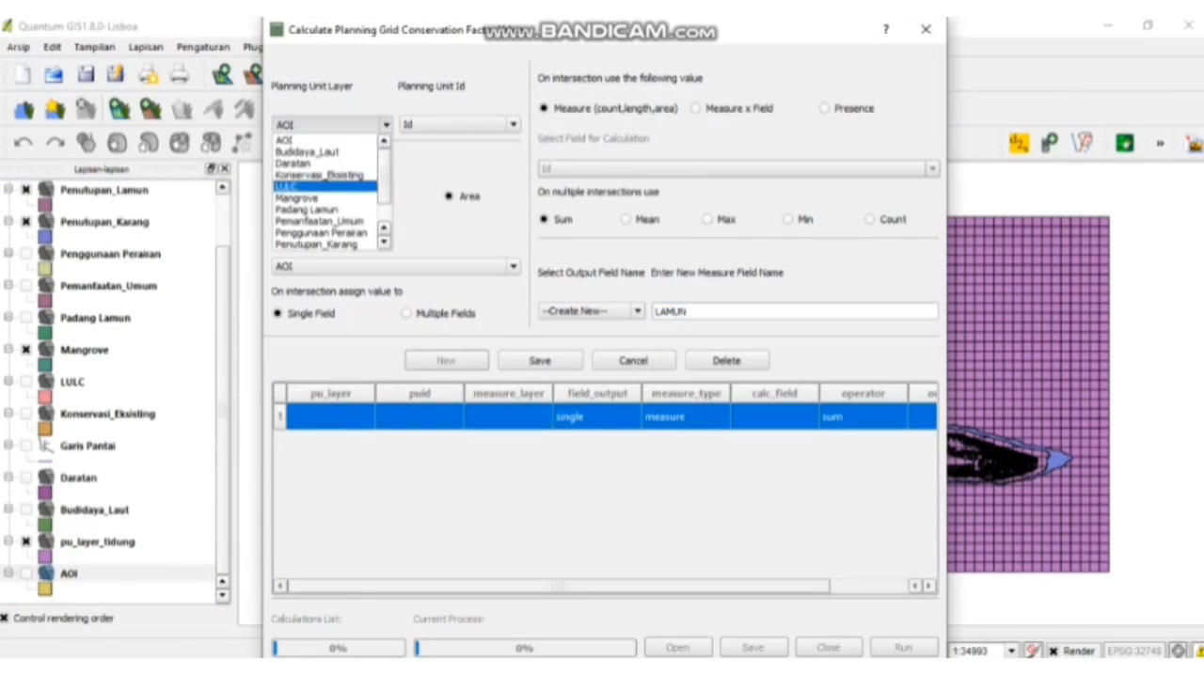
pyautogui.scroll(-1, 325, 193)
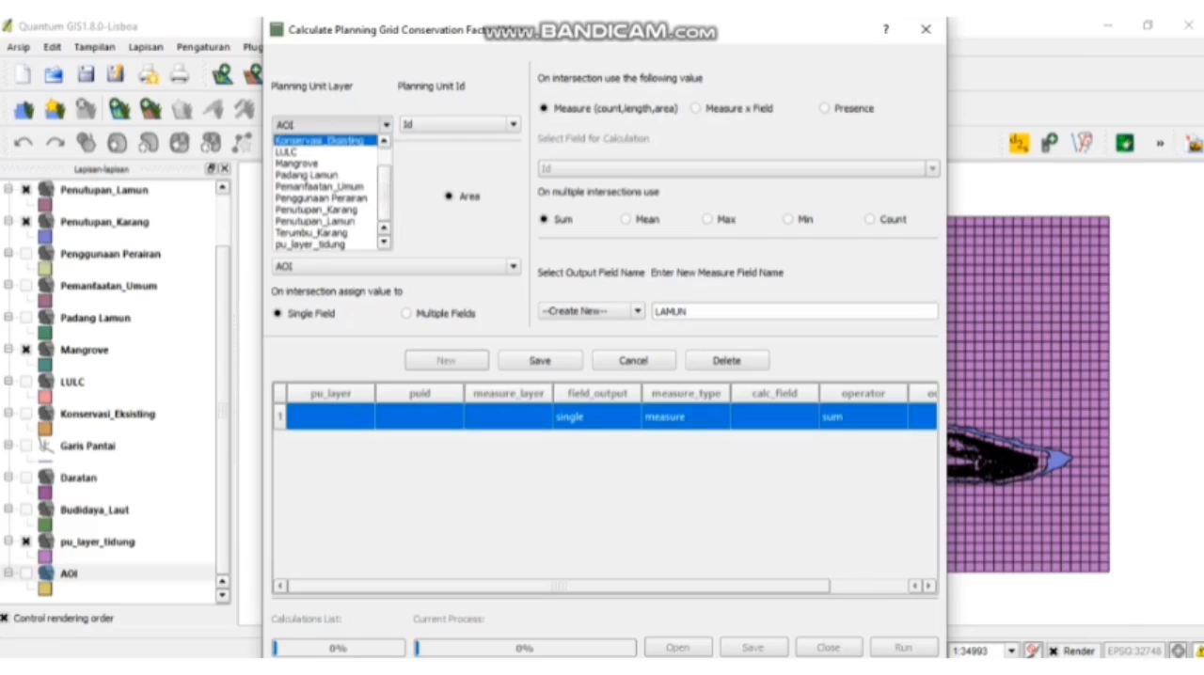
pyautogui.click(310, 244)
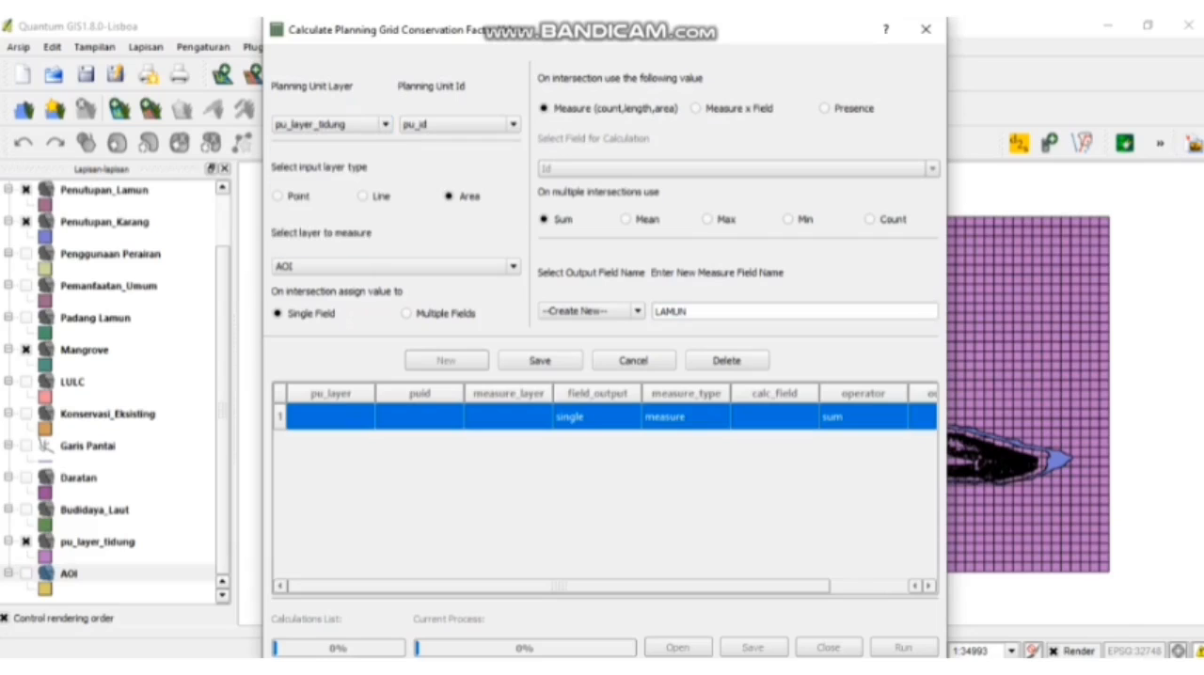
pyautogui.click(395, 267)
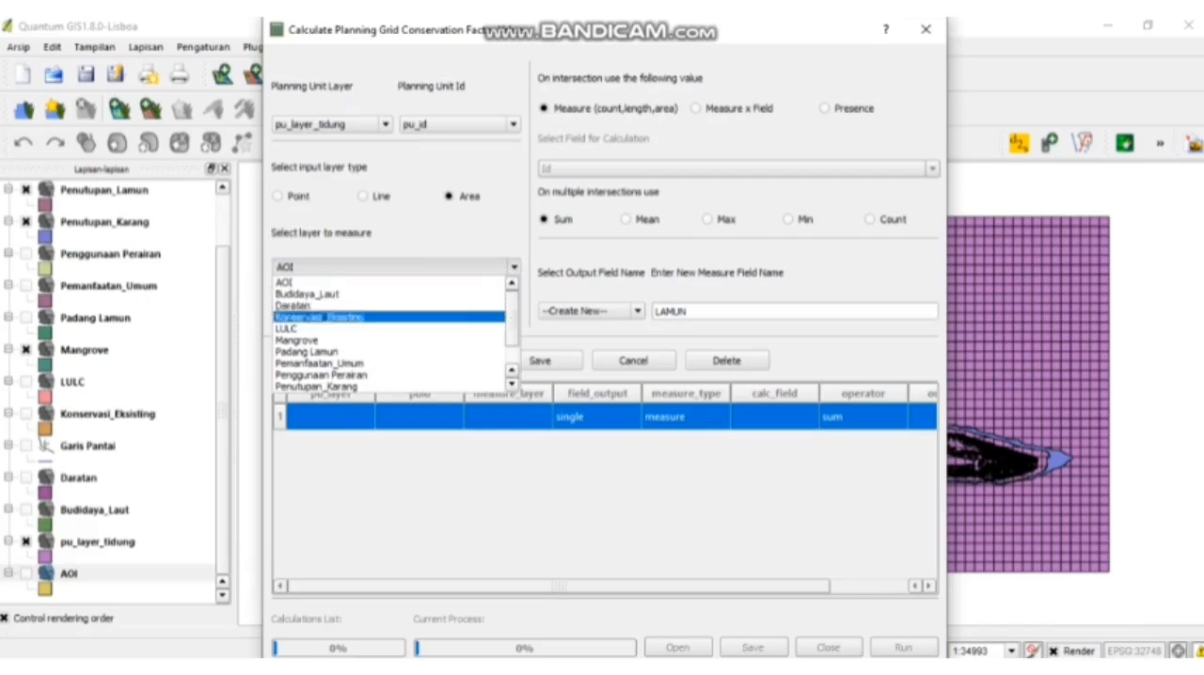
pyautogui.scroll(-1, 390, 334)
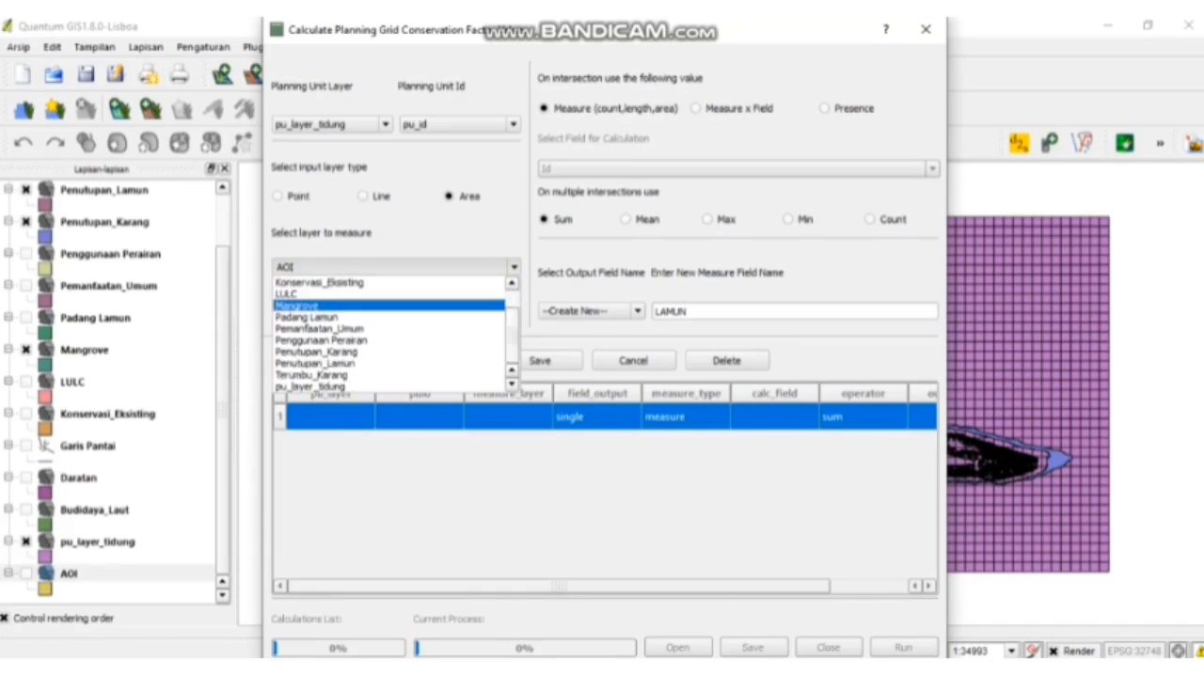
pyautogui.click(315, 363)
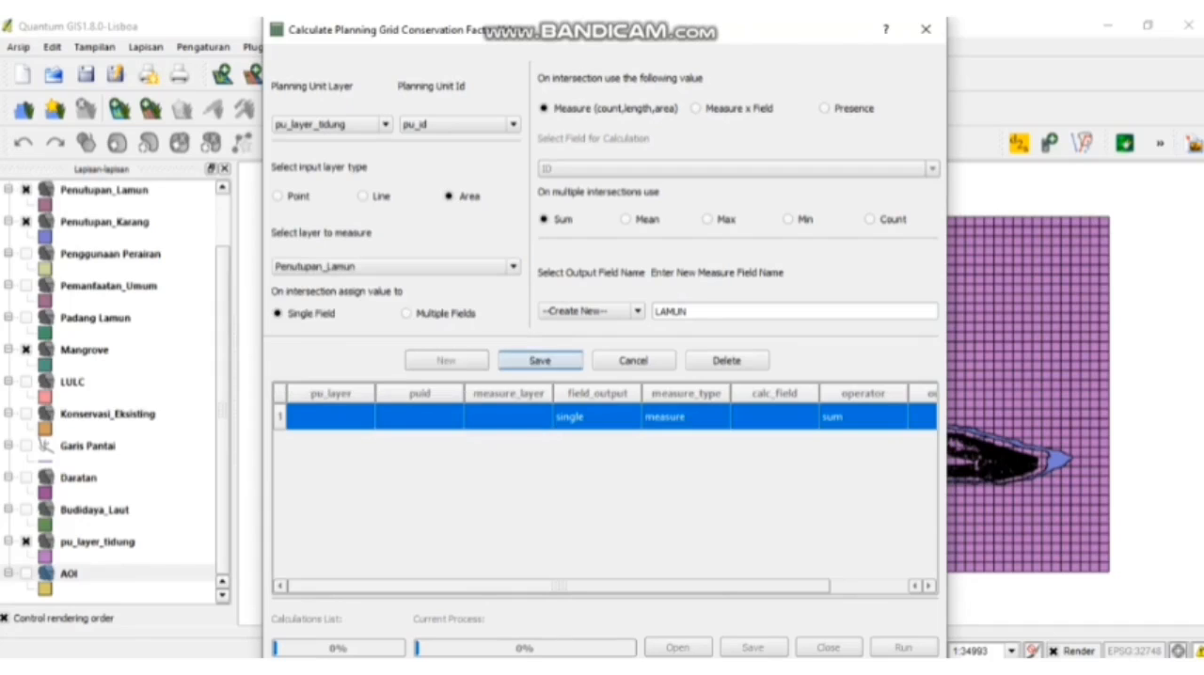
pyautogui.click(540, 360)
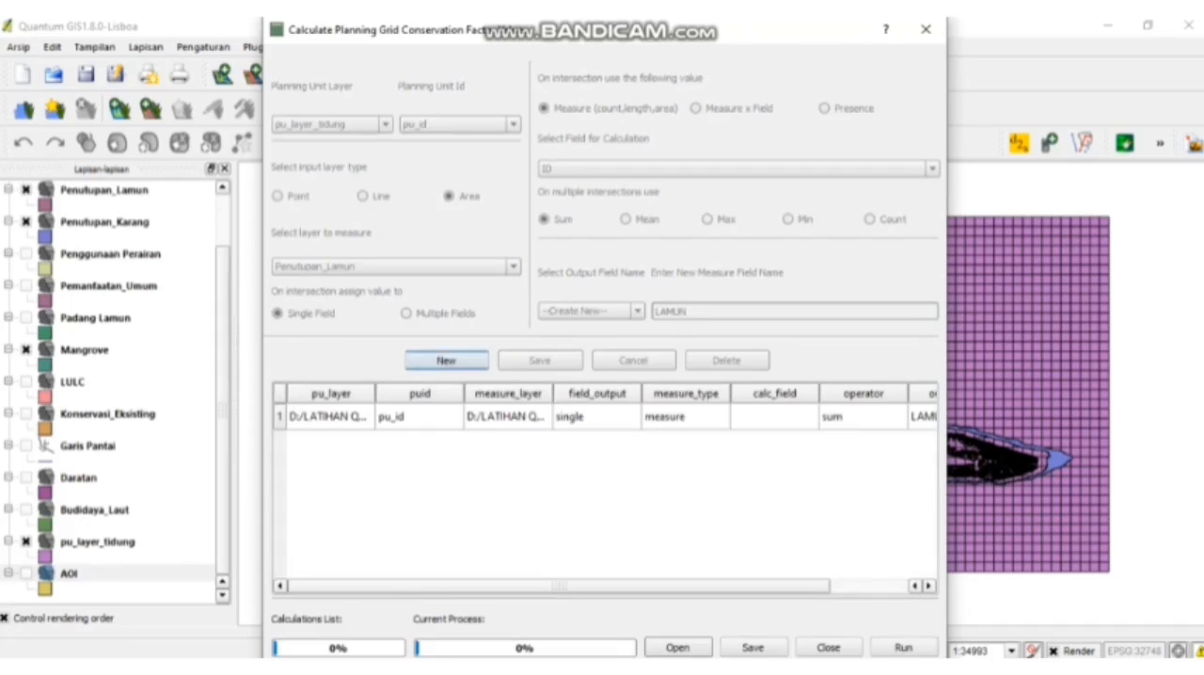
# - Add a second calculation with MANGROVE as the new measure field name
pyautogui.click(446, 361)
pyautogui.click(794, 312)
pyautogui.write('MA')
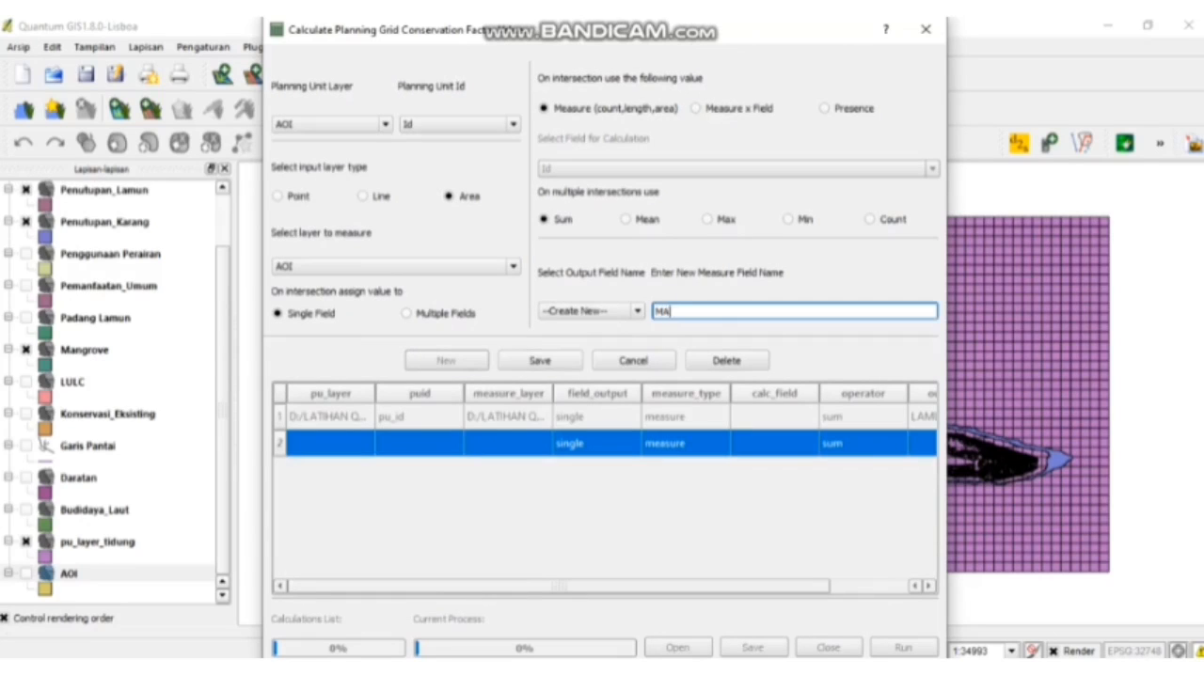
pyautogui.write('NGROVE')
# - Set the MANGROVE calculation's planning unit layer to pu_layer_tidung and its measured layer to Mangrove, and save the entry
pyautogui.click(333, 124)
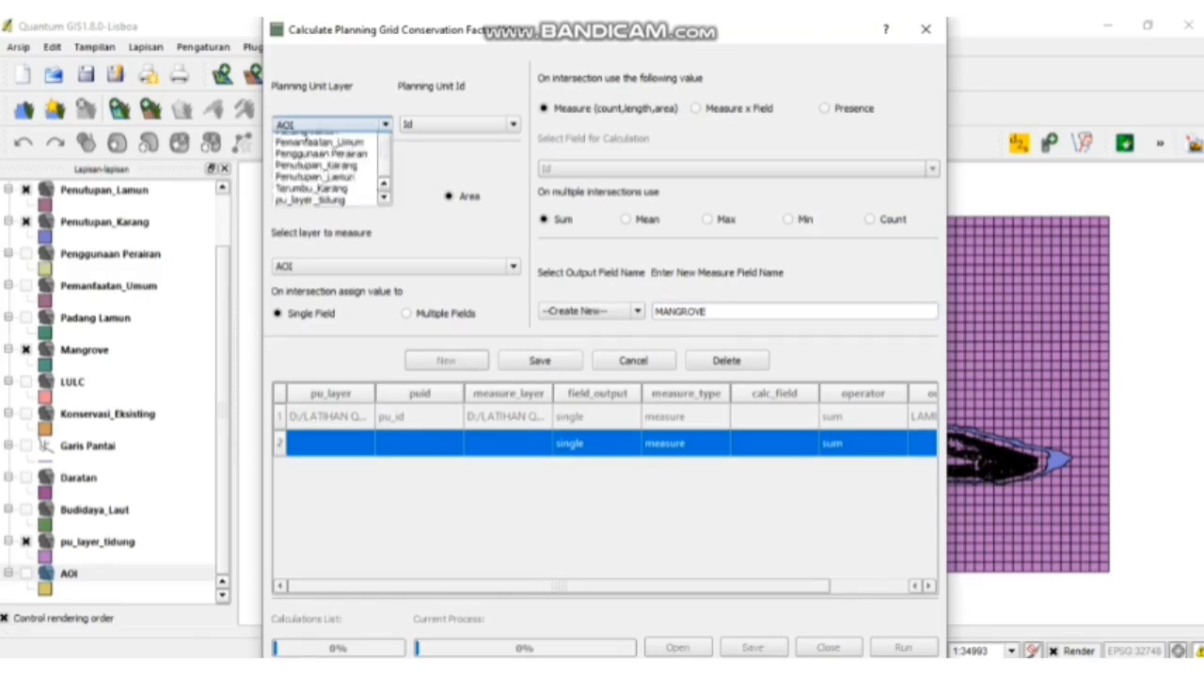
pyautogui.moveTo(384, 177); pyautogui.dragTo(384, 200)
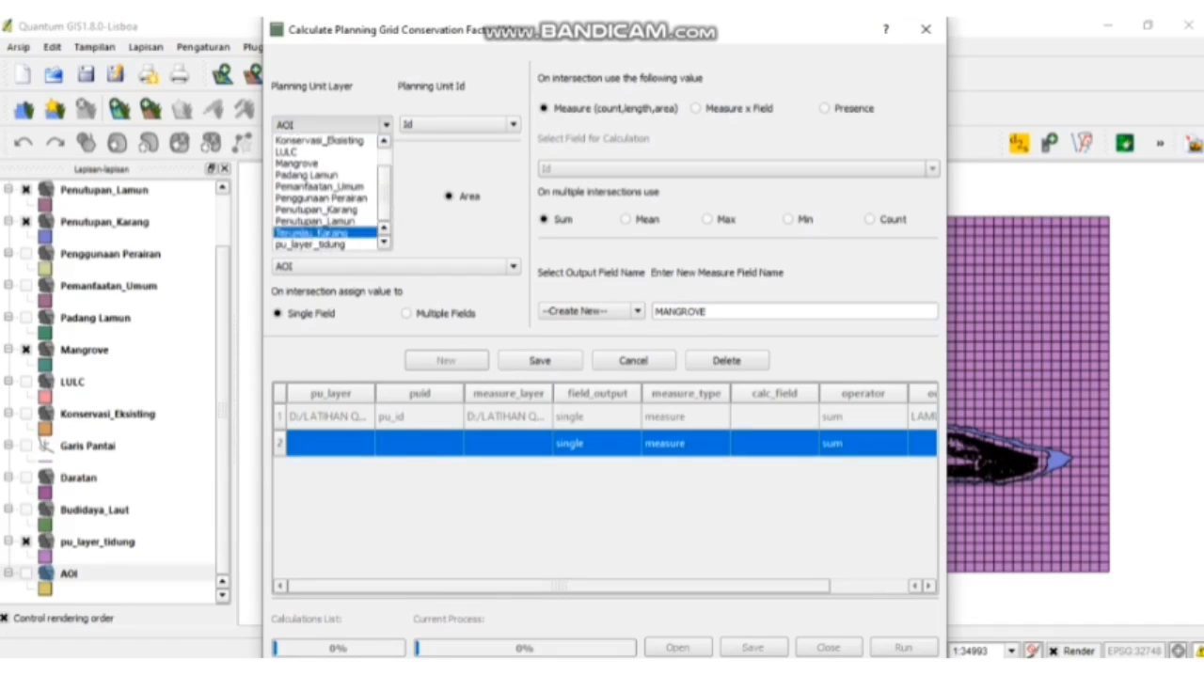
pyautogui.click(322, 244)
pyautogui.click(395, 267)
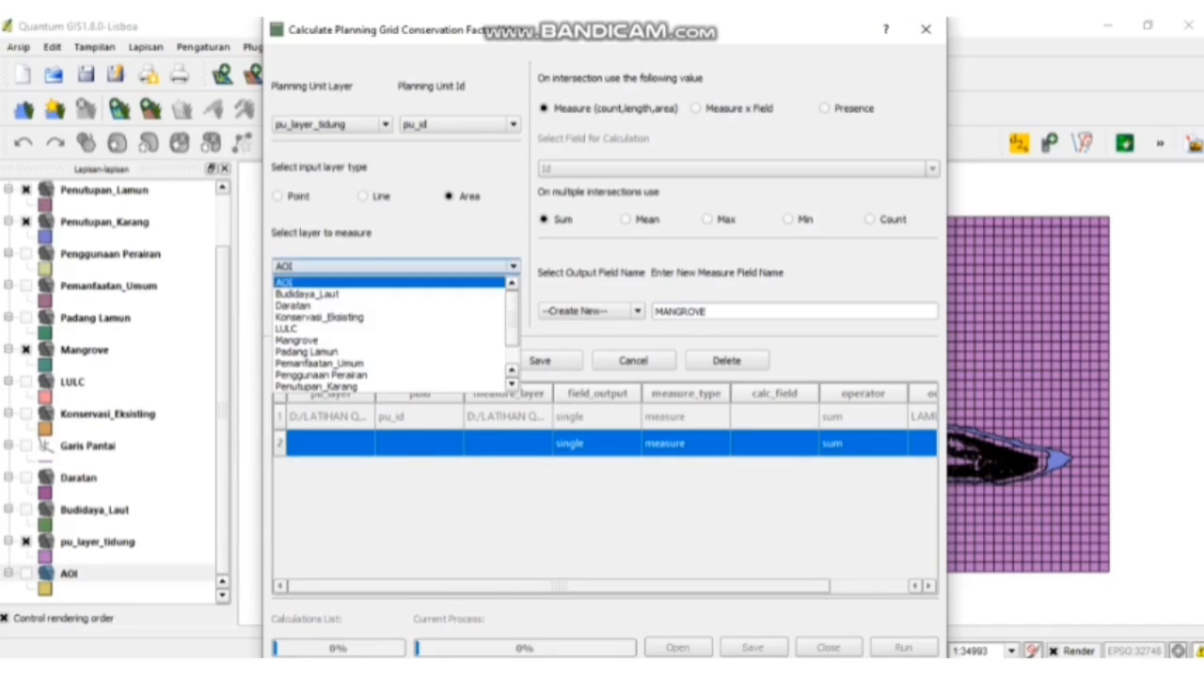
pyautogui.click(299, 339)
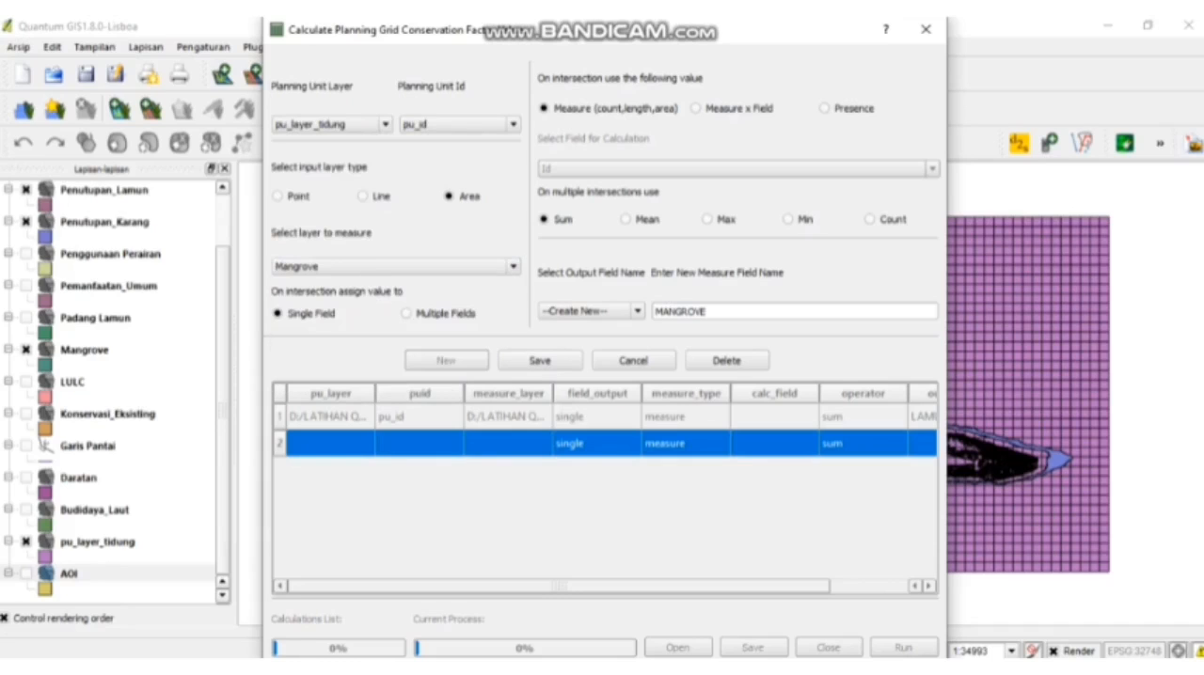
pyautogui.click(539, 360)
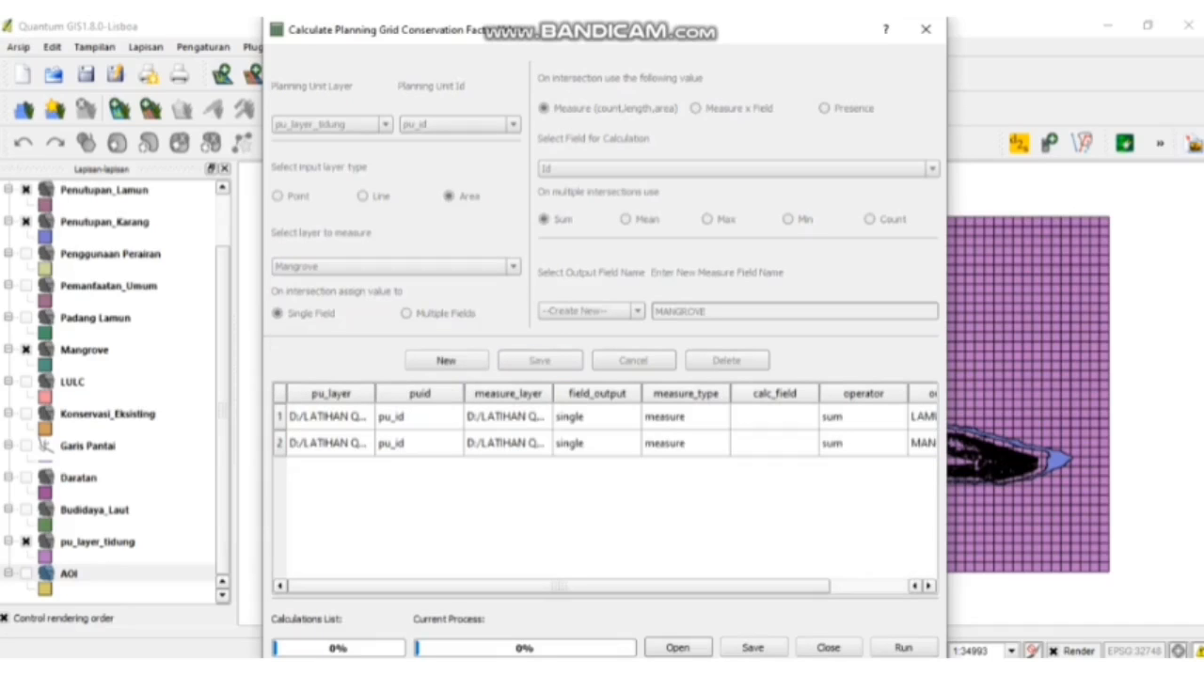
# - Add a KARANG calculation that measures Penutupan_Karang on the pu_layer_tidung planning units, and save the entry
pyautogui.click(445, 360)
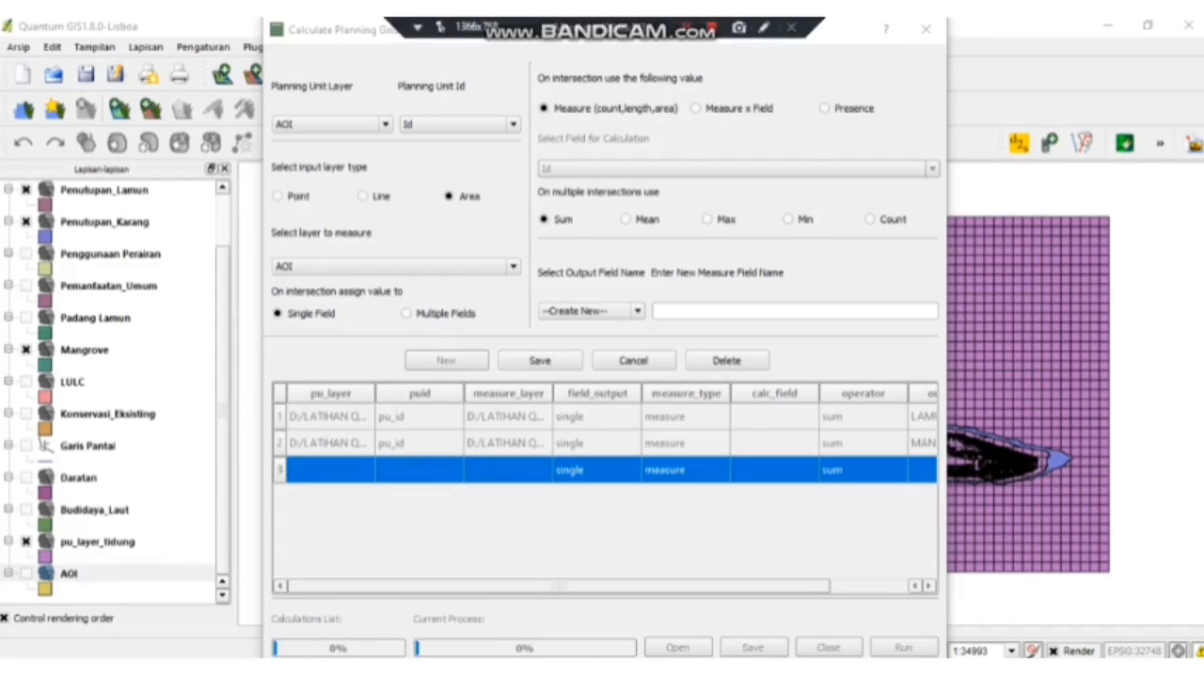
pyautogui.click(793, 311)
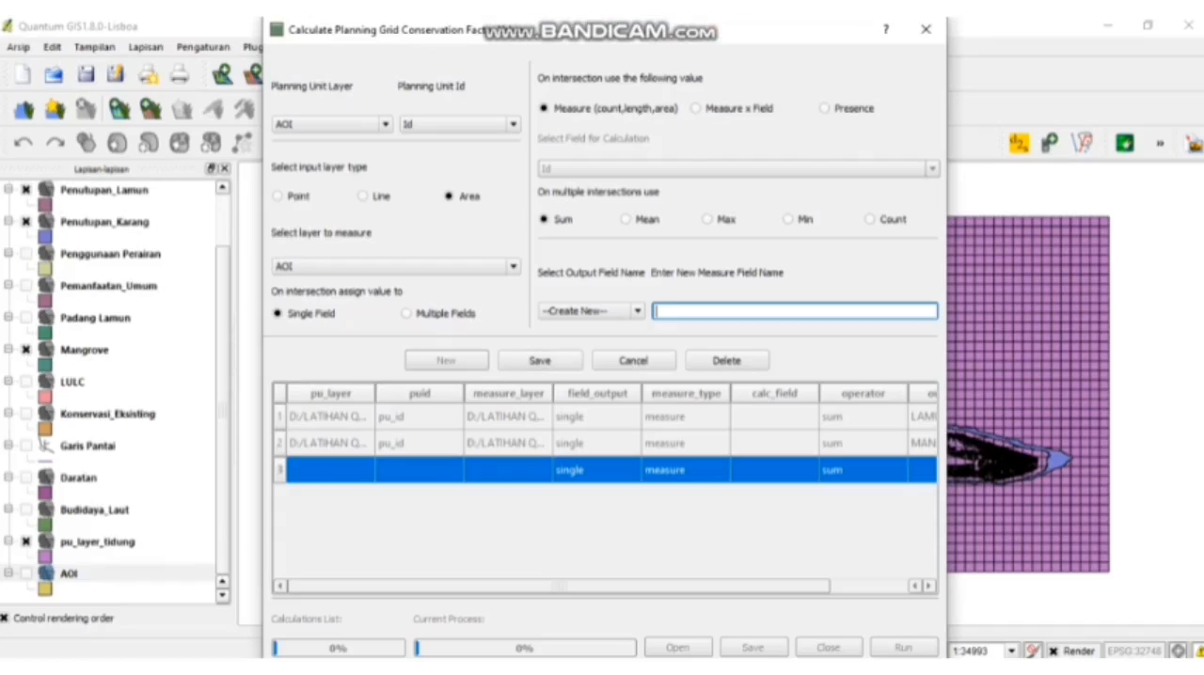
pyautogui.write('KARANG')
pyautogui.click(329, 125)
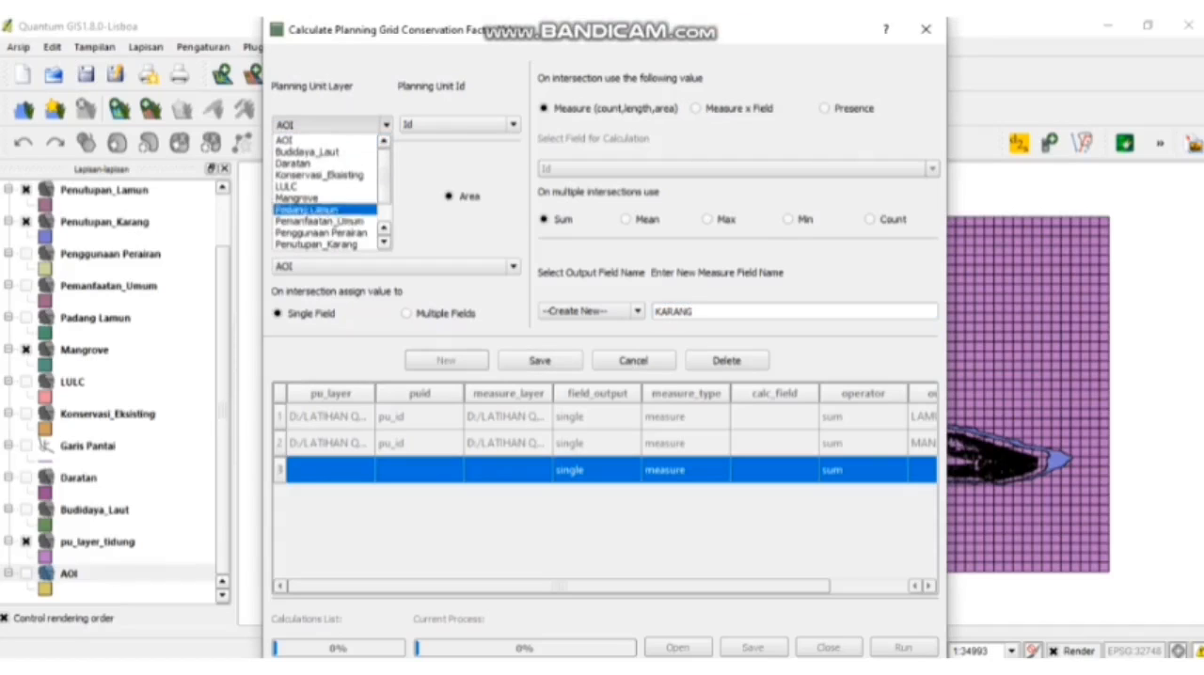
pyautogui.scroll(-1, 325, 210)
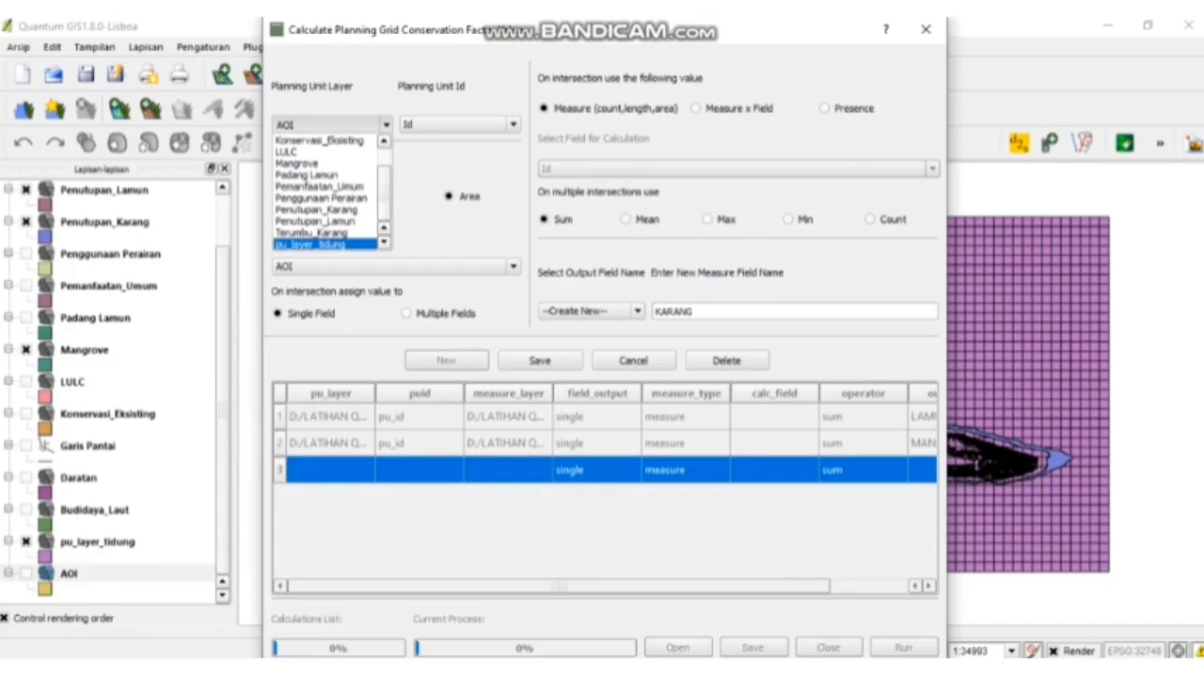
pyautogui.click(319, 244)
pyautogui.click(395, 267)
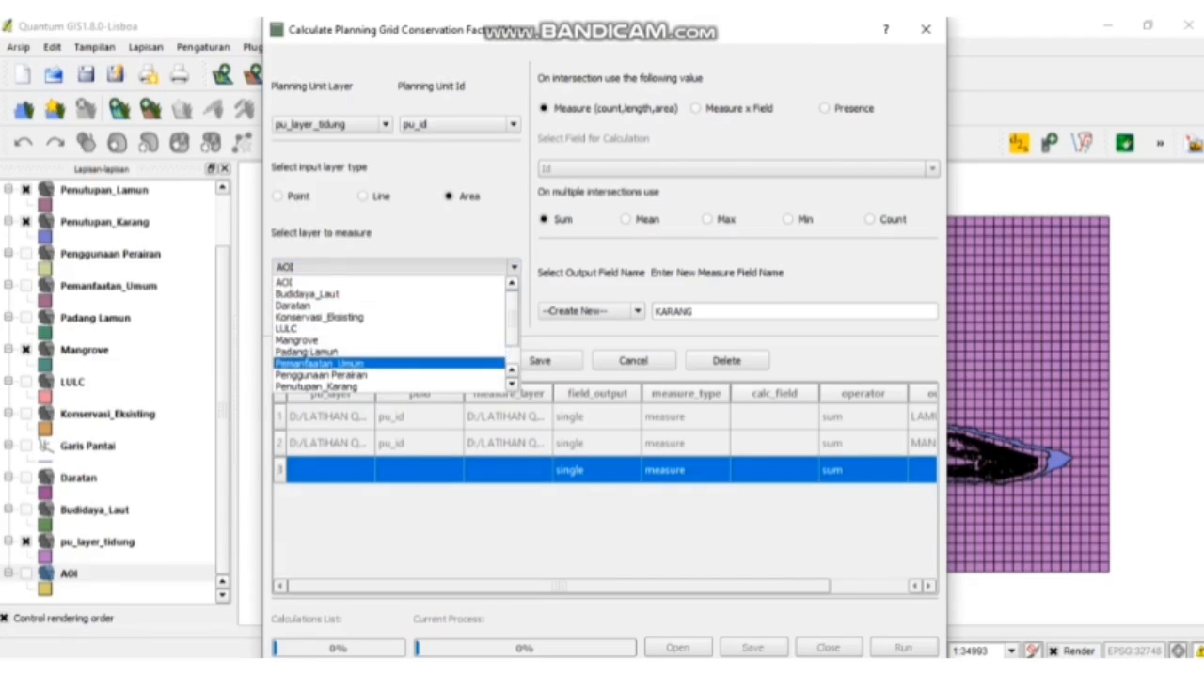
pyautogui.click(319, 387)
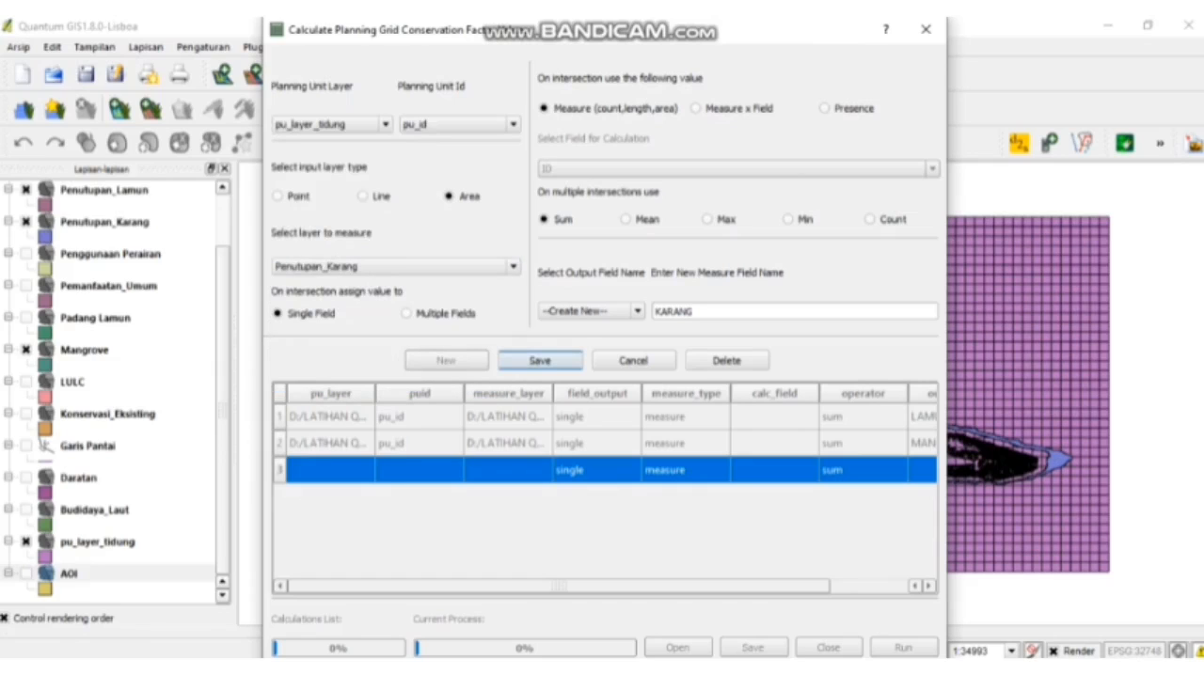
pyautogui.click(540, 360)
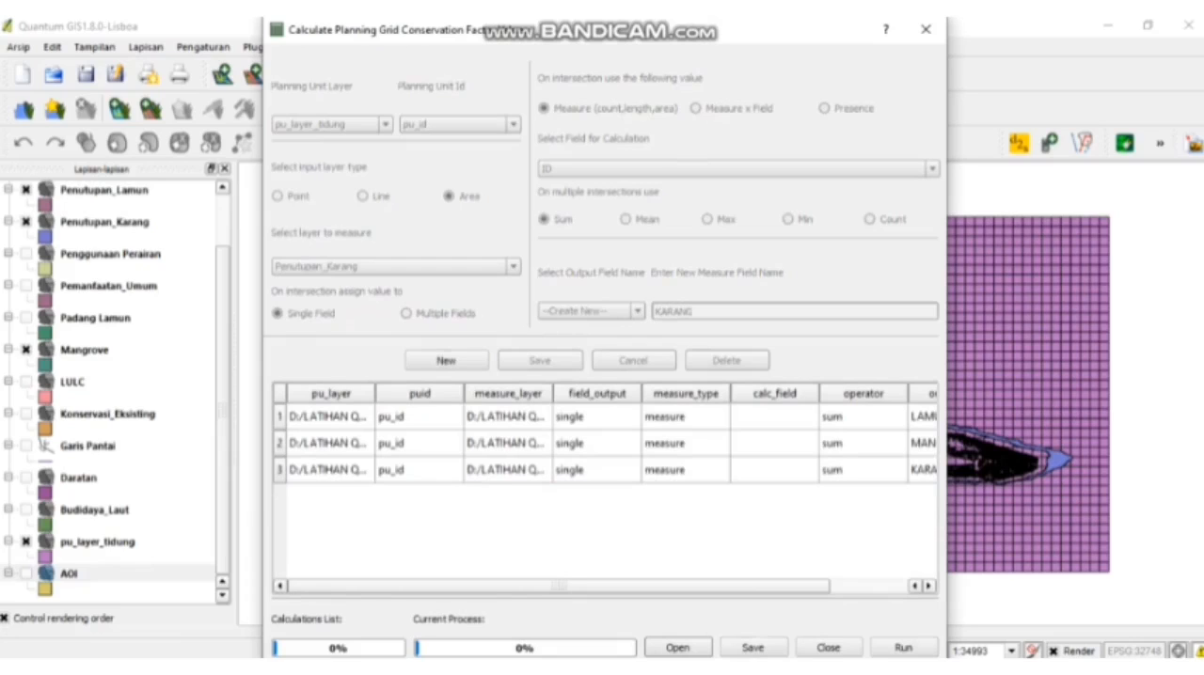
# - Run the LAMUN, MANGROVE and KARANG calculations on the planning grid
pyautogui.moveTo(559, 586)
pyautogui.mouseDown()
pyautogui.moveTo(638, 586)
pyautogui.moveTo(559, 586)
pyautogui.mouseUp()
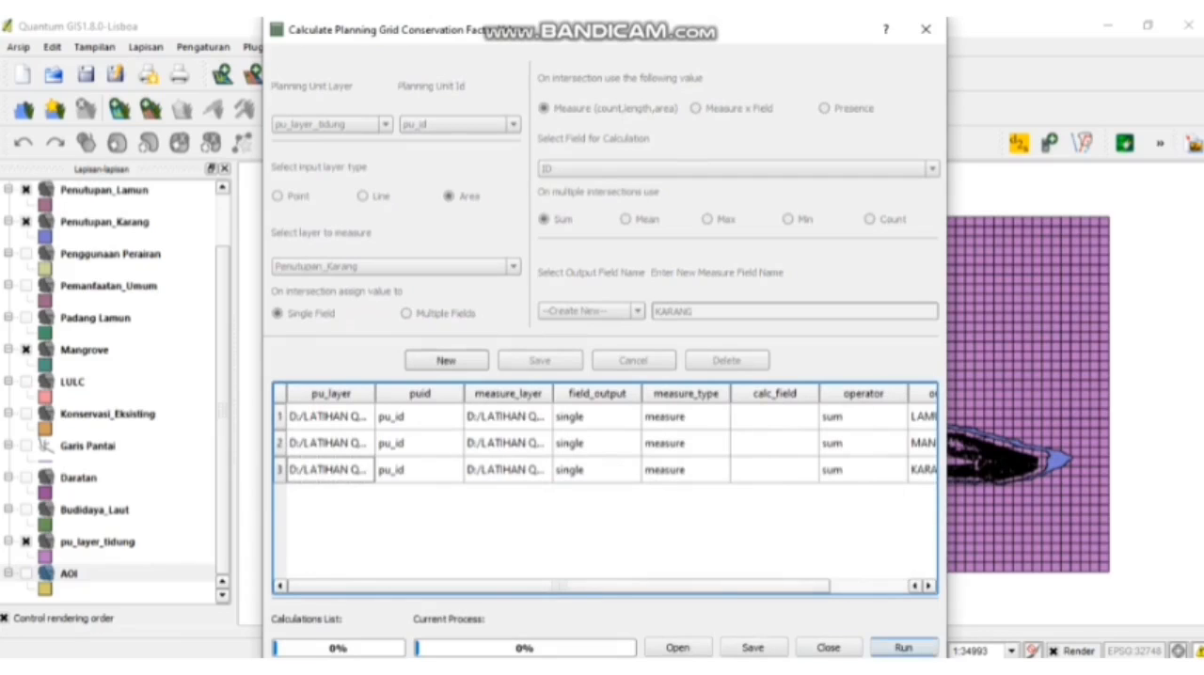
pyautogui.click(903, 647)
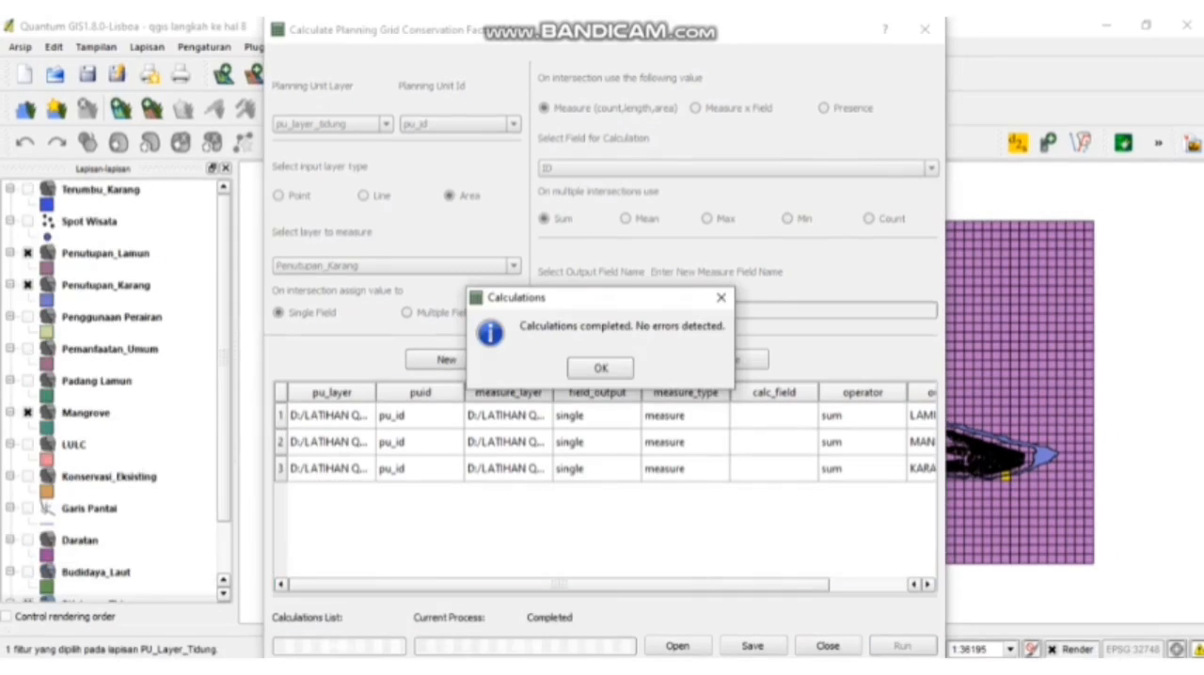
pyautogui.press('Return')
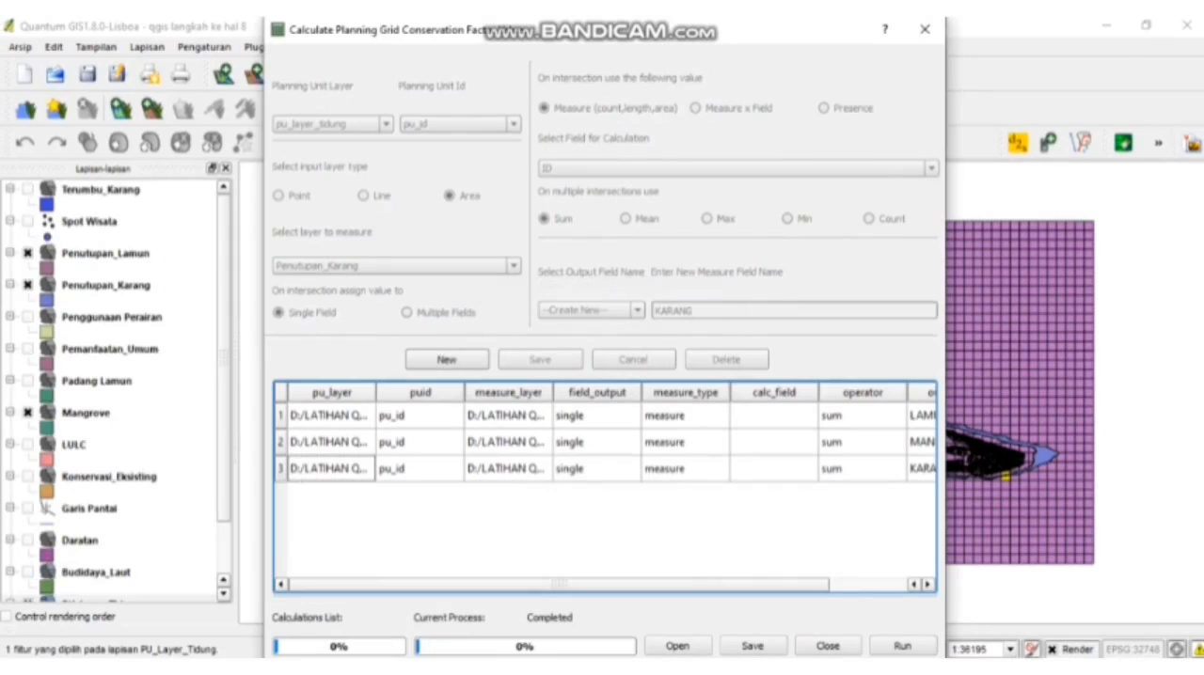
# - Close the calculation dialog and examine the attribute fields in the pu_layer_tidung layer properties
pyautogui.moveTo(740, 26)
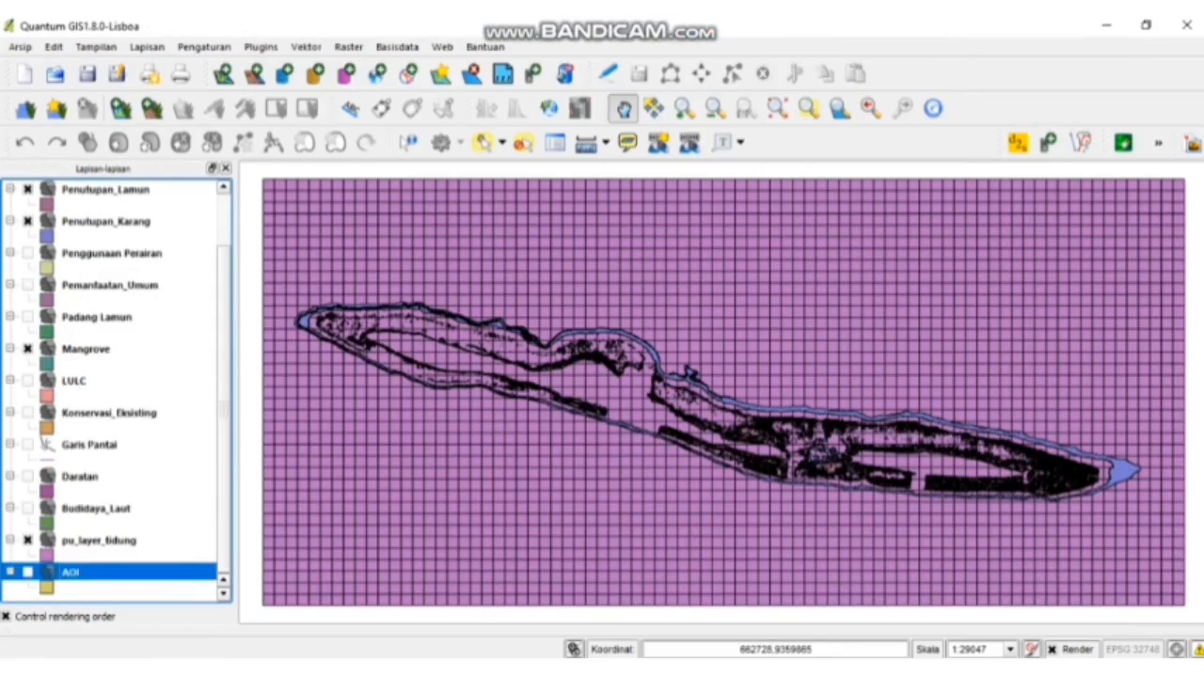
pyautogui.click(109, 541)
pyautogui.rightClick(110, 540)
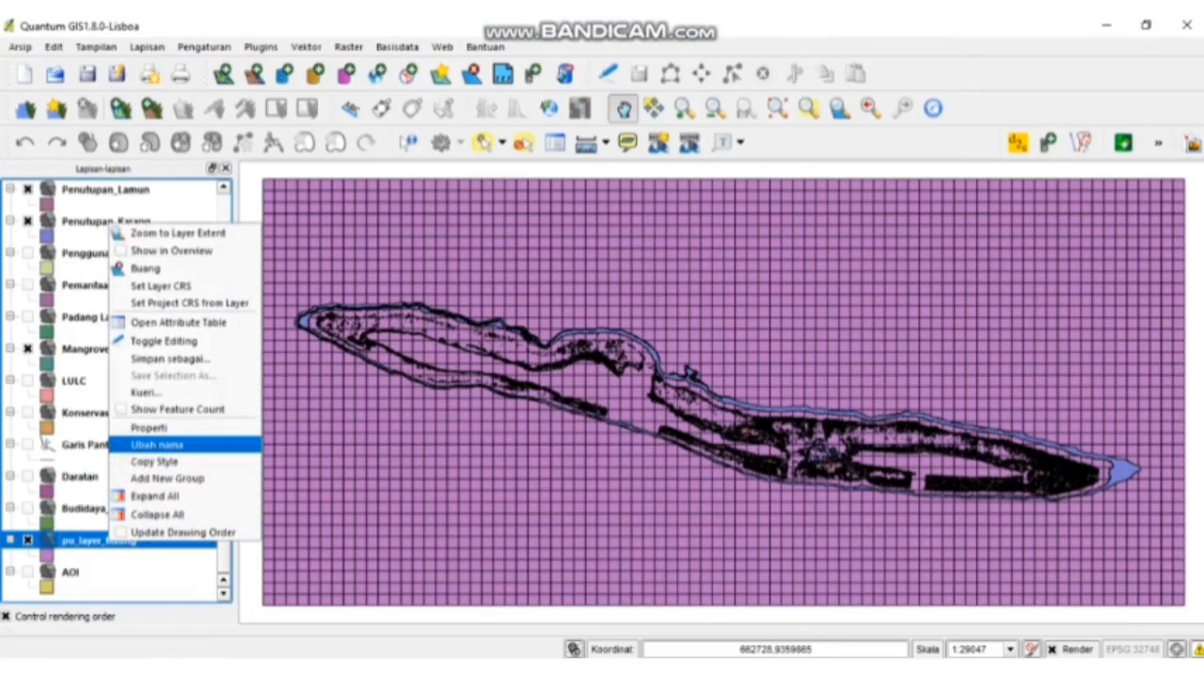
pyautogui.click(149, 428)
pyautogui.doubleClick(98, 541)
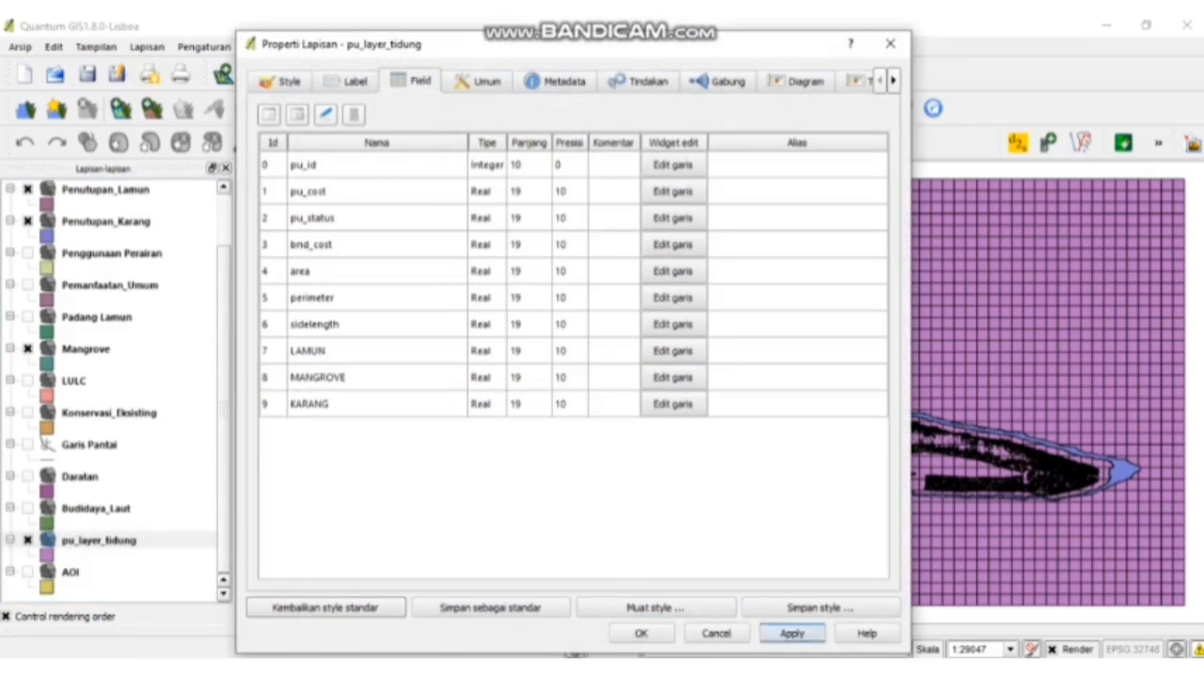
pyautogui.click(716, 634)
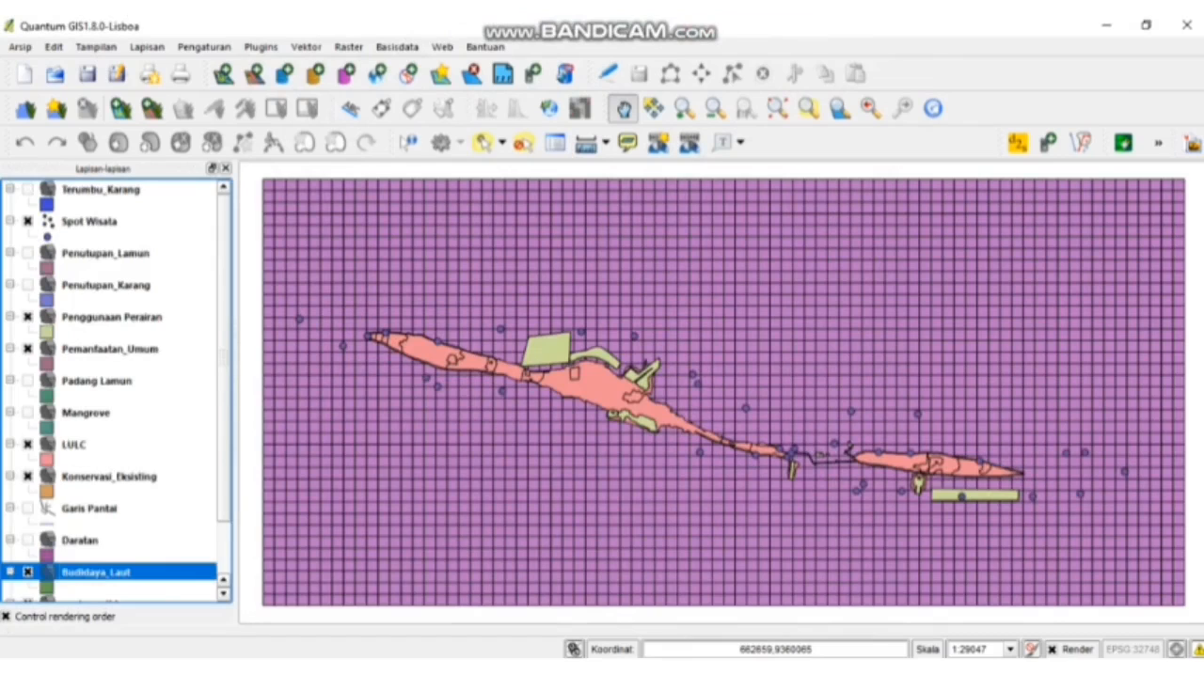
# - Make pu_layer_tidung the active layer
pyautogui.scroll(-2, 113, 390)
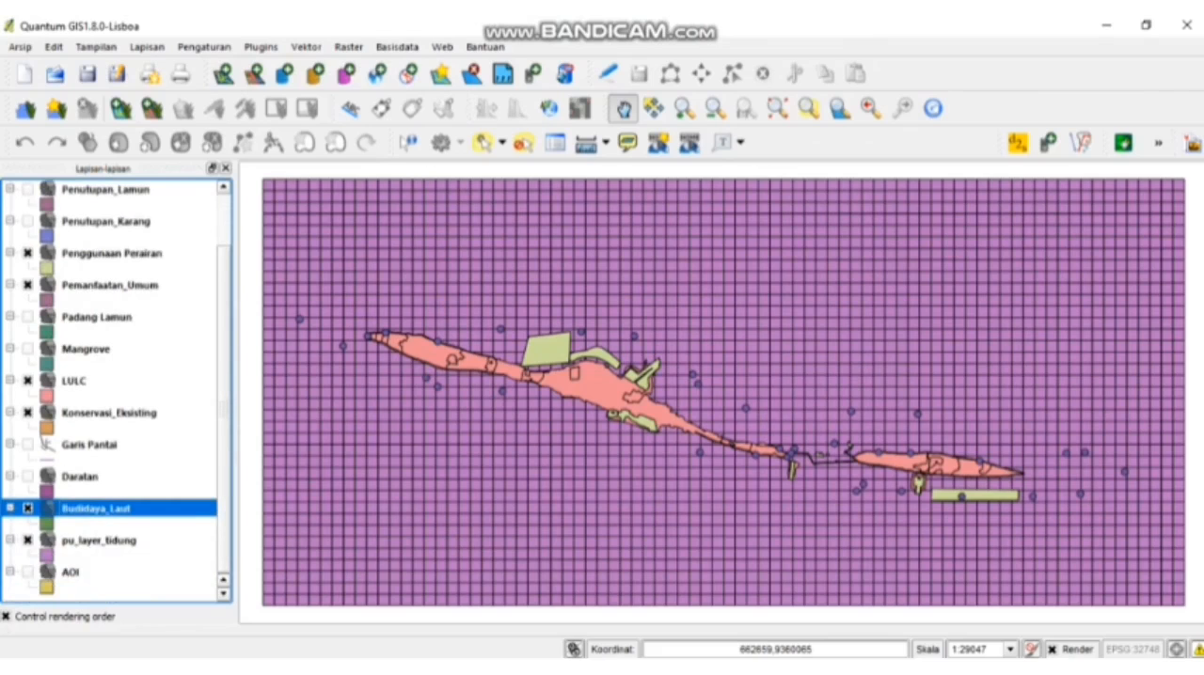
pyautogui.click(28, 541)
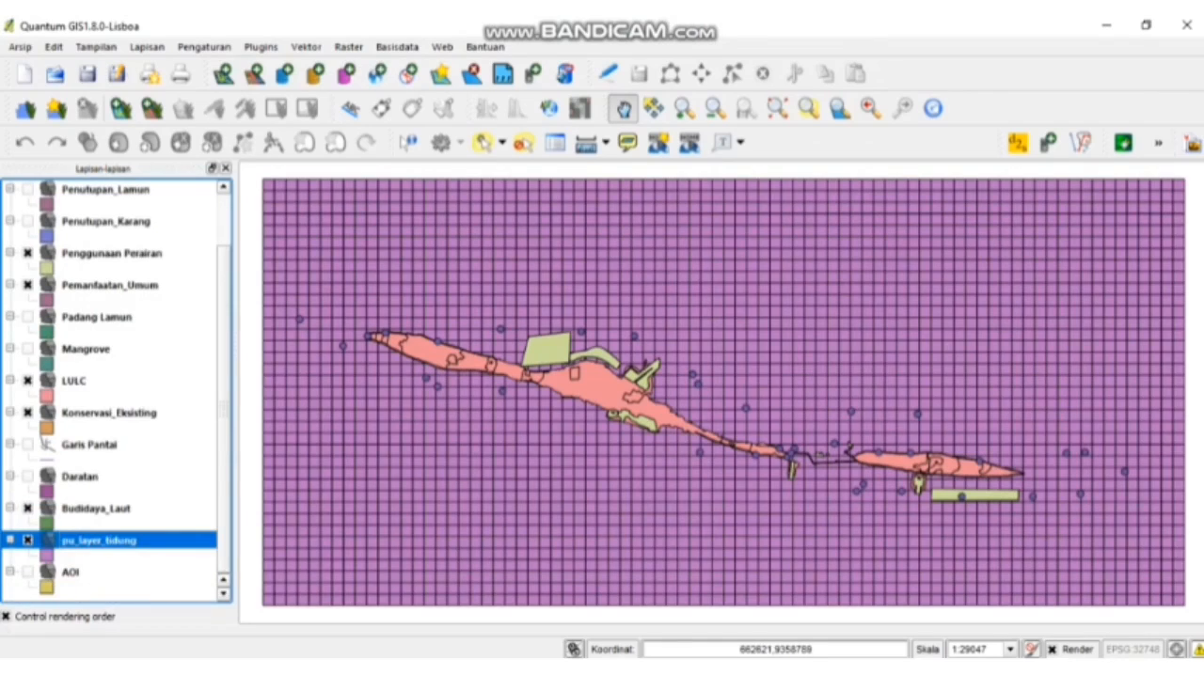
pyautogui.scroll(2, 113, 390)
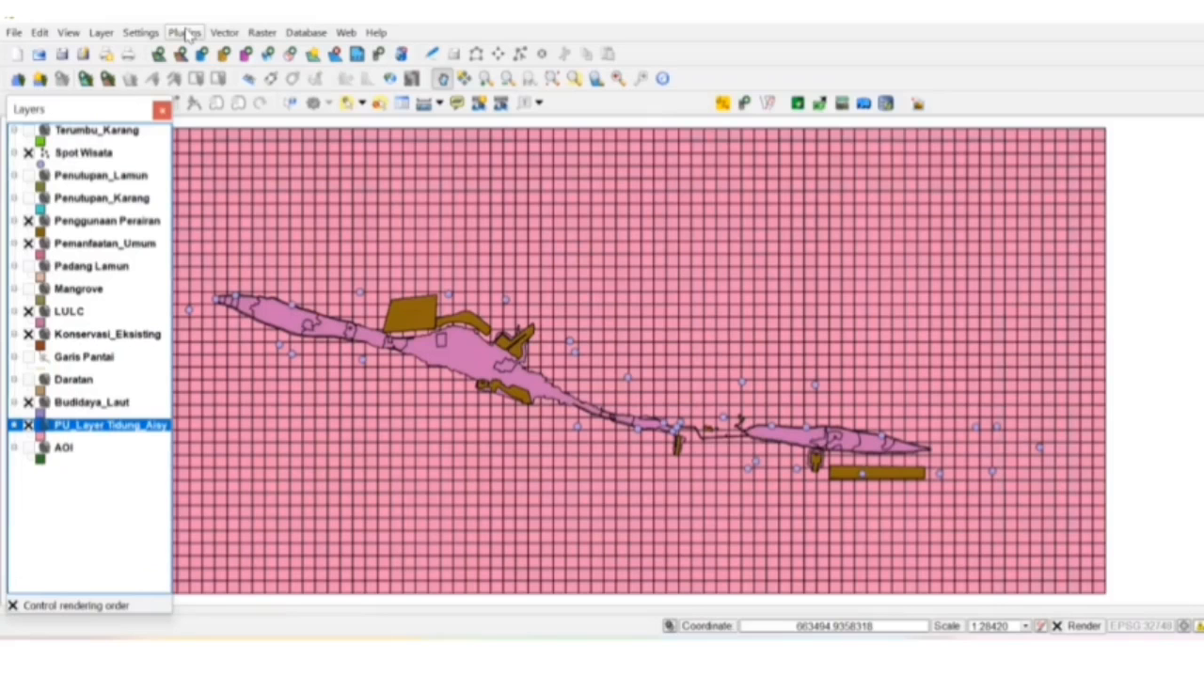
# - Run a spatial query selecting the Tidung planning units that intersect Budidaya_Laut, using the result as a new selection
pyautogui.click(224, 32)
pyautogui.moveTo(311, 201)
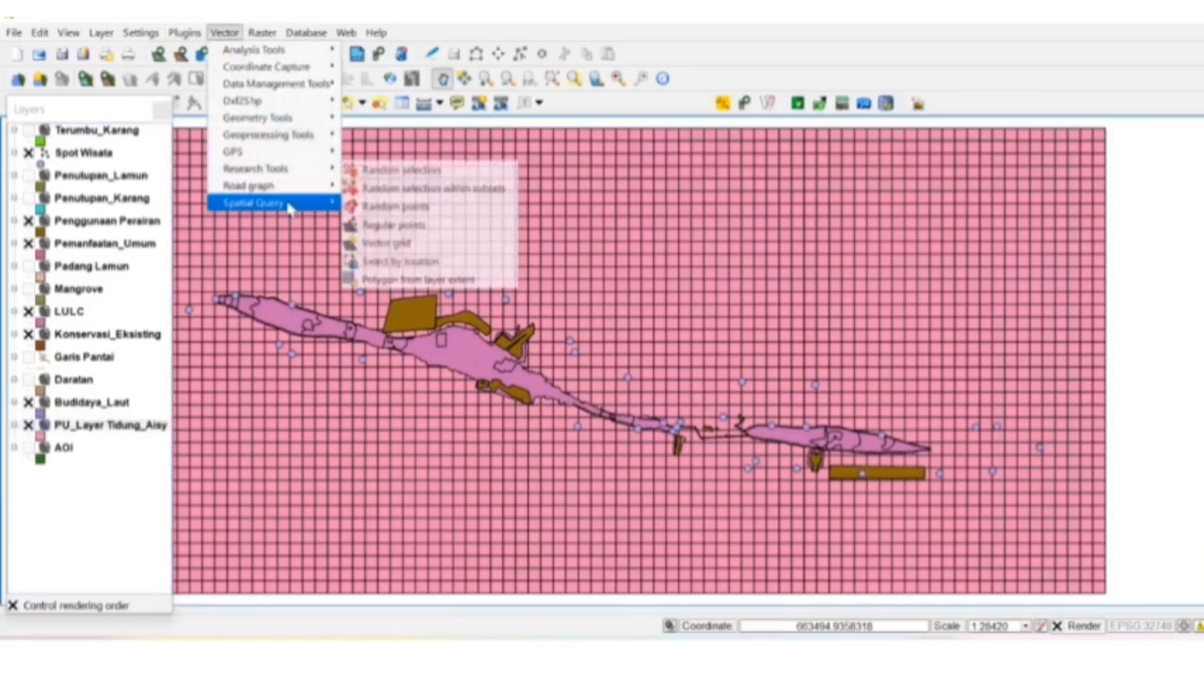
pyautogui.click(348, 202)
pyautogui.click(579, 224)
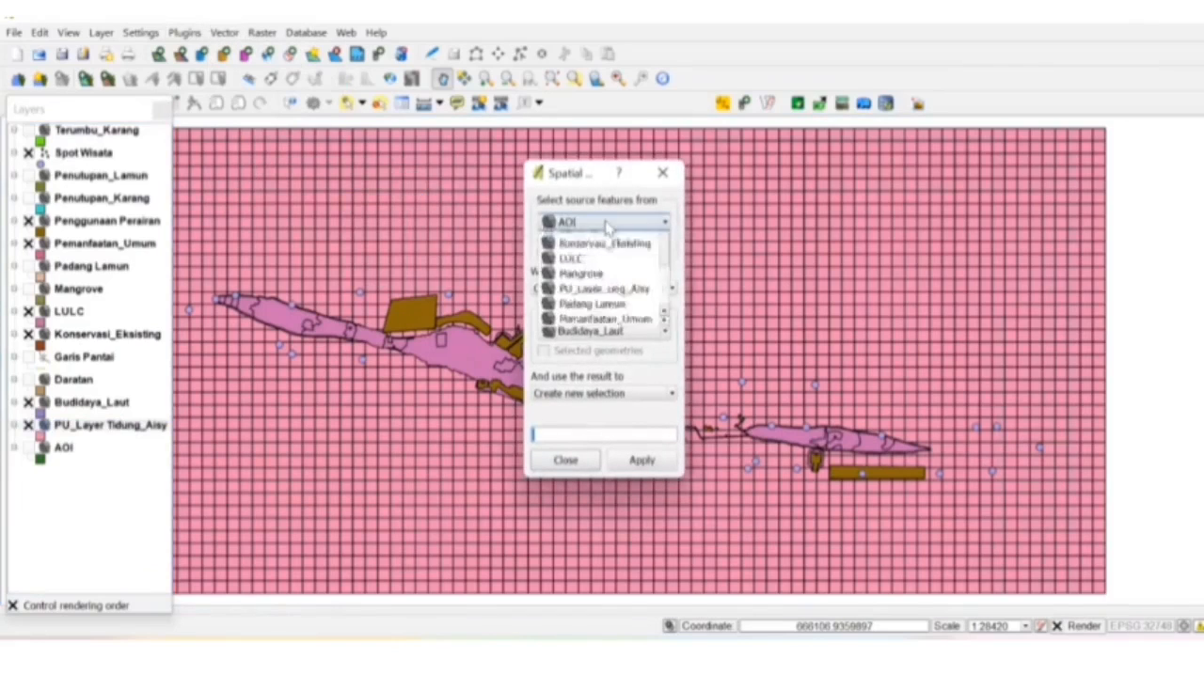
pyautogui.click(621, 346)
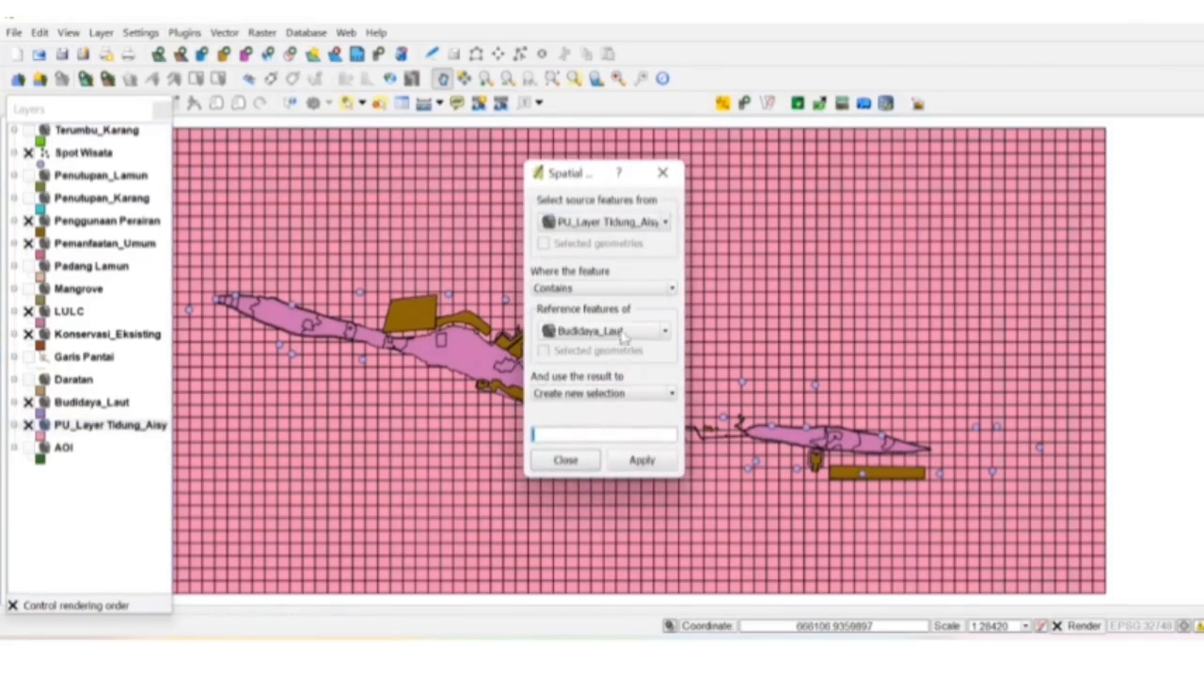
pyautogui.click(616, 290)
pyautogui.click(602, 329)
pyautogui.click(642, 459)
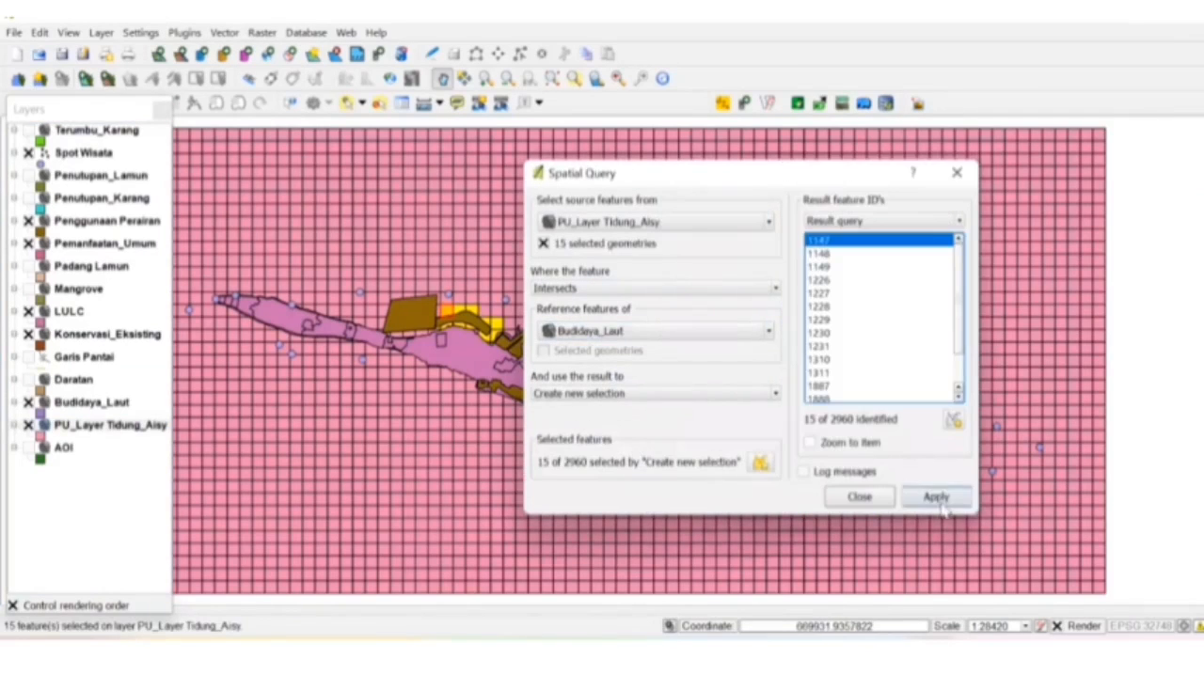
# - In the planning unit attribute table, set pu_status to 1 for the units selected by Budidaya_Laut, then save and end editing
pyautogui.rightClick(153, 431)
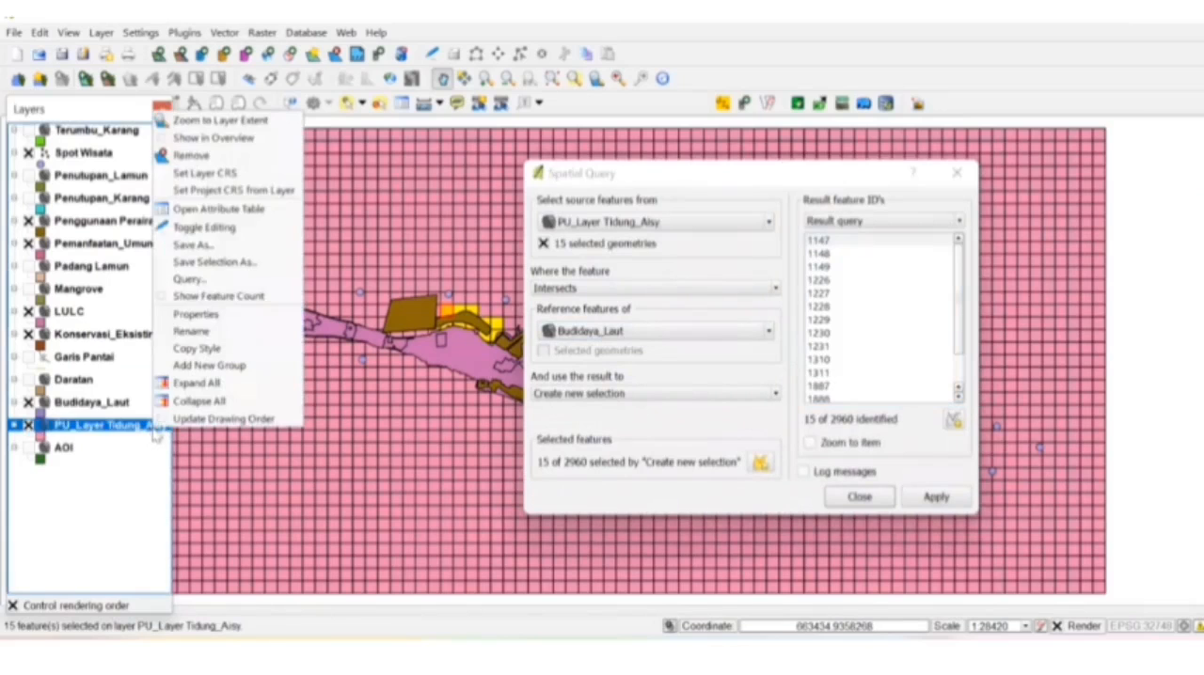
pyautogui.click(228, 216)
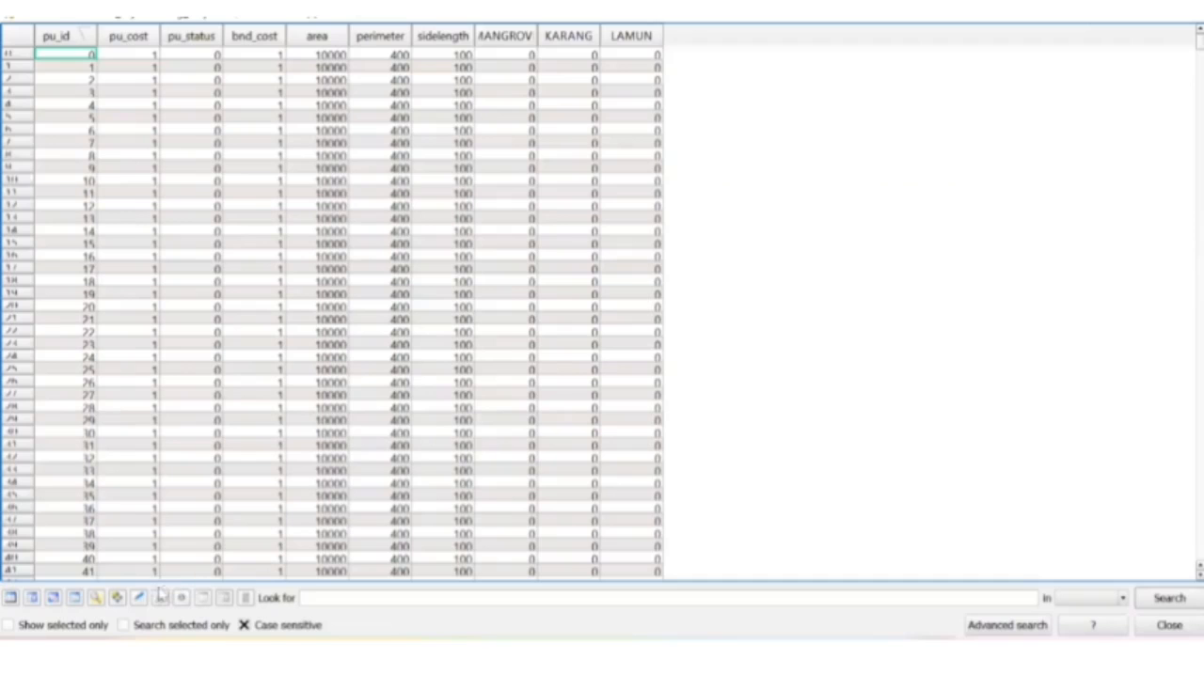
pyautogui.click(140, 598)
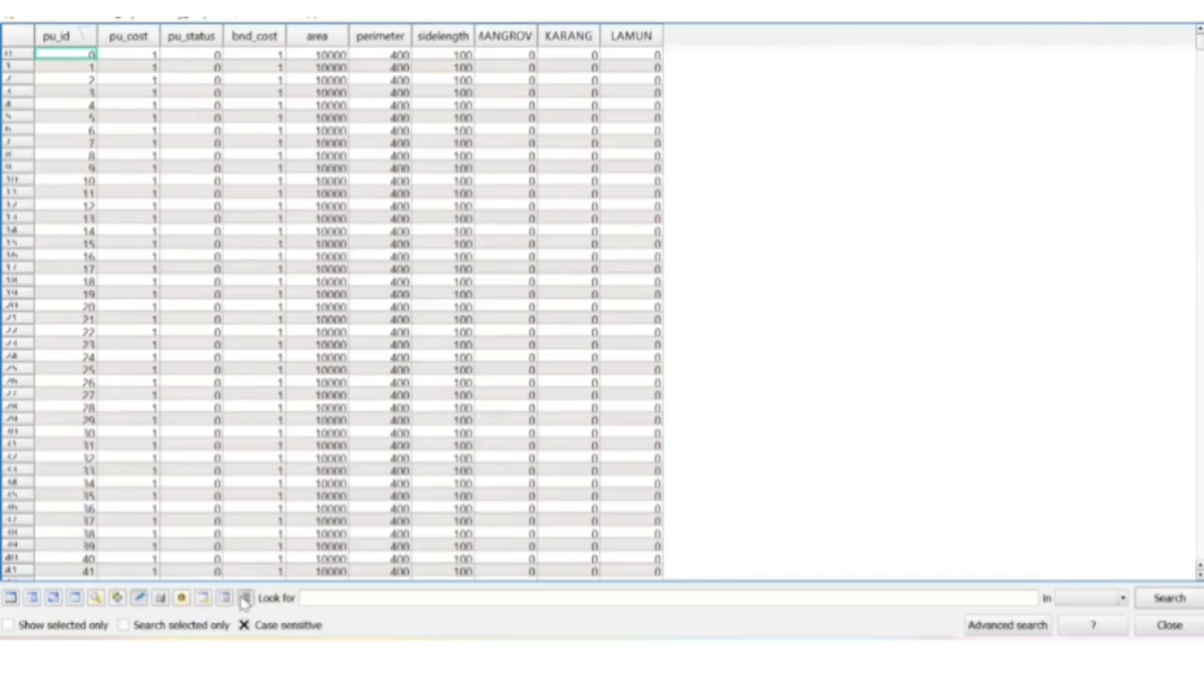
pyautogui.click(244, 598)
pyautogui.click(658, 162)
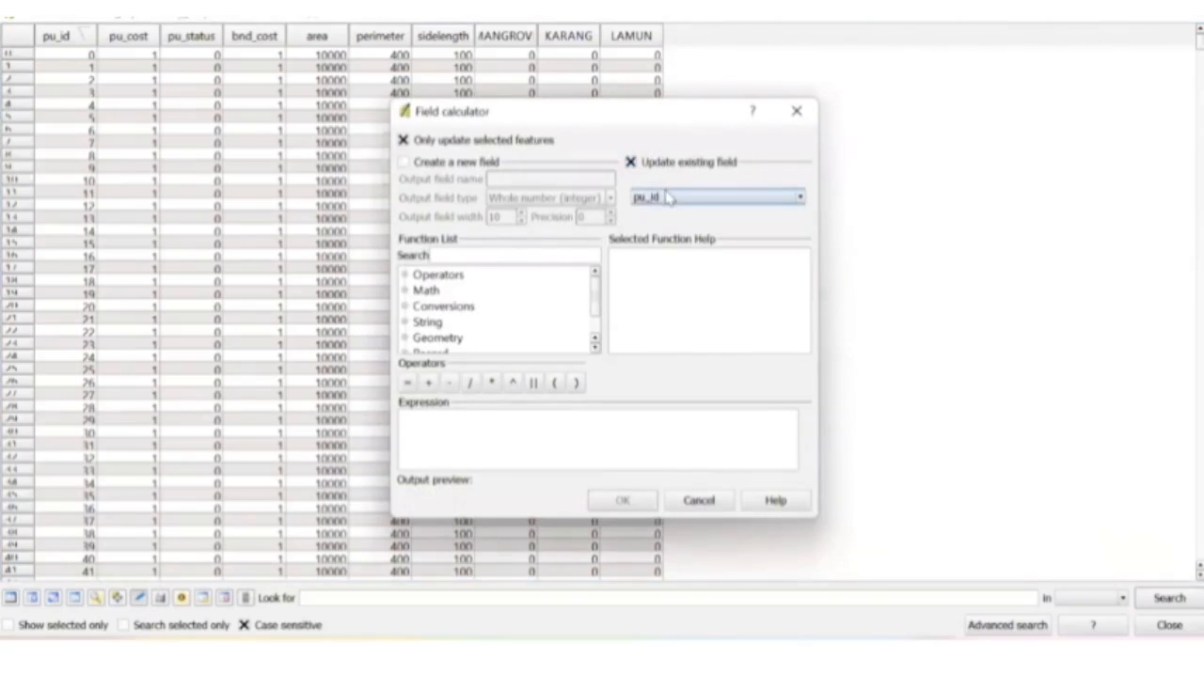
pyautogui.click(667, 197)
pyautogui.click(664, 239)
pyautogui.click(567, 448)
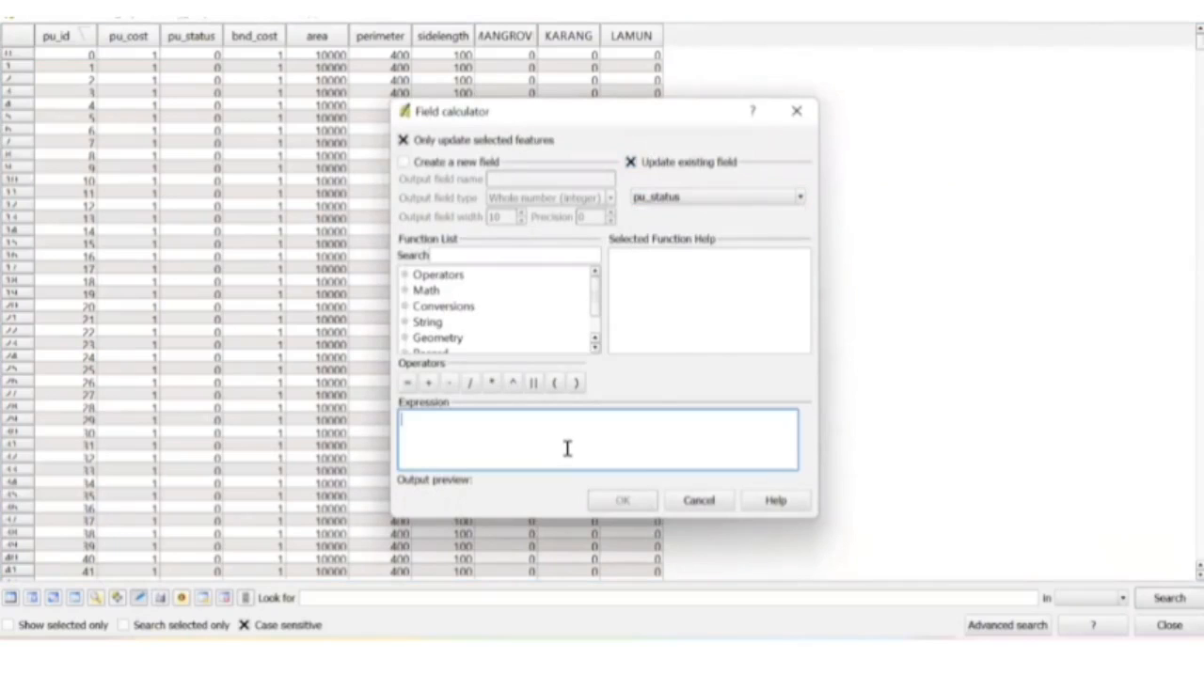
pyautogui.write('1')
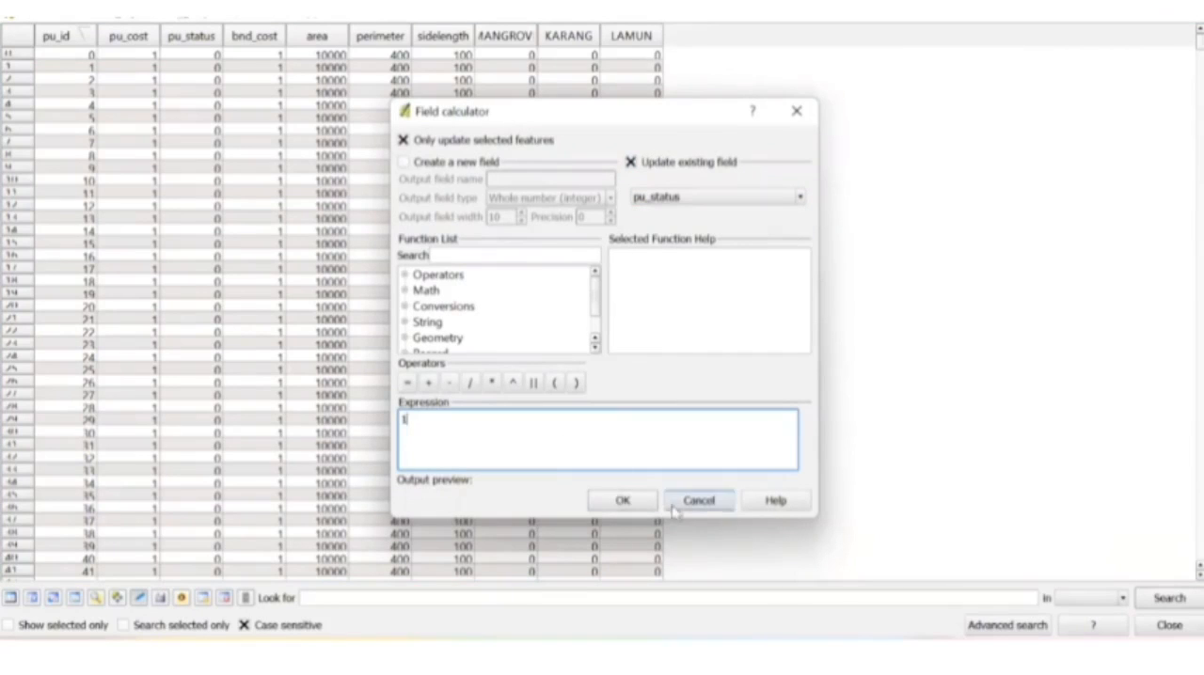
pyautogui.click(623, 502)
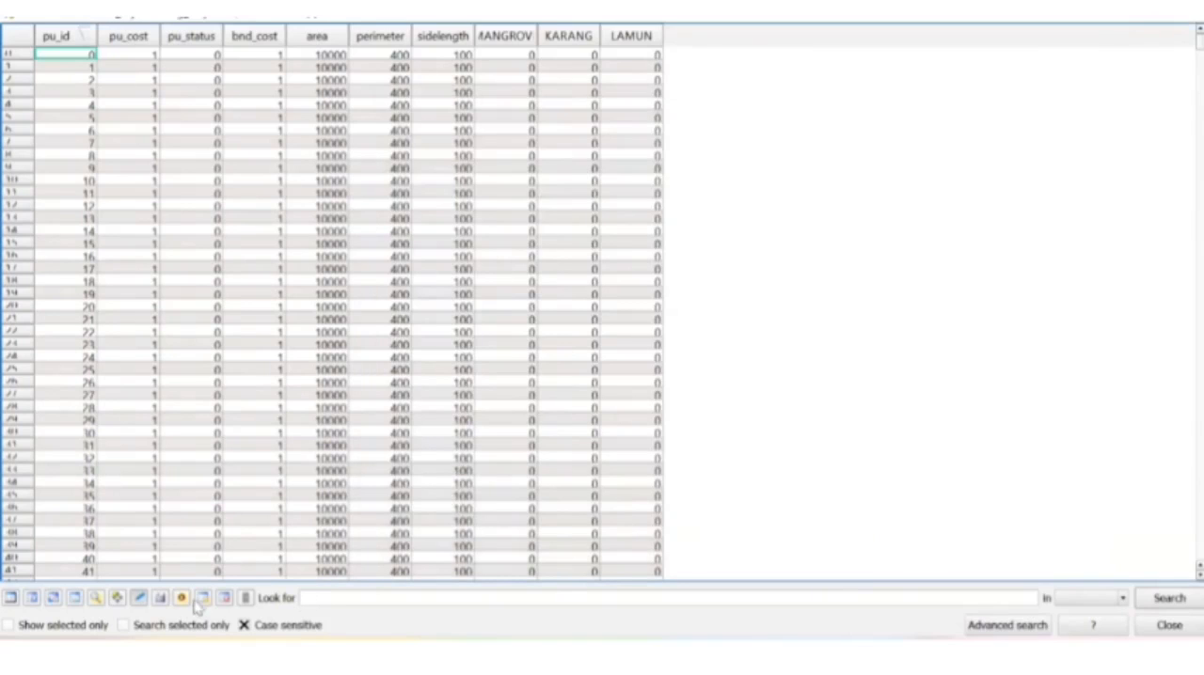
pyautogui.click(161, 603)
pyautogui.click(142, 600)
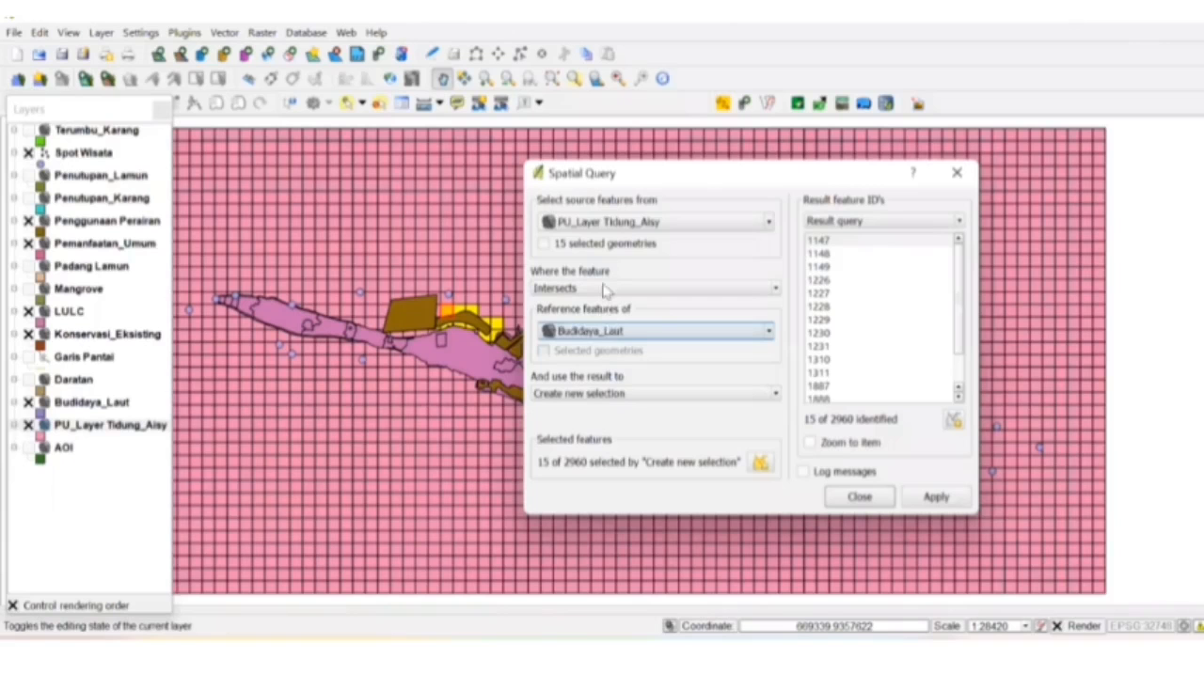
# - Change the spatial query's reference layer to Spot Wisata and select the planning units that intersect it
pyautogui.click(613, 331)
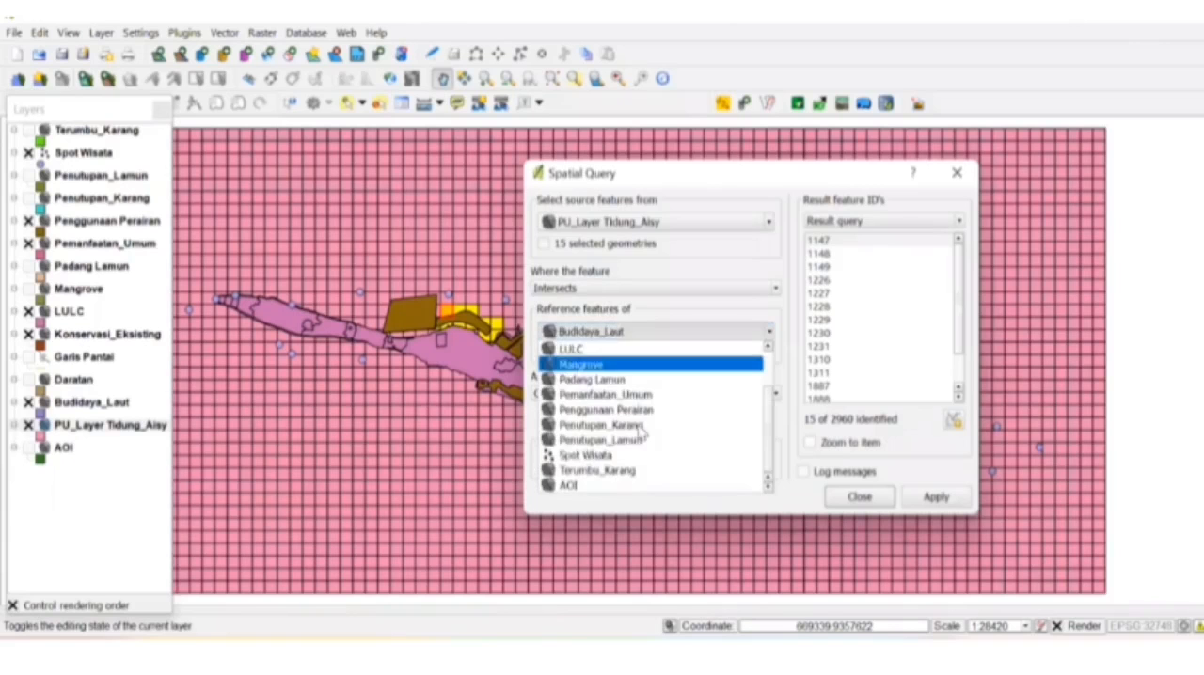
pyautogui.click(623, 457)
pyautogui.click(630, 465)
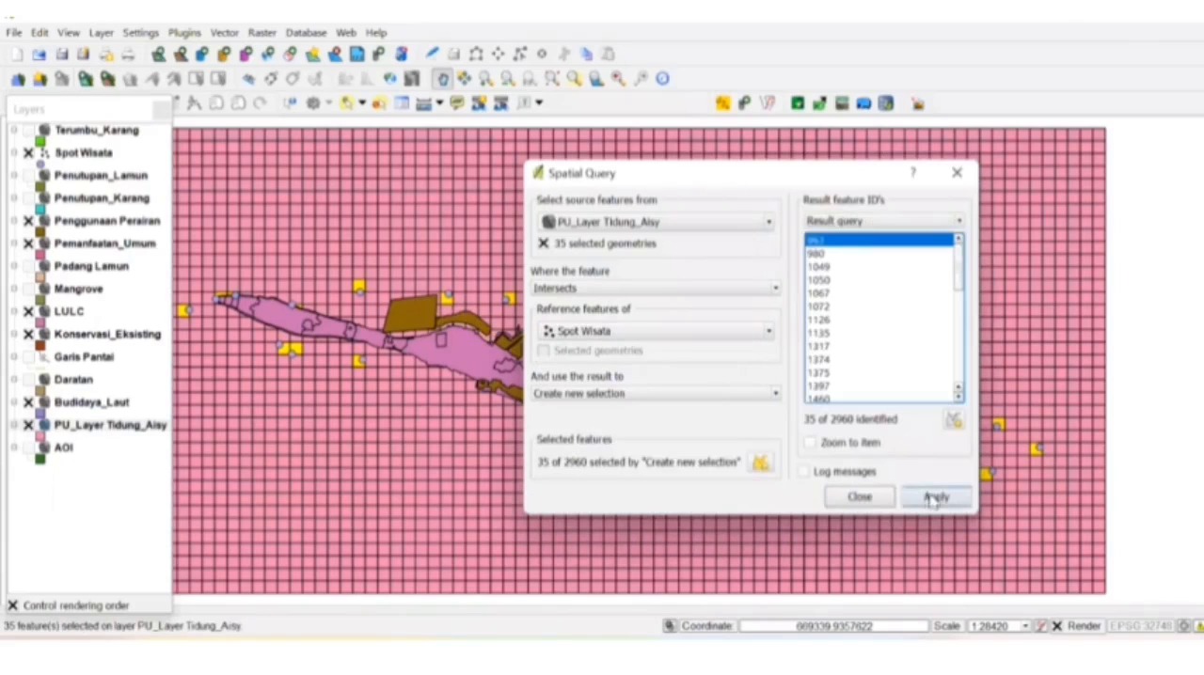
# - Set pu_status to 1 for the units selected by Spot Wisata with the Field calculator, end editing and close the attribute table
pyautogui.rightClick(140, 427)
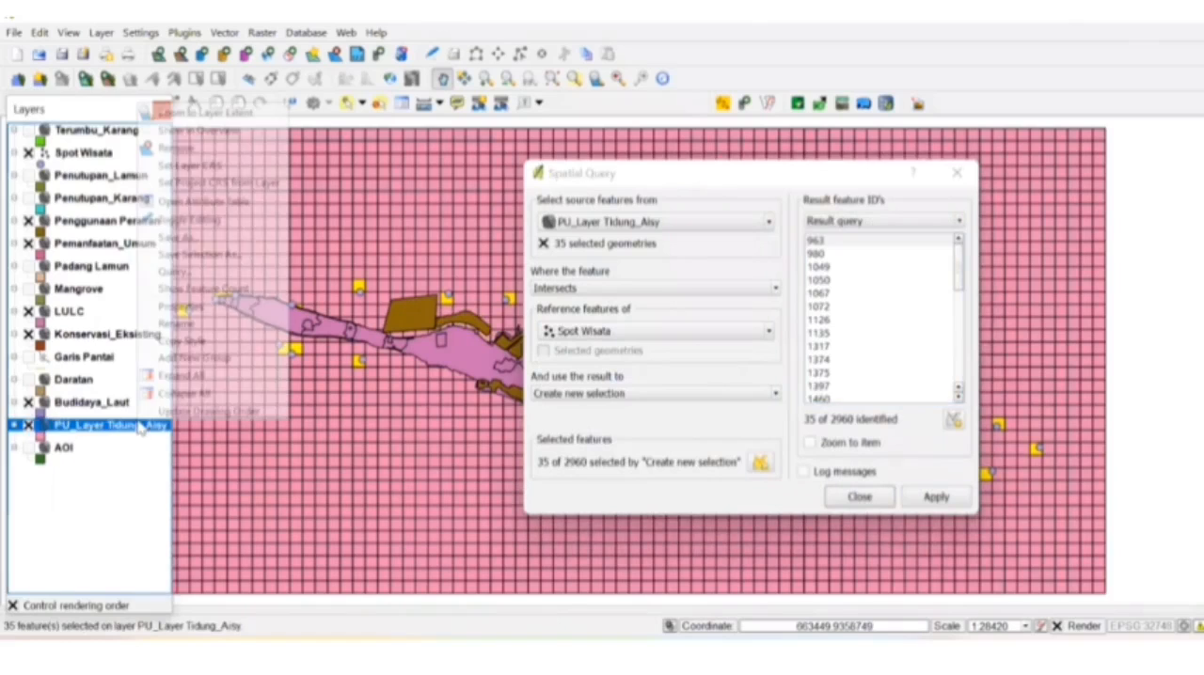
pyautogui.click(235, 204)
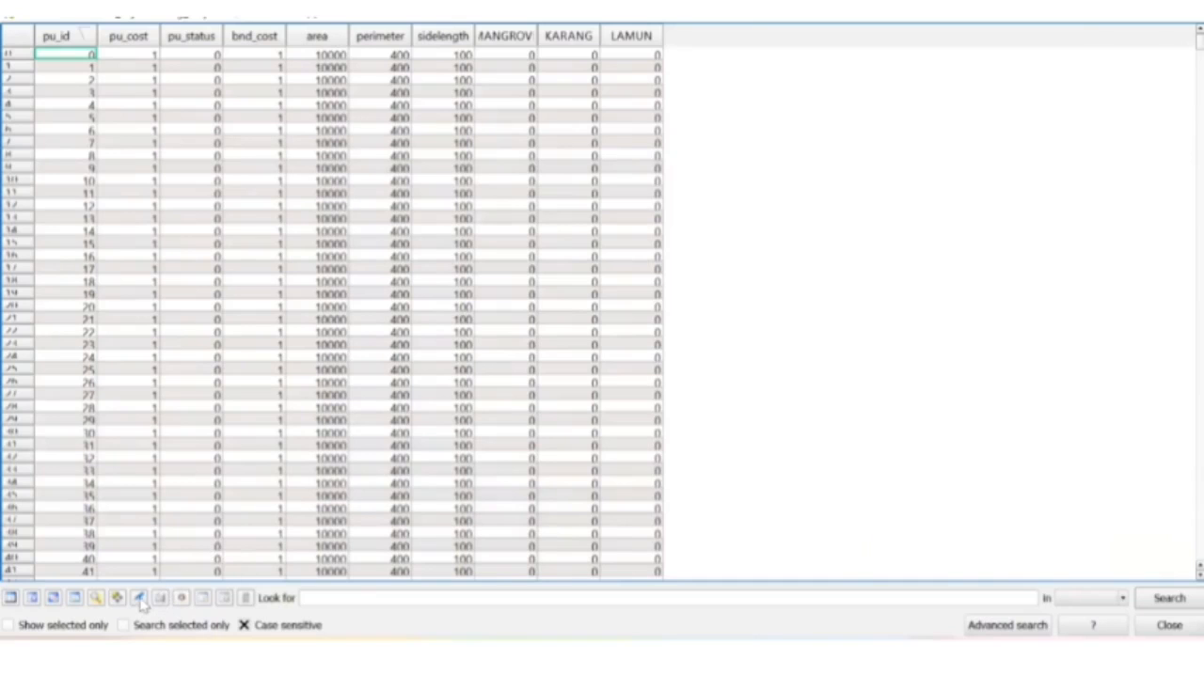
pyautogui.click(139, 599)
pyautogui.click(245, 598)
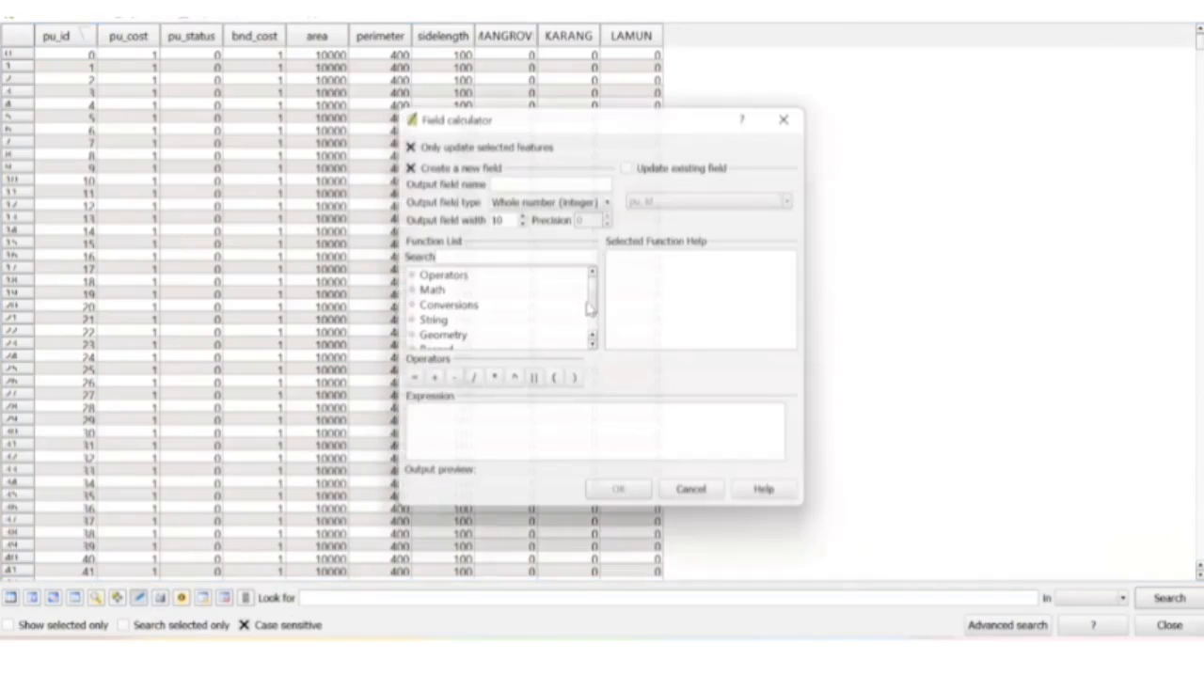
pyautogui.click(631, 162)
pyautogui.click(671, 195)
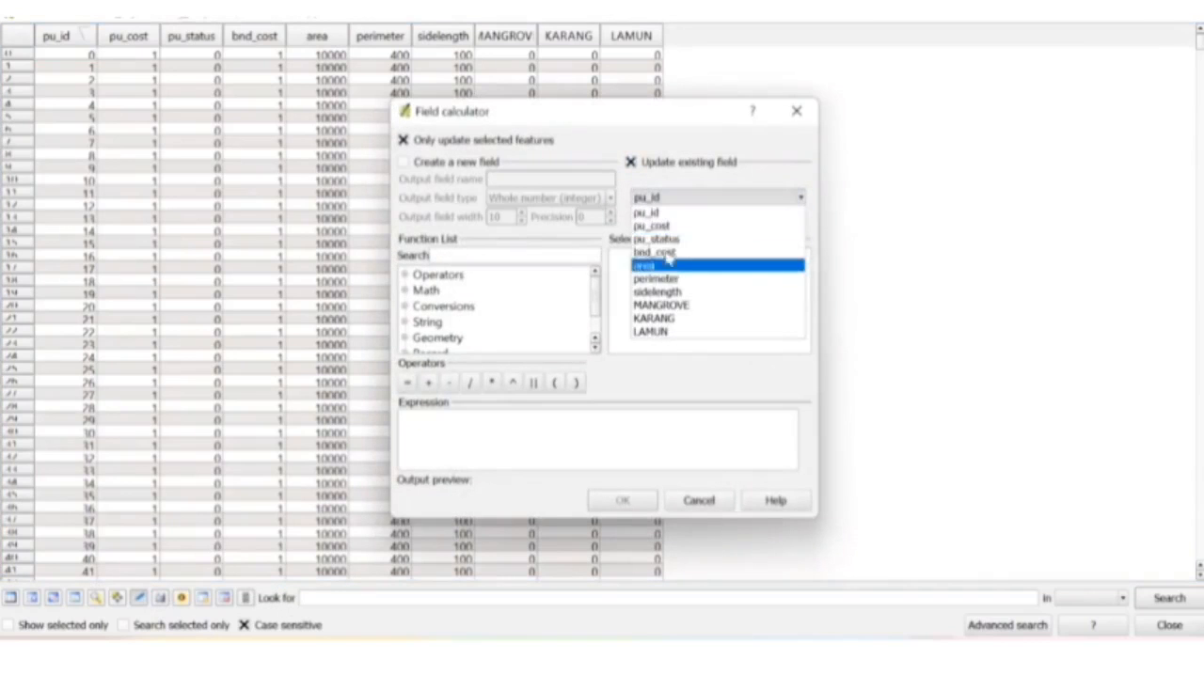
pyautogui.click(668, 228)
pyautogui.click(589, 428)
pyautogui.write('1')
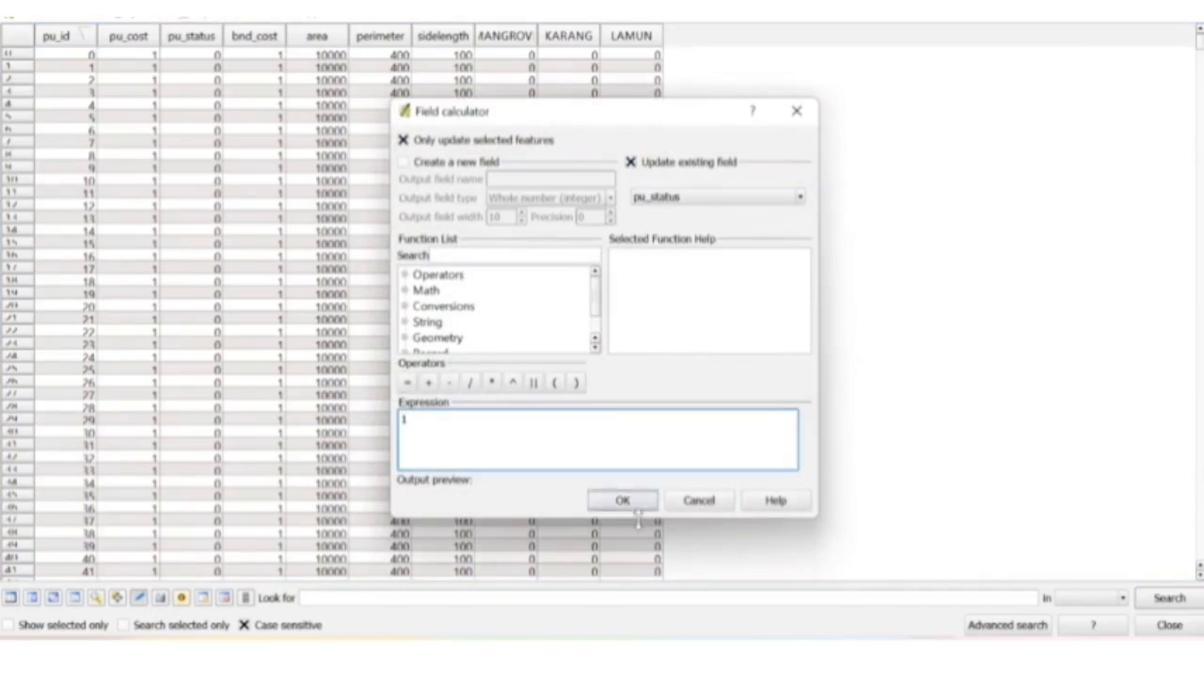
pyautogui.click(623, 499)
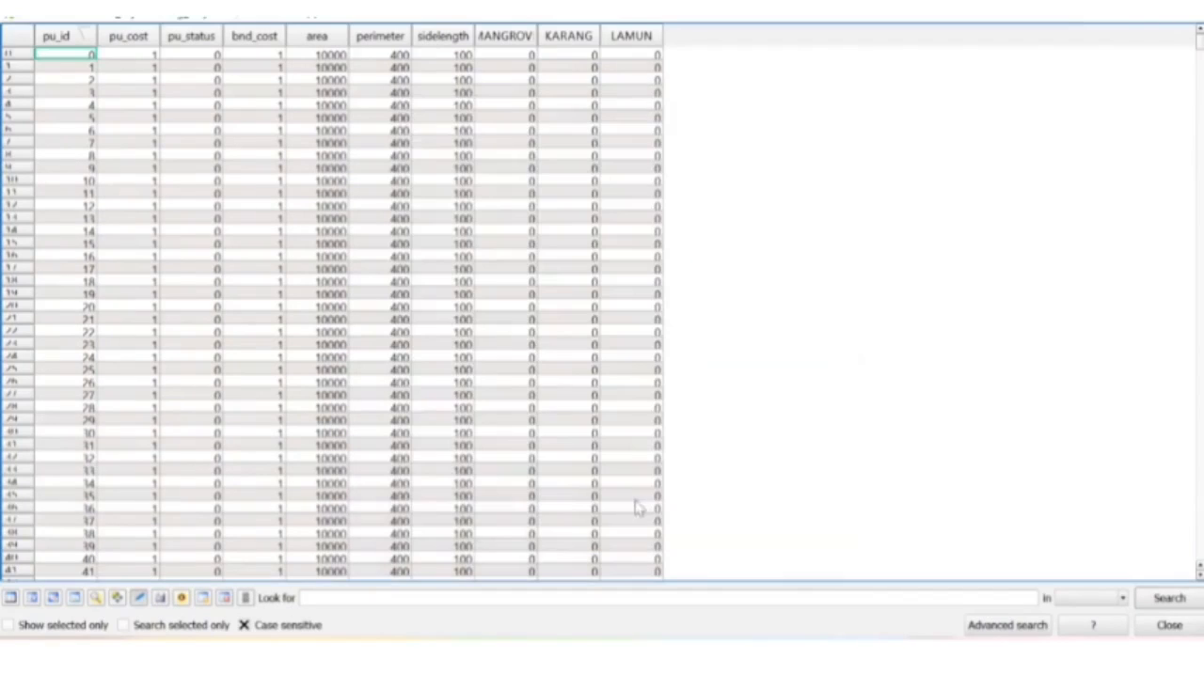
pyautogui.click(139, 599)
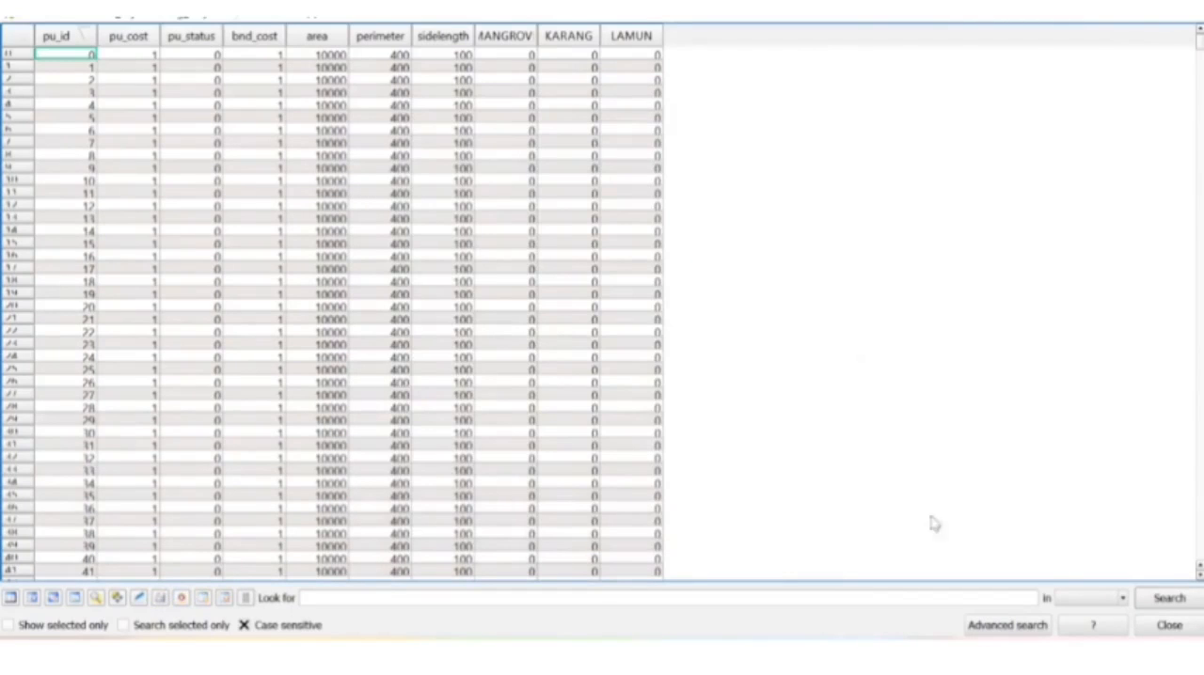
pyautogui.click(1166, 624)
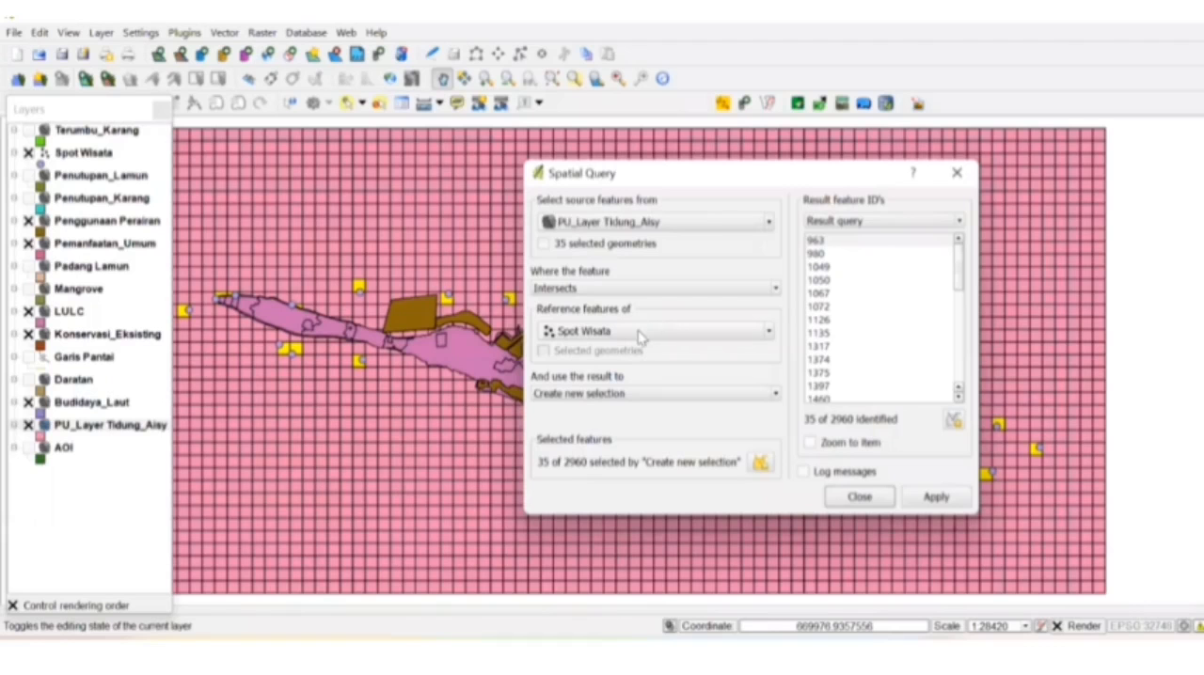
# - Select the planning units that intersect Pemanfaatan_Umum as a new selection in the spatial query
pyautogui.click(658, 331)
pyautogui.click(621, 393)
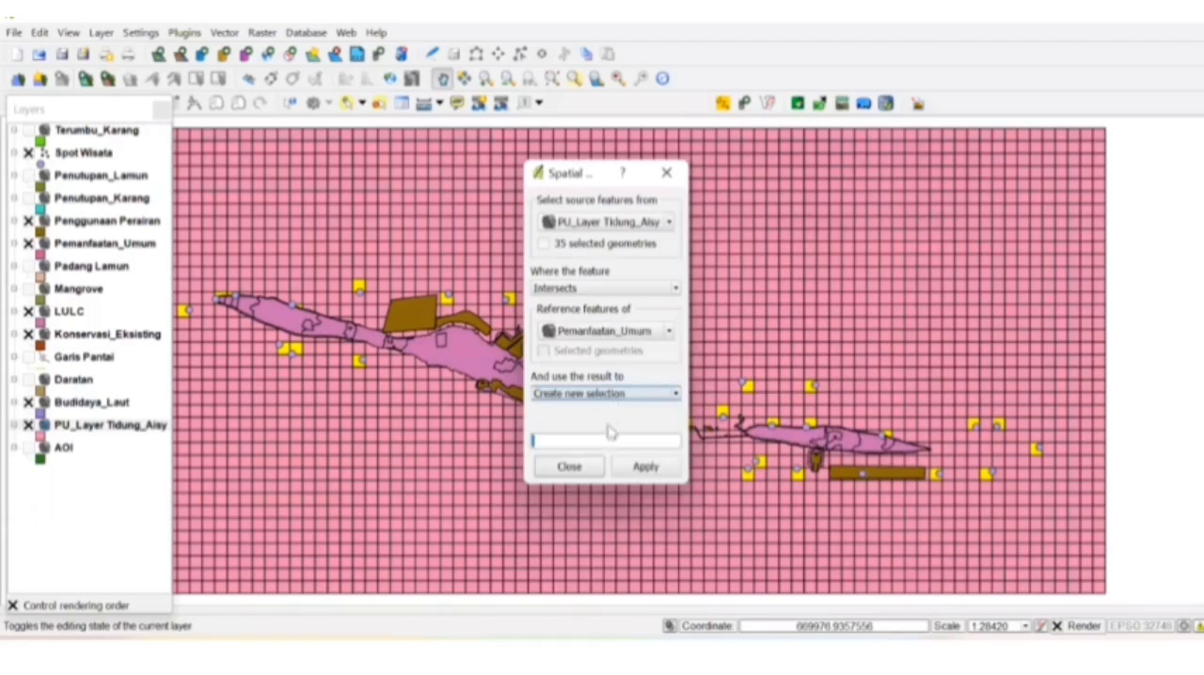
pyautogui.click(638, 469)
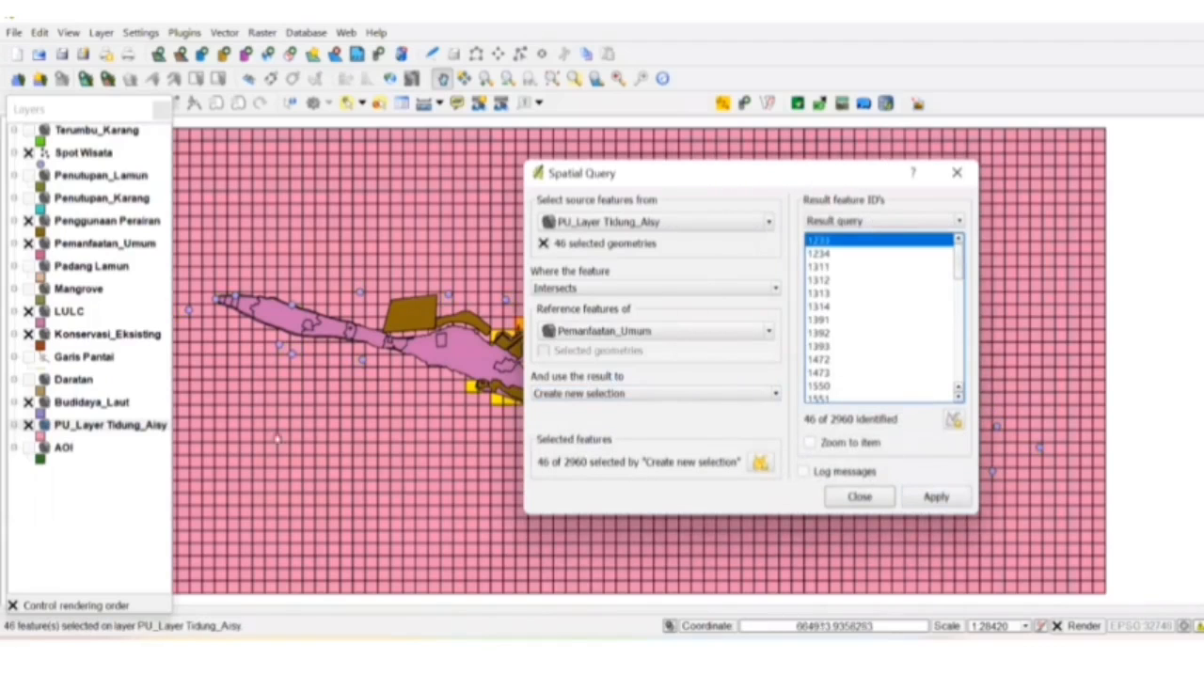
# - Set pu_status to 3 for the units selected by Pemanfaatan_Umum with the Field calculator, then save and end editing
pyautogui.rightClick(148, 425)
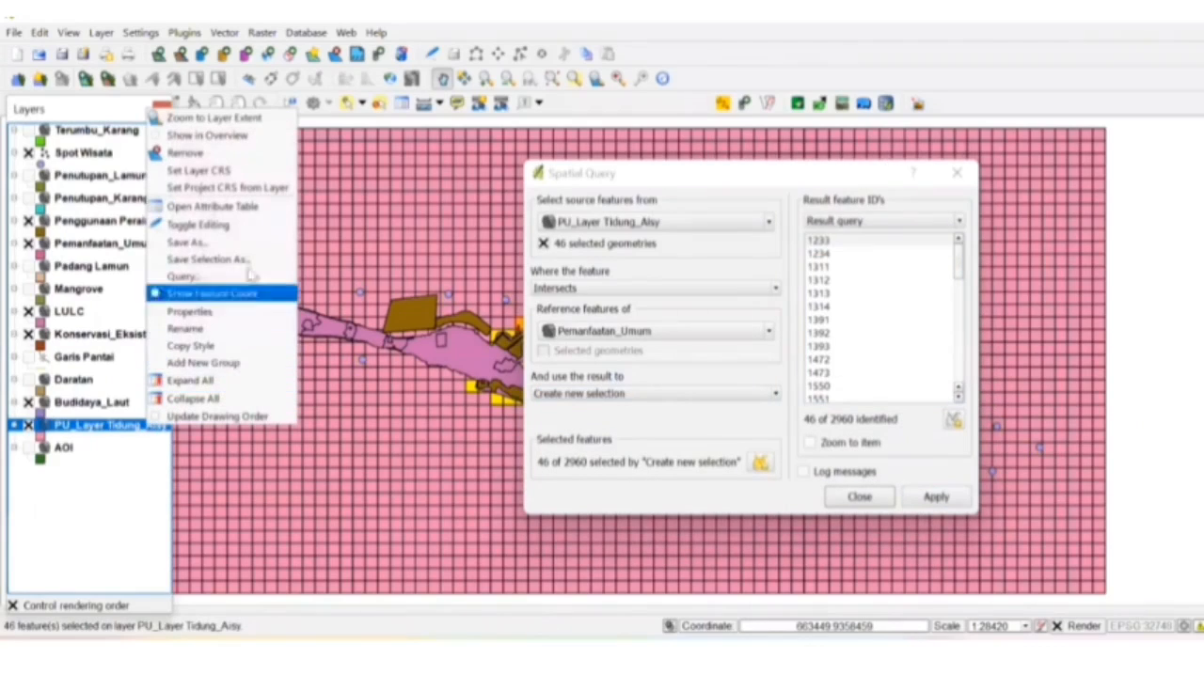
pyautogui.click(198, 225)
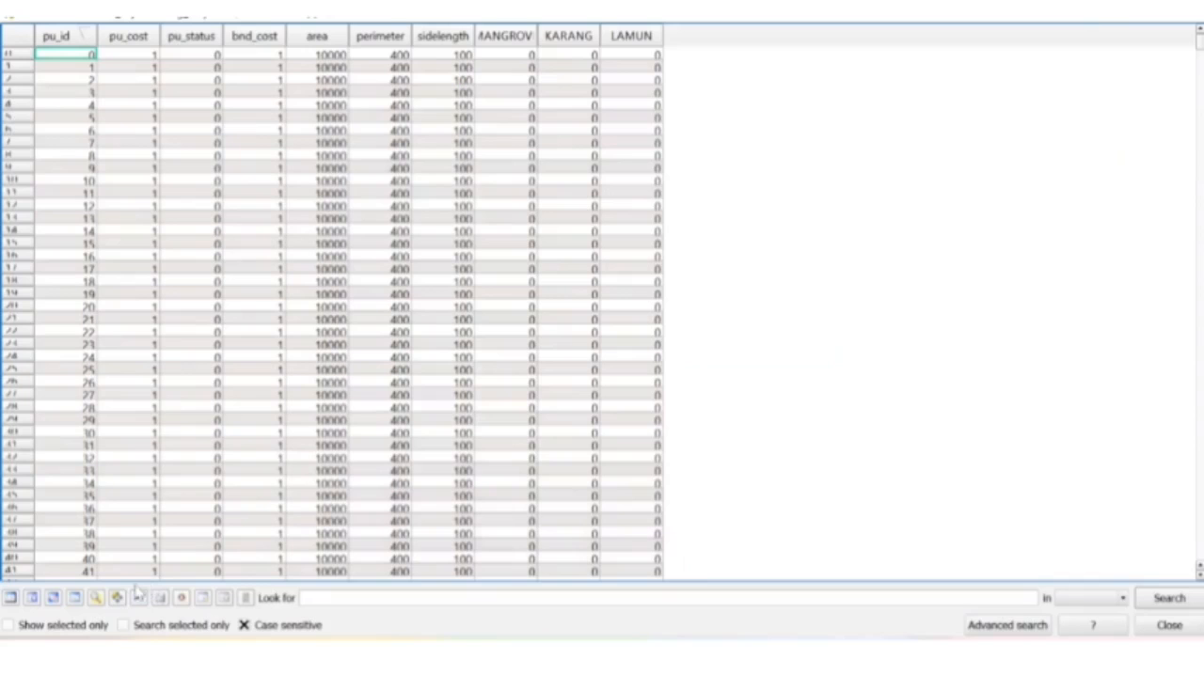
pyautogui.click(140, 599)
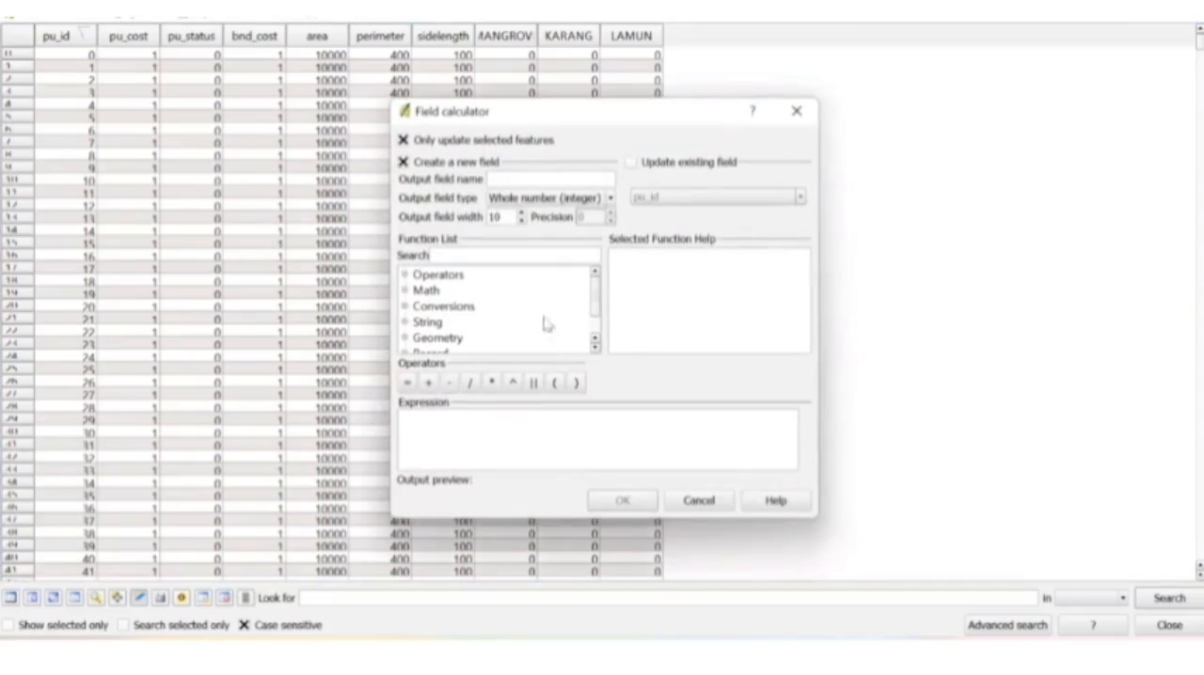
pyautogui.click(630, 162)
pyautogui.click(677, 200)
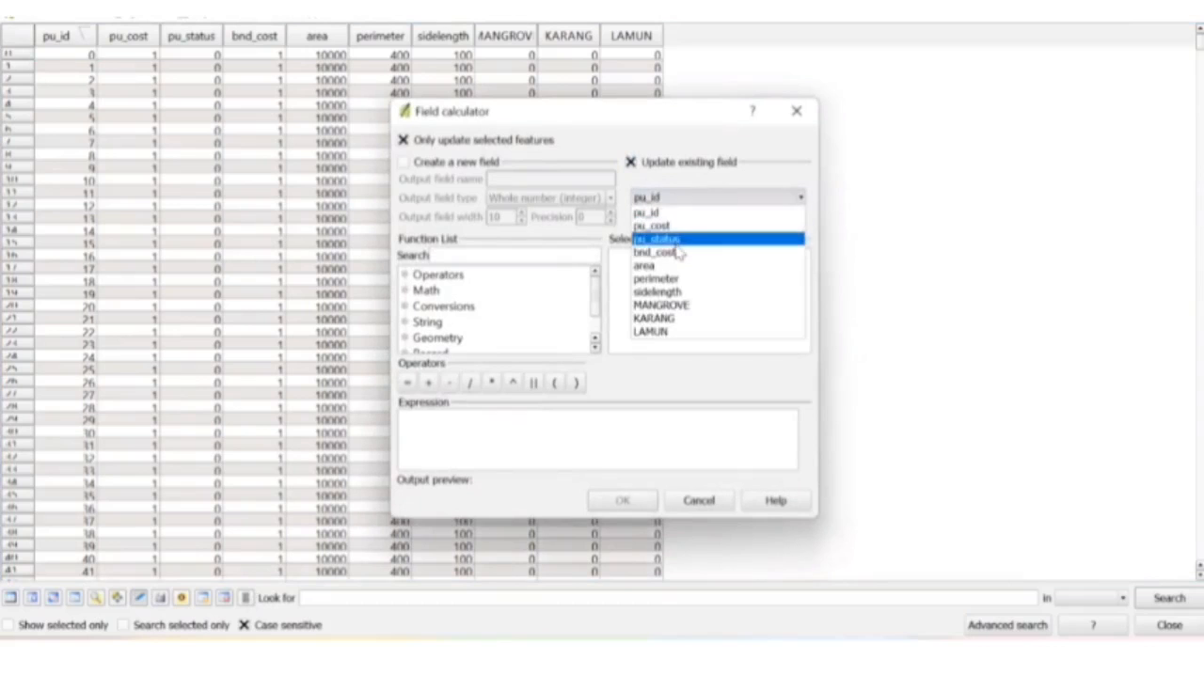
pyautogui.click(678, 250)
pyautogui.click(677, 197)
pyautogui.click(673, 237)
pyautogui.click(564, 434)
pyautogui.write('2')
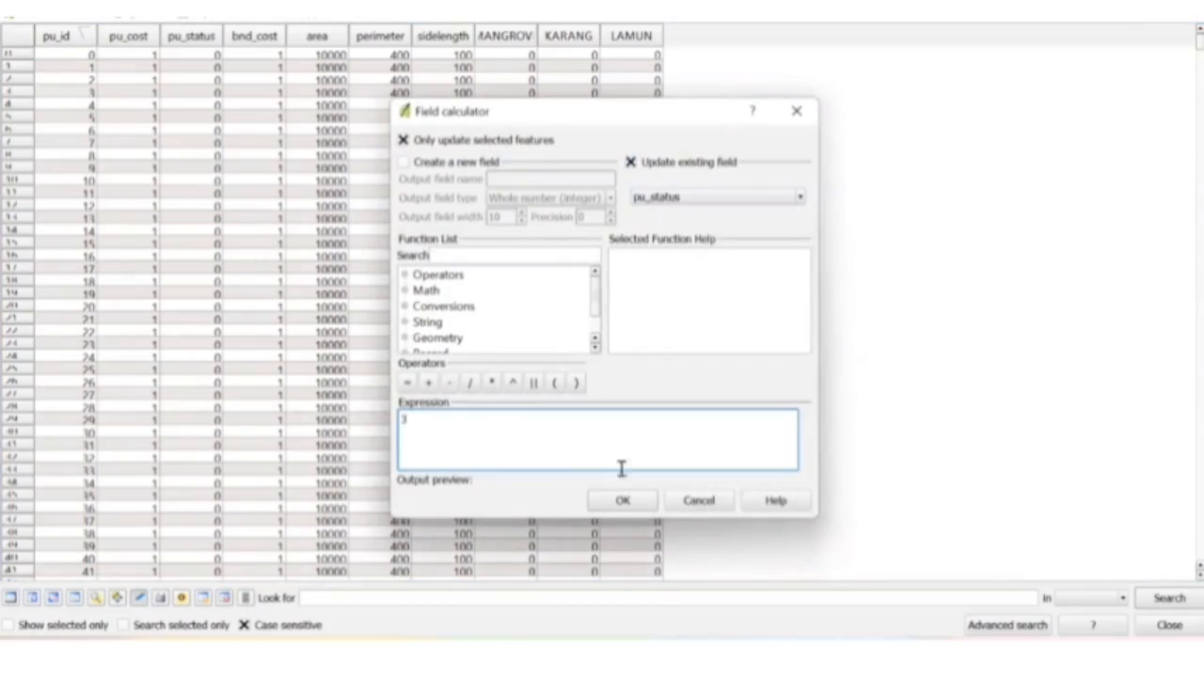
pyautogui.click(623, 500)
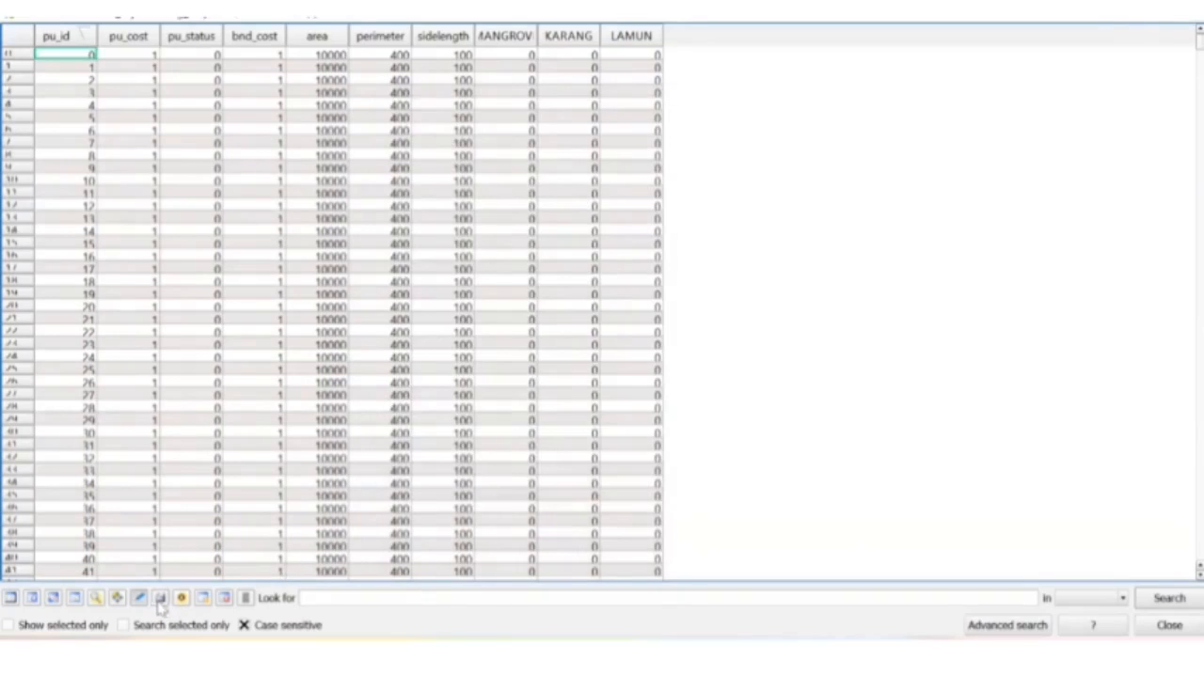
pyautogui.click(158, 603)
pyautogui.click(139, 600)
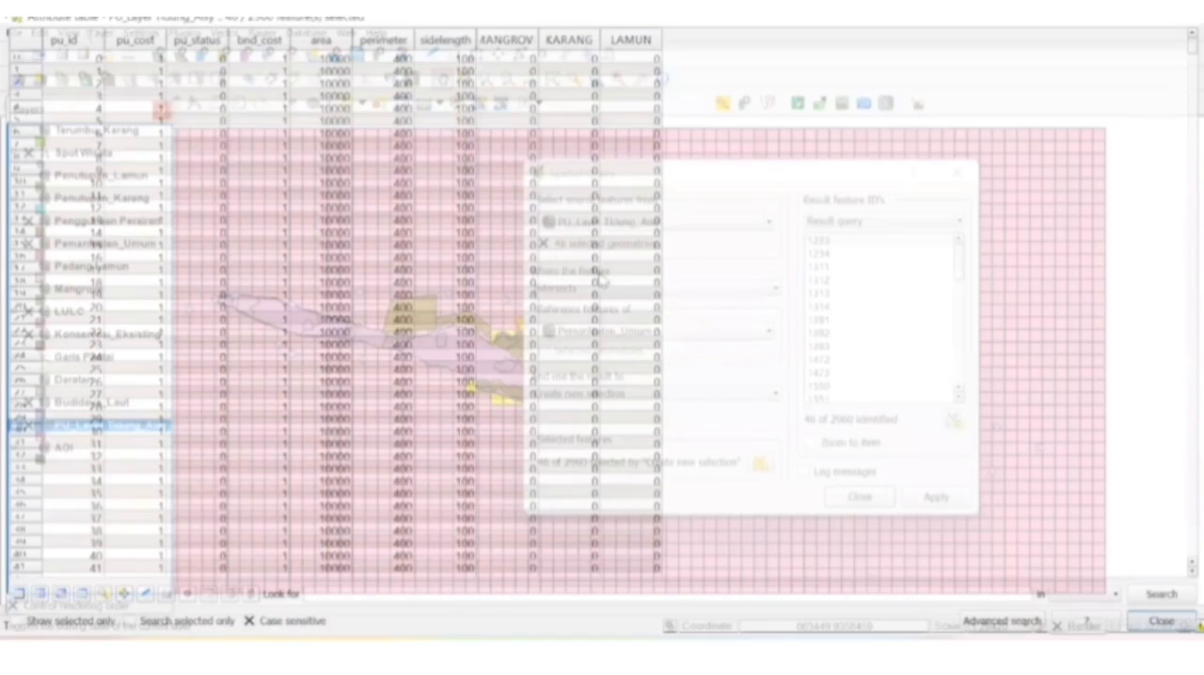
# - Change the spatial query's reference layer to LULC and select the planning units that intersect it
pyautogui.click(629, 333)
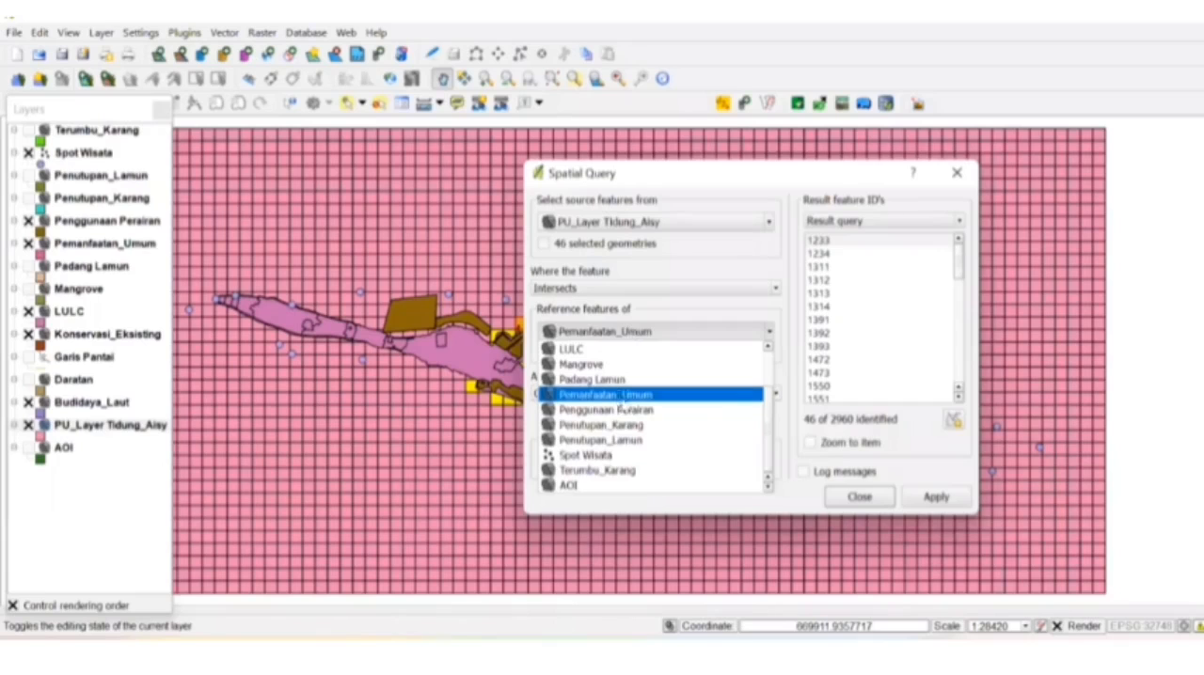
pyautogui.click(571, 349)
pyautogui.click(642, 468)
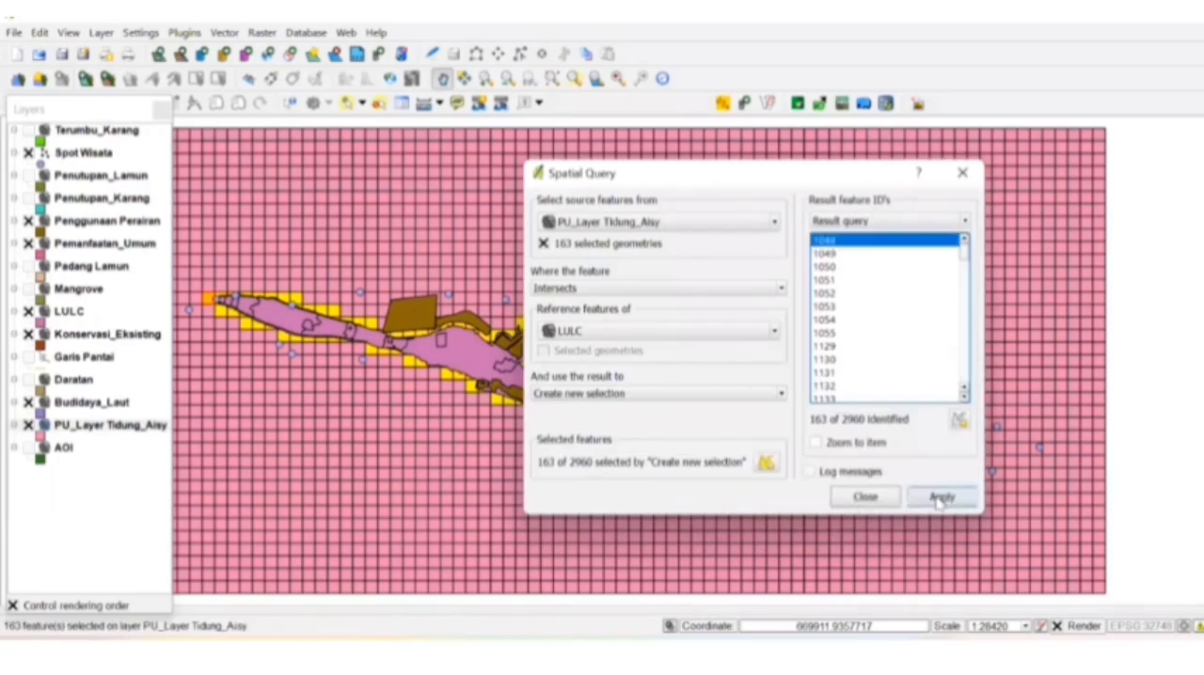
# - Set pu_status to 3 for the units selected by LULC with the Field calculator and end editing
pyautogui.rightClick(104, 426)
pyautogui.click(184, 212)
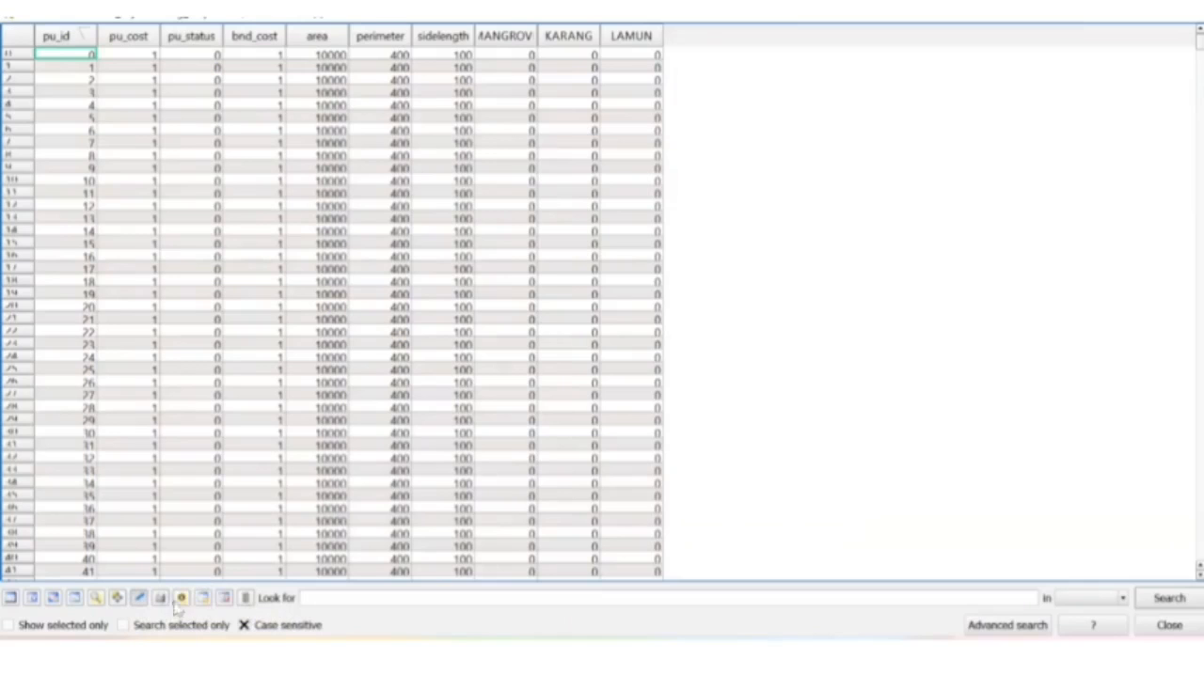
pyautogui.click(244, 598)
pyautogui.click(633, 168)
pyautogui.click(716, 196)
pyautogui.click(672, 241)
pyautogui.click(526, 440)
pyautogui.write('3')
pyautogui.click(622, 497)
pyautogui.click(139, 598)
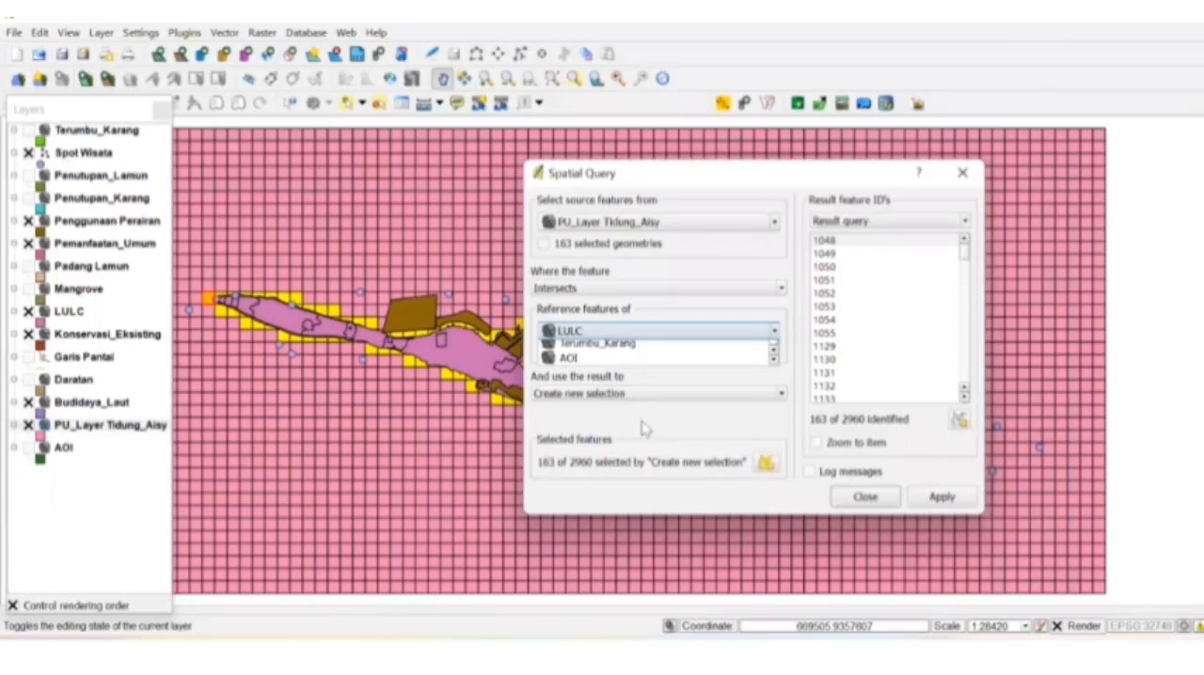
# - Select the planning units that intersect Konservasi_Eksisting and set their pu_status to 2 with the Field calculator
pyautogui.click(602, 341)
pyautogui.click(640, 465)
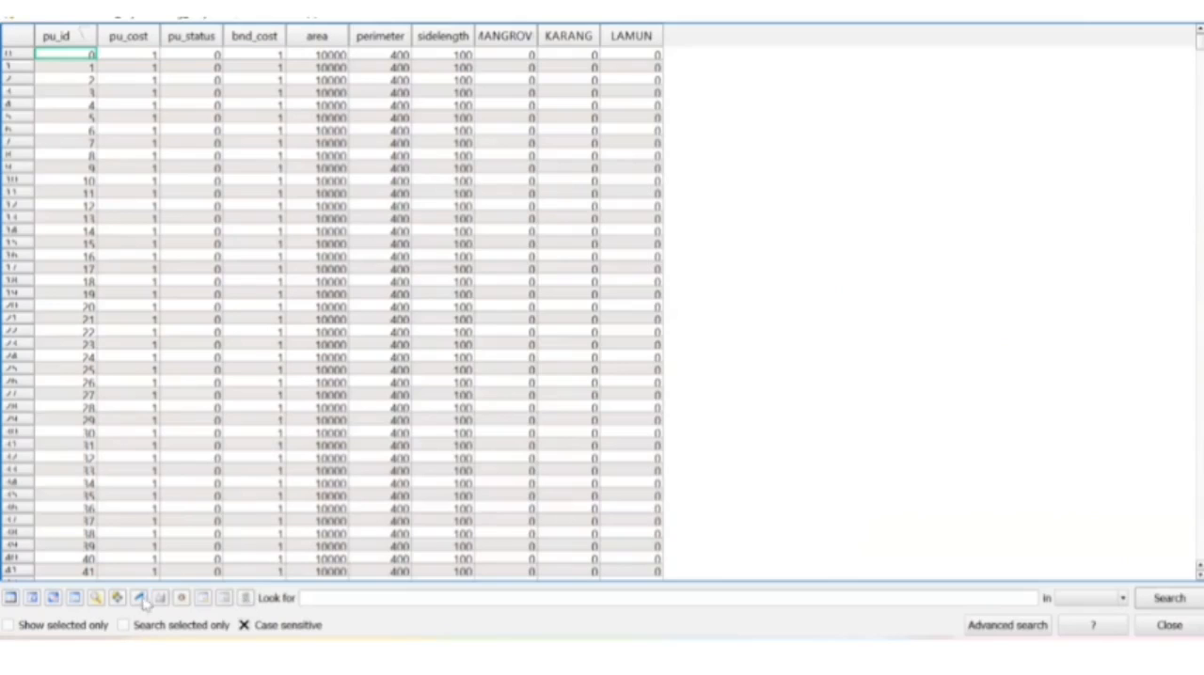
pyautogui.click(245, 598)
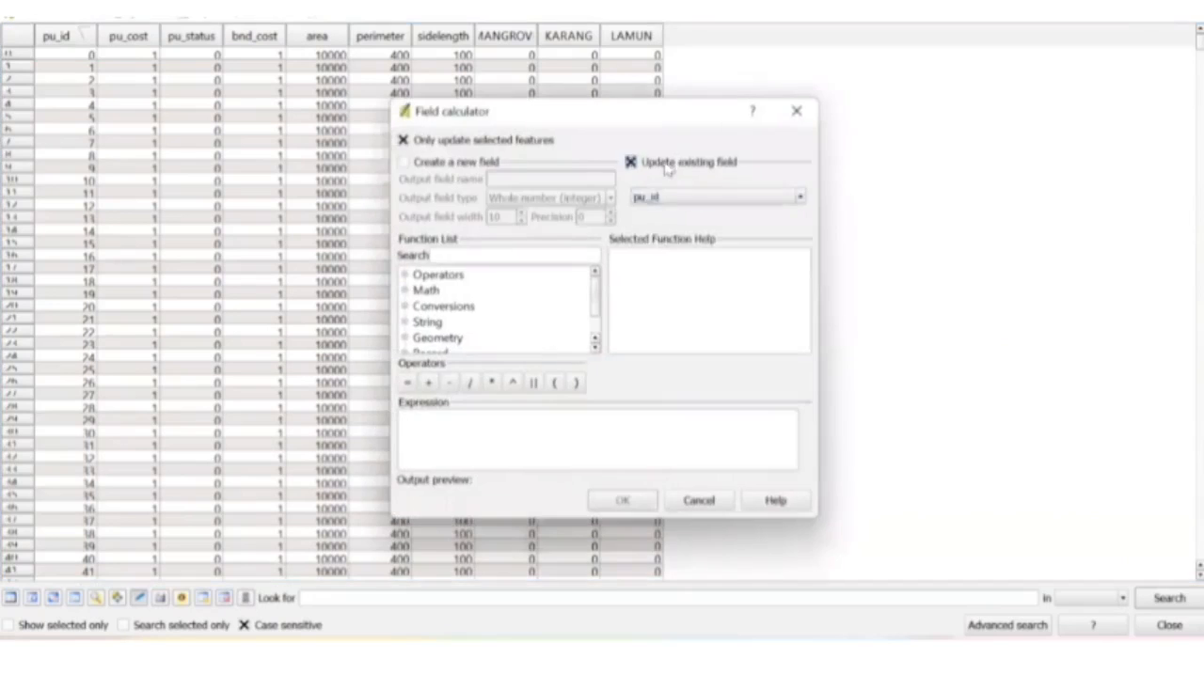
pyautogui.click(717, 195)
pyautogui.click(673, 241)
pyautogui.click(527, 440)
pyautogui.write('2')
pyautogui.click(622, 500)
pyautogui.click(140, 598)
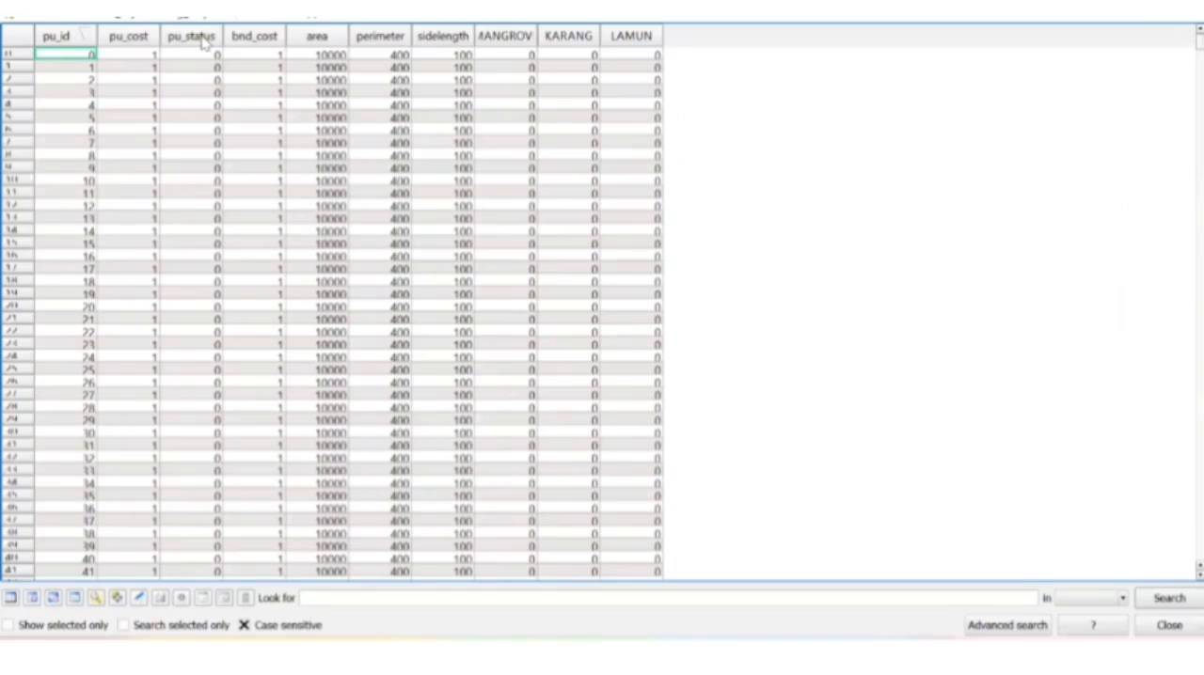
# - Sort the planning unit attribute table by pu_status and review the assigned status values
pyautogui.click(193, 36)
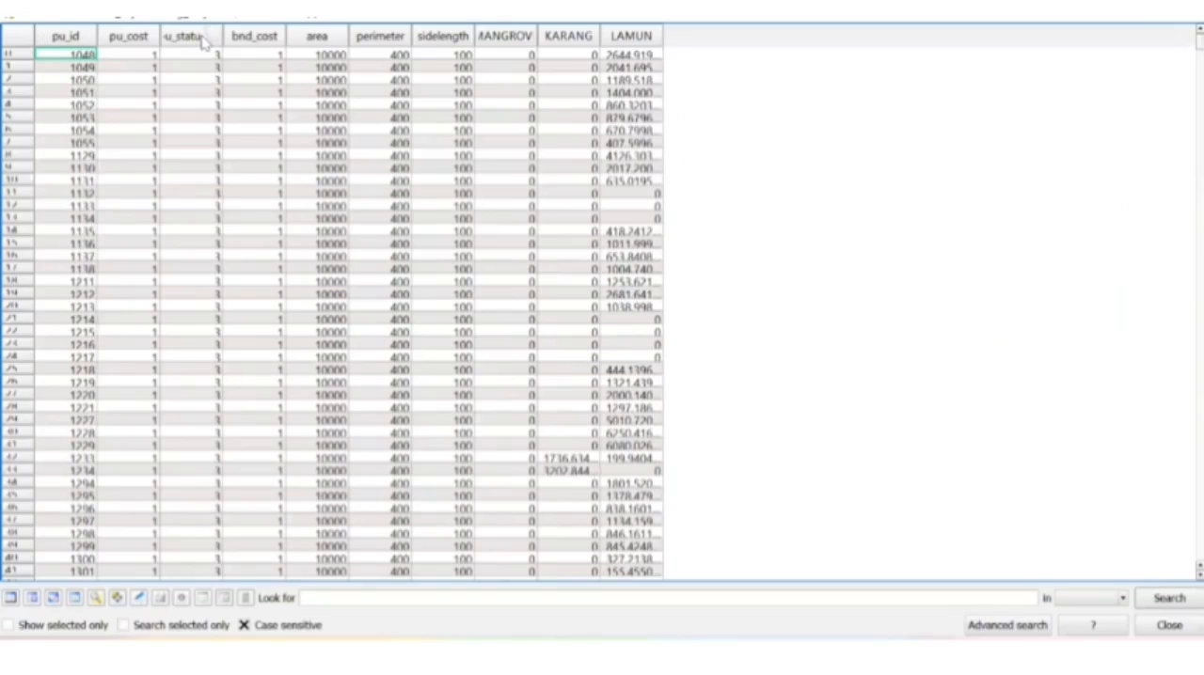
pyautogui.moveTo(21, 56); pyautogui.dragTo(353, 209)
pyautogui.scroll(-4, 358, 562)
pyautogui.moveTo(410, 304); pyautogui.dragTo(408, 310)
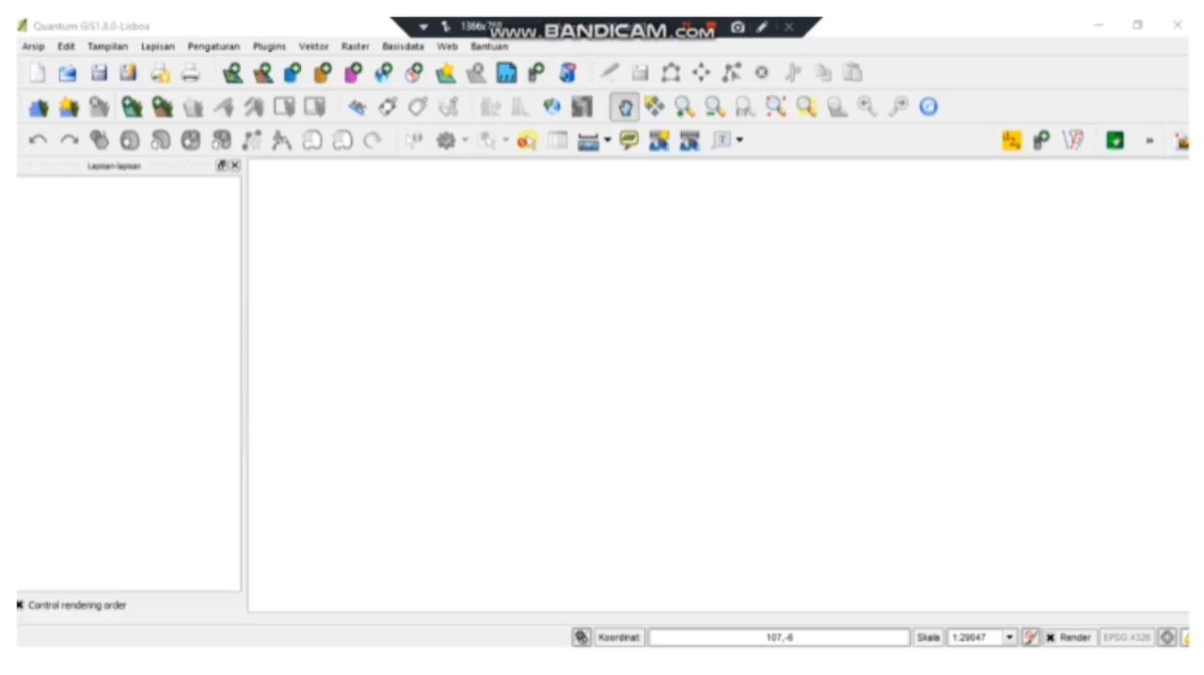
# - Add PU_Layer_Tidung.shp from the pu folder of Bahan vidio/SIMULASI 50% as a vector layer
pyautogui.click(232, 72)
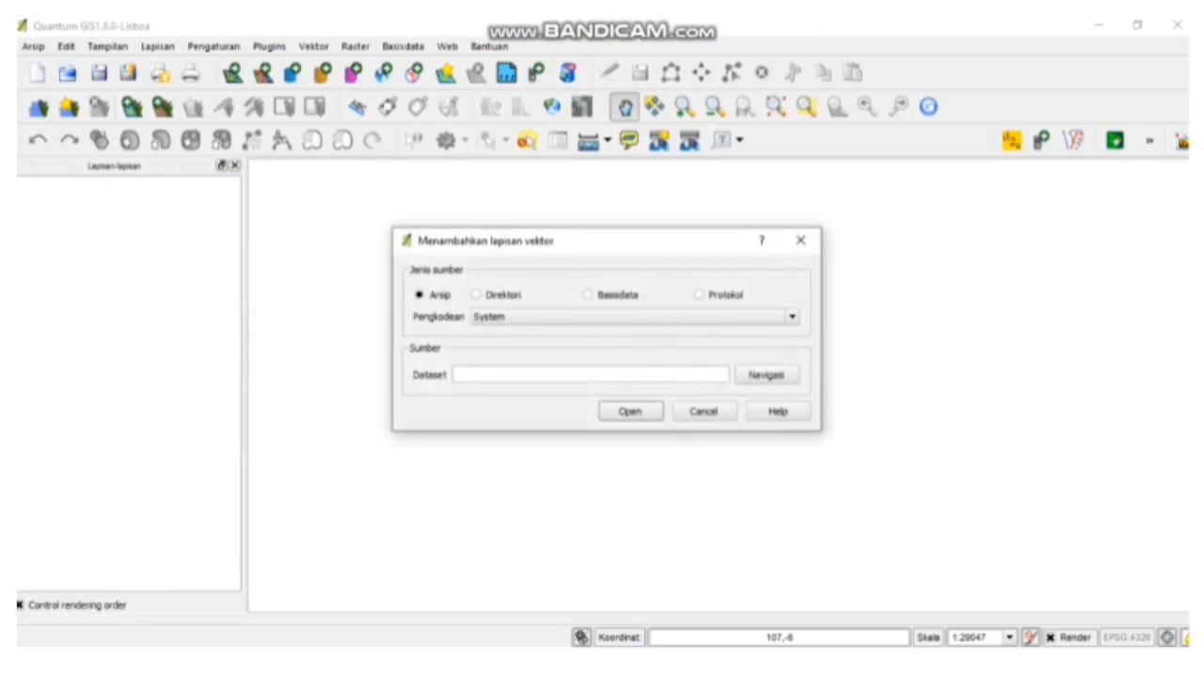
pyautogui.click(765, 374)
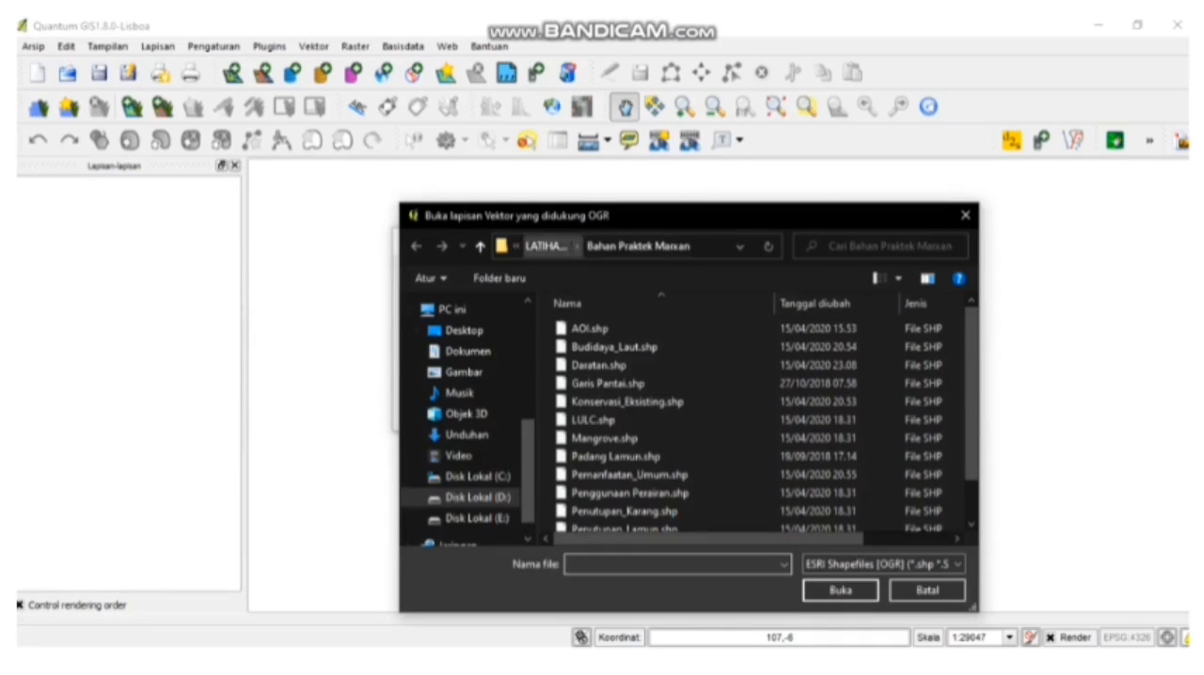
pyautogui.click(546, 246)
pyautogui.doubleClick(705, 358)
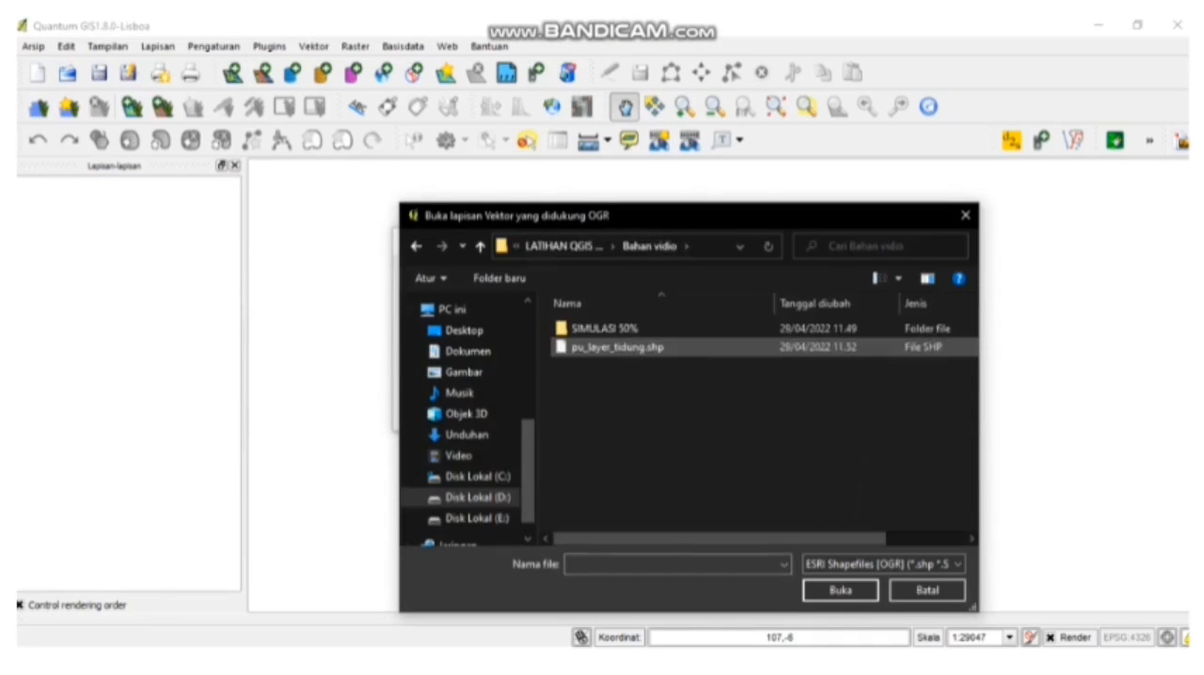
pyautogui.doubleClick(602, 329)
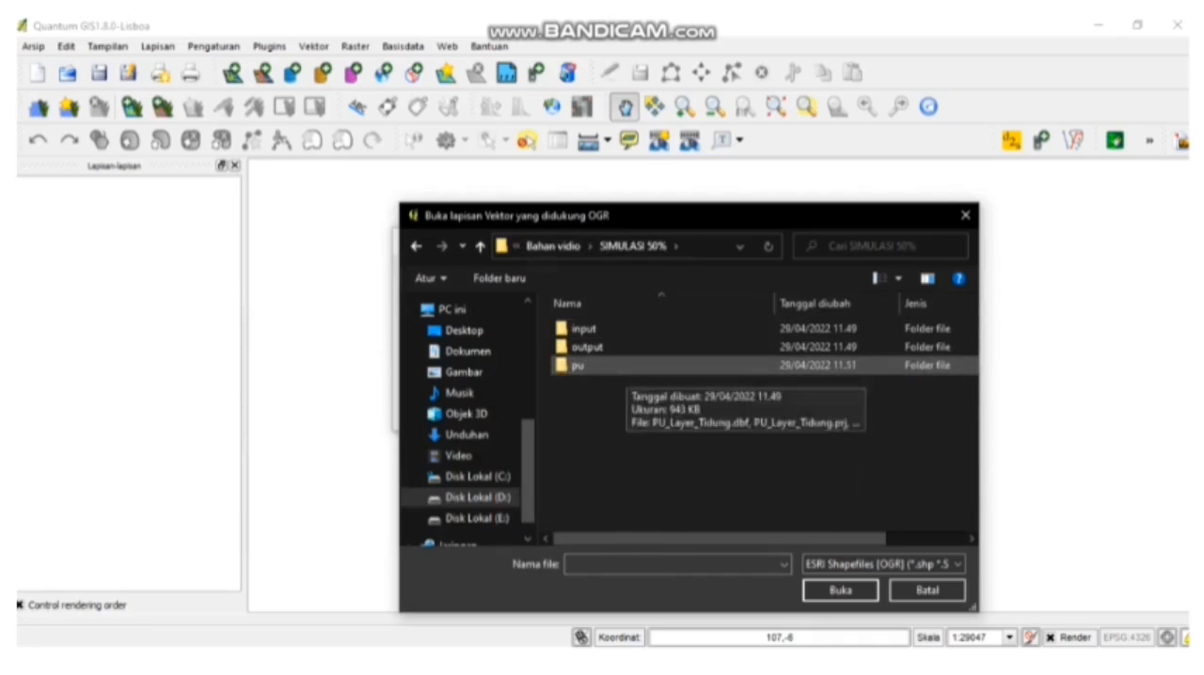
pyautogui.doubleClick(578, 365)
pyautogui.click(620, 328)
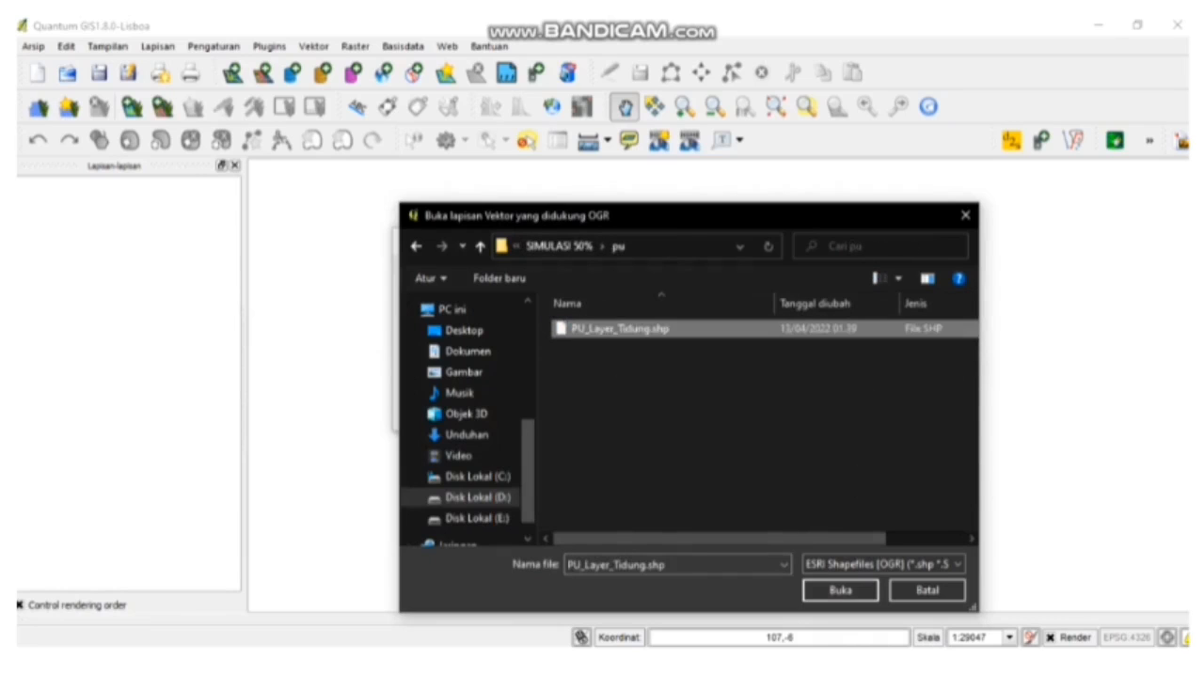
pyautogui.click(840, 590)
pyautogui.click(630, 411)
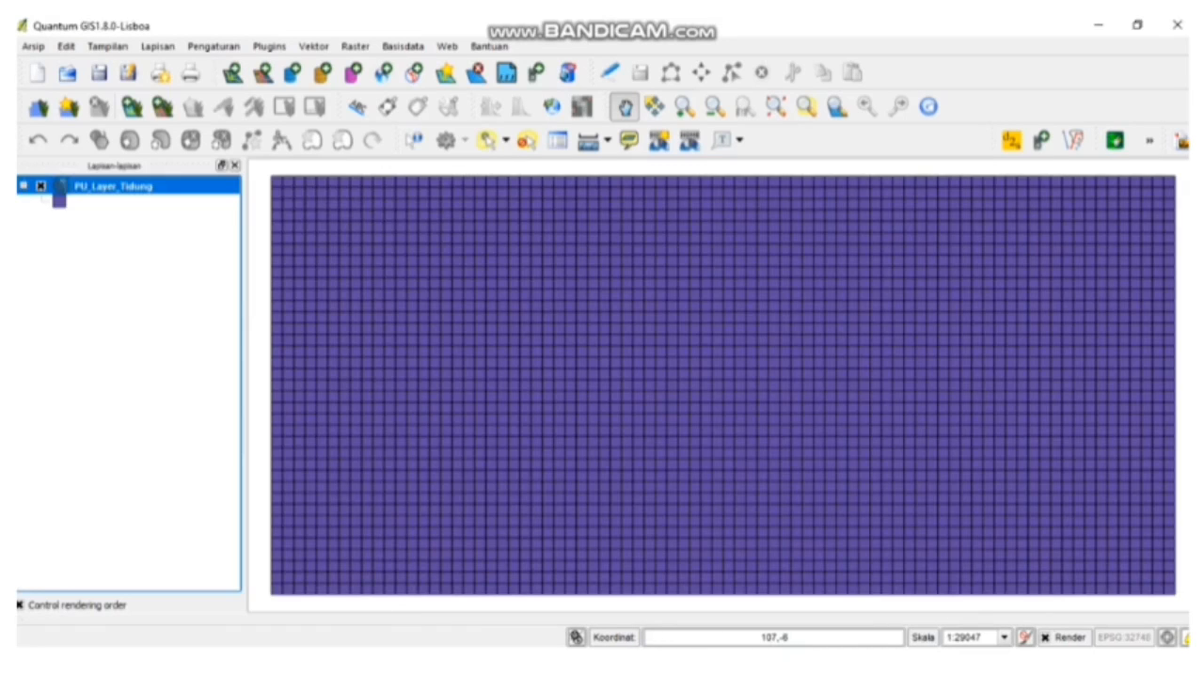
pyautogui.click(269, 46)
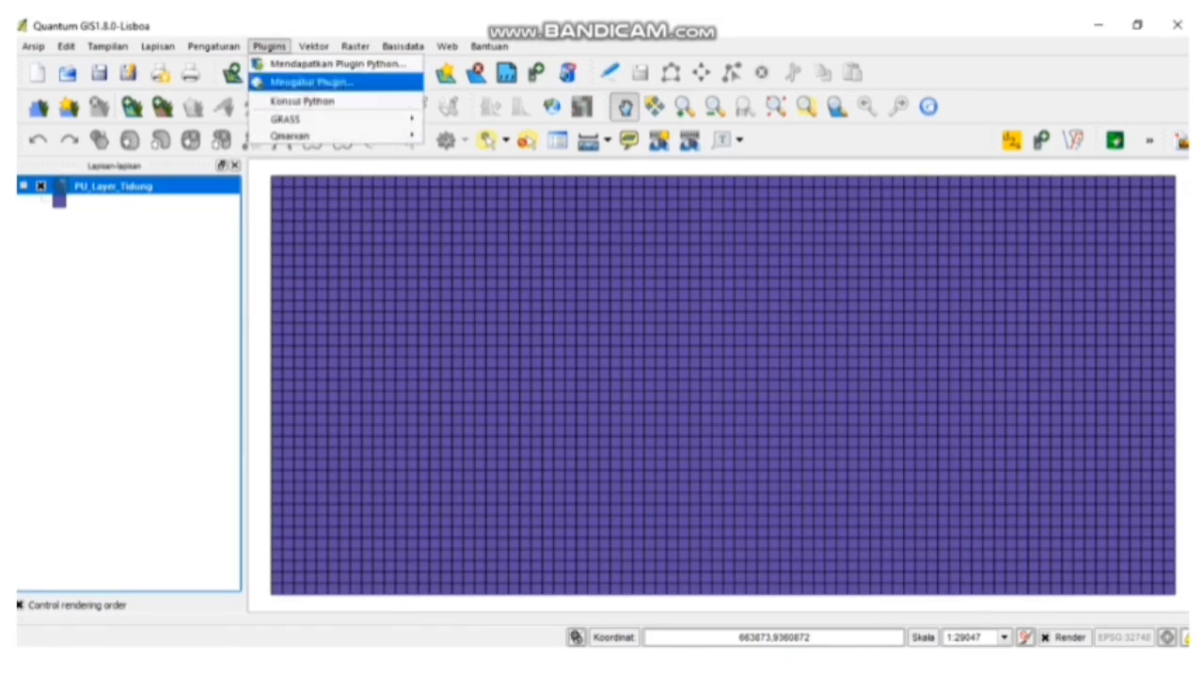
pyautogui.moveTo(292, 118)
pyautogui.click(489, 151)
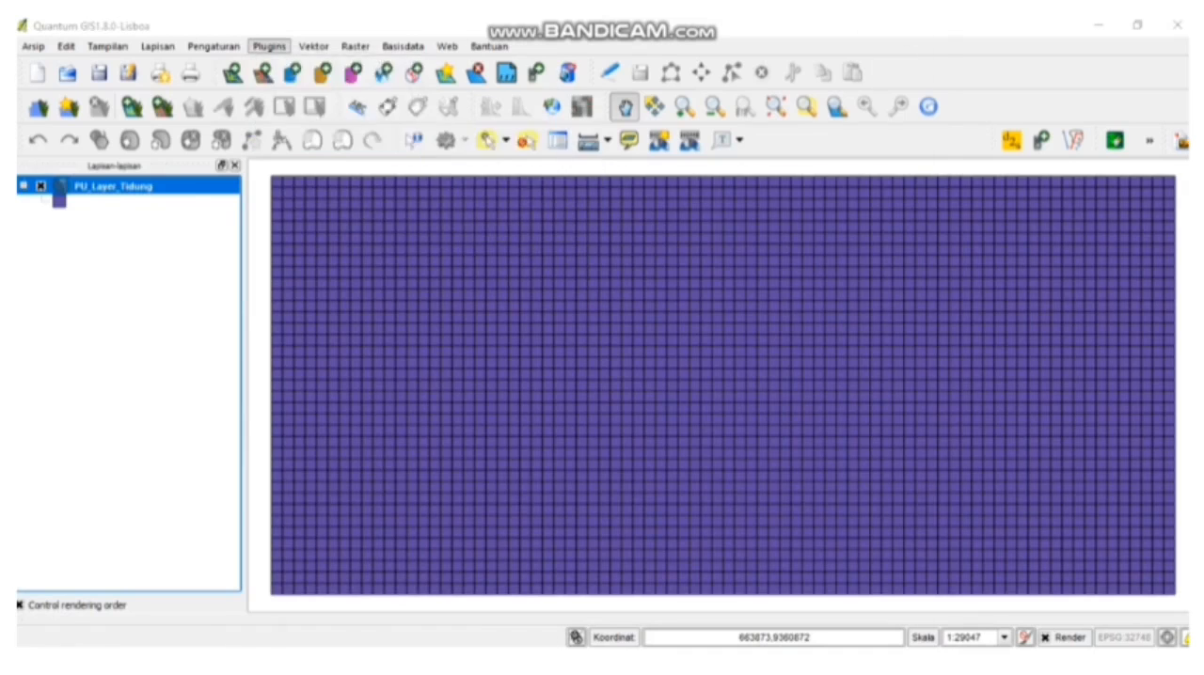
pyautogui.click(825, 634)
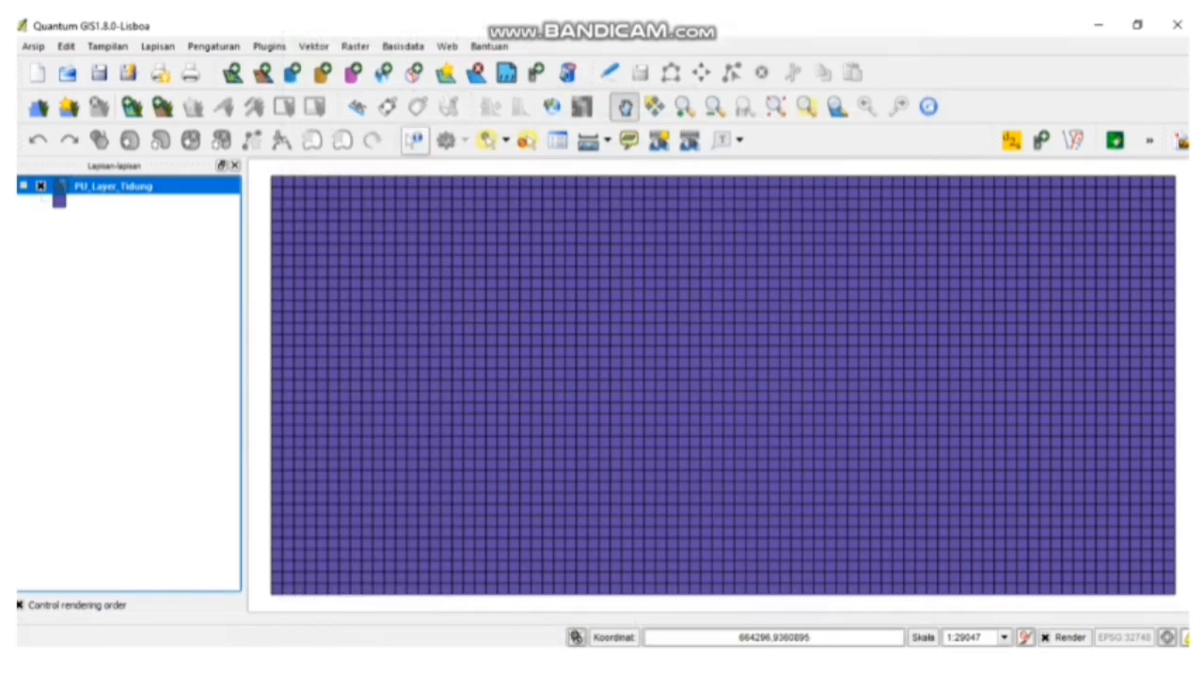
# - Start Qmarxan's Export to Marxan and set the scenario input directory to D:/LATIHAN QGIS KSHP/Bahan vidio/SIMULASI 50%/input
pyautogui.click(269, 46)
pyautogui.moveTo(292, 135)
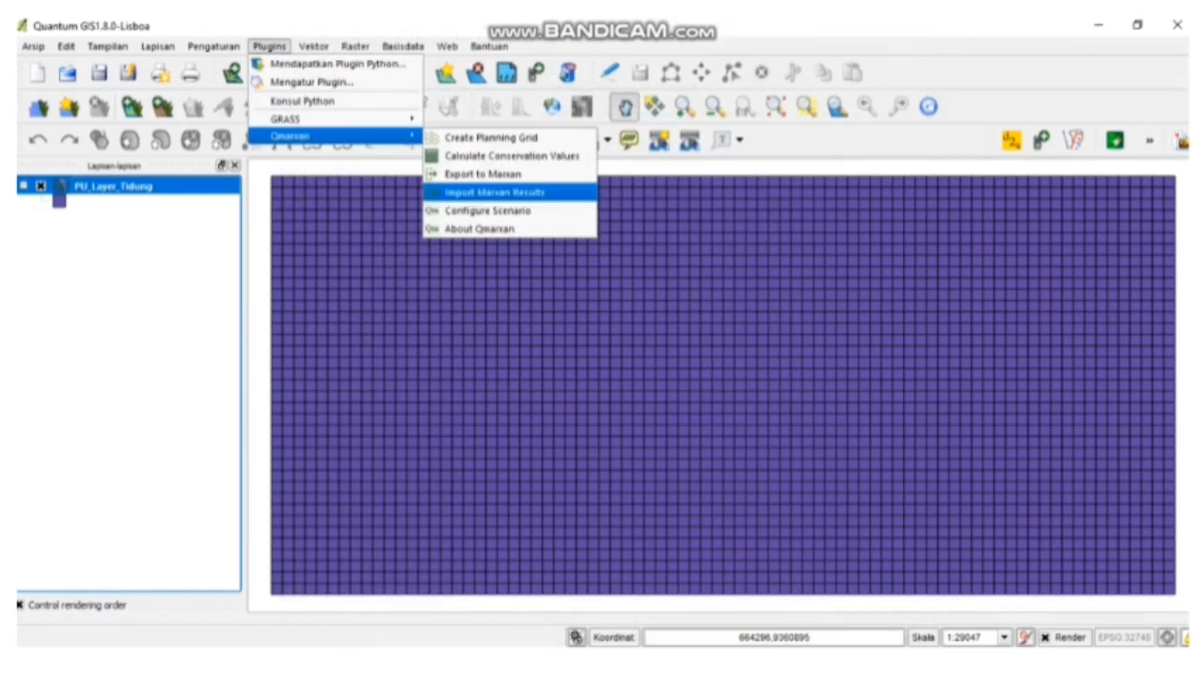
pyautogui.click(483, 174)
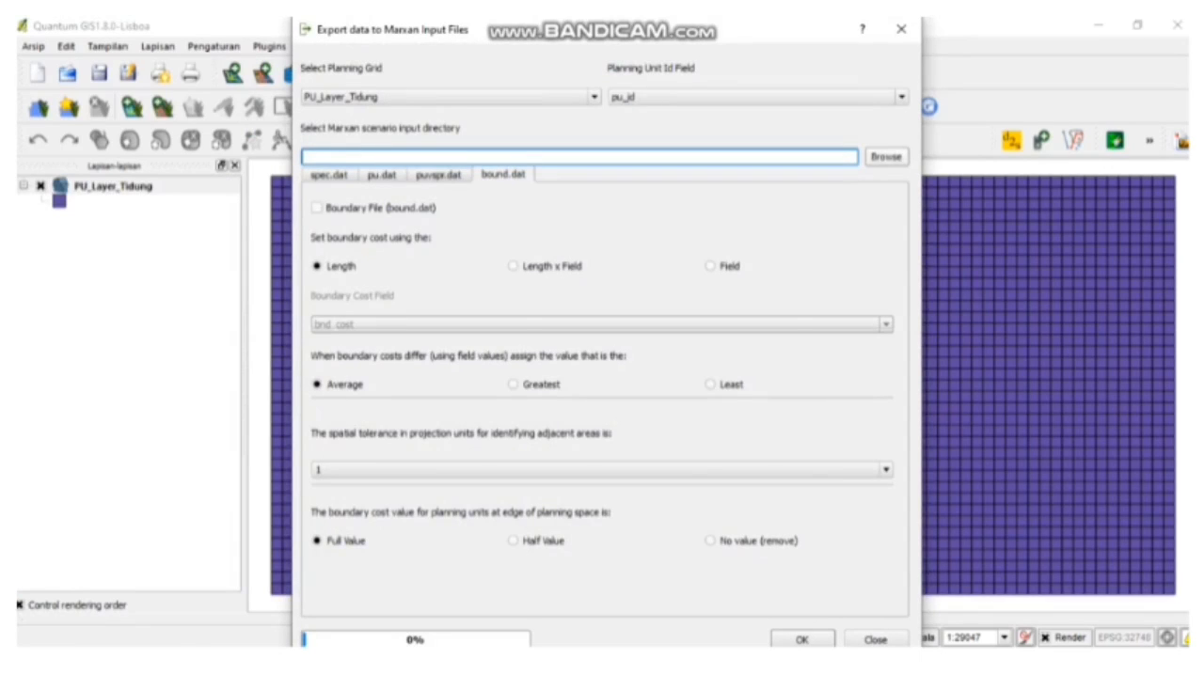
pyautogui.click(886, 156)
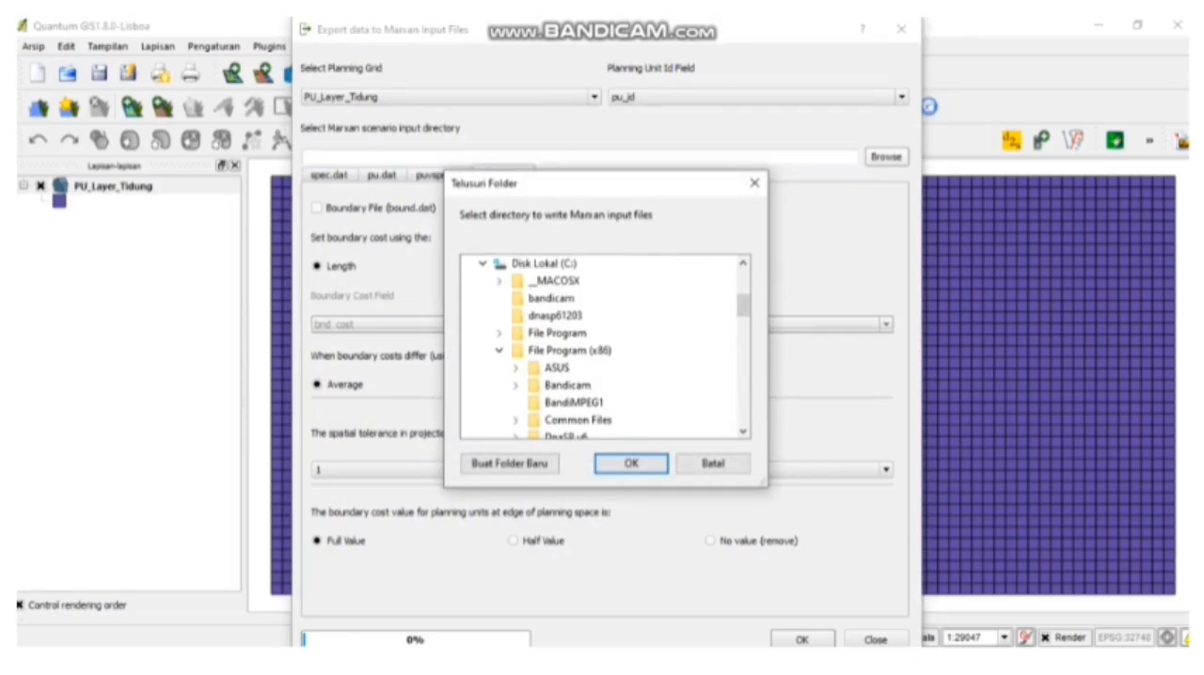
pyautogui.click(543, 264)
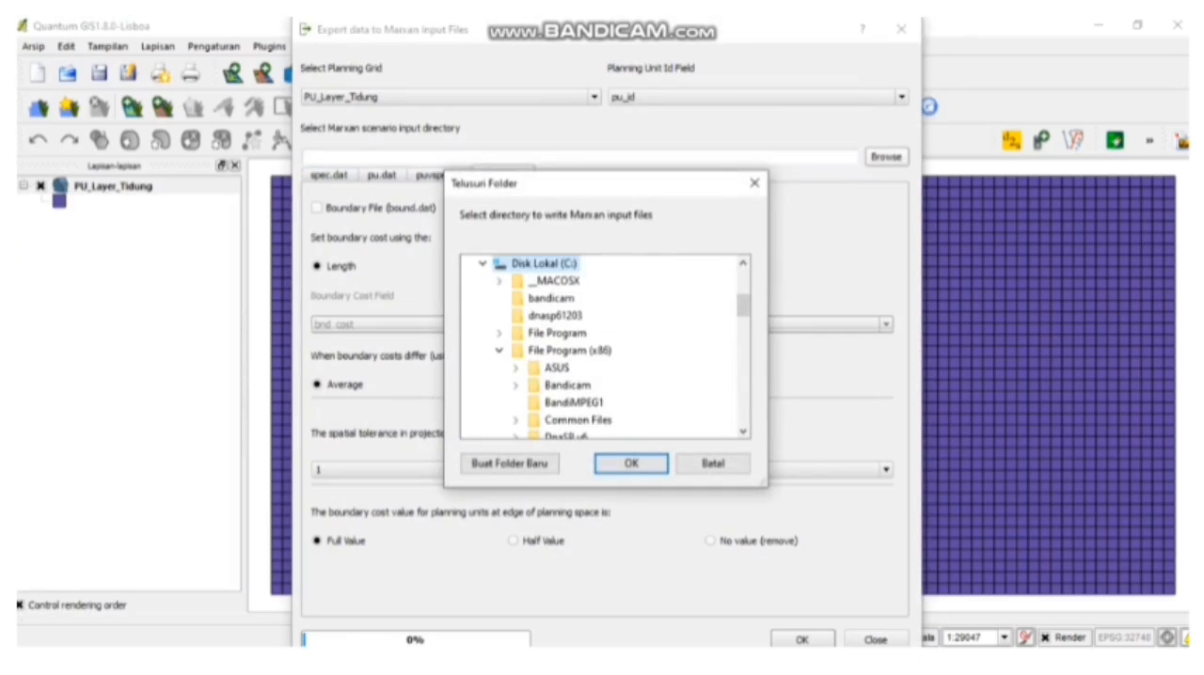
pyautogui.click(482, 264)
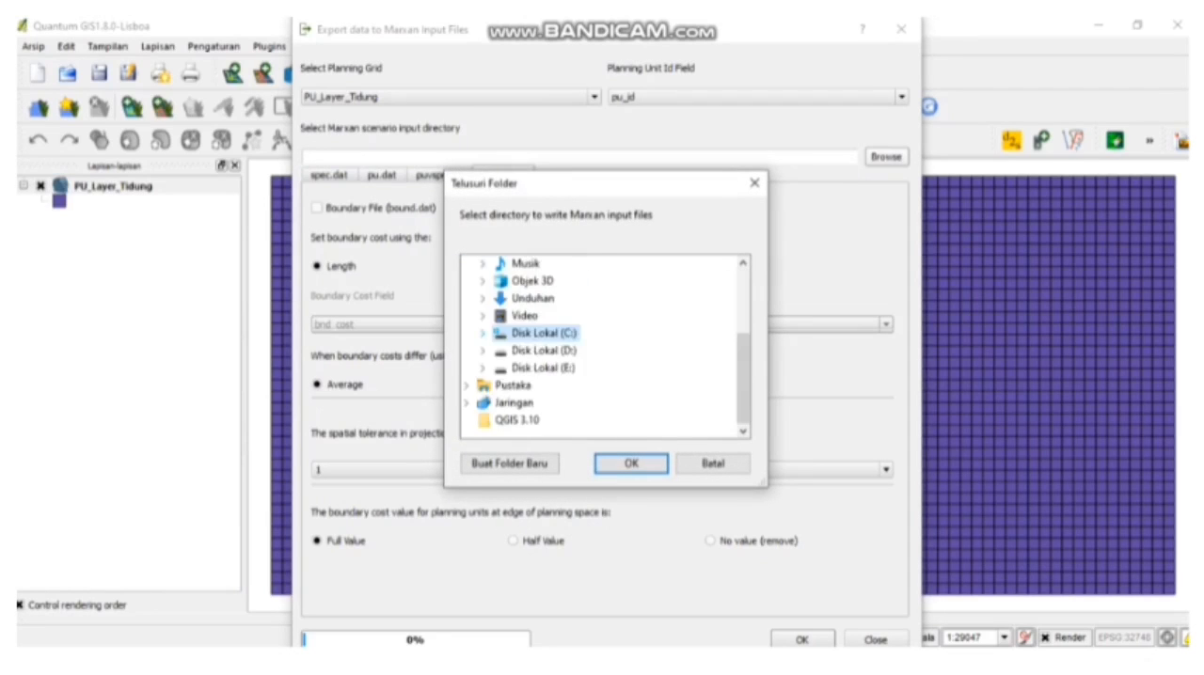
pyautogui.click(483, 351)
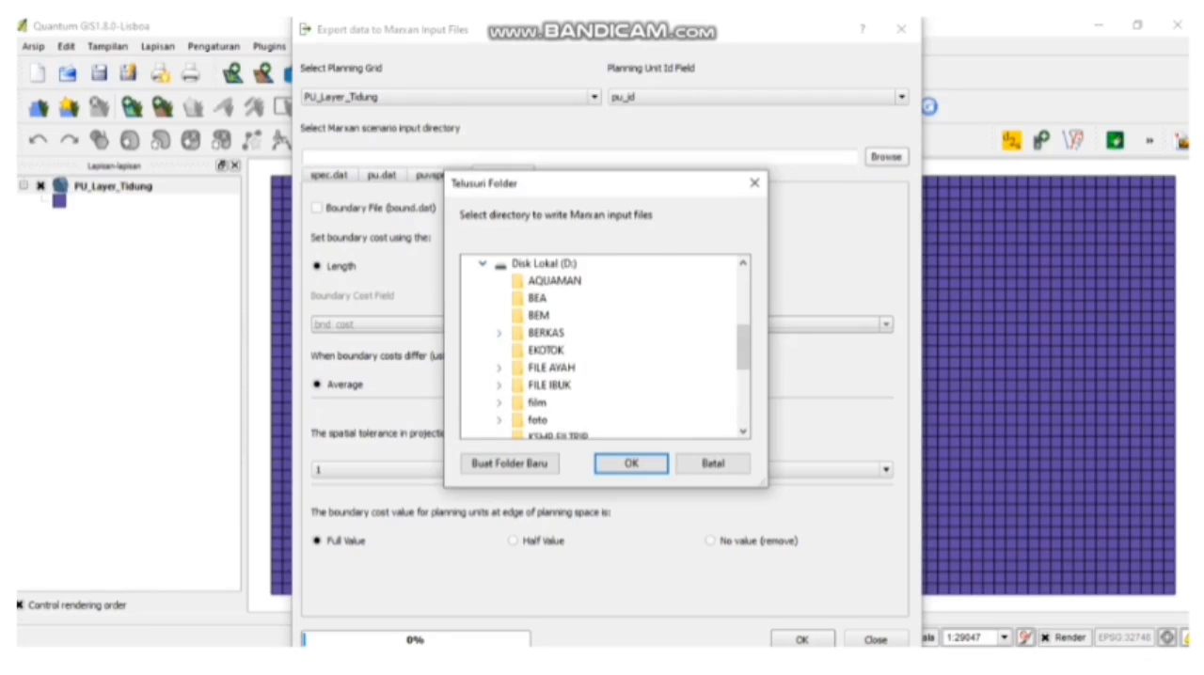
pyautogui.scroll(-2, 606, 348)
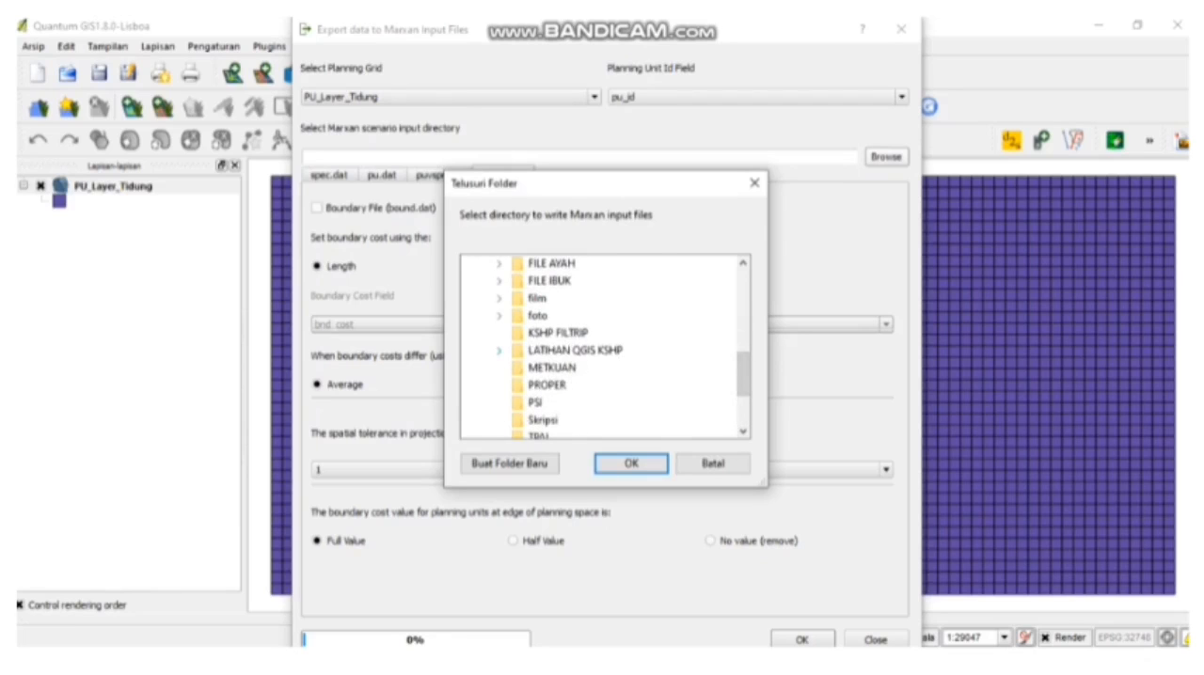
pyautogui.click(498, 350)
pyautogui.click(516, 367)
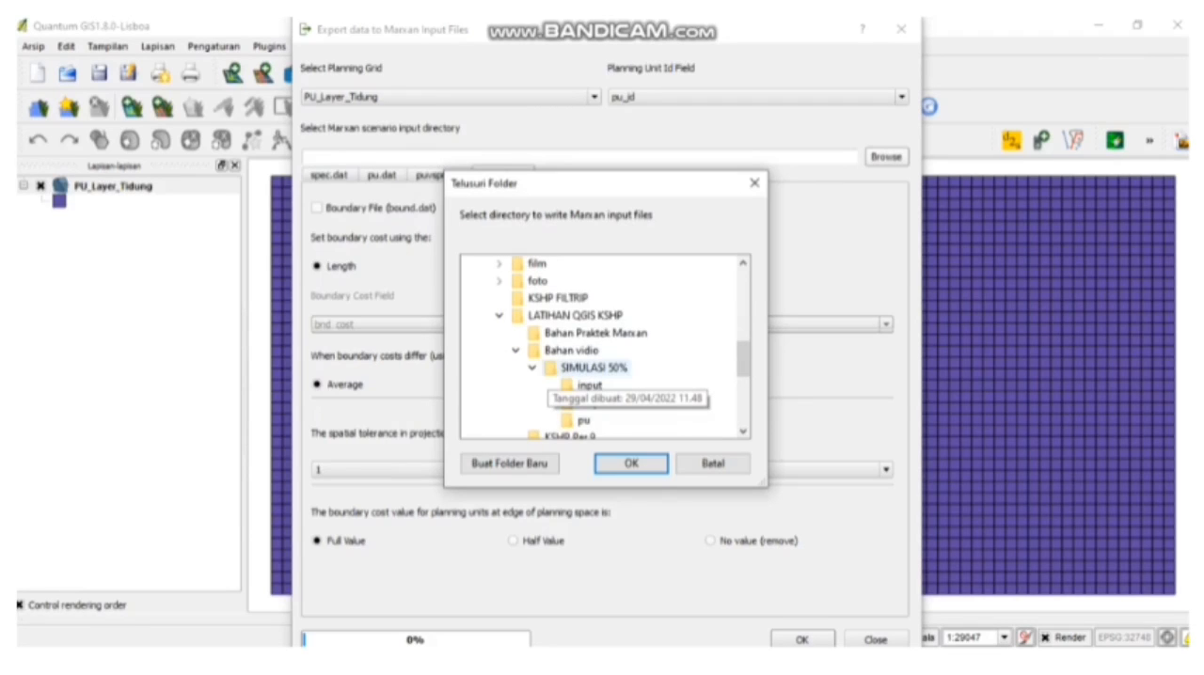
pyautogui.click(589, 386)
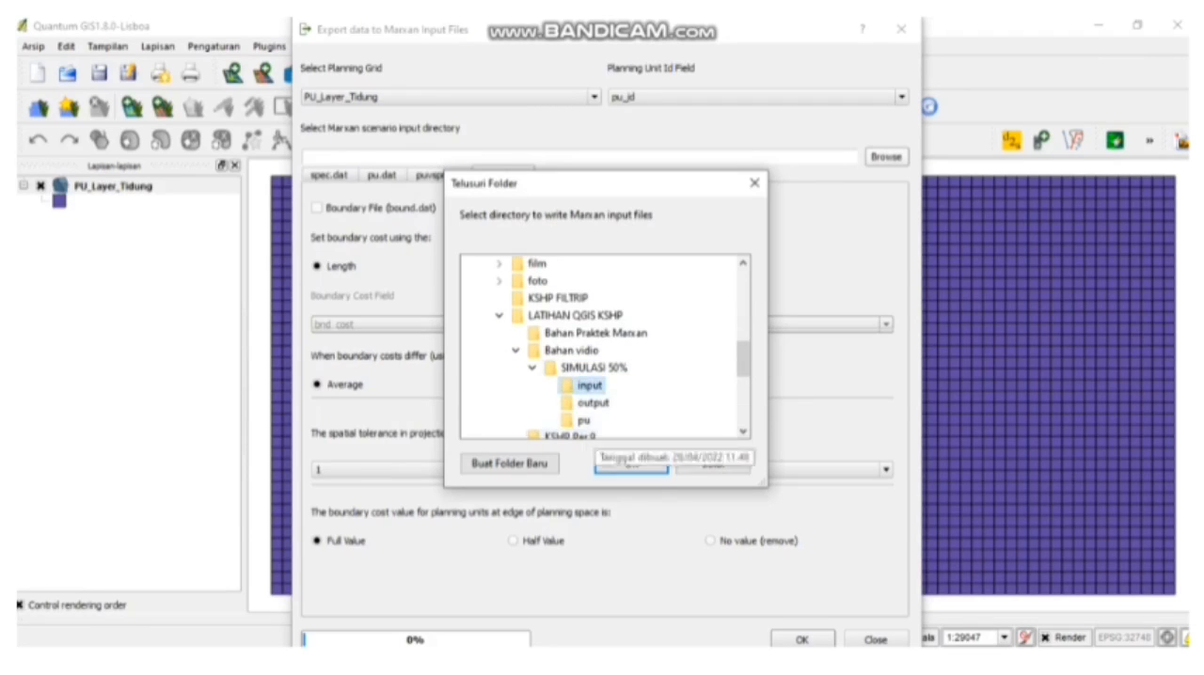
pyautogui.click(631, 463)
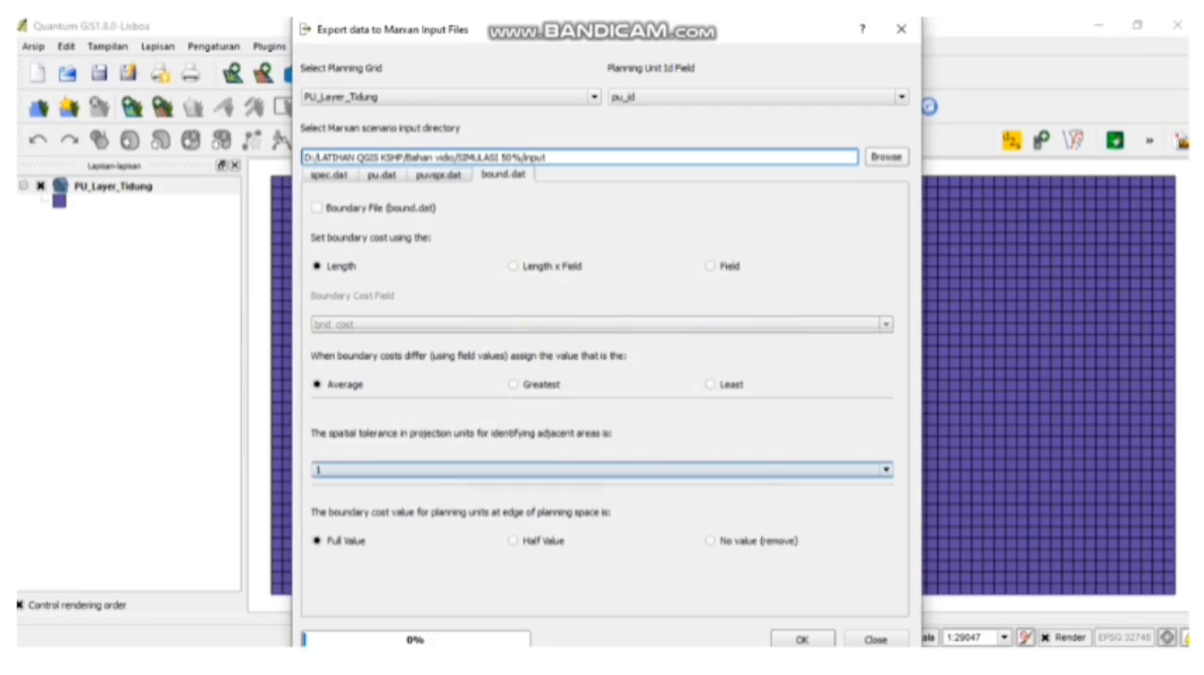
# - Enable export of the boundary file (bound.dat), the planning units vs species files (puvspr.dat) and the planning units file (pu.dat)
pyautogui.click(317, 208)
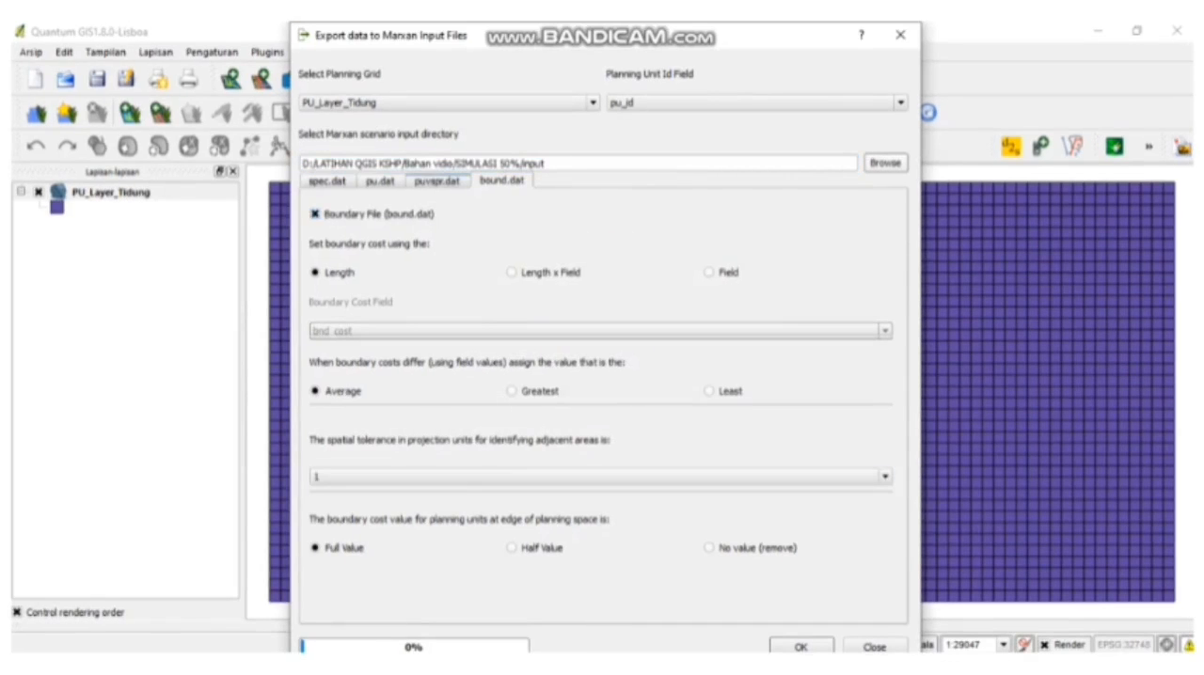
pyautogui.click(436, 180)
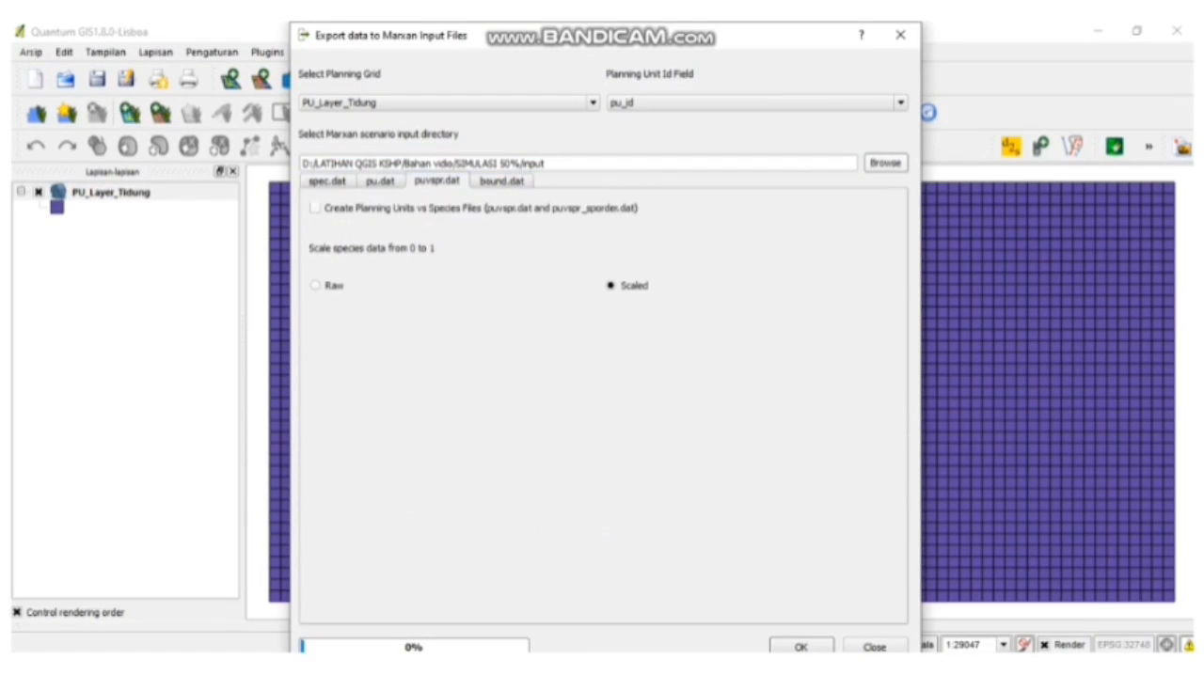
pyautogui.click(315, 208)
pyautogui.click(380, 181)
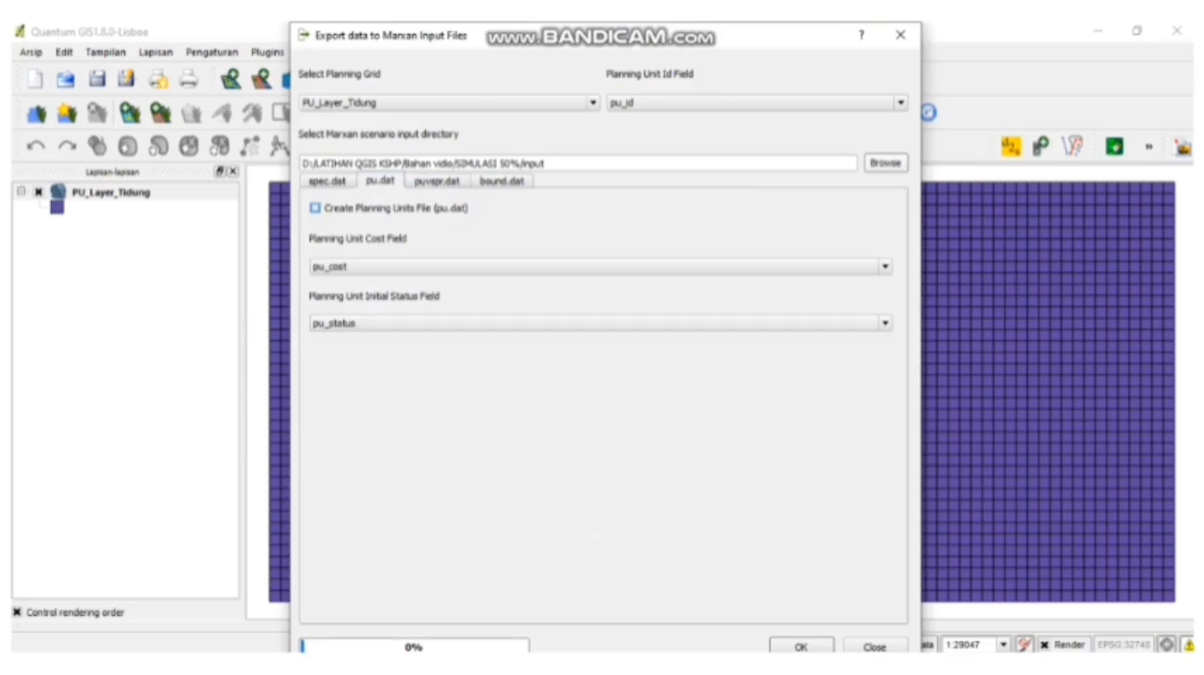
pyautogui.click(315, 208)
# - Enable creation of the species file (spec.dat) and include the LAMUN, KARANG and mangrove fields
pyautogui.click(327, 181)
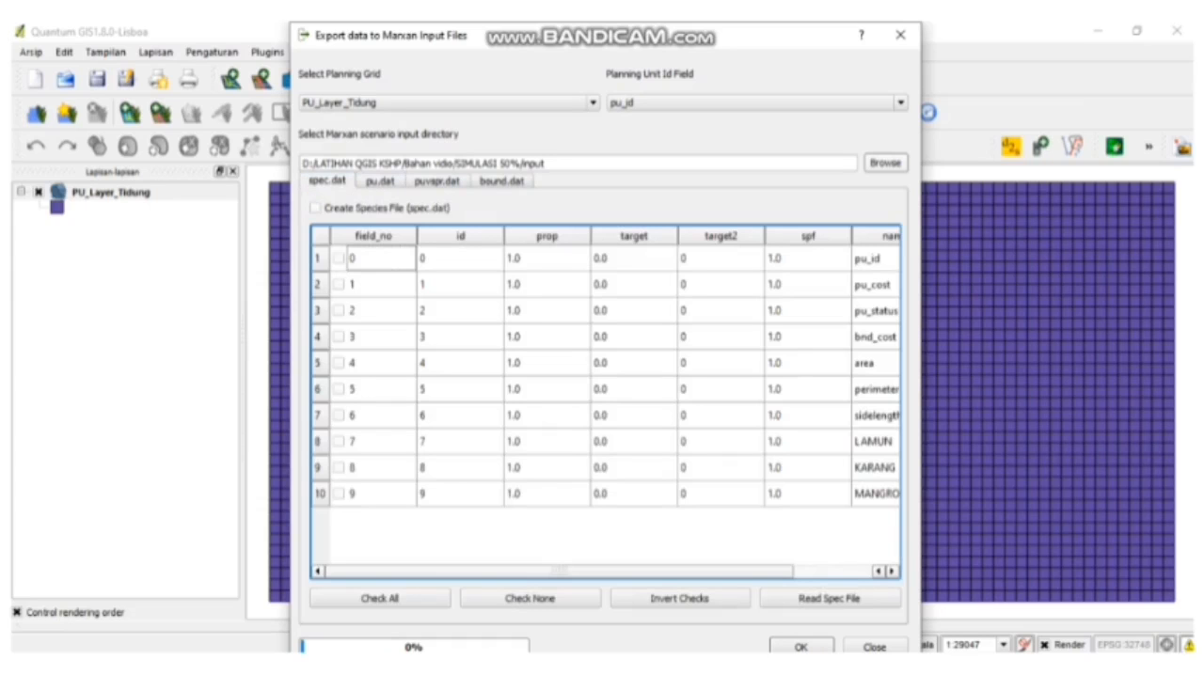
pyautogui.click(315, 208)
pyautogui.click(339, 441)
pyautogui.click(339, 467)
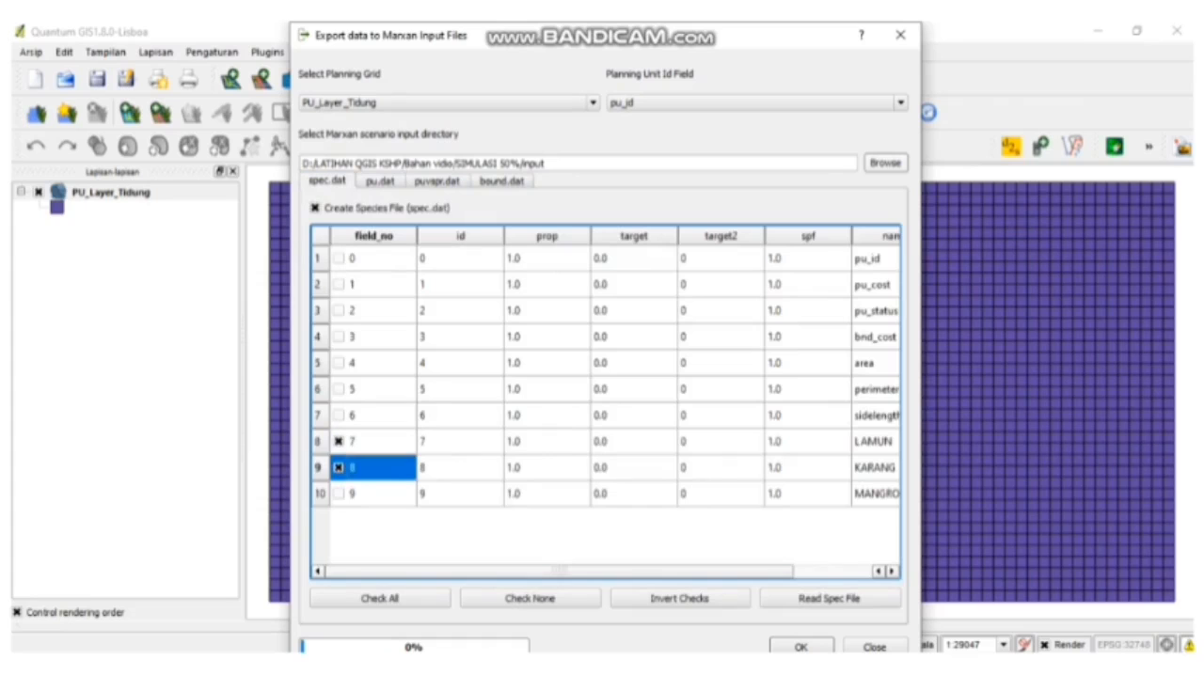
pyautogui.click(339, 494)
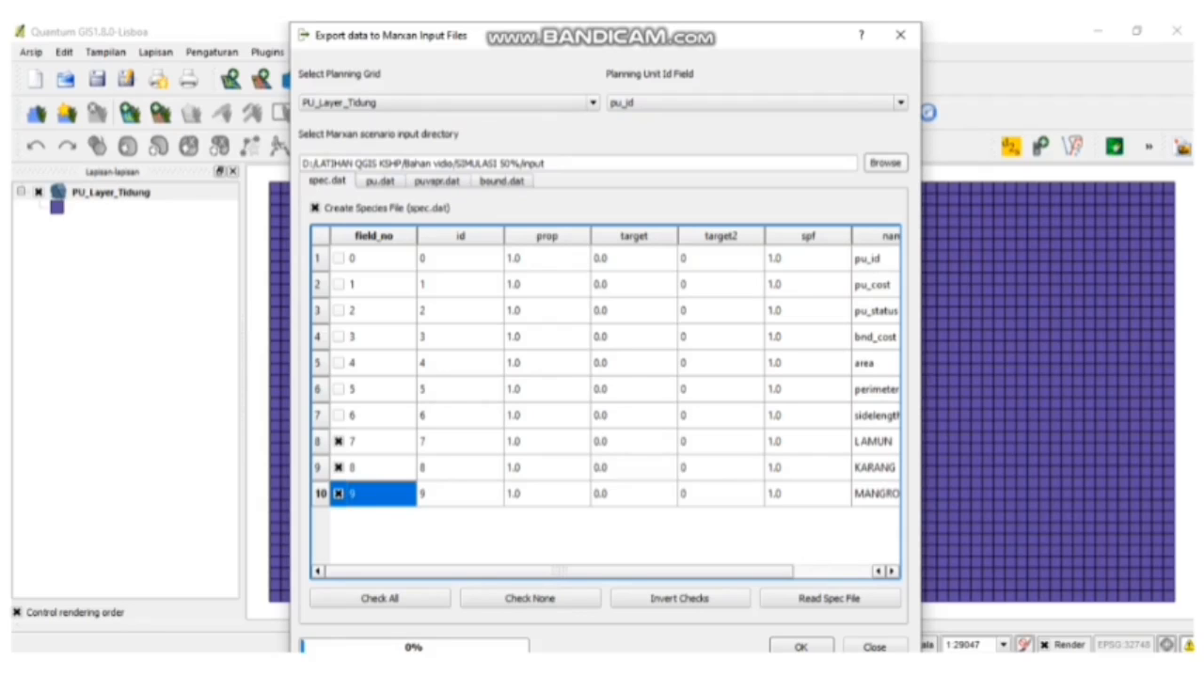
# - Run the export of the Marxan input files and close the export dialog
pyautogui.press('Return')
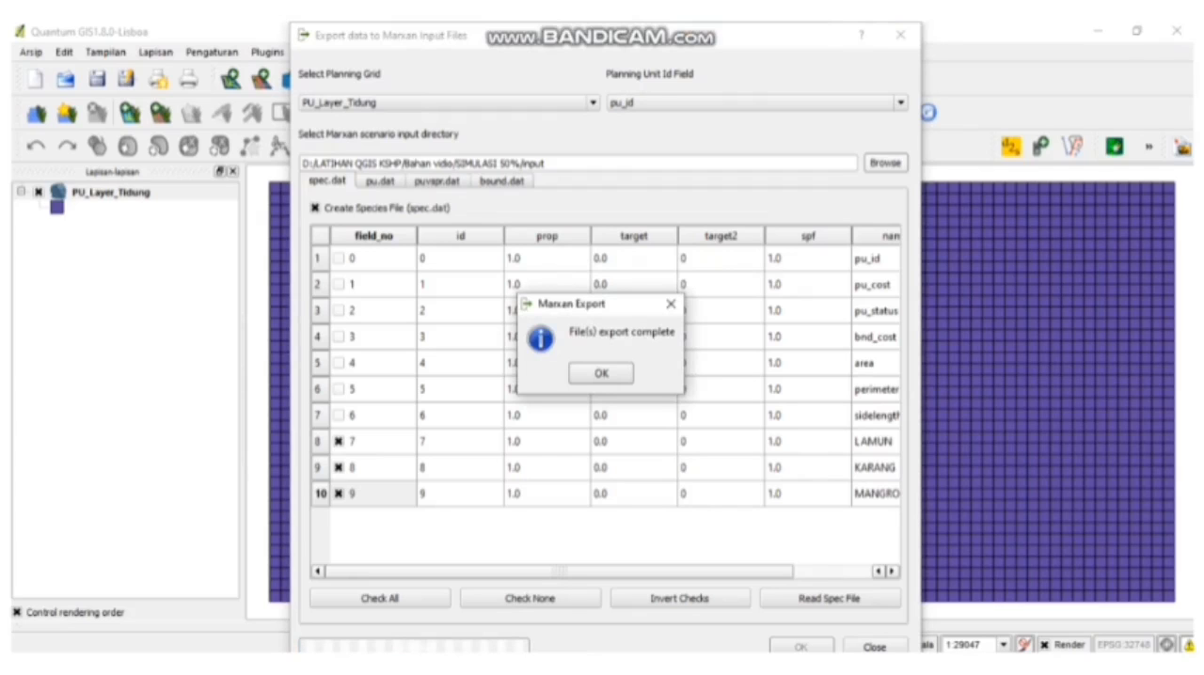
pyautogui.press('Return')
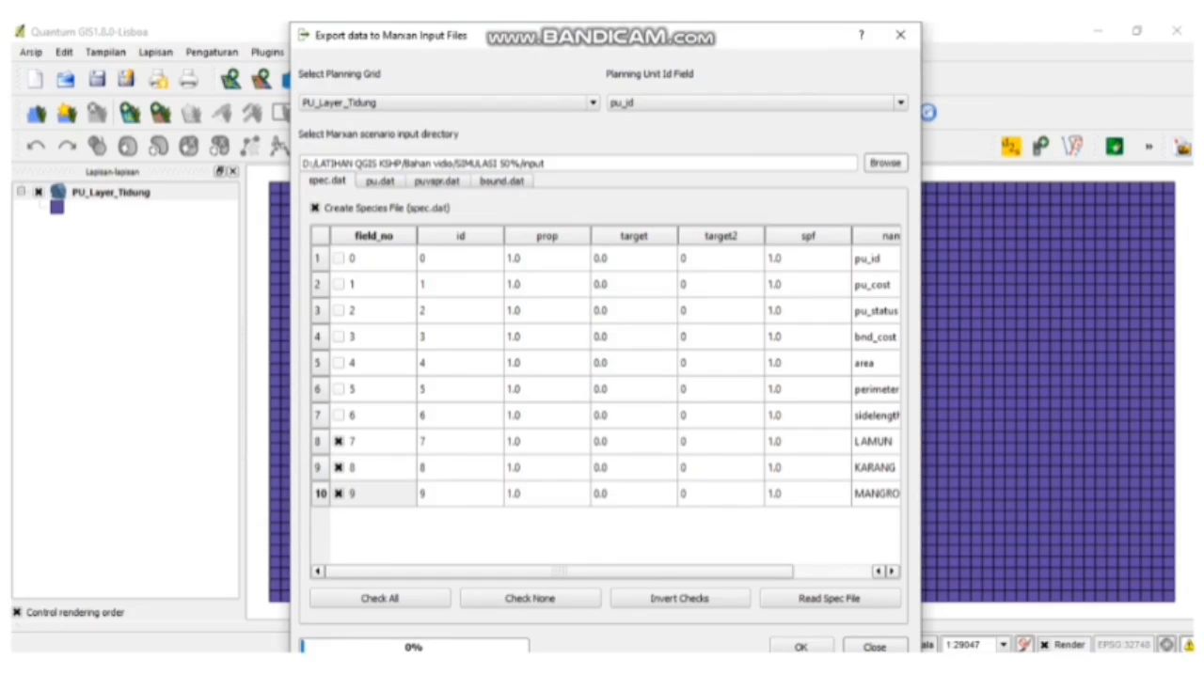
pyautogui.click(875, 647)
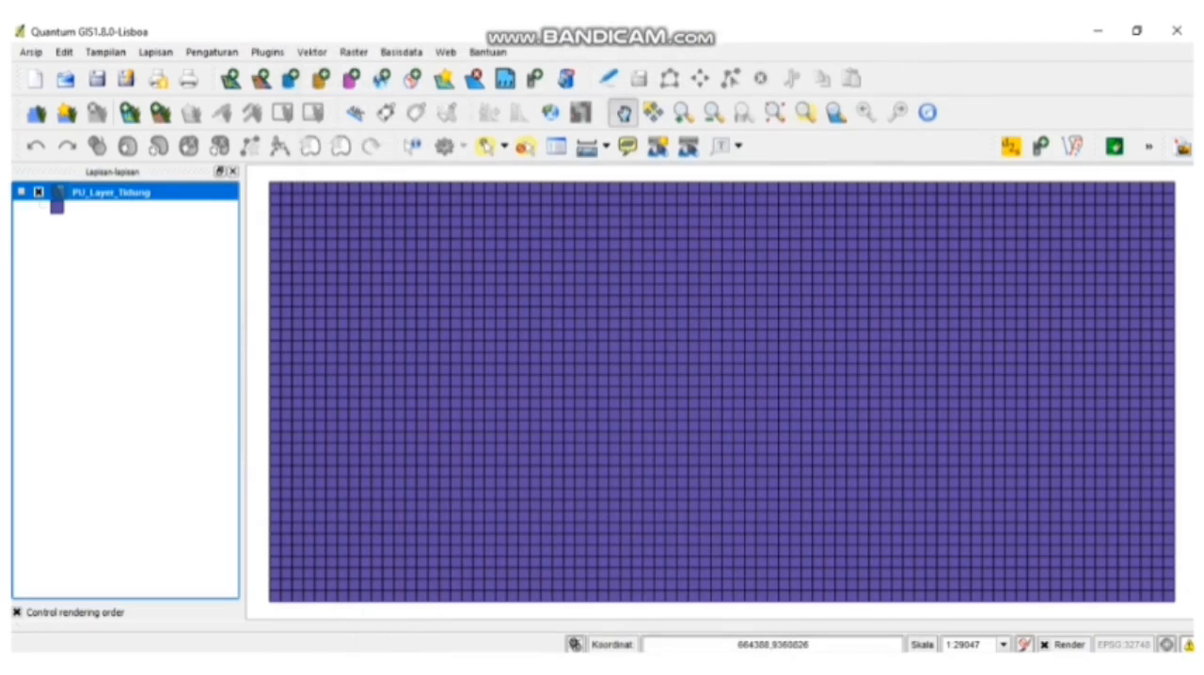
# - Start Qmarxan's Configure Scenario (input.dat) and set the scenario directory to D:/LATIHAN QGIS KSHP/Bahan vidio/SIMULASI 50%
pyautogui.click(267, 53)
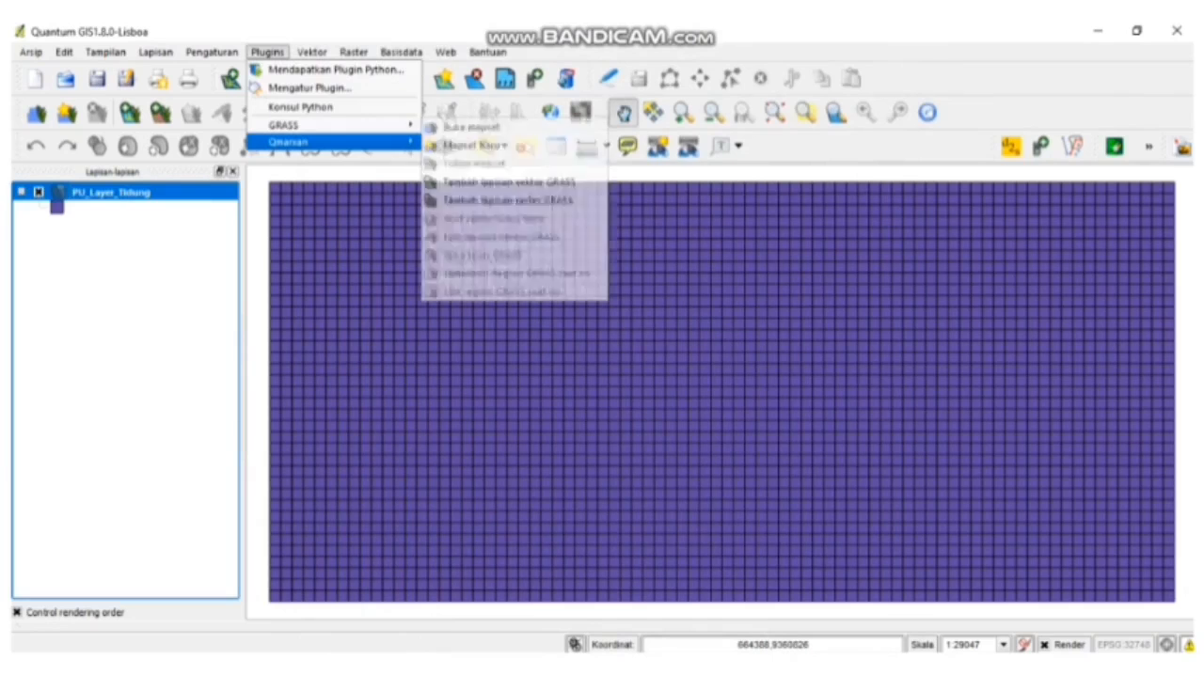
pyautogui.moveTo(290, 142)
pyautogui.press('Return')
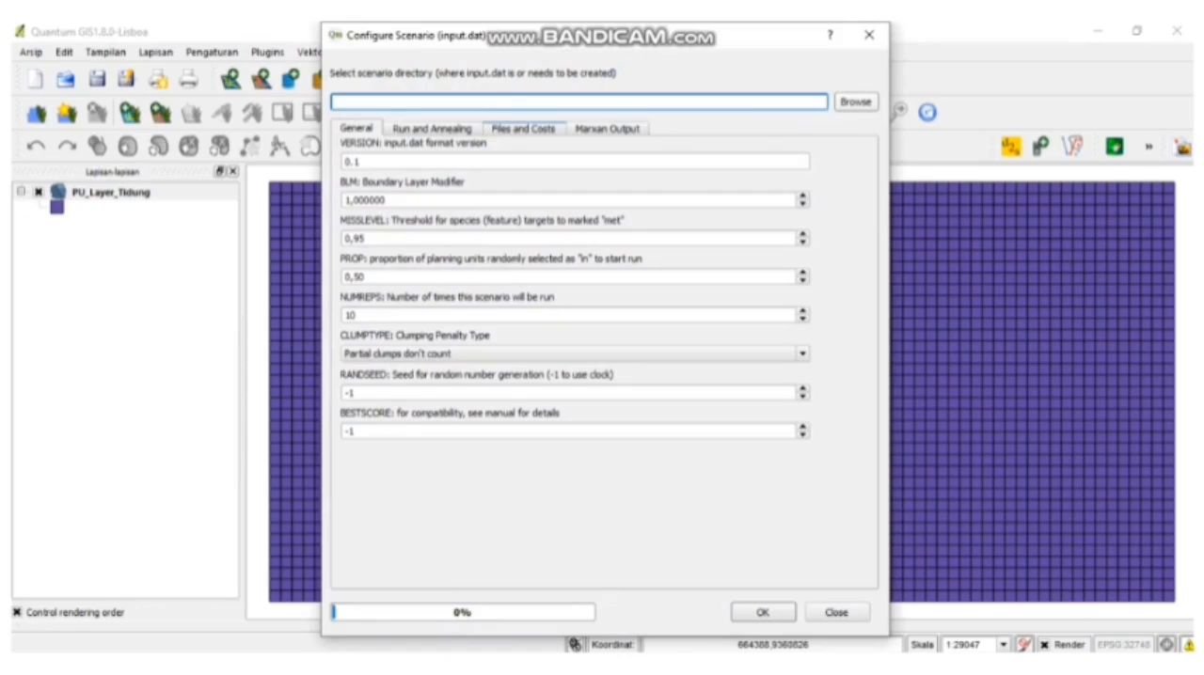
pyautogui.click(855, 102)
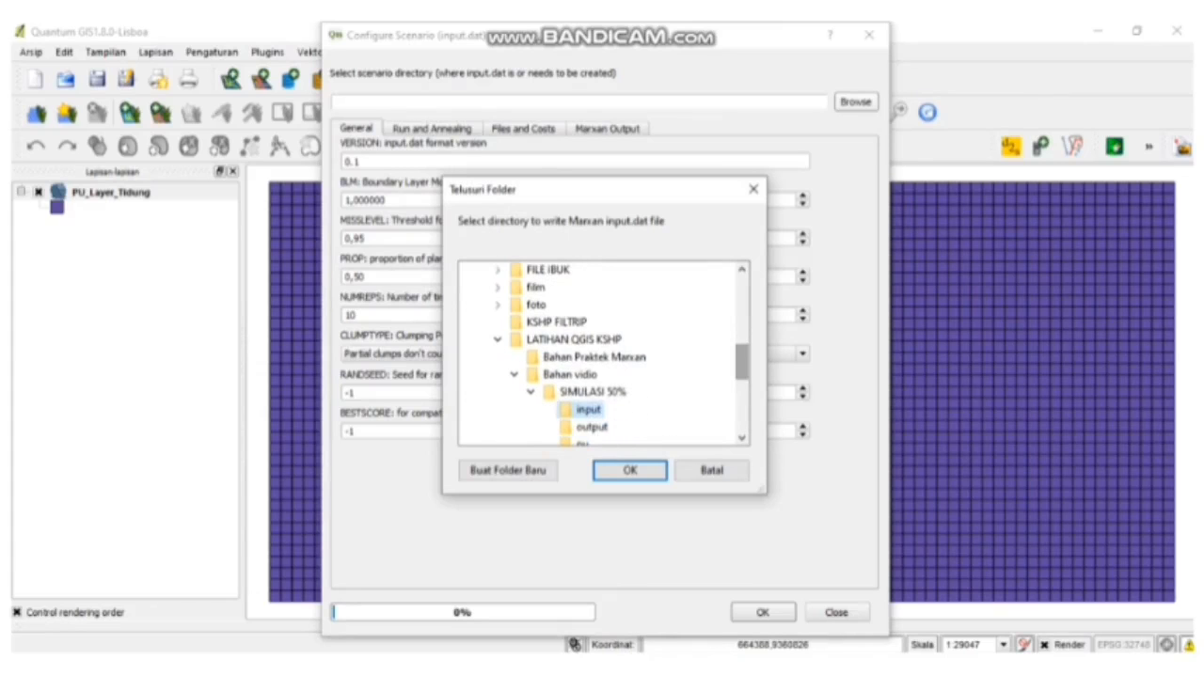
pyautogui.scroll(-1, 583, 381)
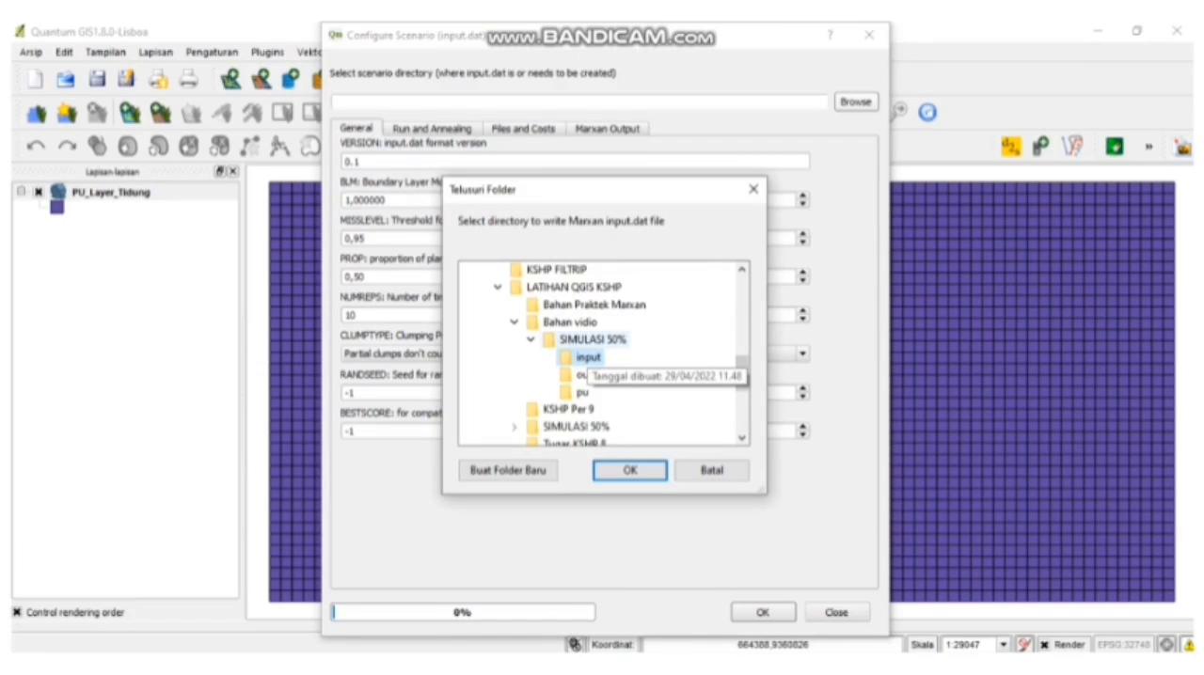
pyautogui.click(591, 340)
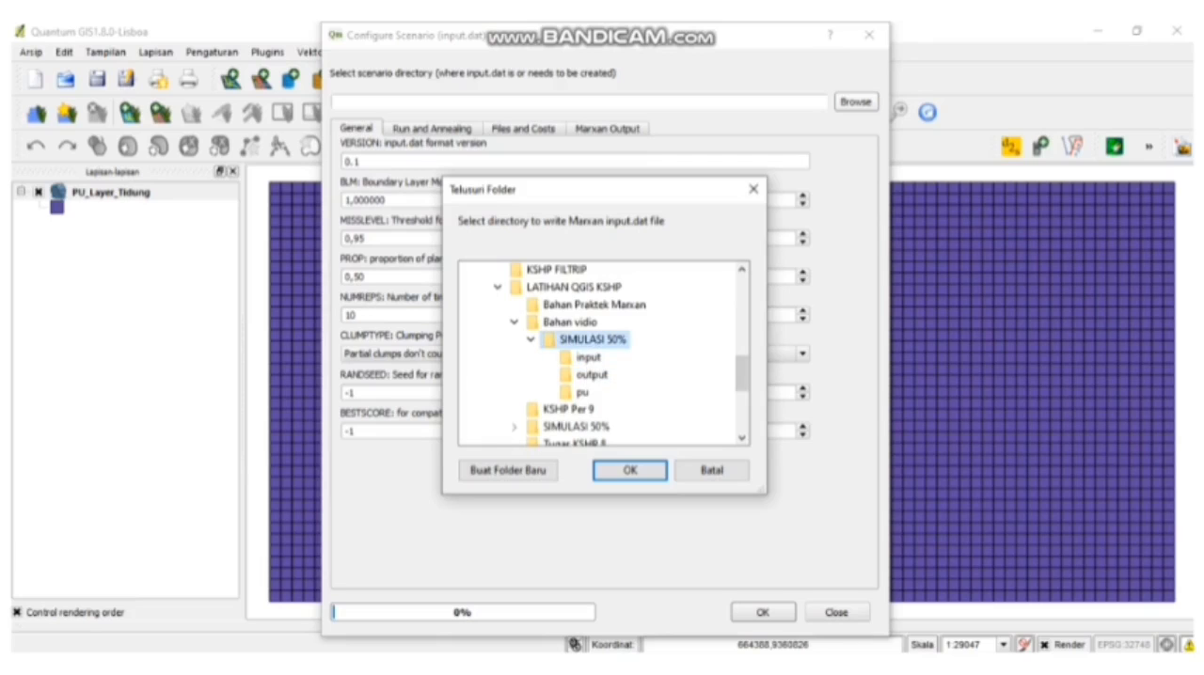
pyautogui.click(629, 470)
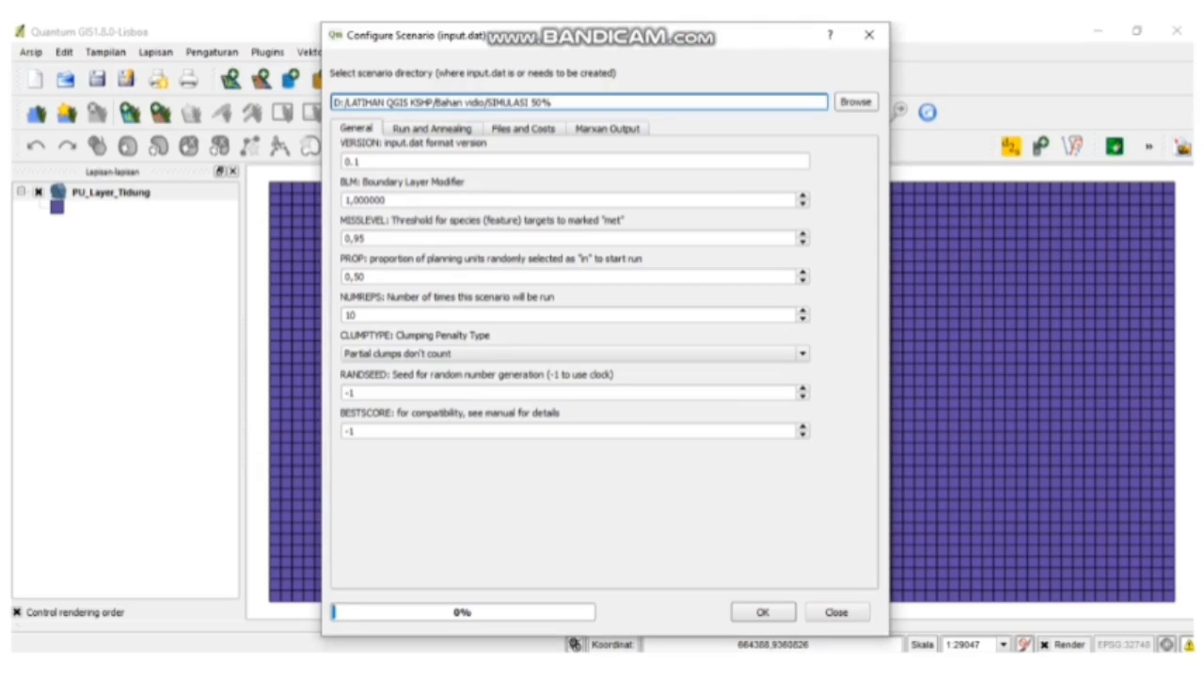
# - Set the Boundary Layer Modifier (BLM) to 1000 and the number of scenario runs (NUMREPS) to 1000
pyautogui.click(351, 200)
pyautogui.write('000')
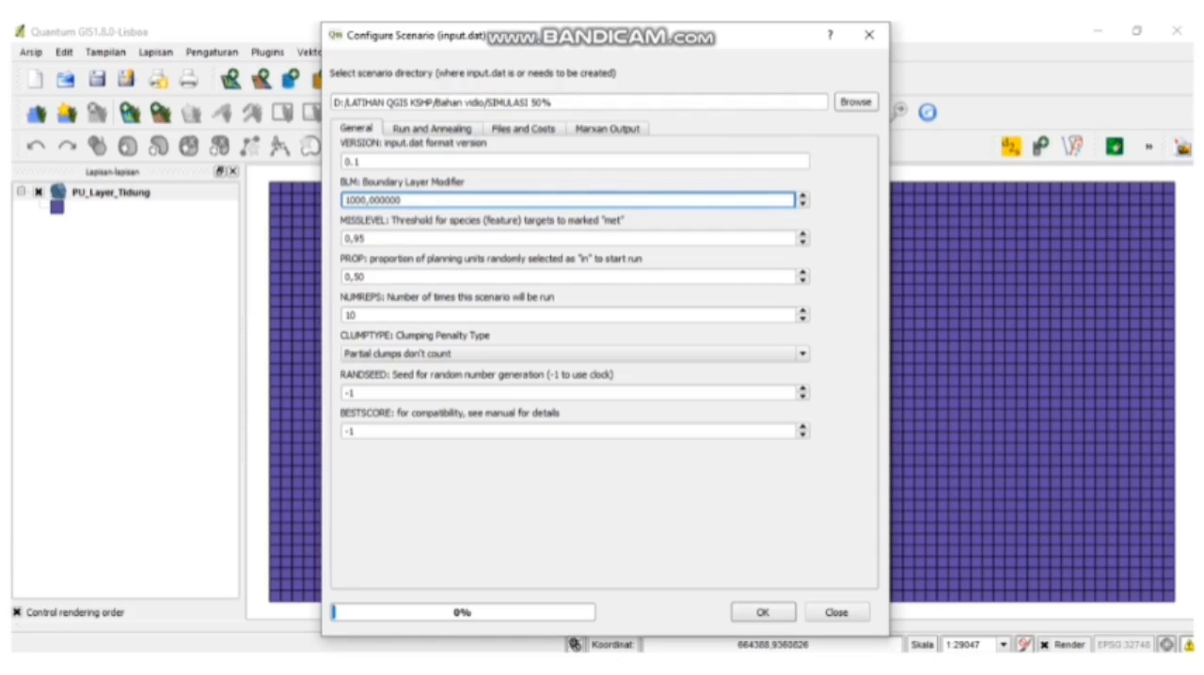
pyautogui.click(358, 315)
pyautogui.write('00')
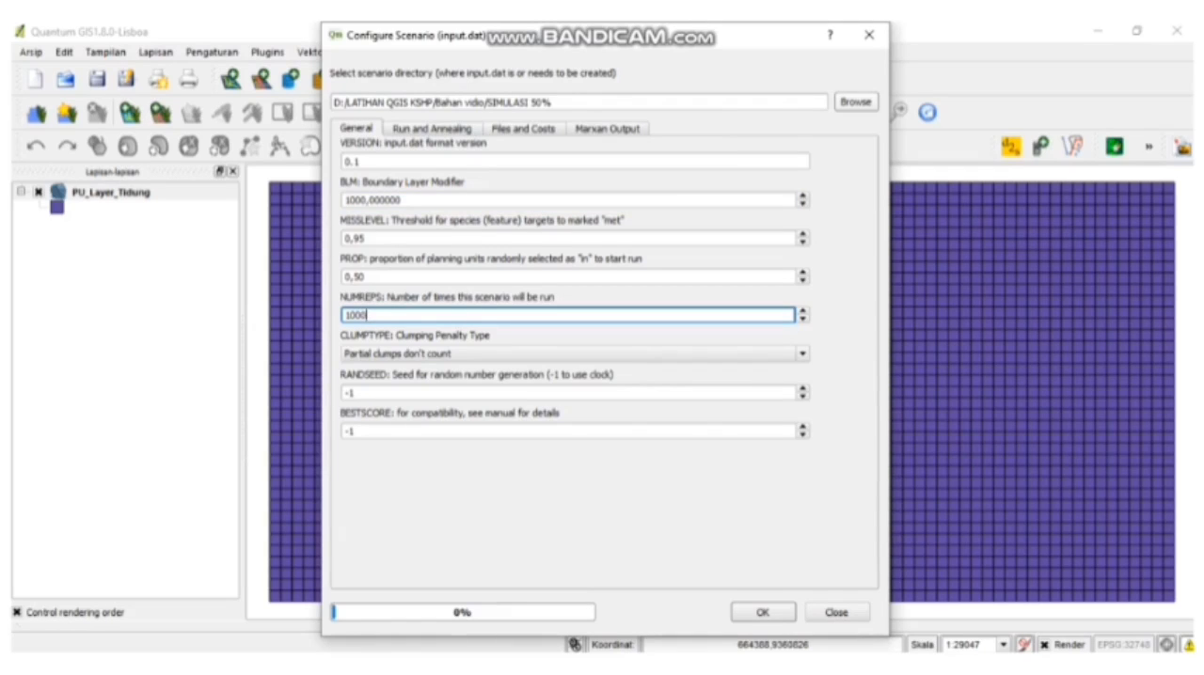
# - Set the scenario's INPUTDIR to the input folder and its OUTPUTDIR to the output folder inside SIMULASI 50%
pyautogui.click(432, 129)
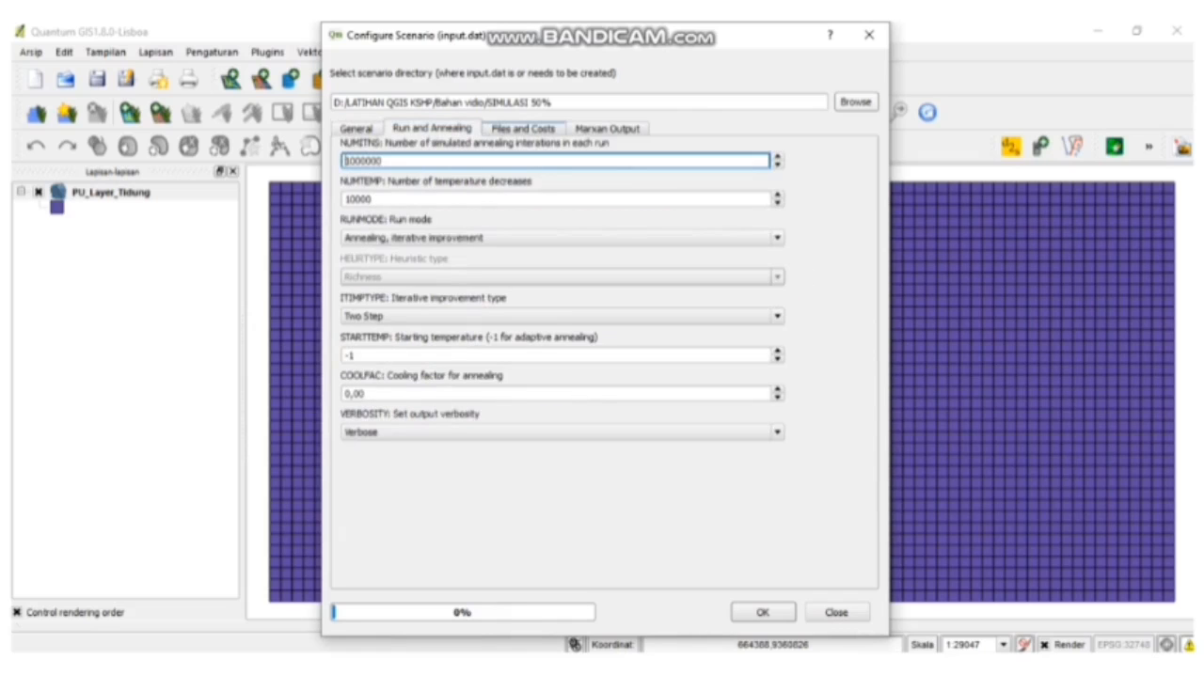
pyautogui.click(523, 128)
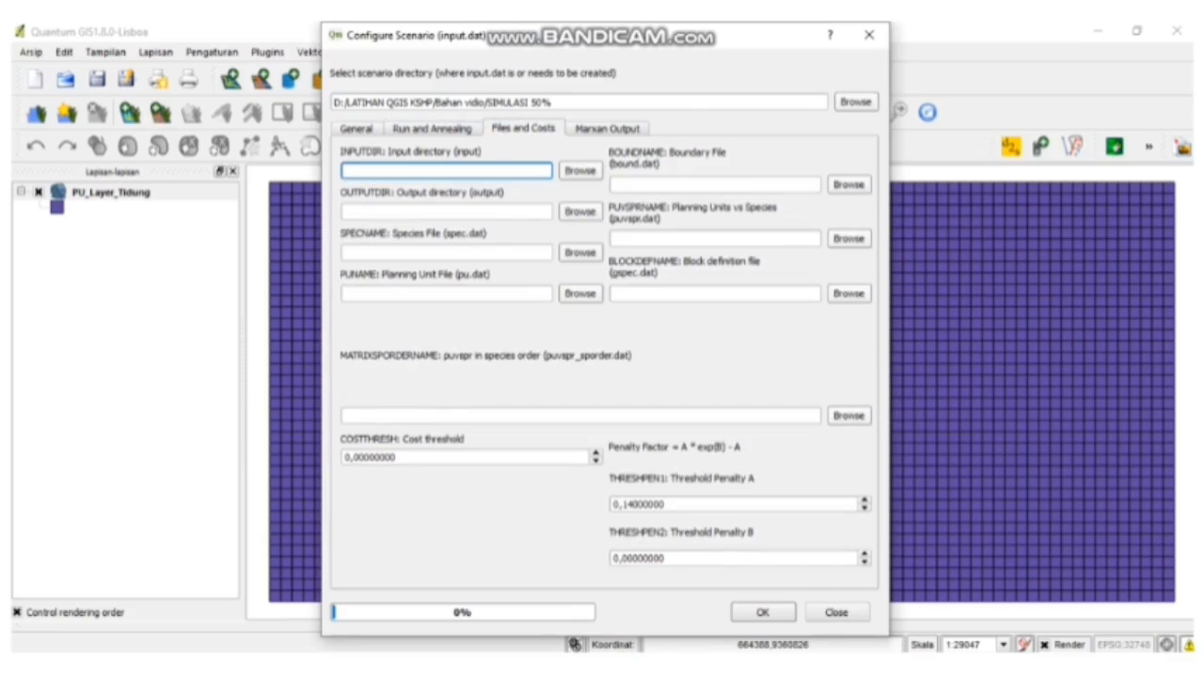
pyautogui.click(580, 171)
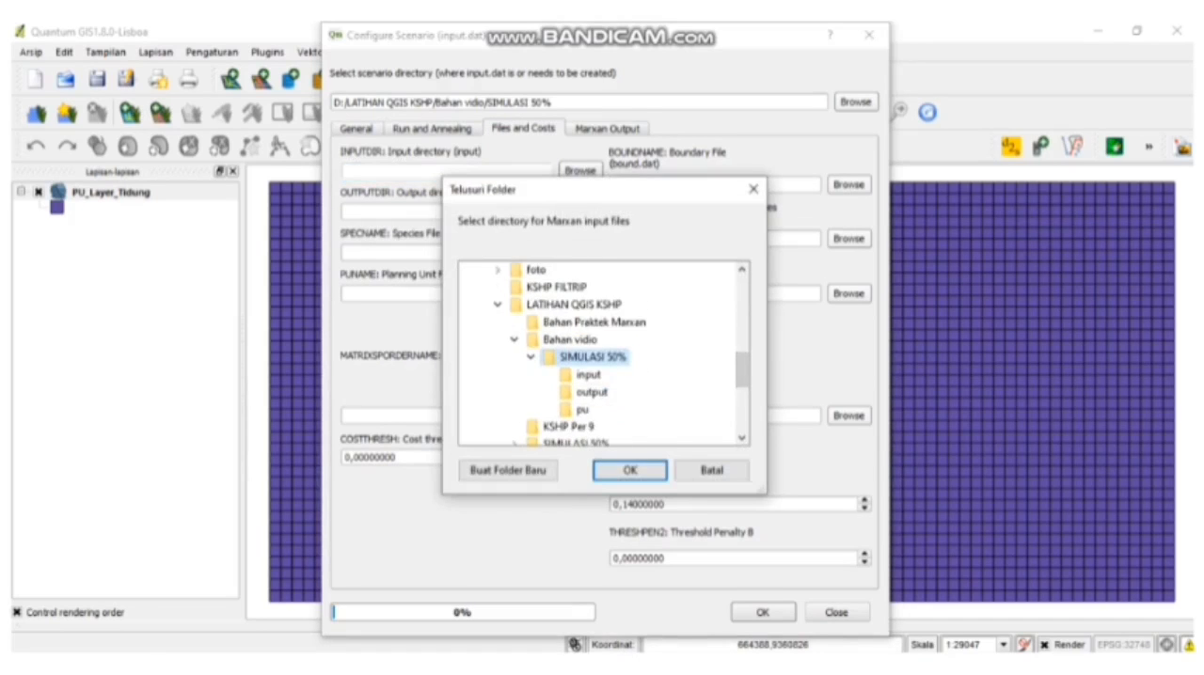
pyautogui.click(588, 376)
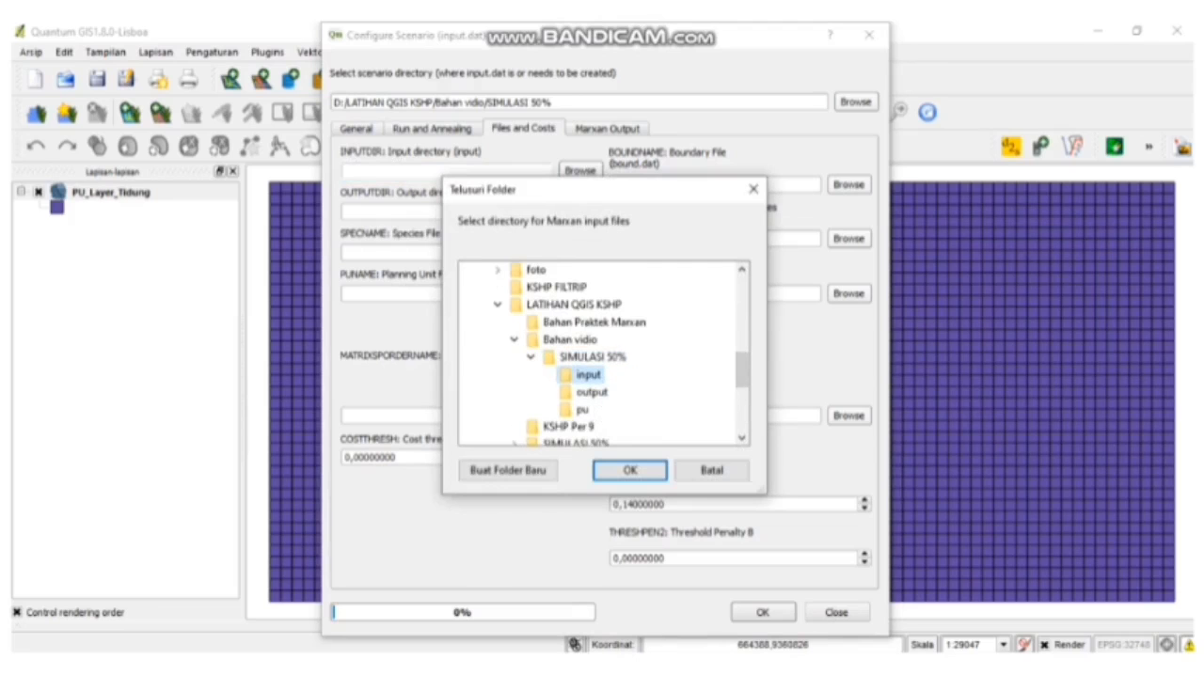
pyautogui.click(630, 470)
pyautogui.click(579, 211)
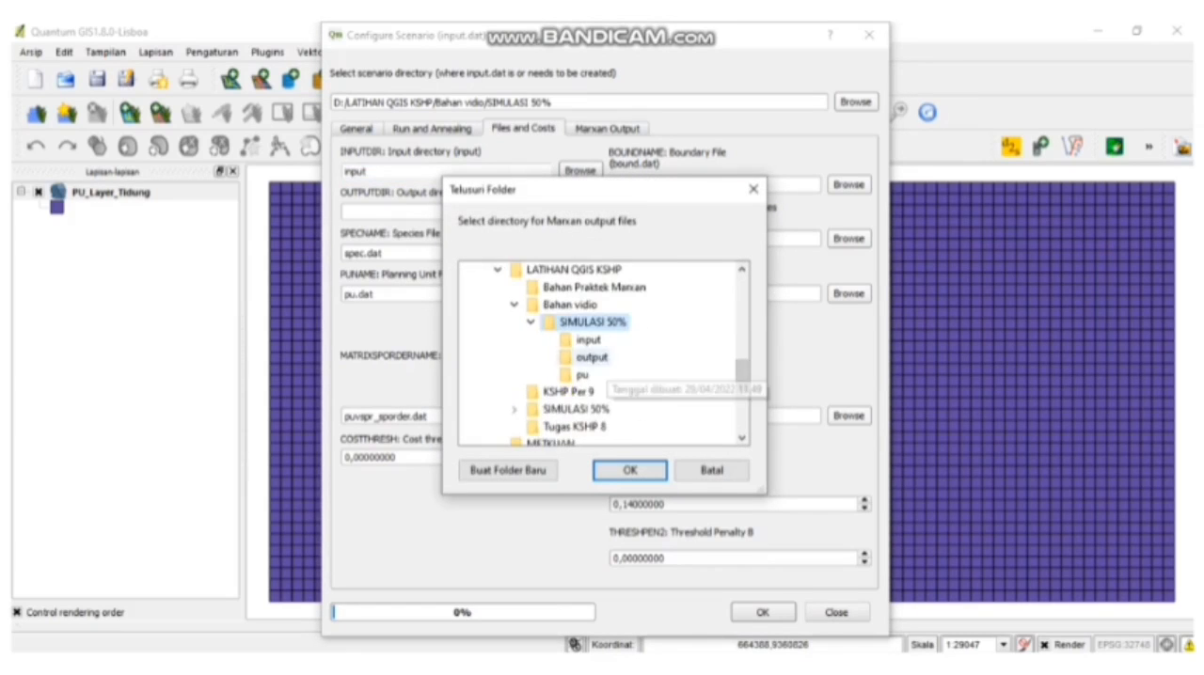
pyautogui.click(591, 357)
pyautogui.click(631, 470)
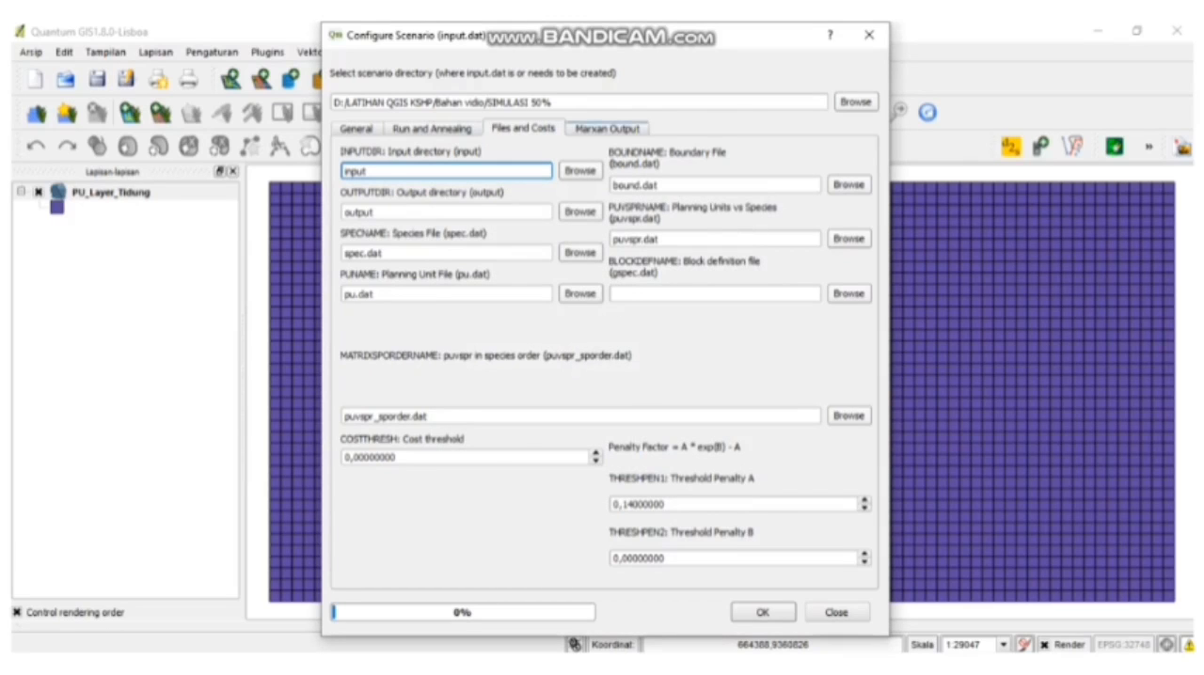
# - Write the input.dat file with the default Marxan output options and close the scenario configuration
pyautogui.click(607, 129)
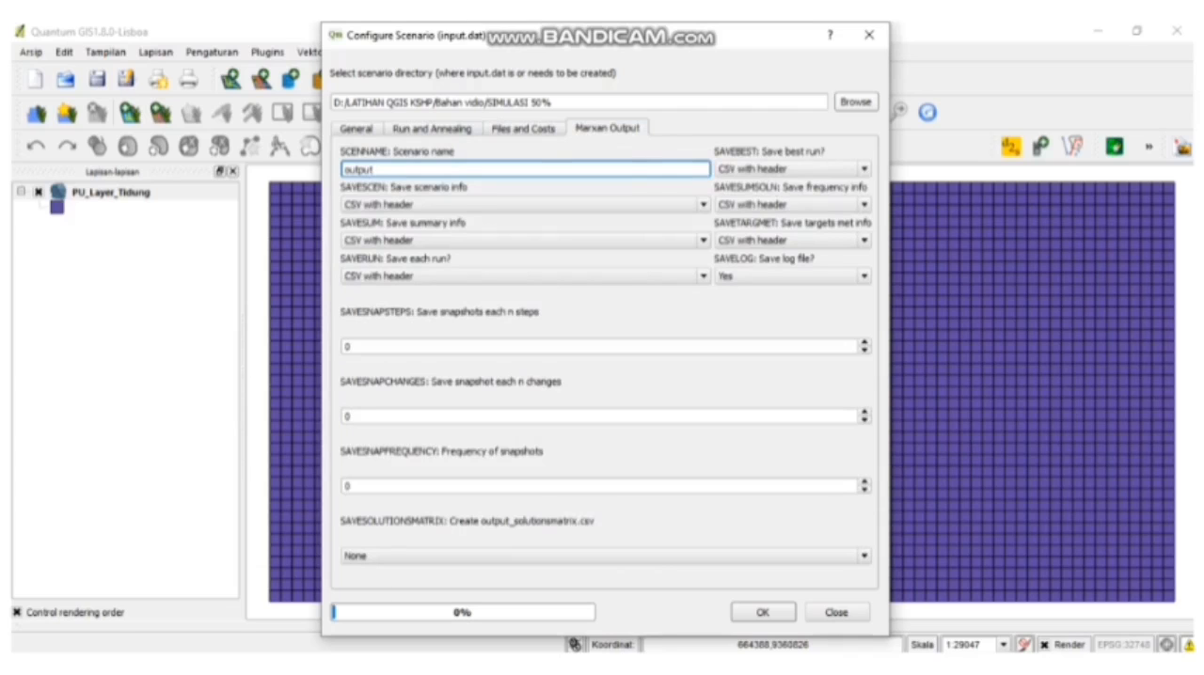
pyautogui.press('Return')
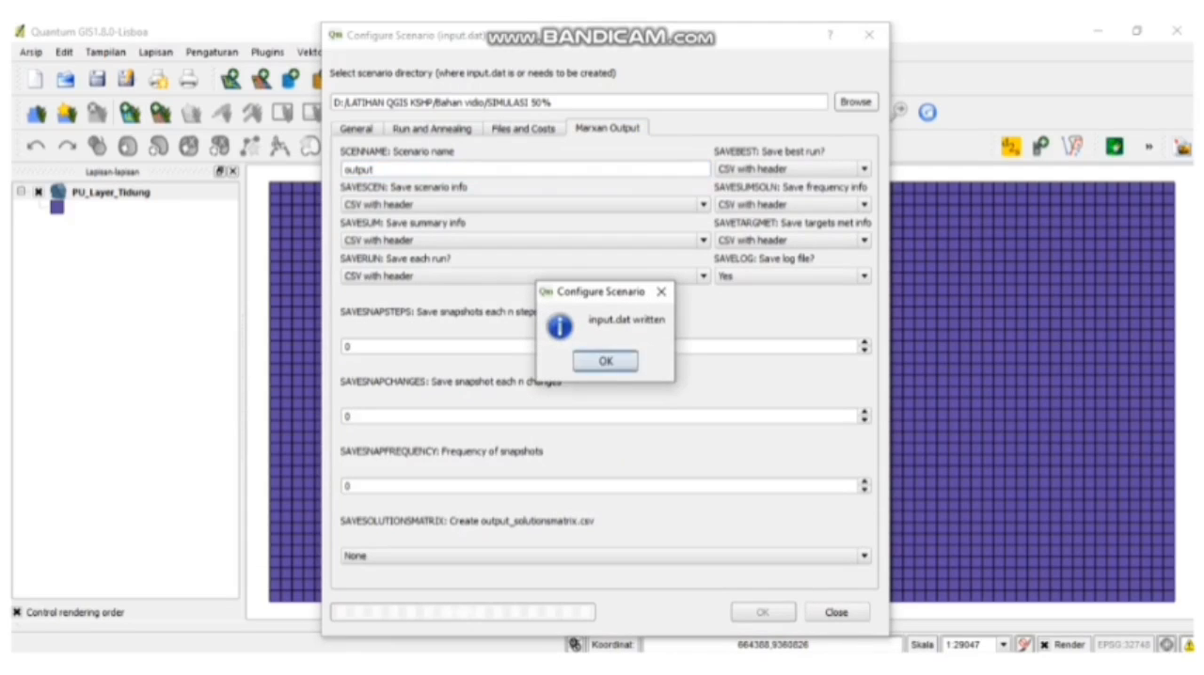
pyautogui.press('Return')
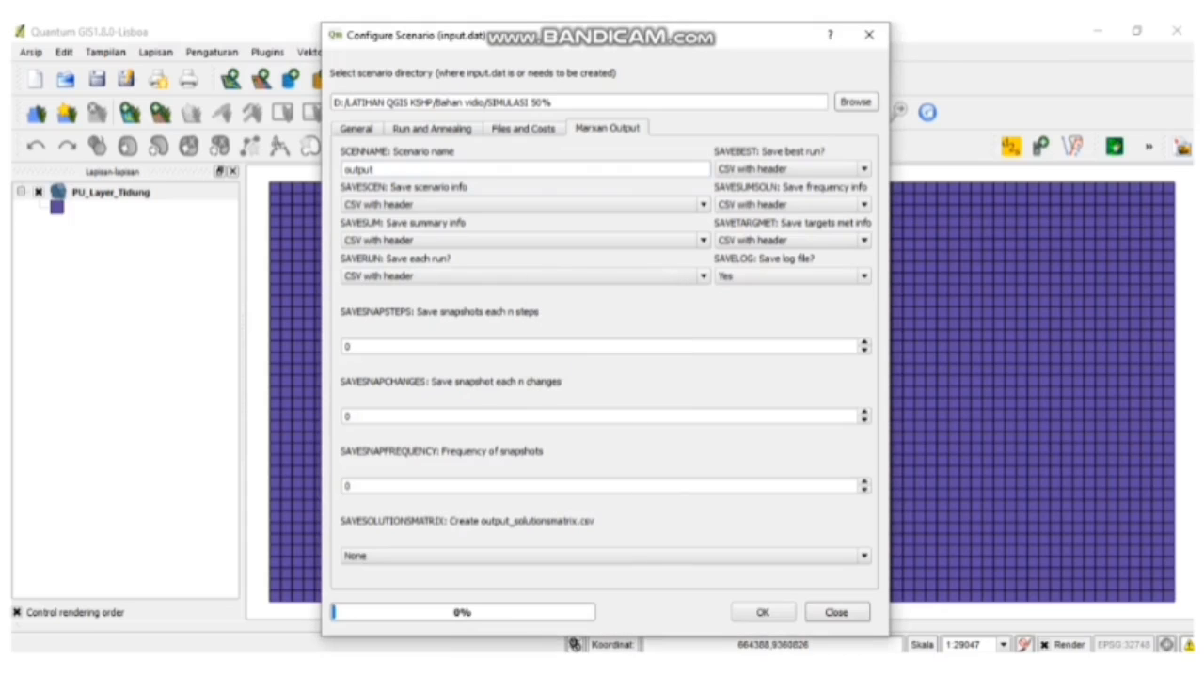
pyautogui.click(837, 612)
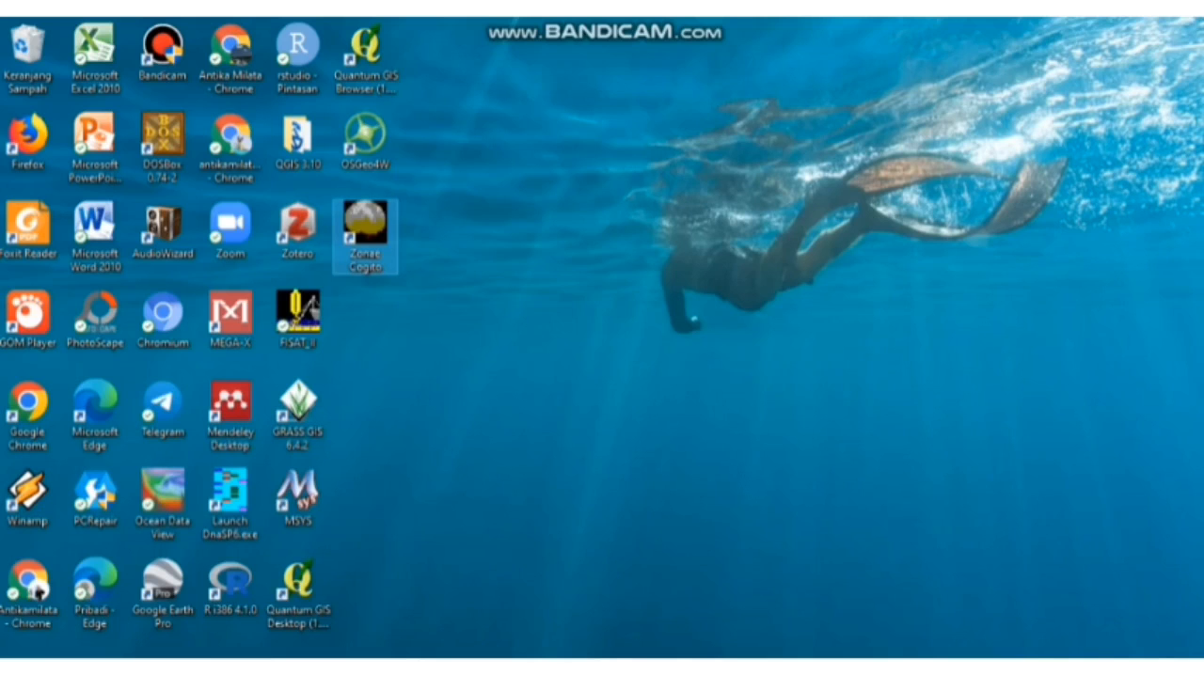
# - Launch Zonae Cogito and start a new project named "simulasi zona inti"
pyautogui.rightClick(368, 236)
pyautogui.click(395, 185)
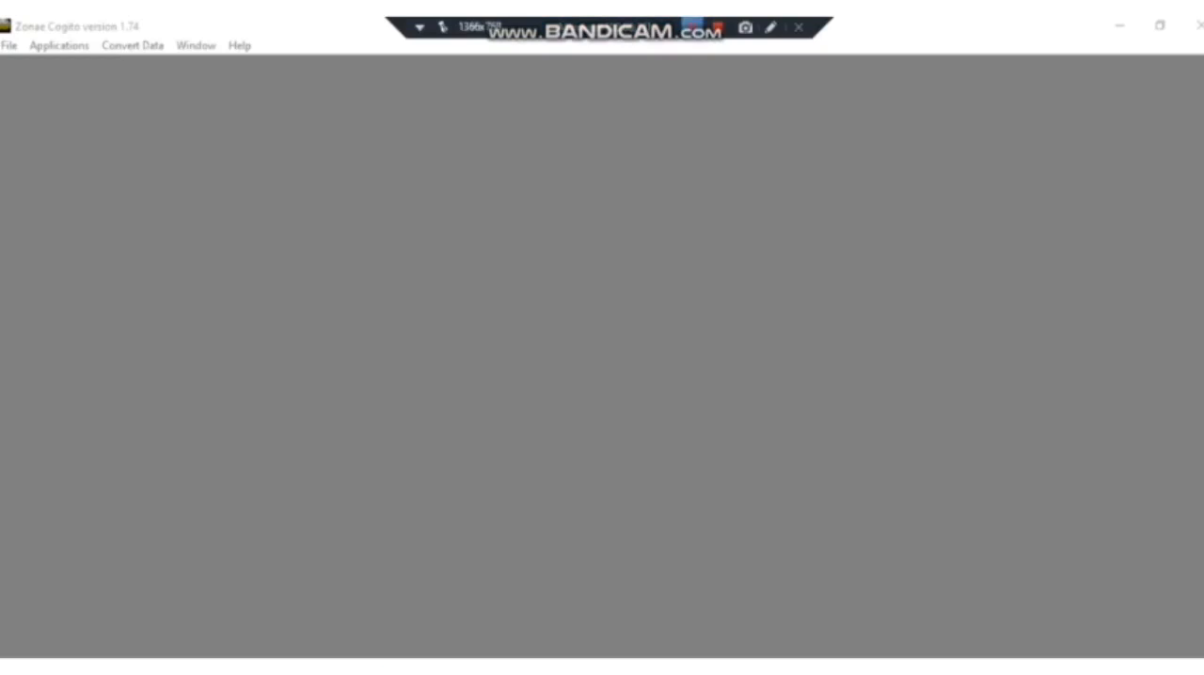
pyautogui.click(9, 45)
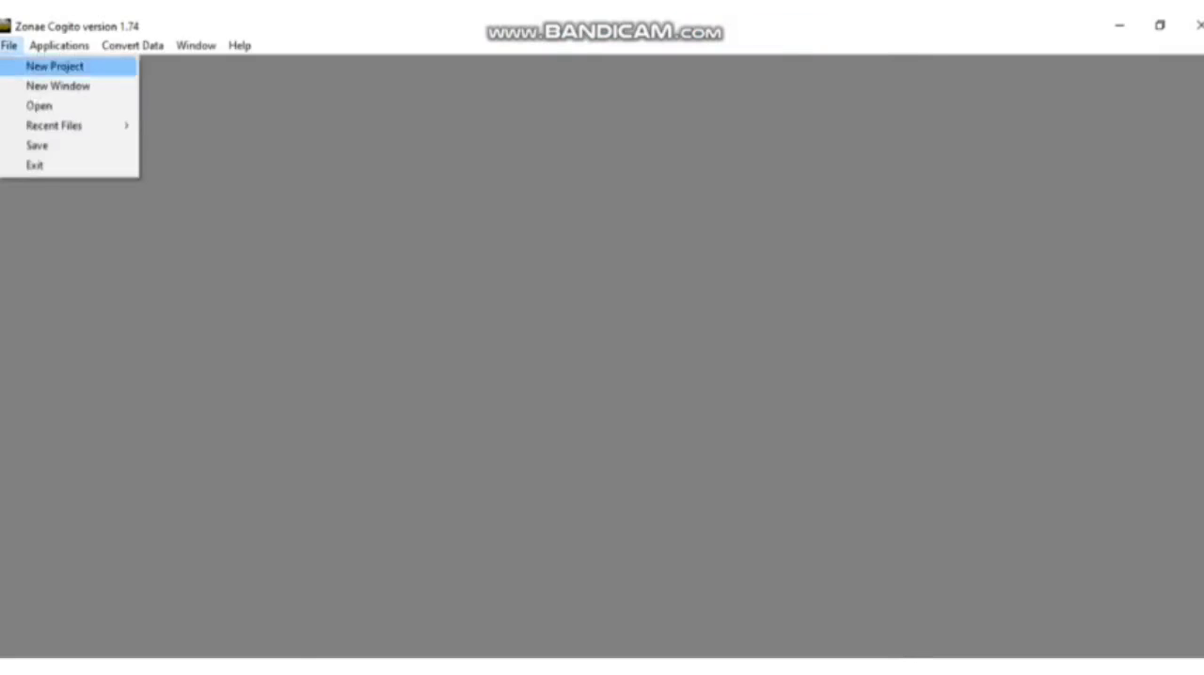
pyautogui.click(55, 66)
pyautogui.write('simulasi zona ini')
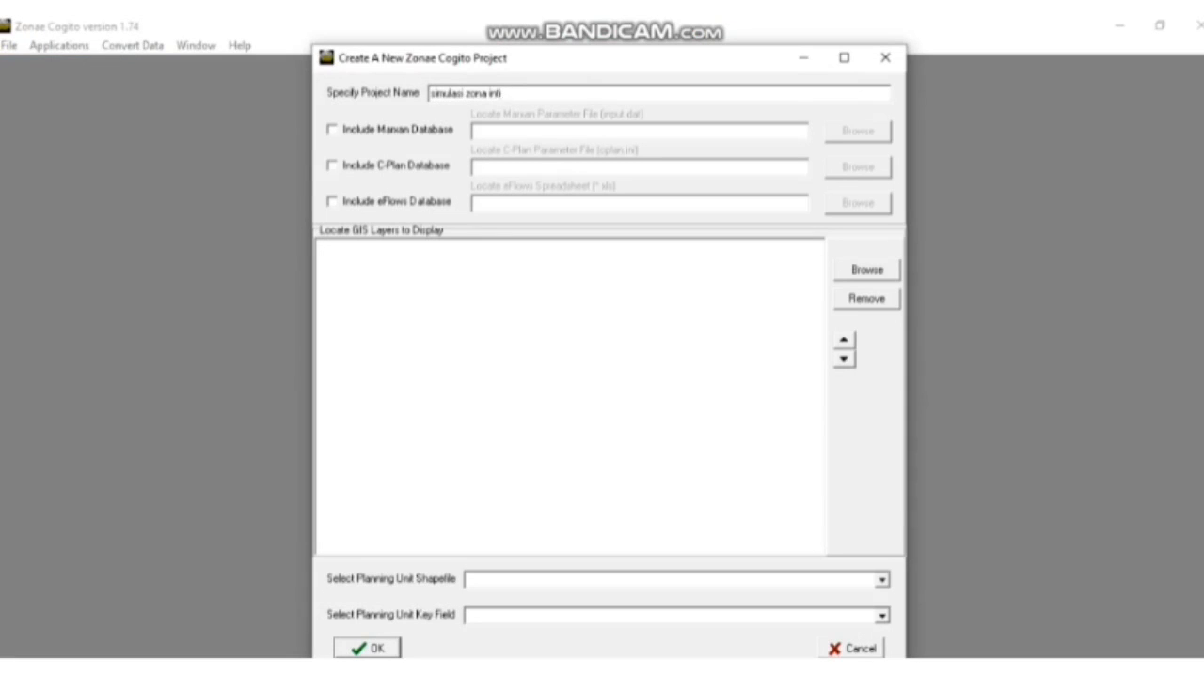
# - Include the Marxan database from D:\LATIHAN QGIS KSHP\Bahan vidio\SIMULASI 50%\input.dat and start locating the GIS layers to display
pyautogui.click(332, 130)
pyautogui.click(858, 132)
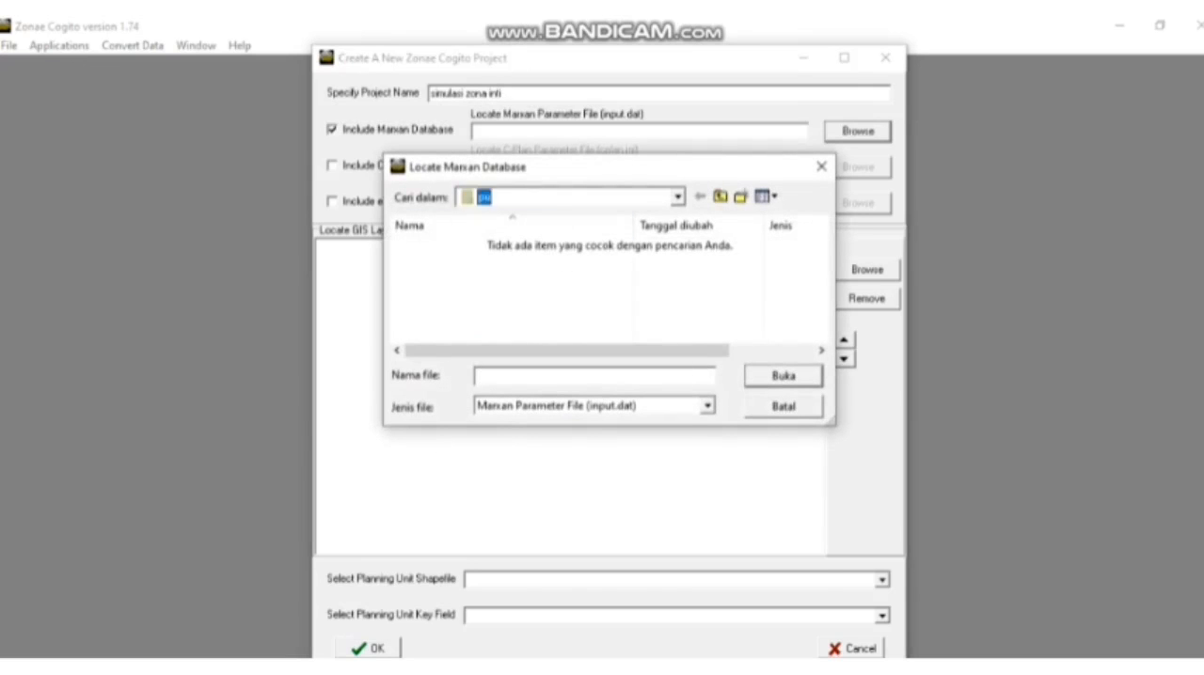
pyautogui.click(677, 197)
pyautogui.click(527, 453)
pyautogui.doubleClick(722, 273)
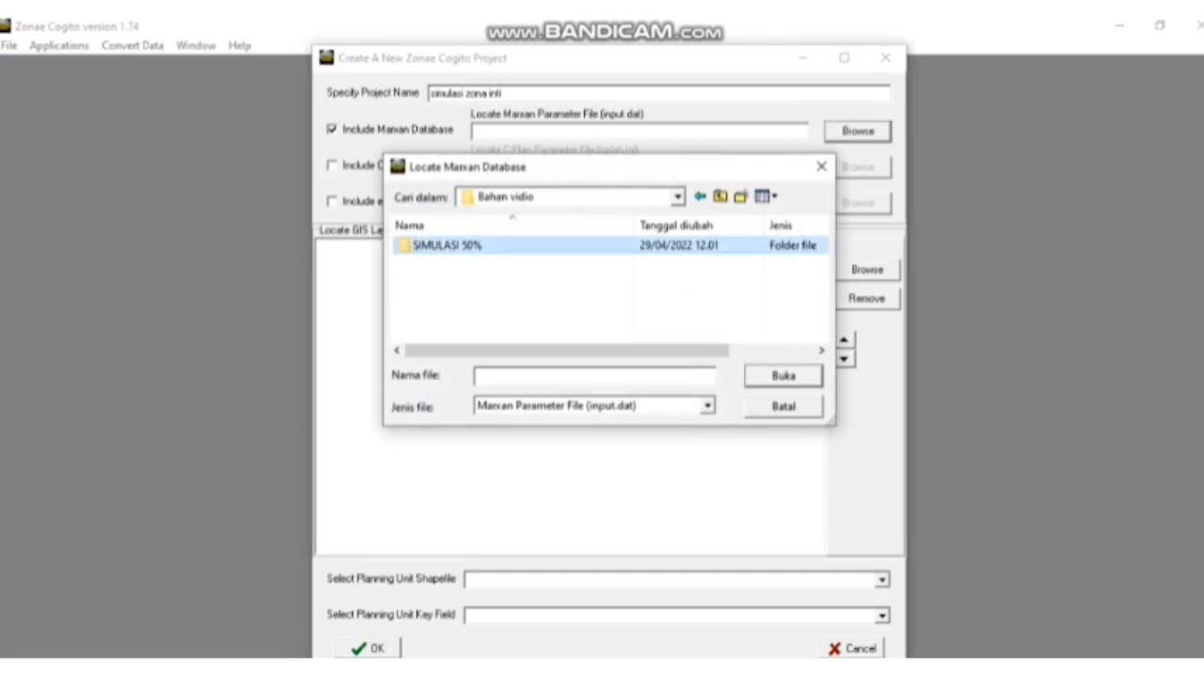
pyautogui.doubleClick(426, 296)
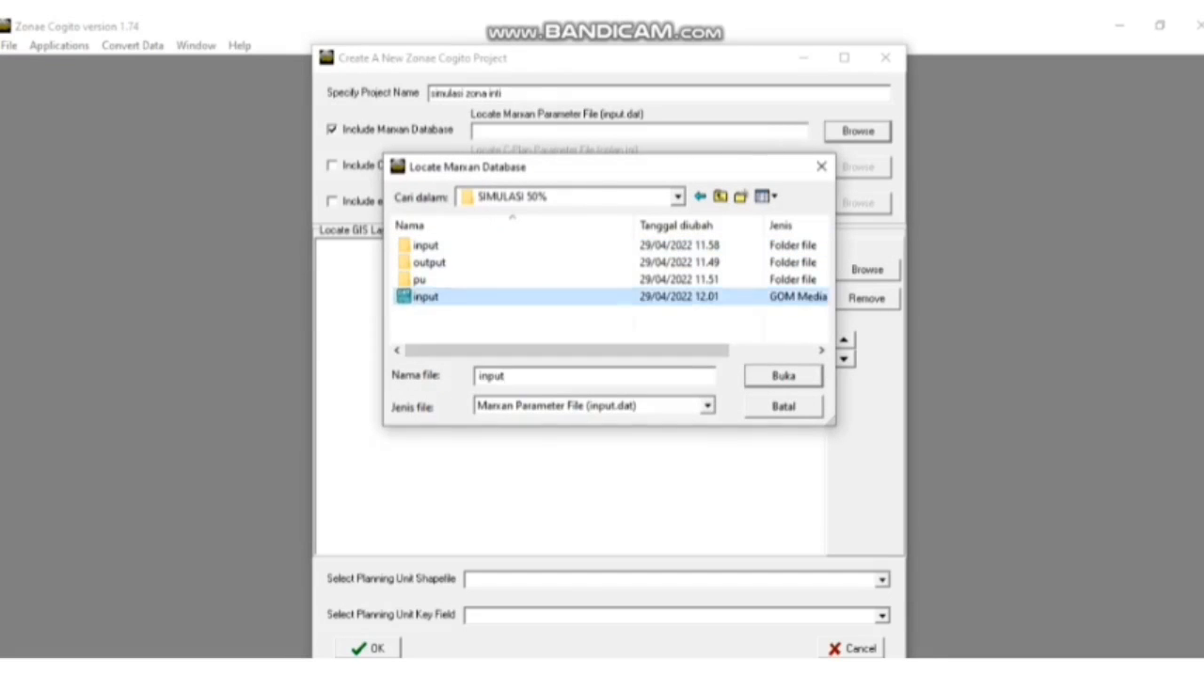
pyautogui.click(569, 301)
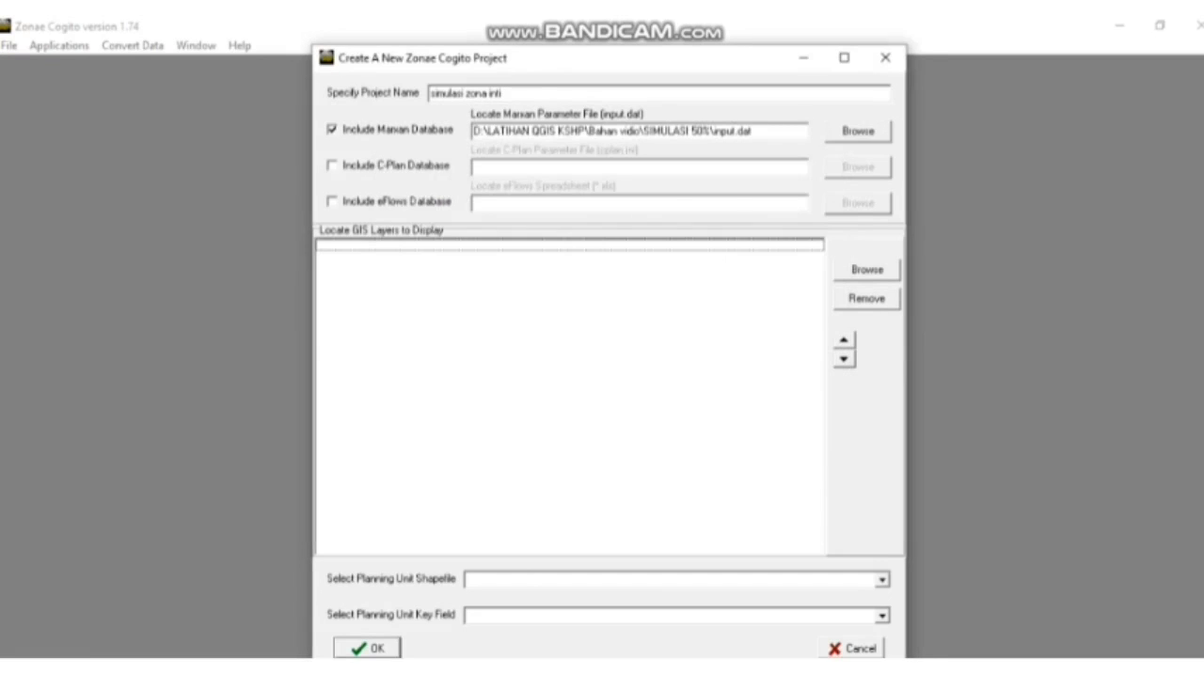
pyautogui.click(867, 269)
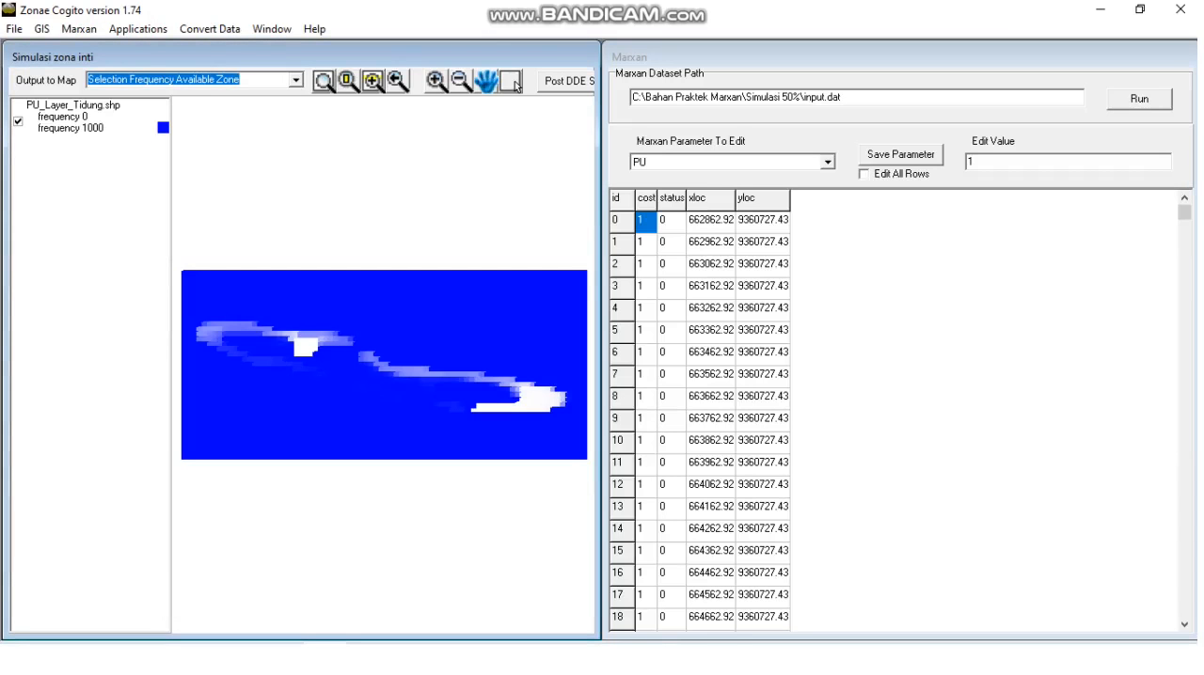
# - Set the SPEC prop values to 0.05 for MANGROVE, 0.3 for LAMUN and 0.5 for KARANG, and run Marxan with the parameters saved
pyautogui.click(828, 162)
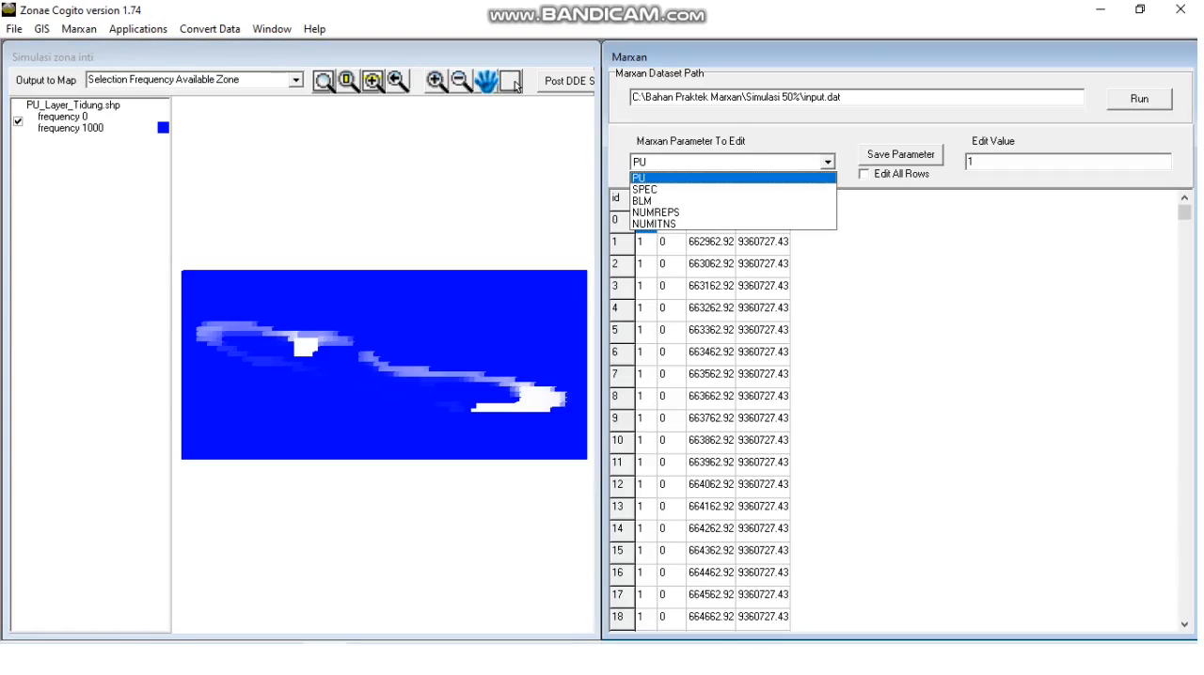
pyautogui.click(715, 190)
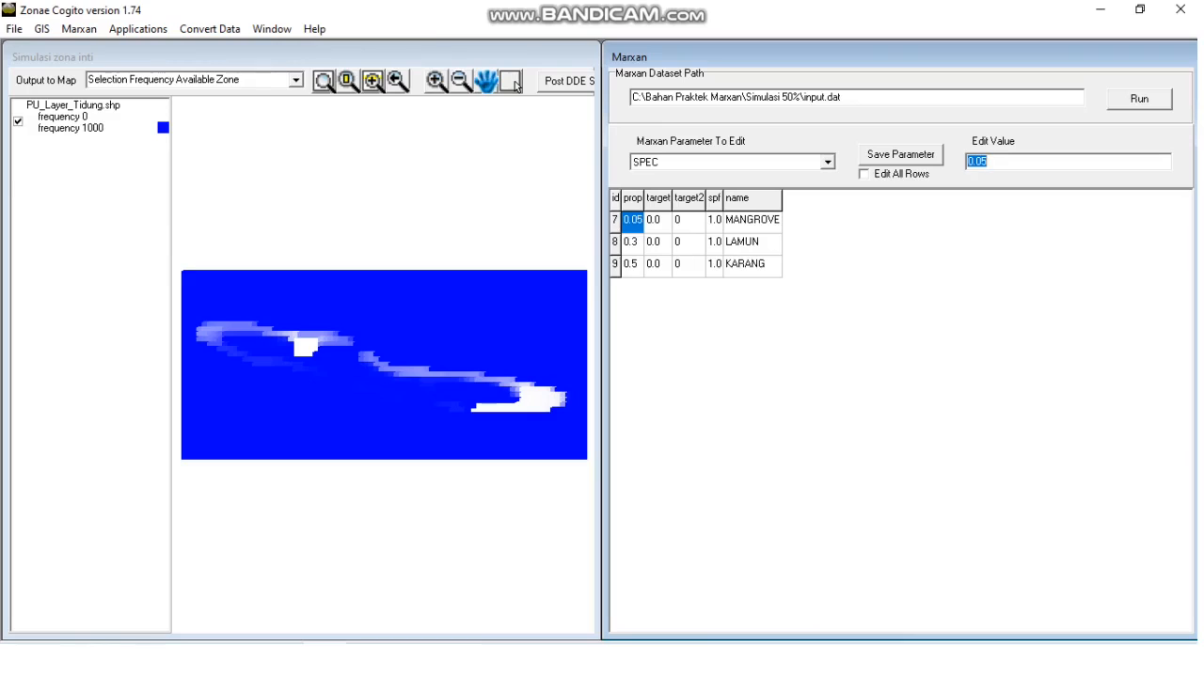
pyautogui.write('0.05')
pyautogui.press('Return')
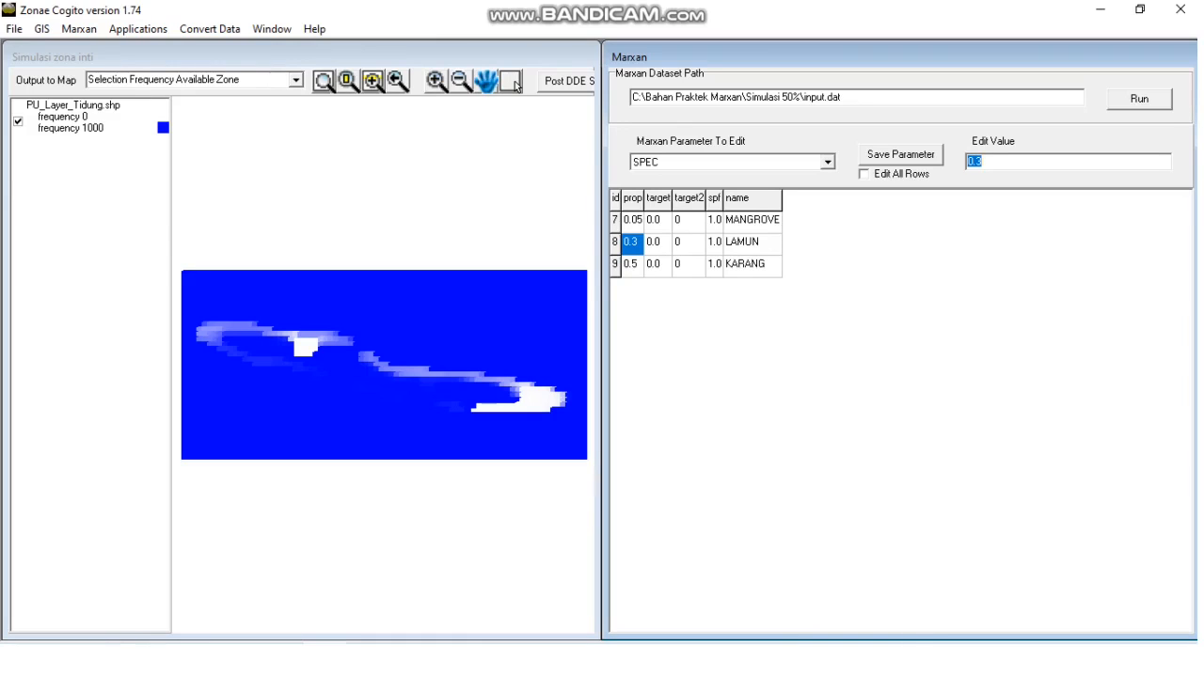
pyautogui.press('Return')
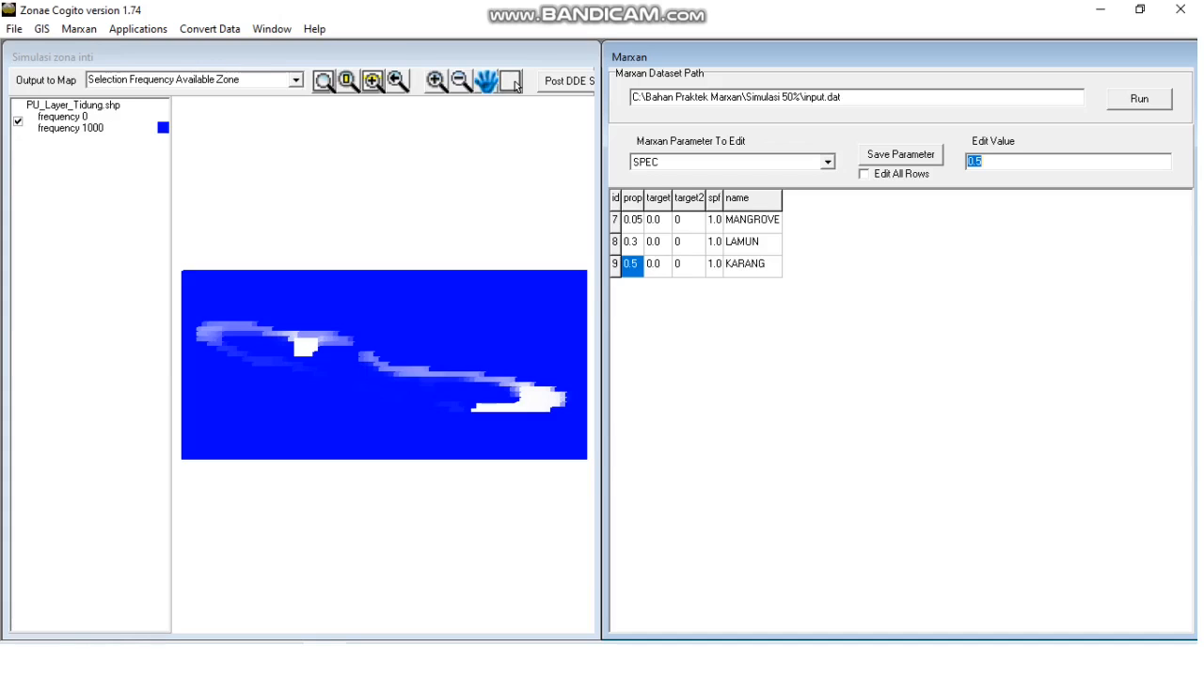
pyautogui.click(1140, 99)
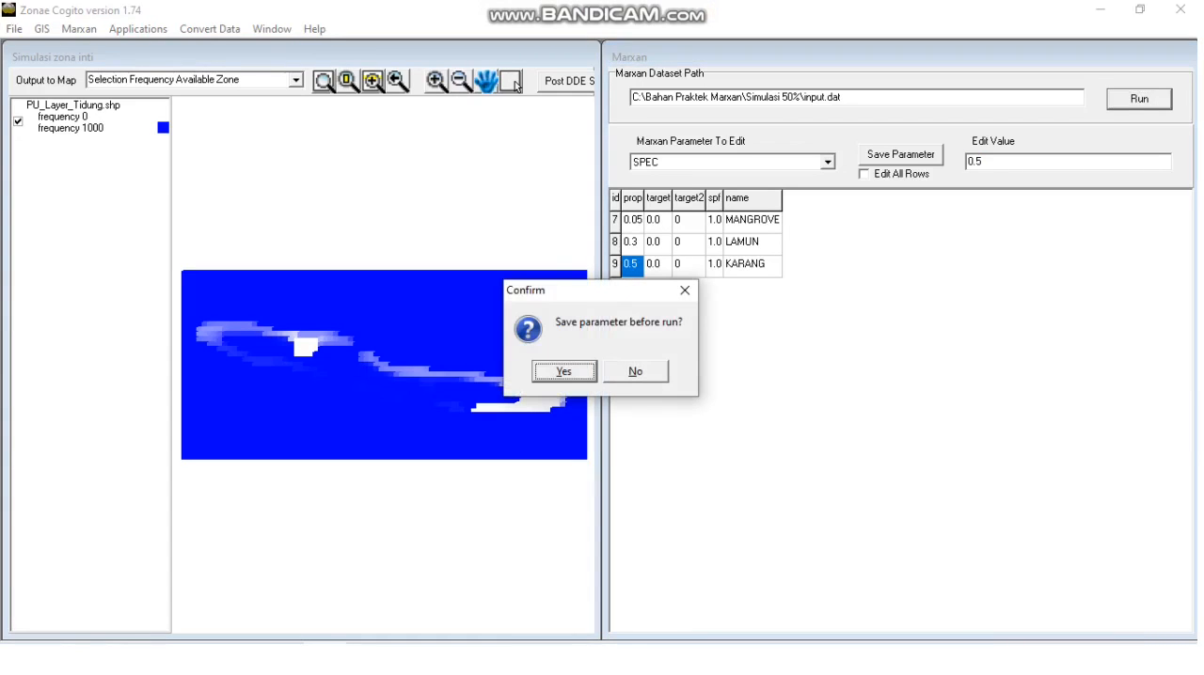
pyautogui.press('Return')
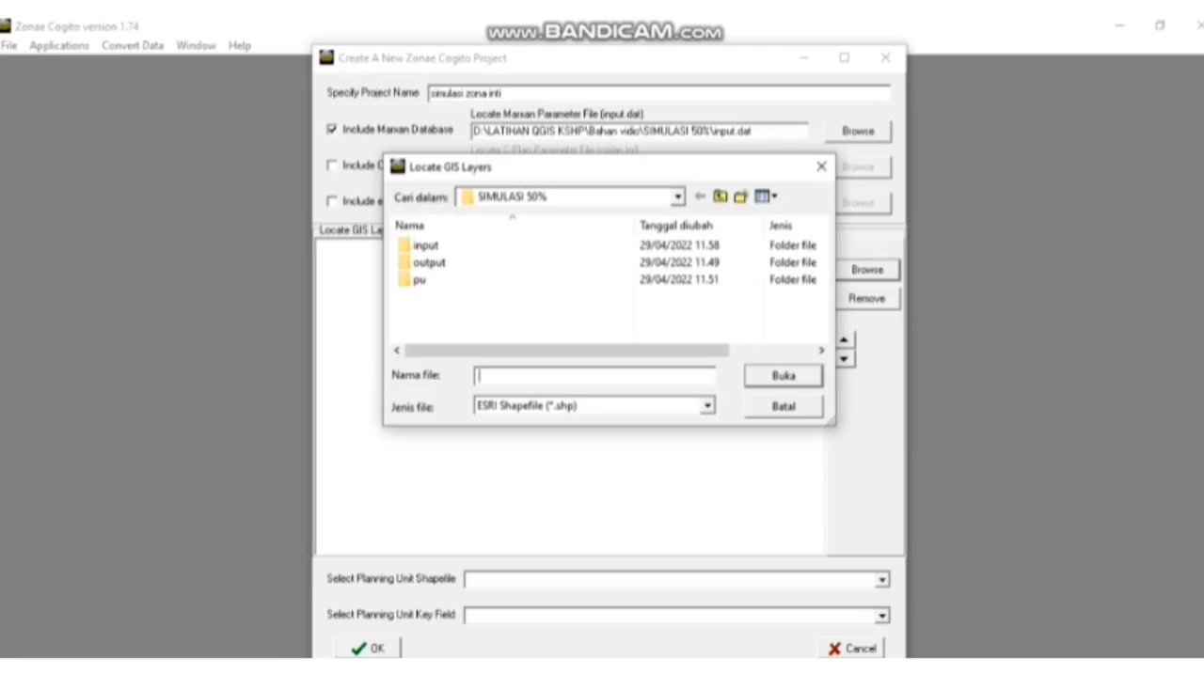
# - Add PU_Layer_Tidung.shp from the pu folder to the new project's GIS layers
pyautogui.doubleClick(494, 279)
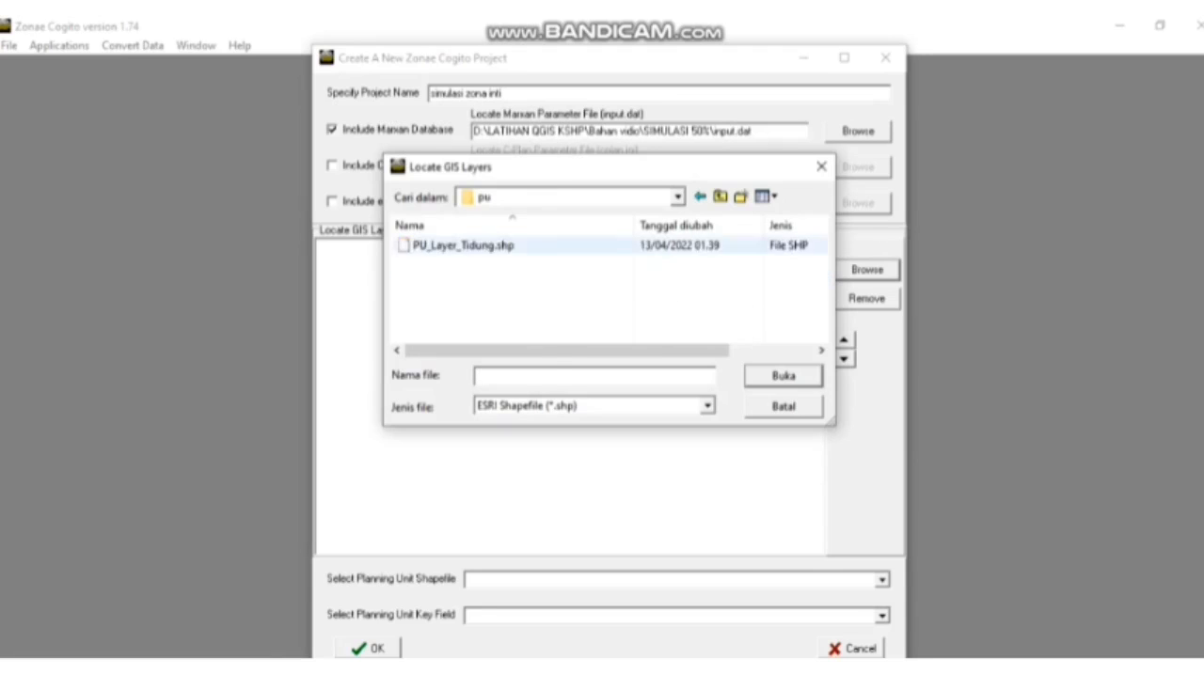
pyautogui.click(489, 245)
pyautogui.press('Return')
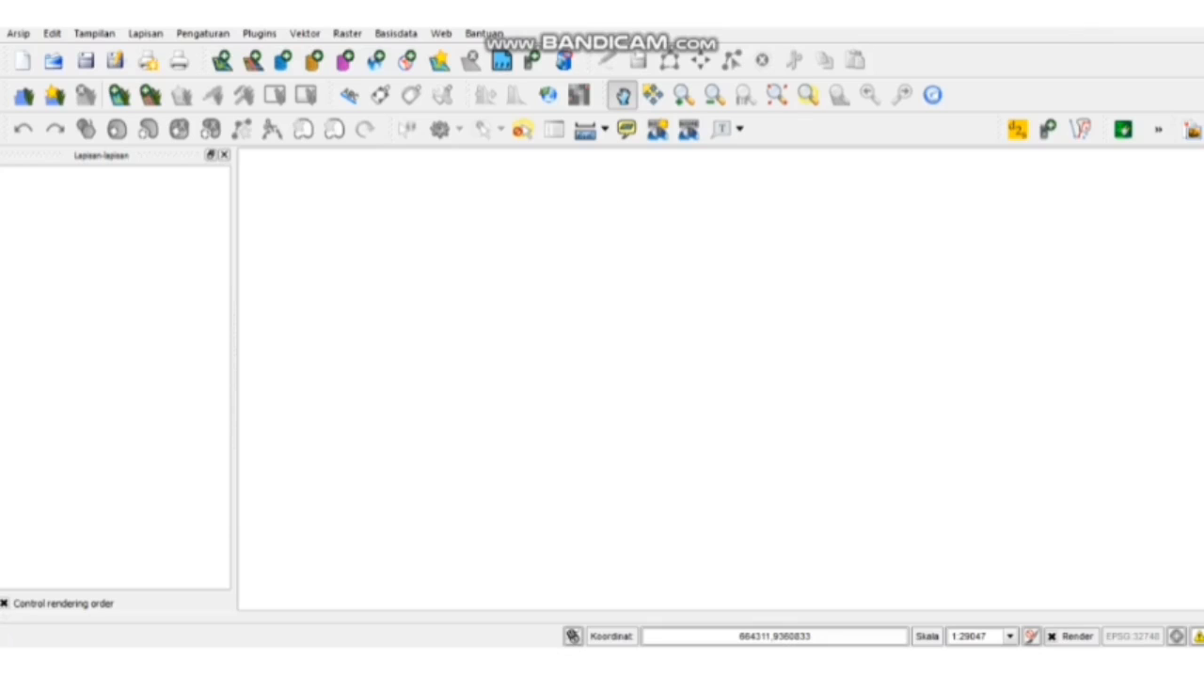
# - Add the vector layer PU_Layer_Tidung.shp from the pu folder of SIMULASI 50% to the map
pyautogui.click(235, 63)
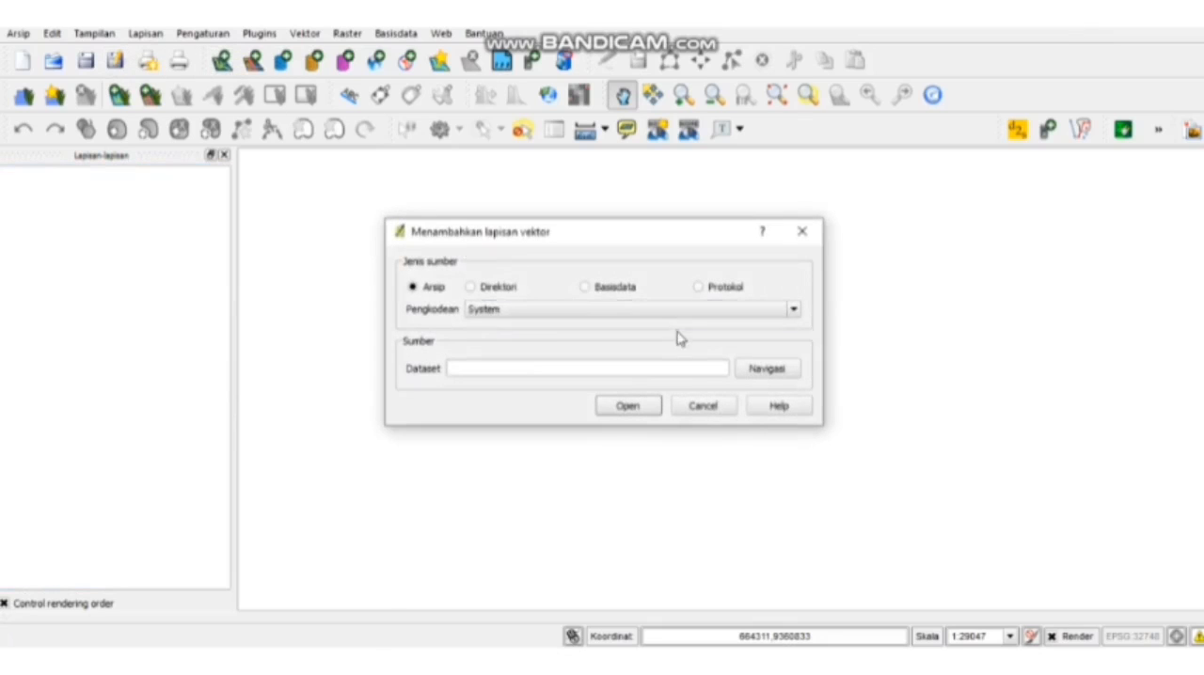
pyautogui.click(759, 375)
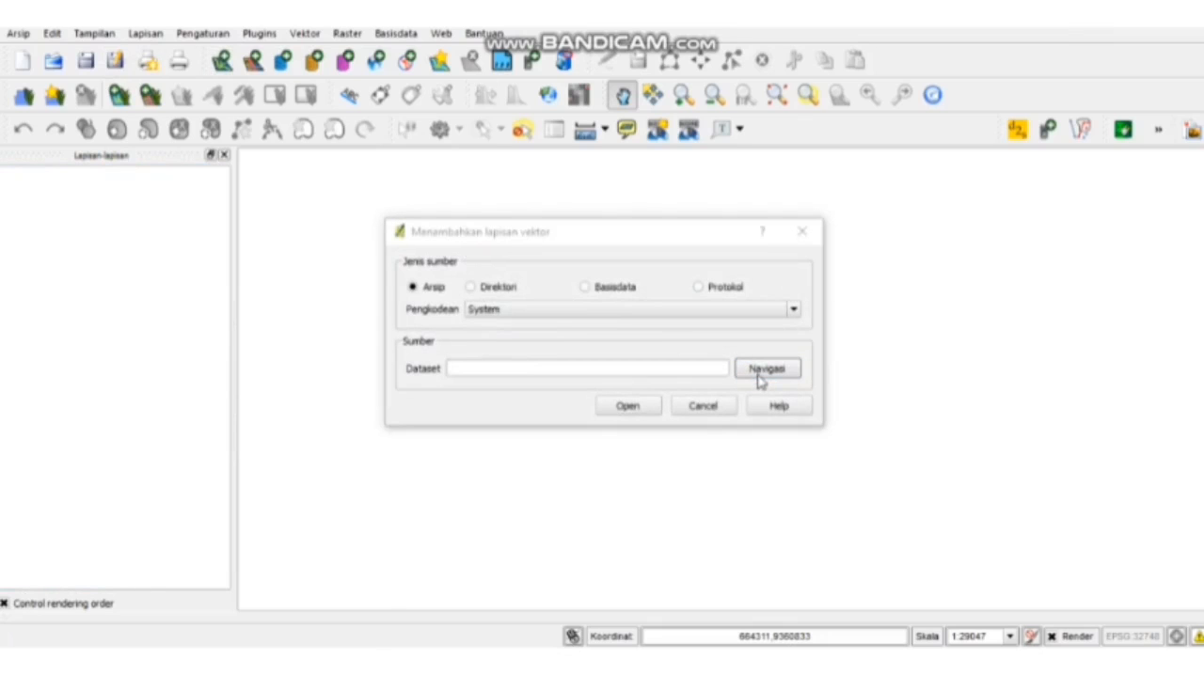
pyautogui.click(760, 374)
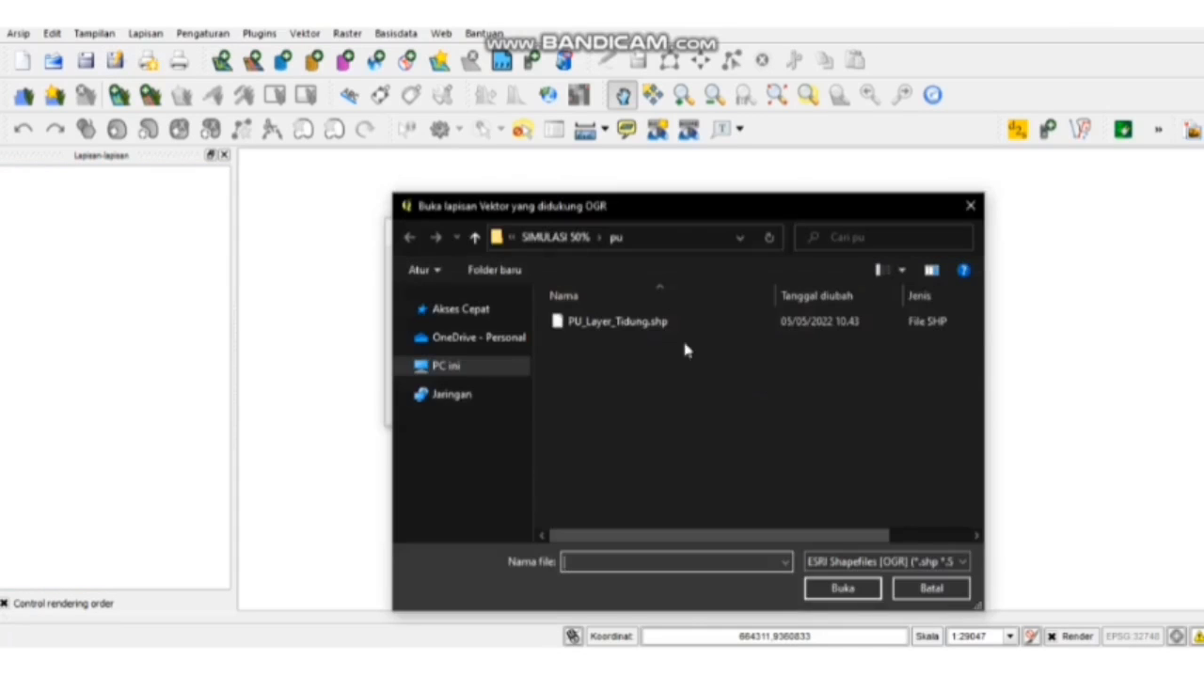
pyautogui.click(615, 325)
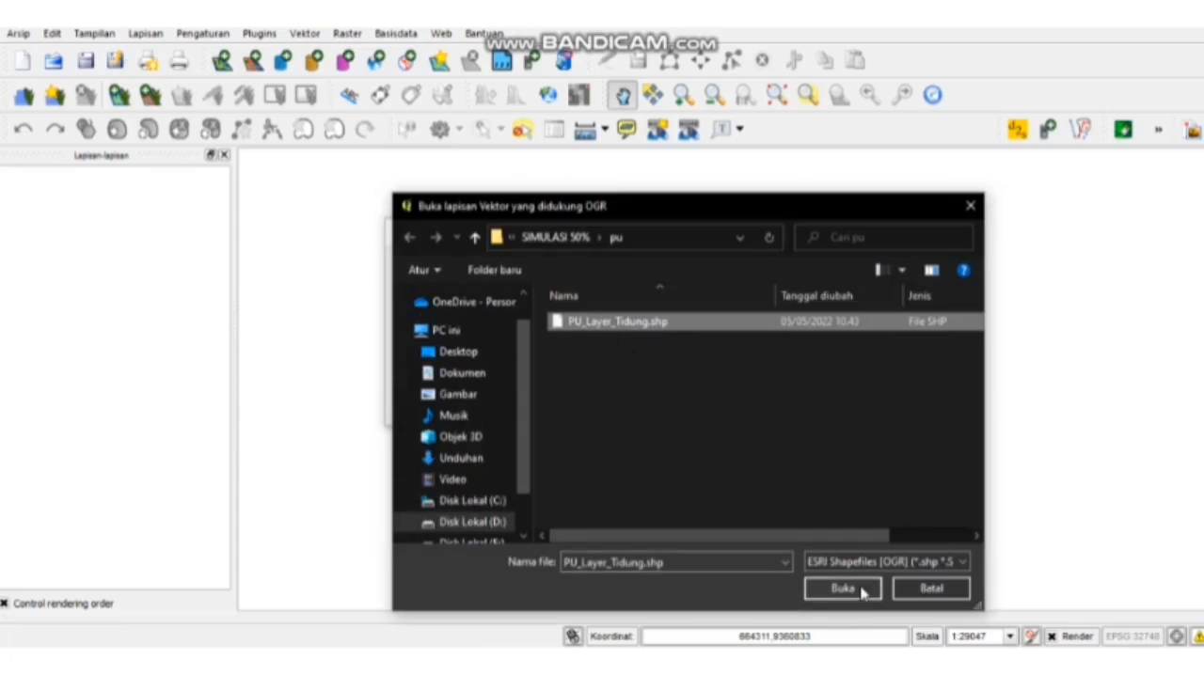
pyautogui.click(862, 591)
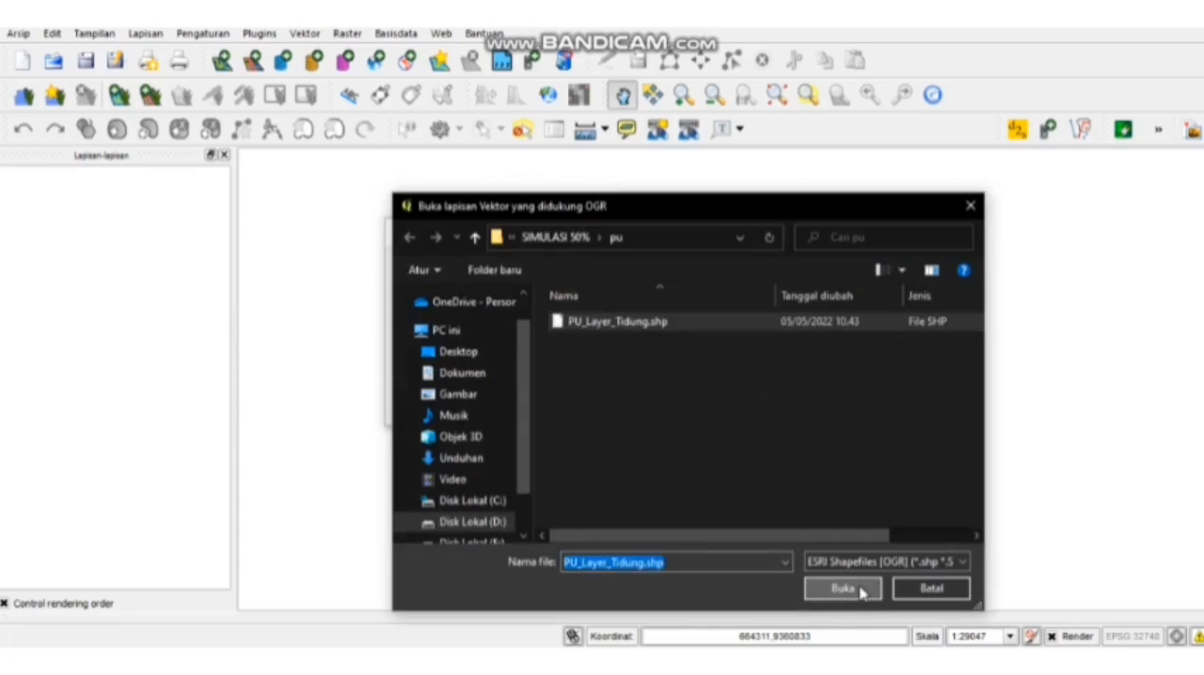
pyautogui.click(652, 406)
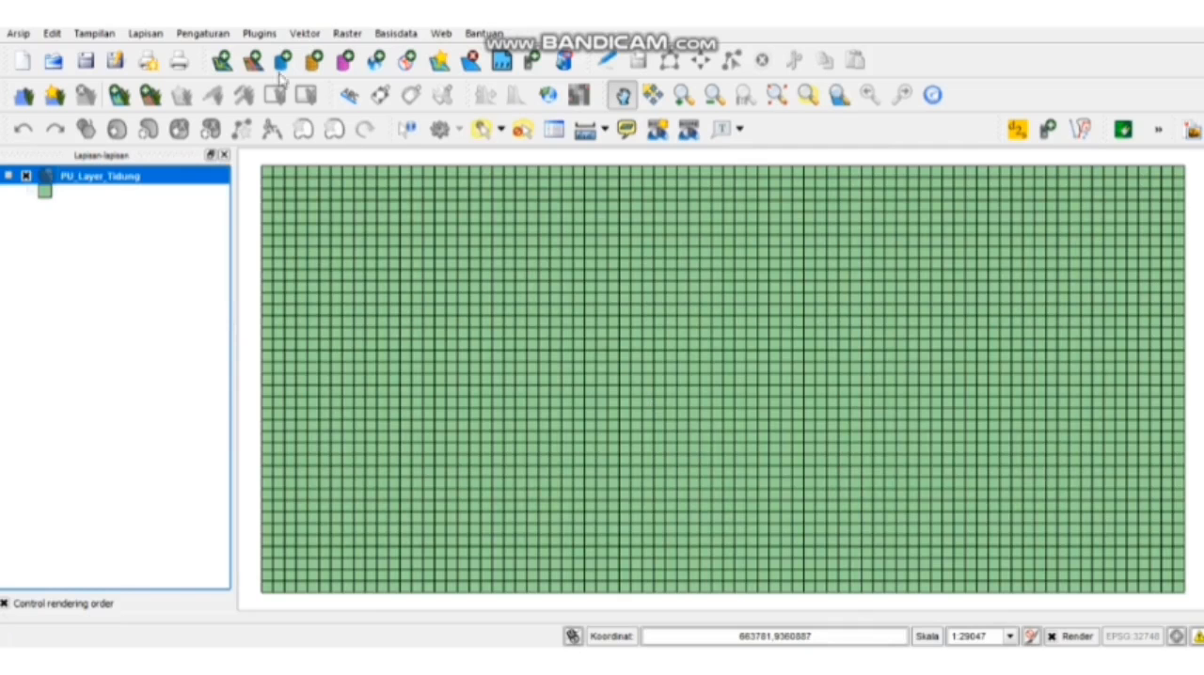
# - Start a Qmarxan import of Marxan results and choose output_best from the Output folder of SIMULASI 50% as the results file
pyautogui.click(258, 34)
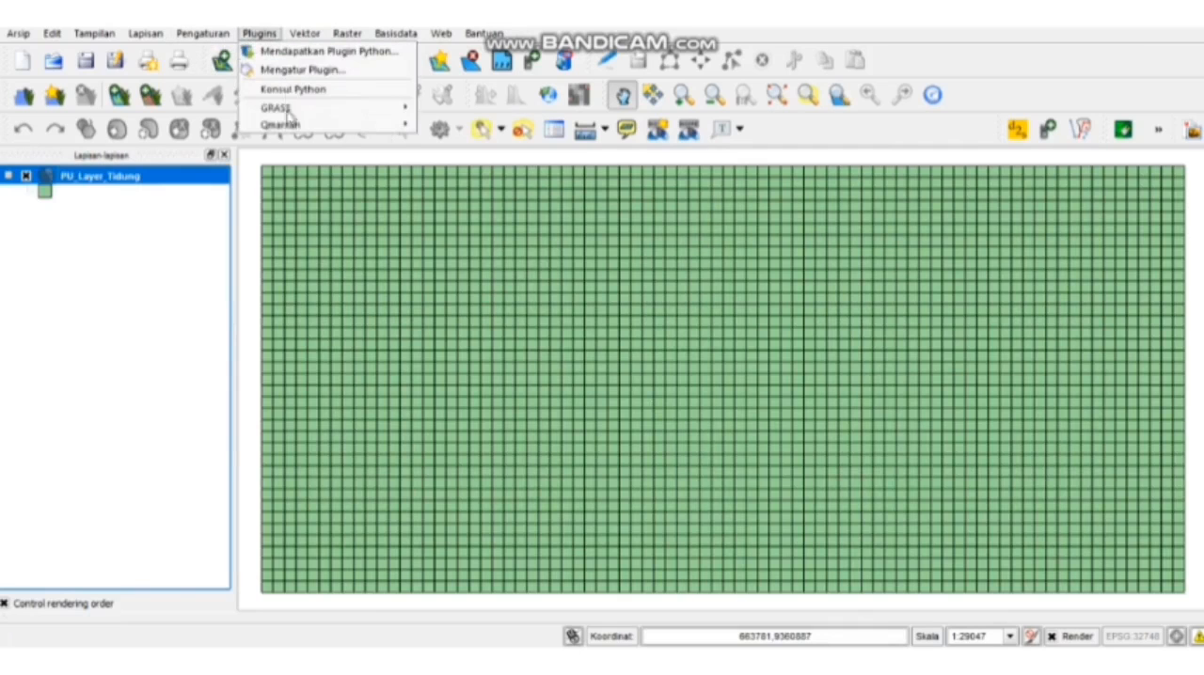
pyautogui.moveTo(282, 124)
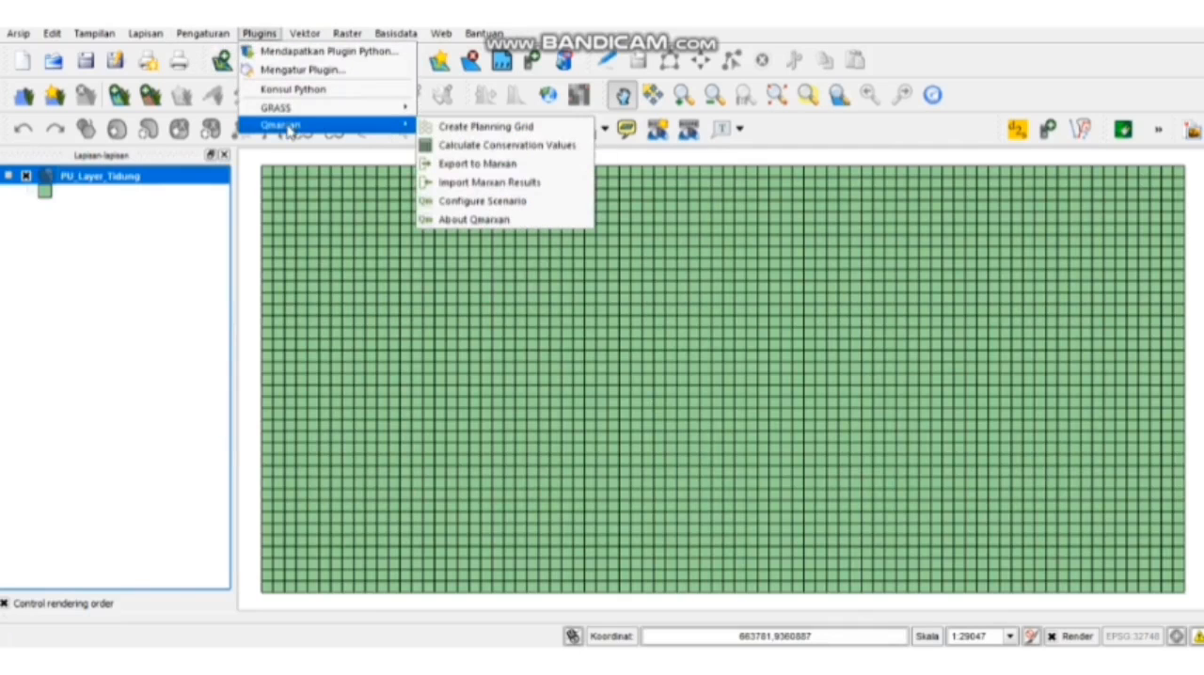
pyautogui.click(475, 183)
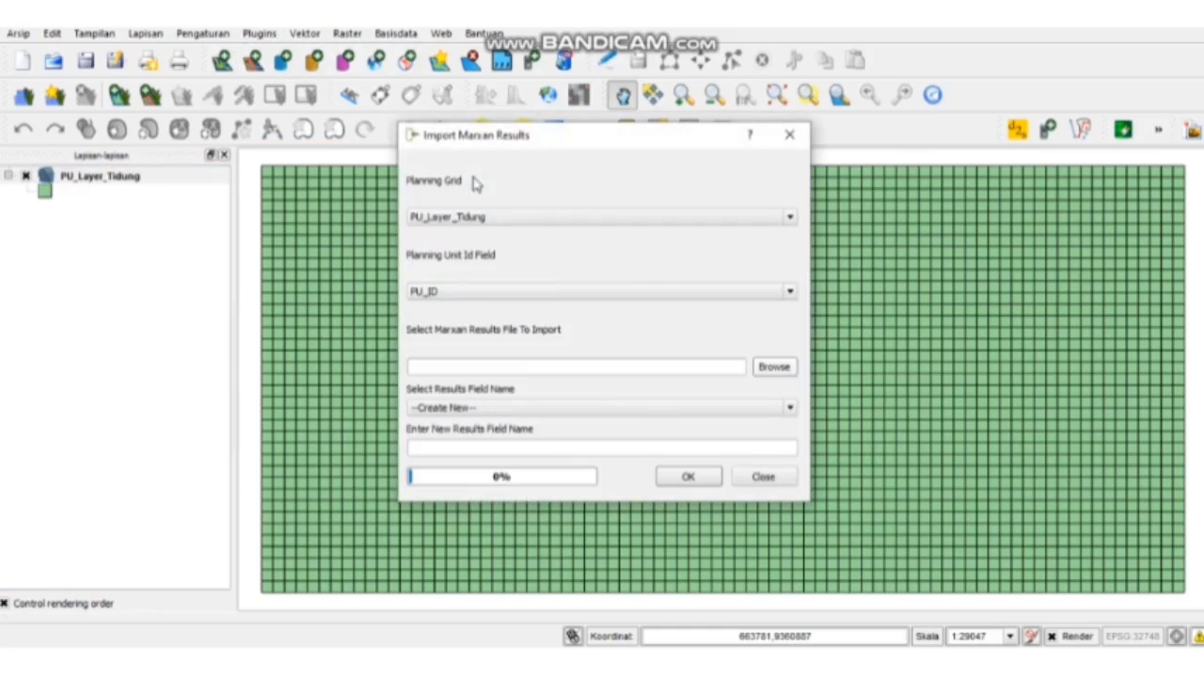
pyautogui.click(773, 367)
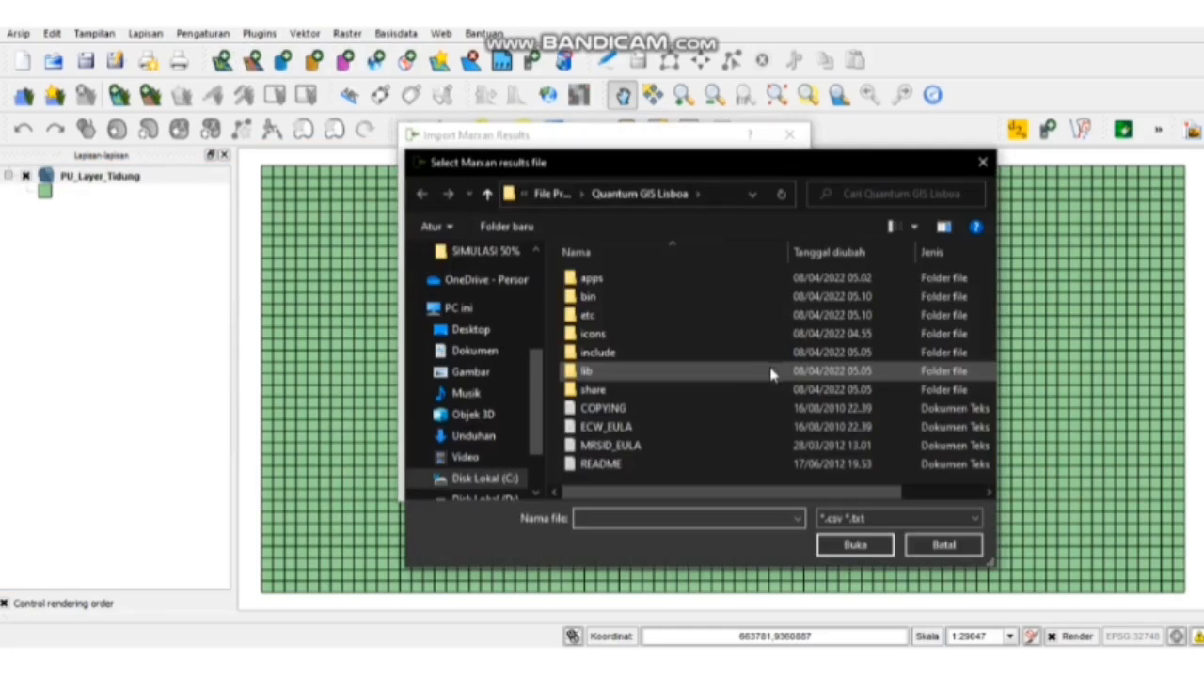
pyautogui.click(485, 252)
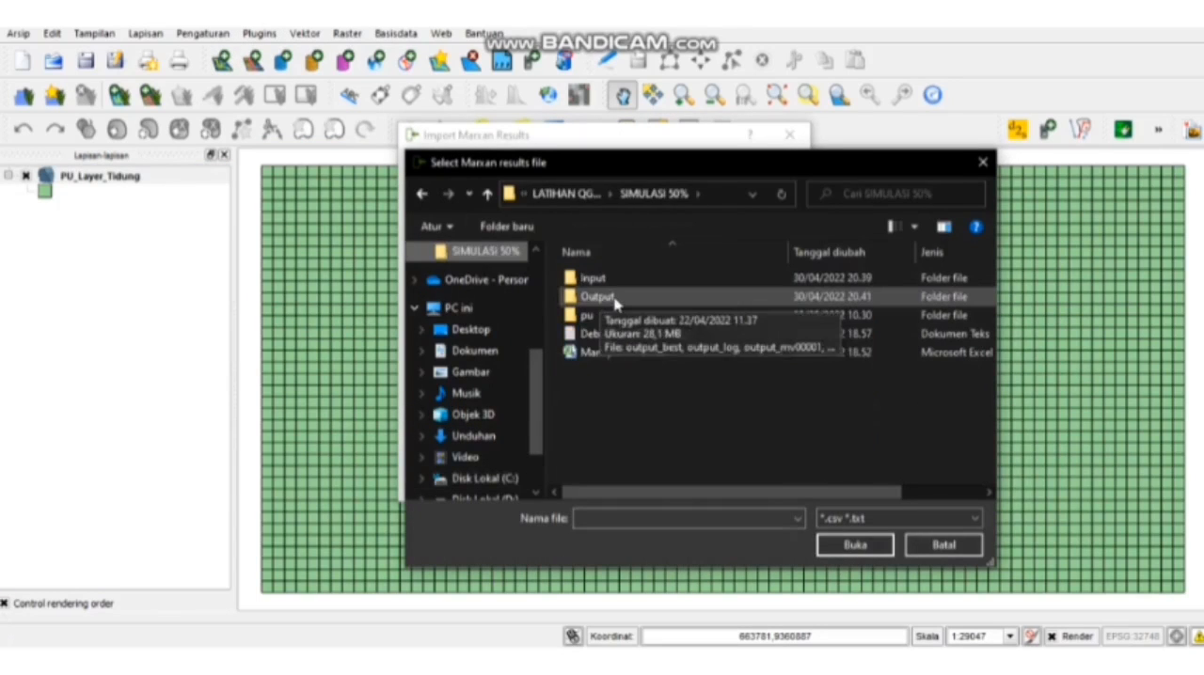
pyautogui.click(616, 299)
pyautogui.doubleClick(616, 299)
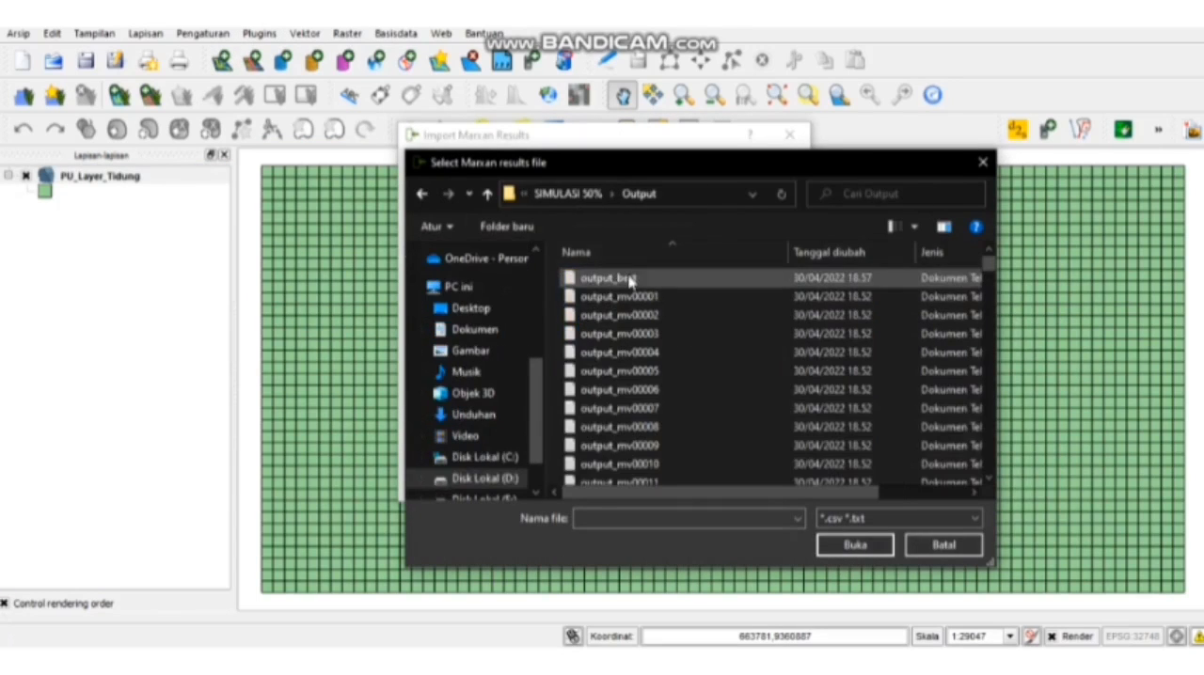
pyautogui.click(629, 281)
pyautogui.click(854, 546)
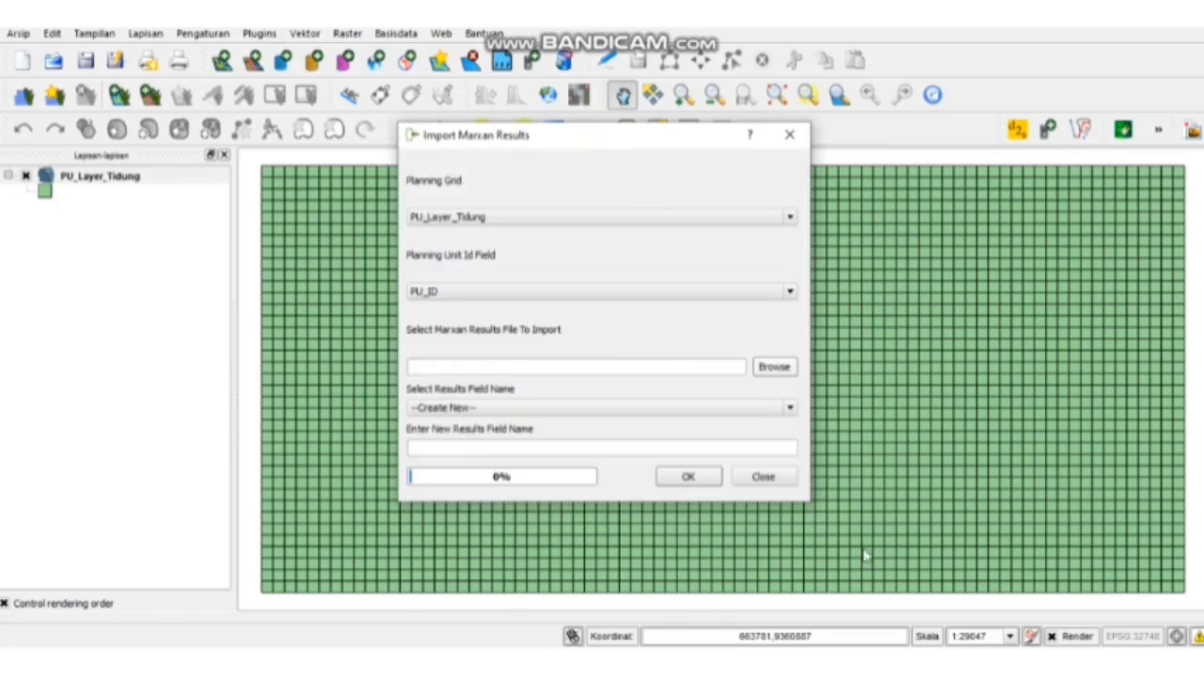
# - Name the new results field "best", run the import into PU_Layer_Tidung and close the import dialog
pyautogui.click(729, 449)
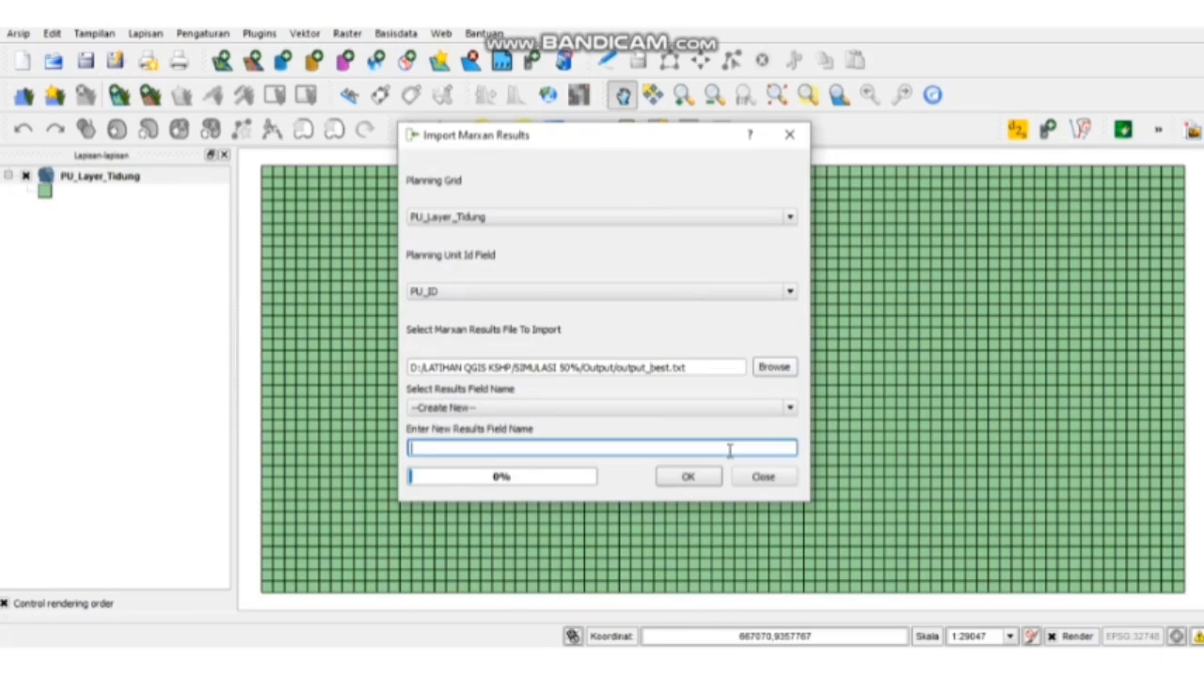
pyautogui.write('best')
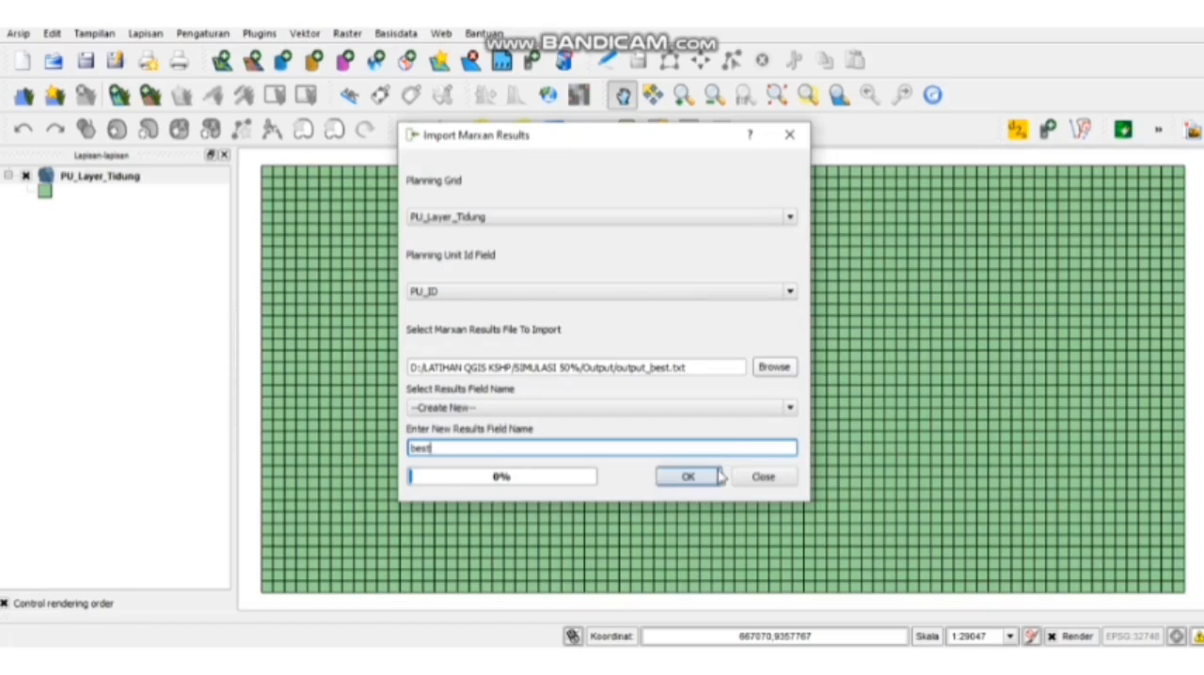
pyautogui.click(688, 477)
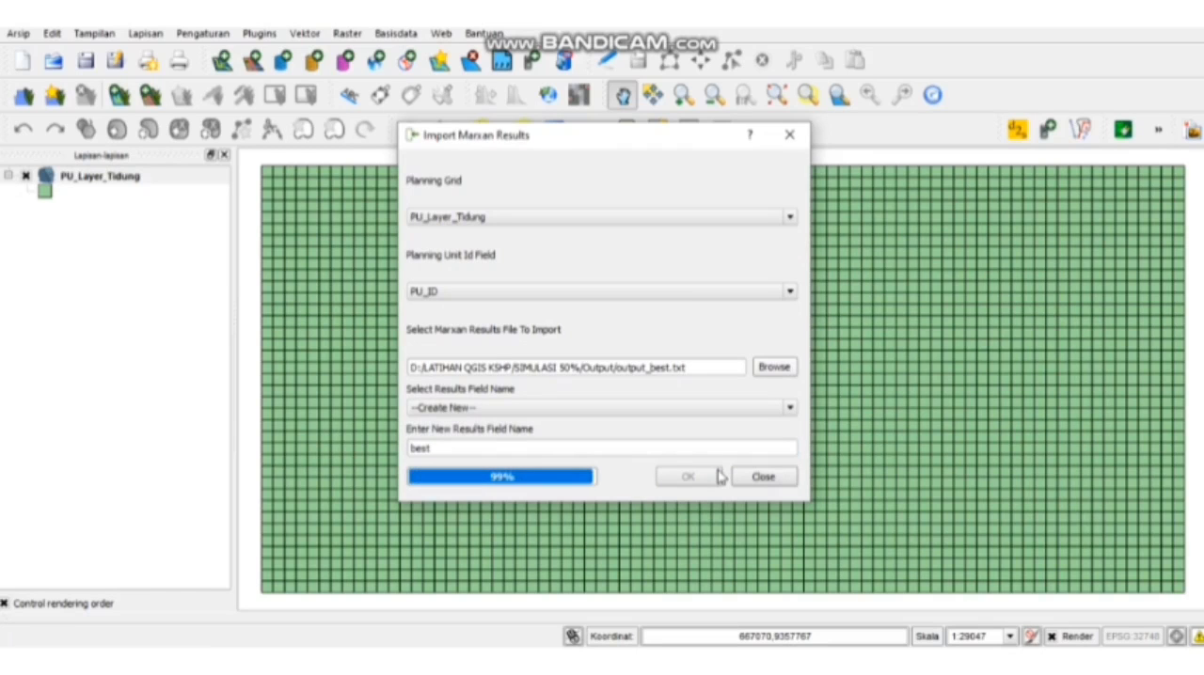
pyautogui.click(603, 344)
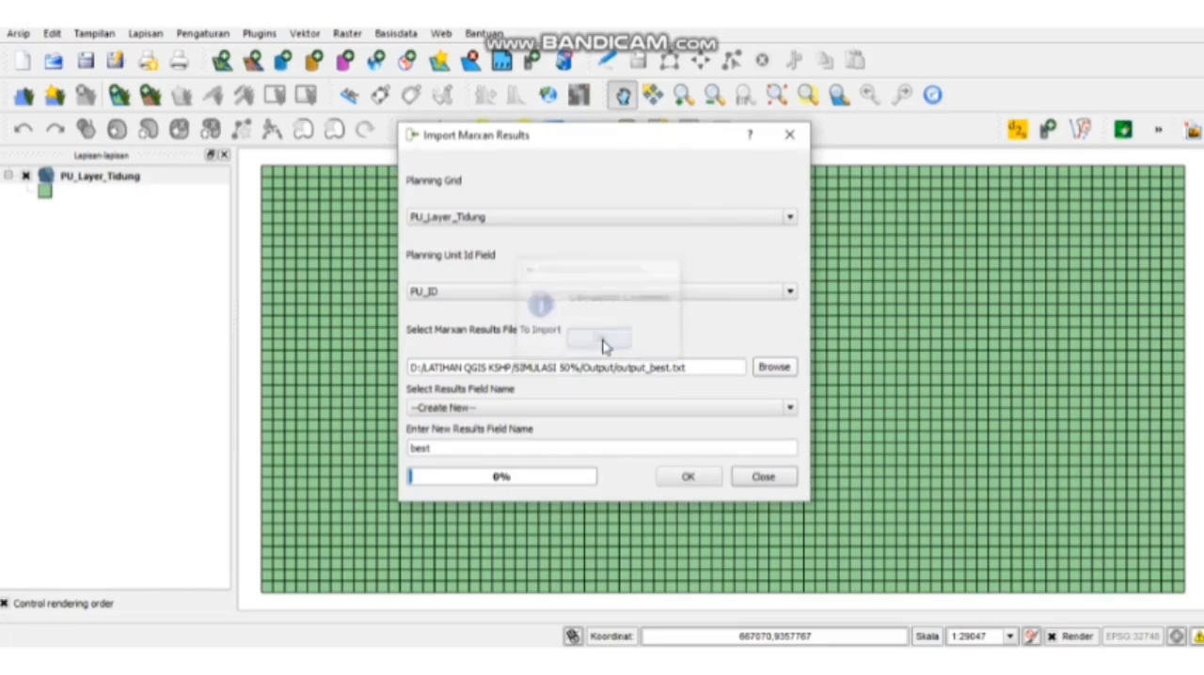
pyautogui.click(764, 477)
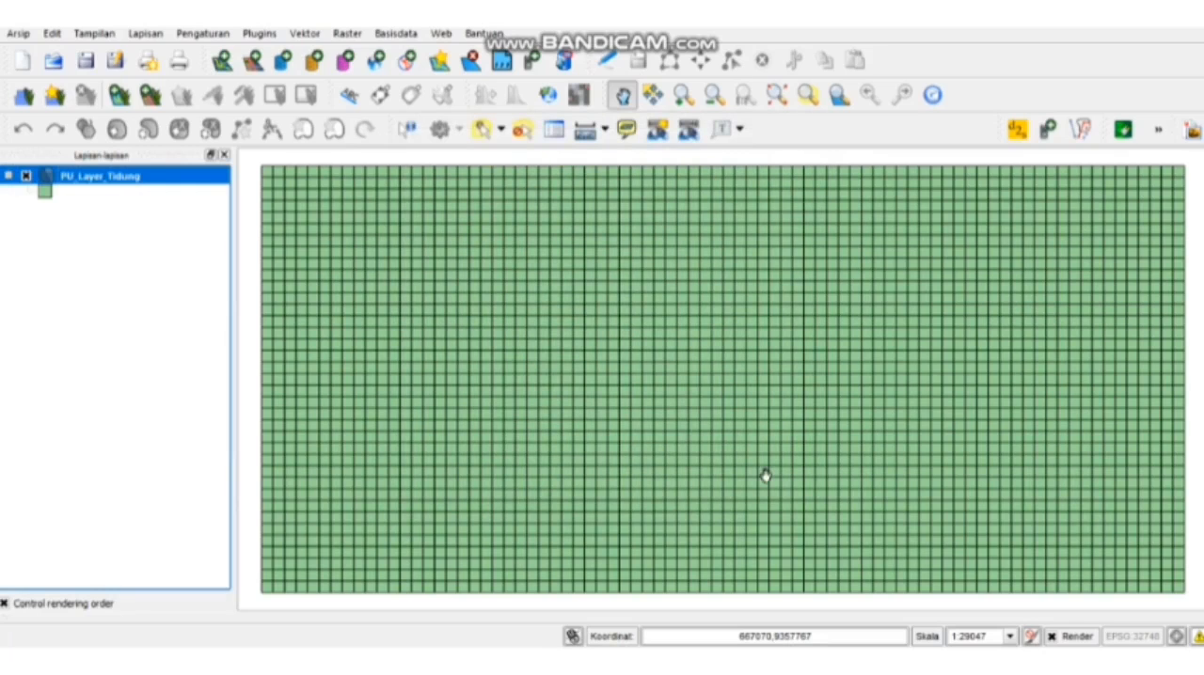
# - Apply a graduated style to PU_Layer_Tidung based on the best column
pyautogui.rightClick(187, 178)
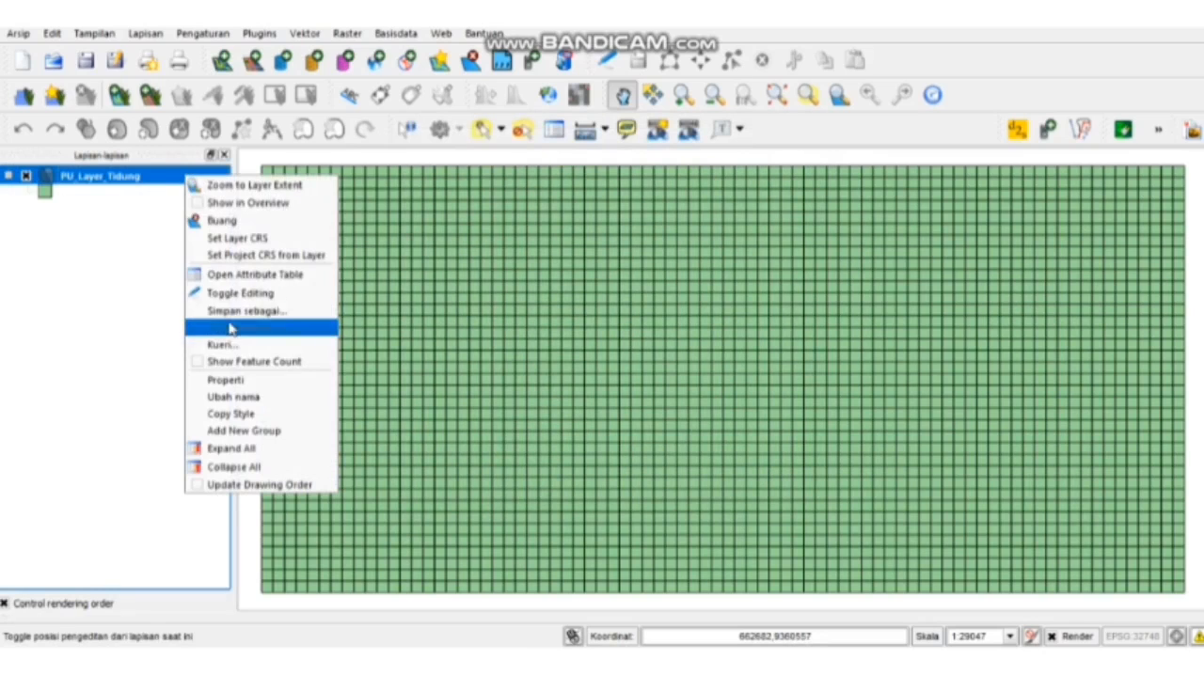
pyautogui.click(236, 381)
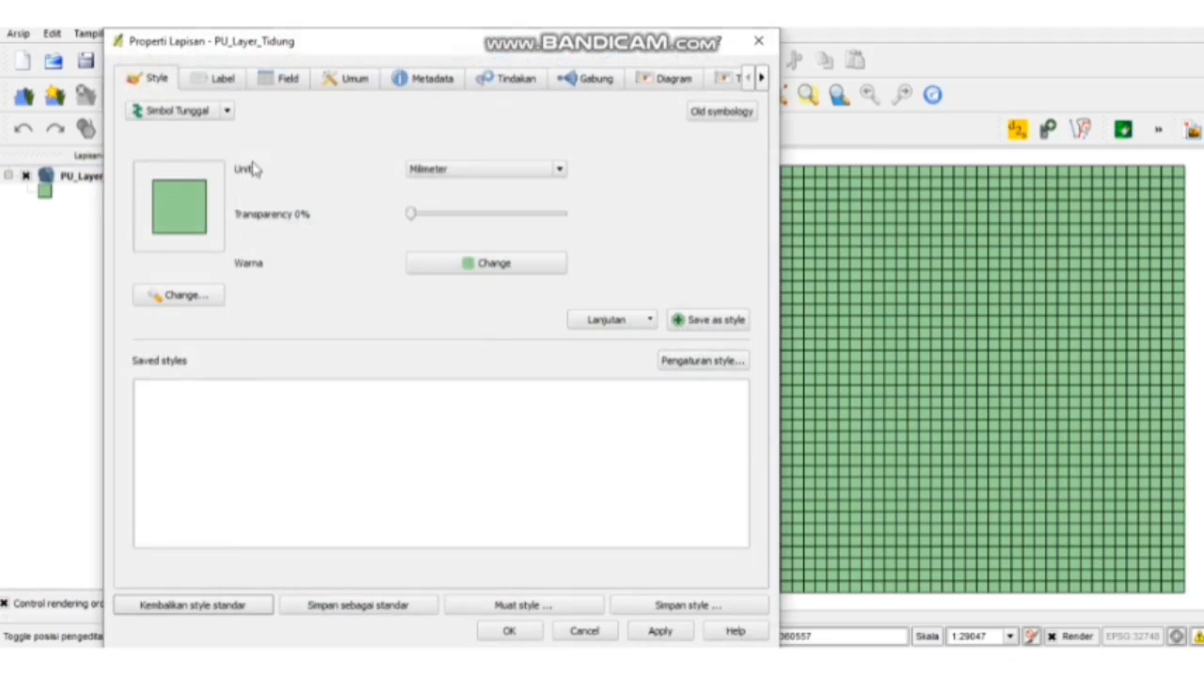
pyautogui.click(181, 113)
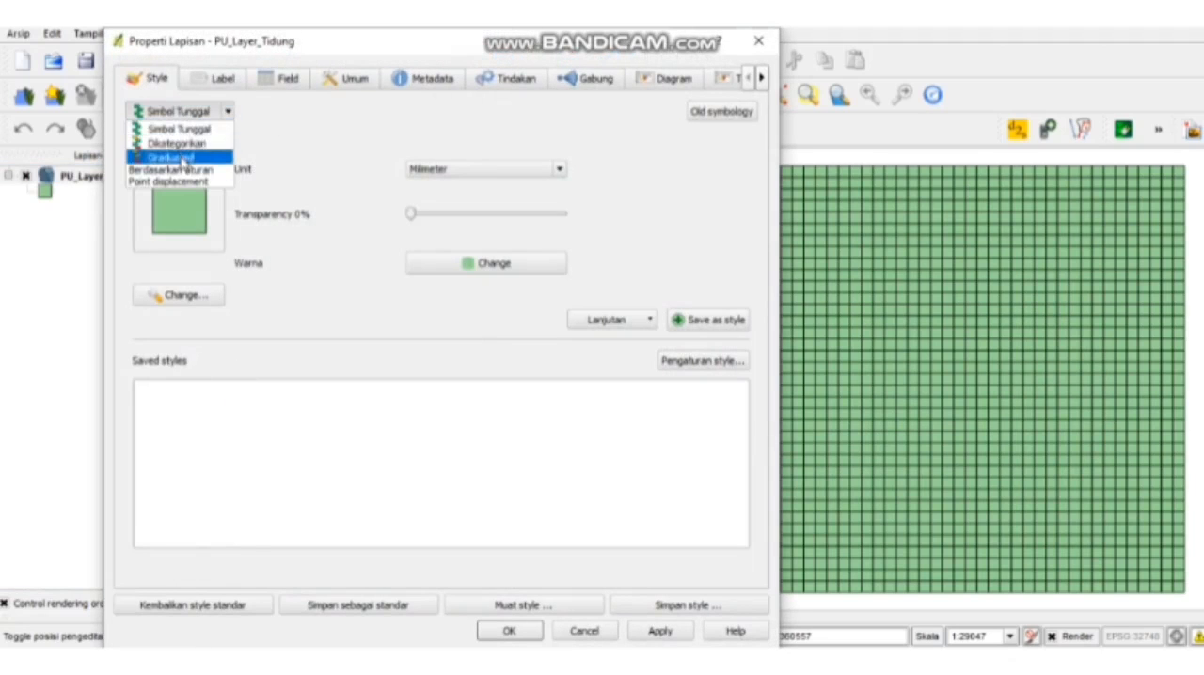
pyautogui.click(192, 154)
pyautogui.click(226, 154)
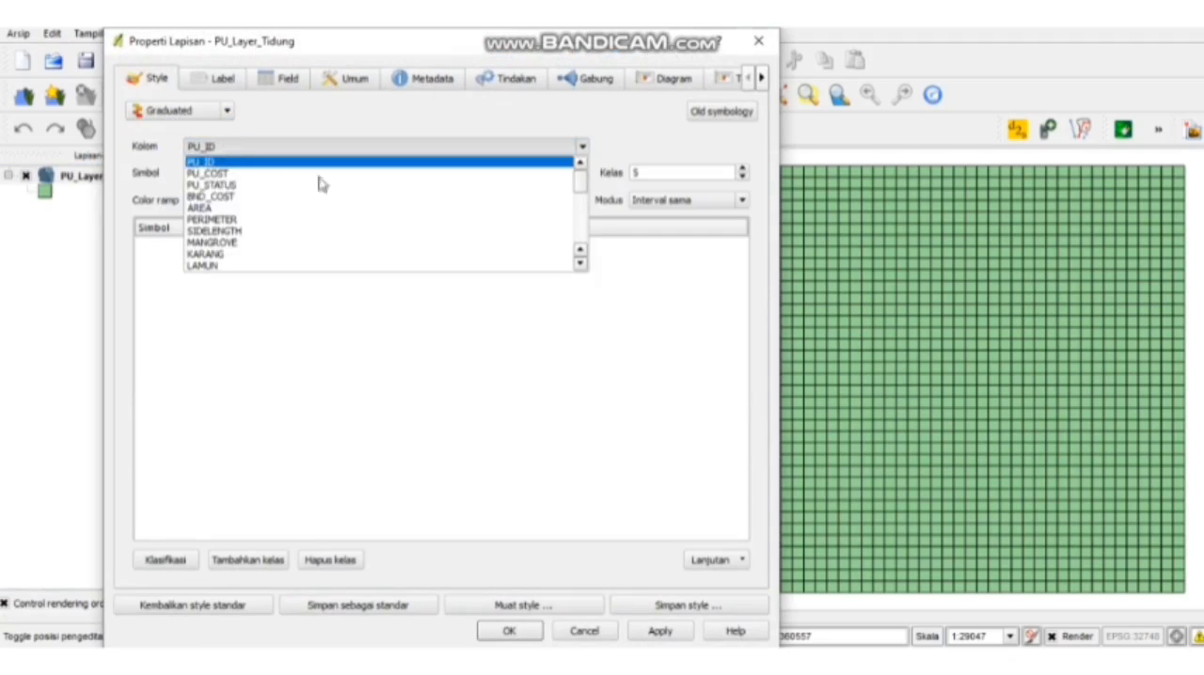
pyautogui.moveTo(576, 185); pyautogui.dragTo(582, 263)
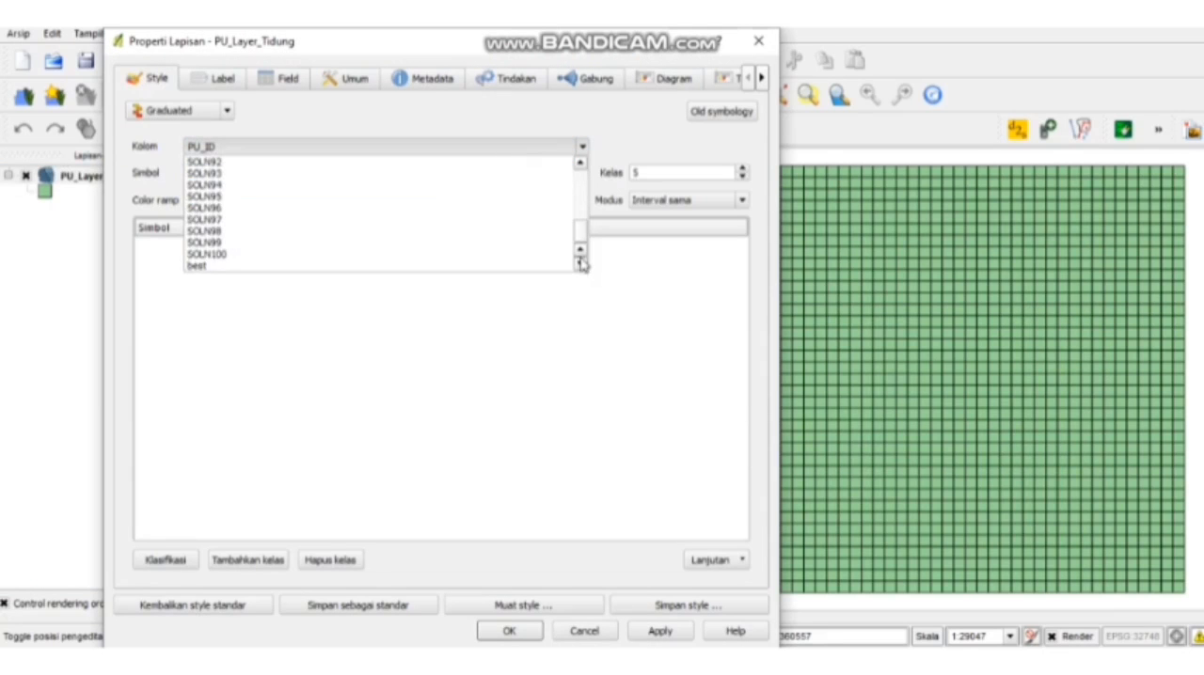
pyautogui.click(551, 268)
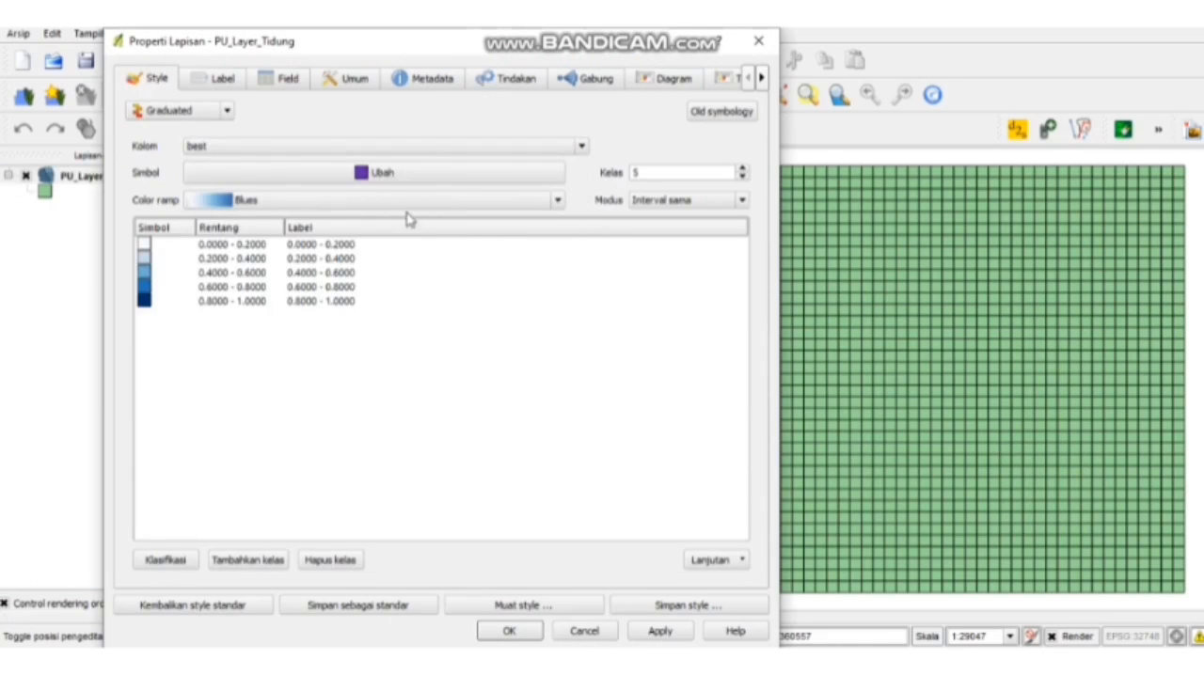
pyautogui.click(661, 631)
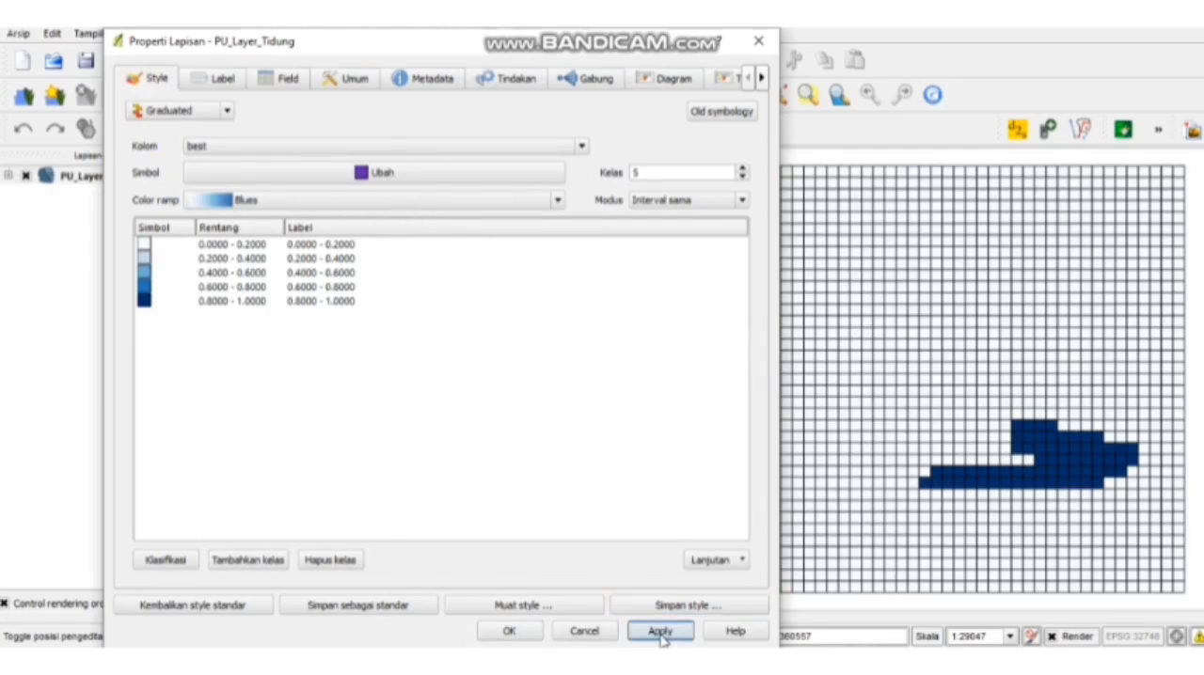
pyautogui.click(758, 40)
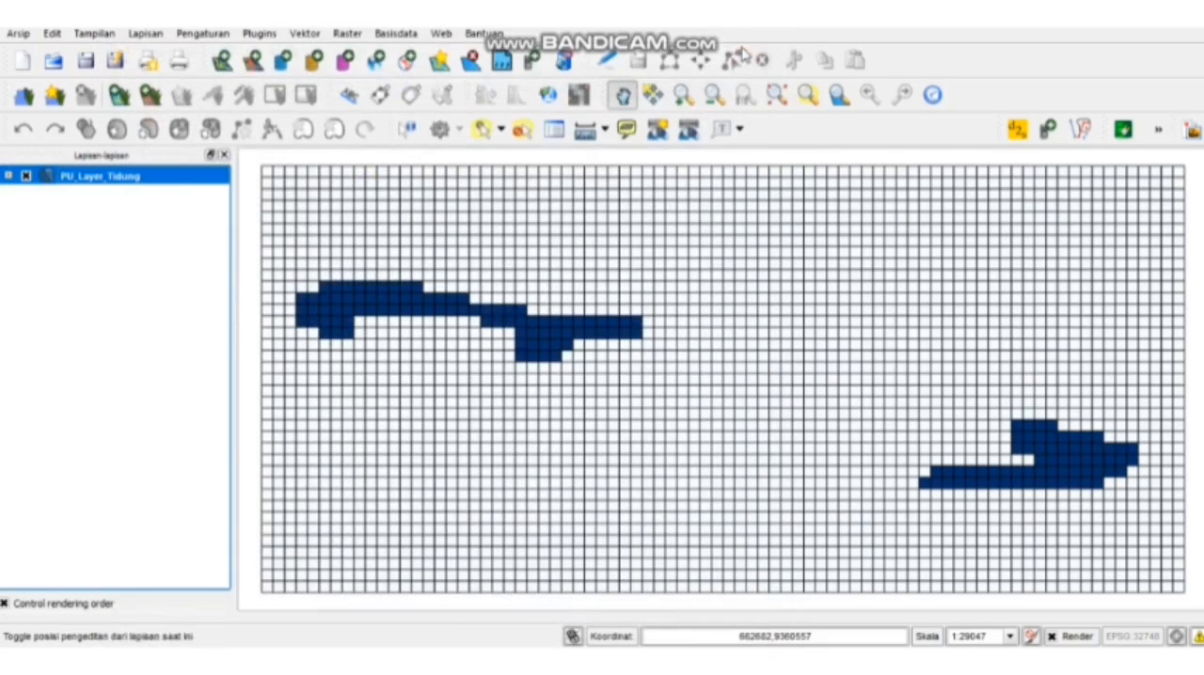
# - Change the graduated style of PU_Layer_Tidung to use the SSOLN column and apply it
pyautogui.rightClick(173, 184)
pyautogui.click(224, 388)
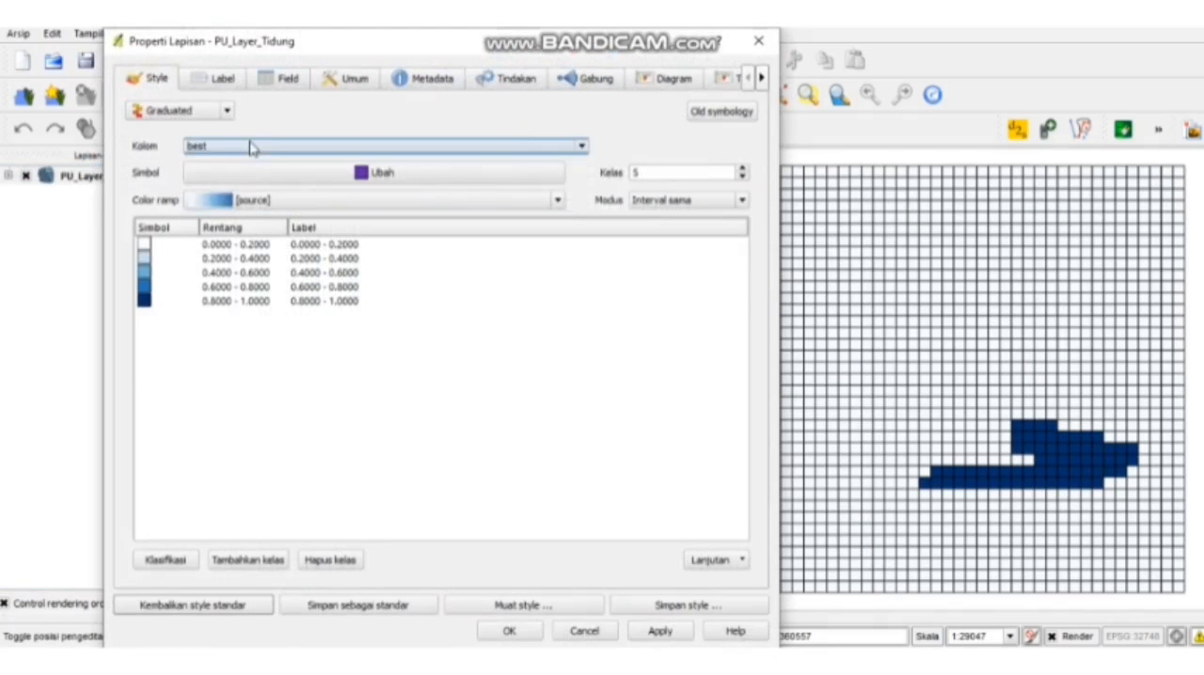
pyautogui.click(250, 148)
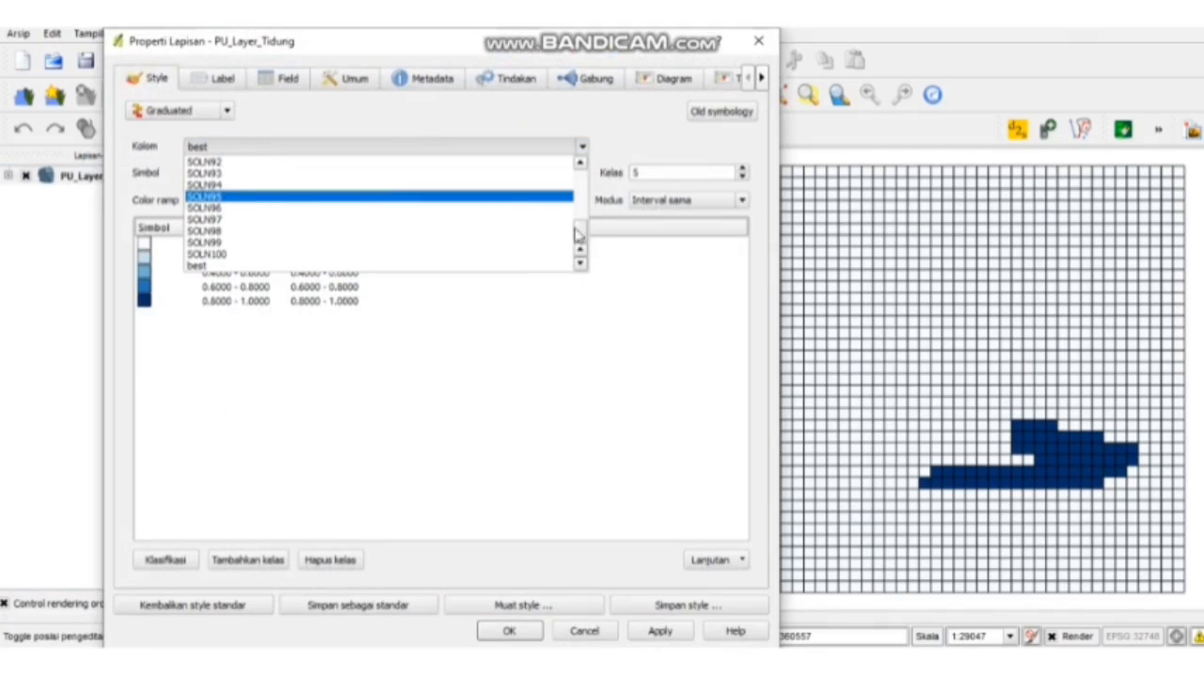
pyautogui.moveTo(576, 233); pyautogui.dragTo(582, 194)
pyautogui.click(386, 209)
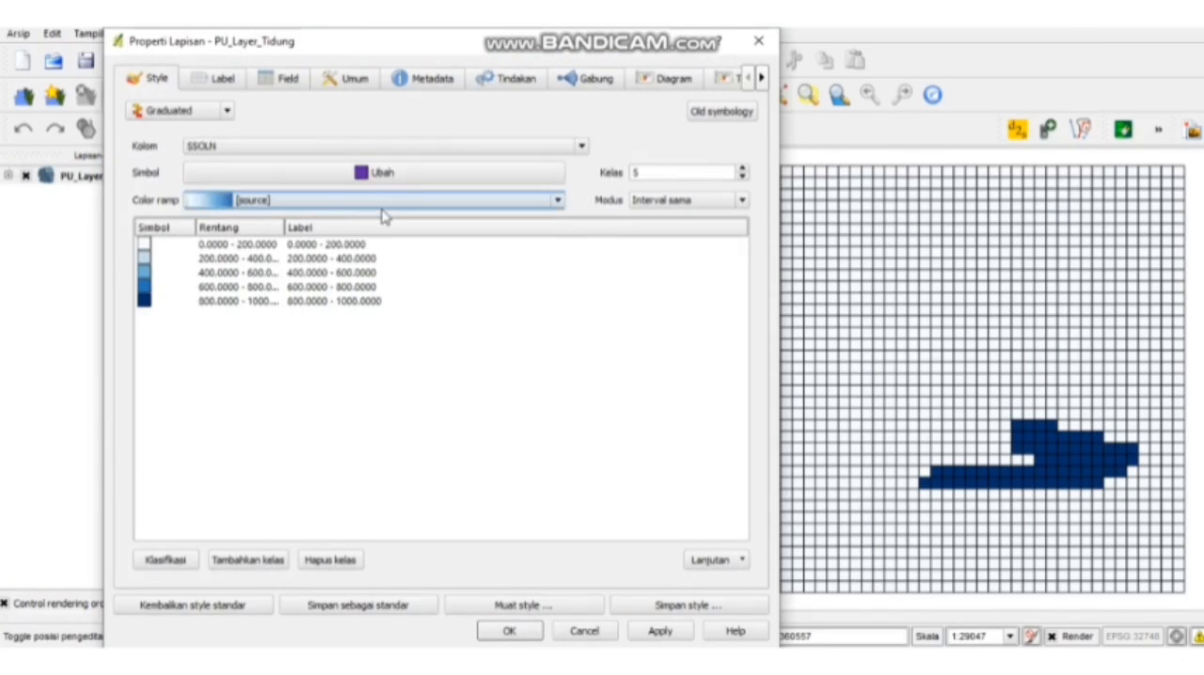
pyautogui.click(679, 634)
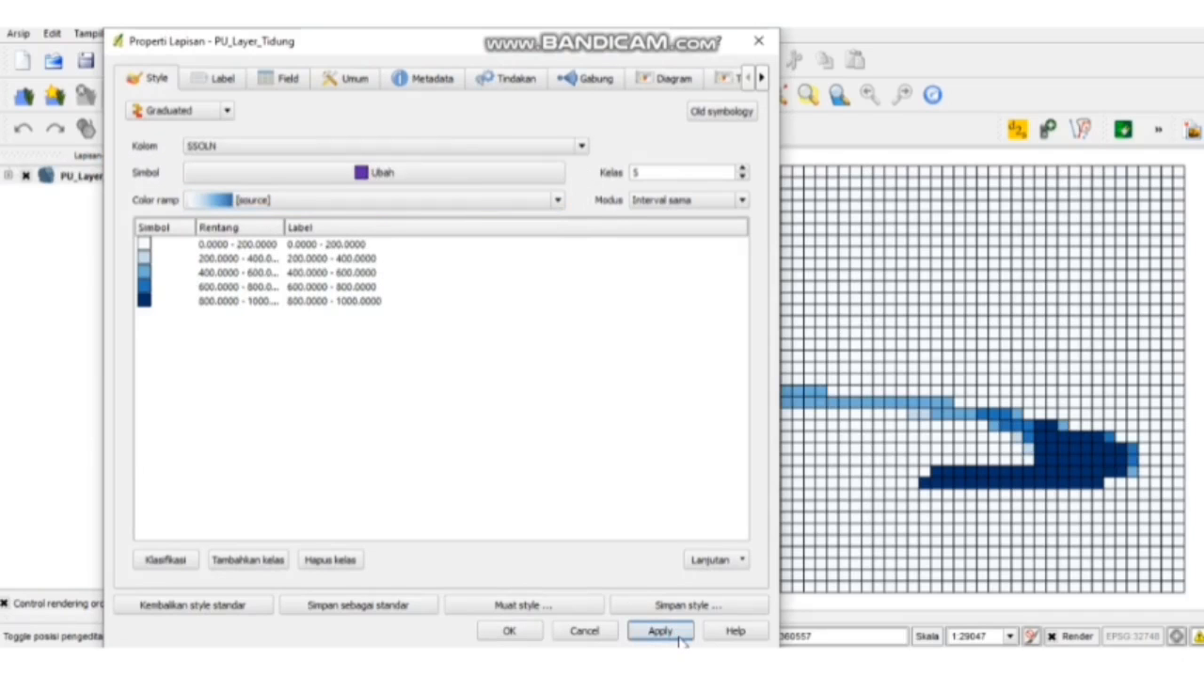
pyautogui.click(535, 633)
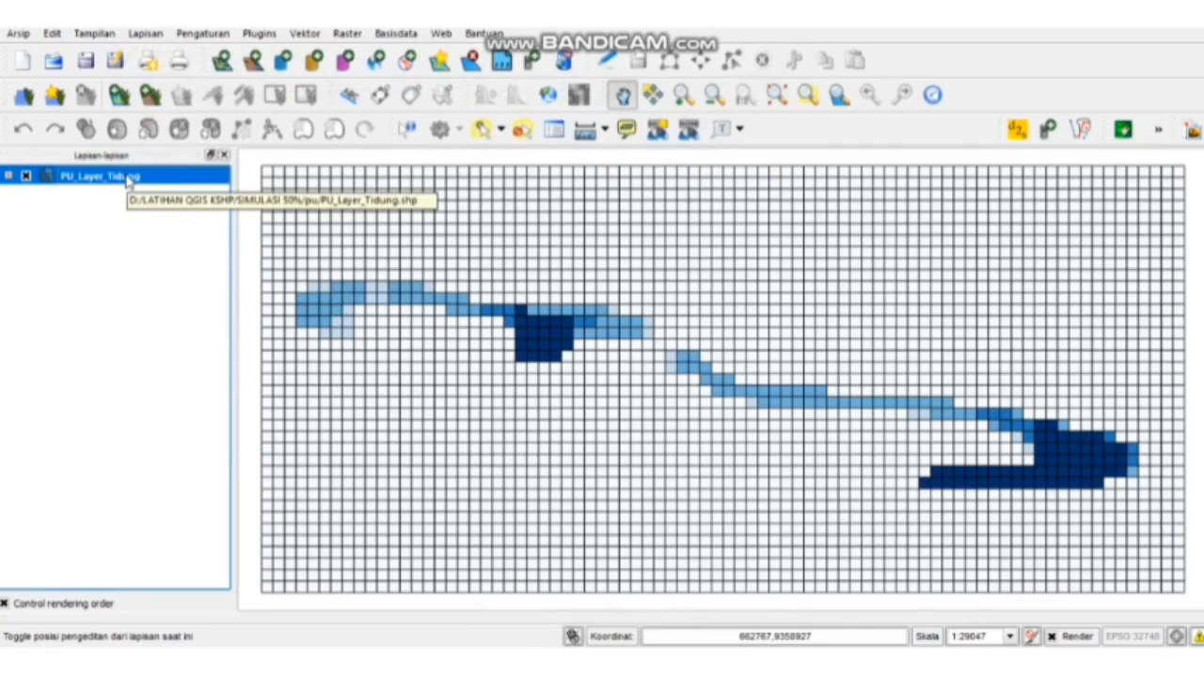
# - Add Daratan.shp from the Bahan Praktek Marxan folder in LATIHAN QGIS KSHP to the map as a vector layer
pyautogui.click(222, 64)
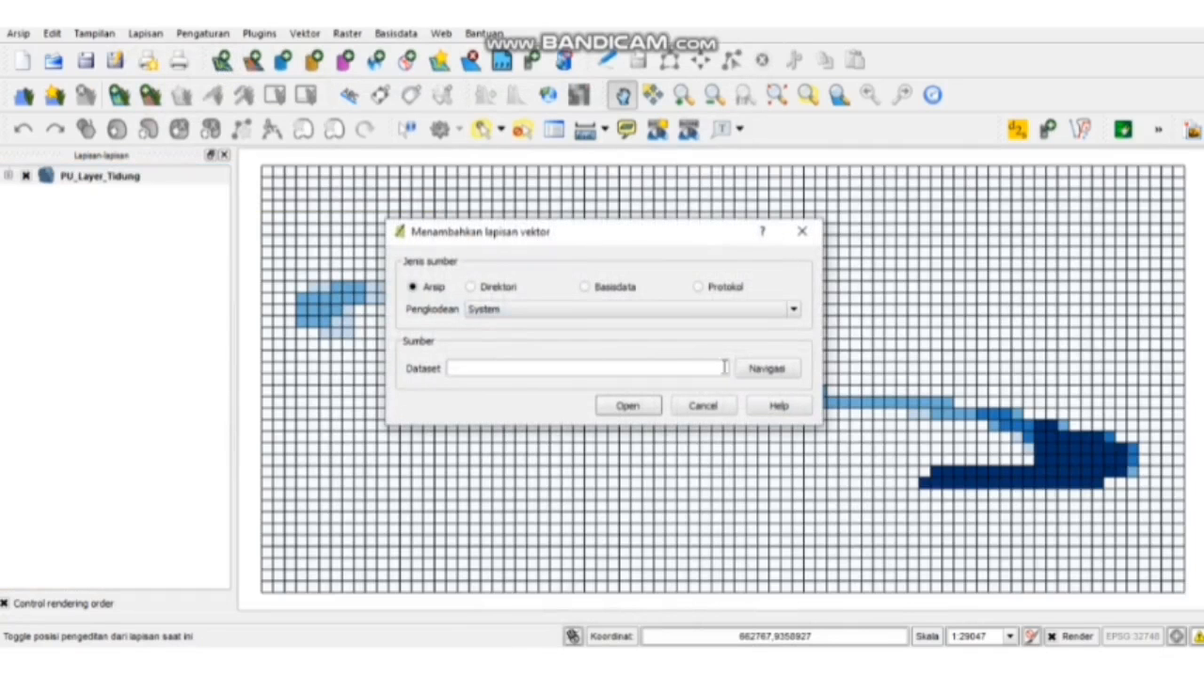
pyautogui.click(766, 373)
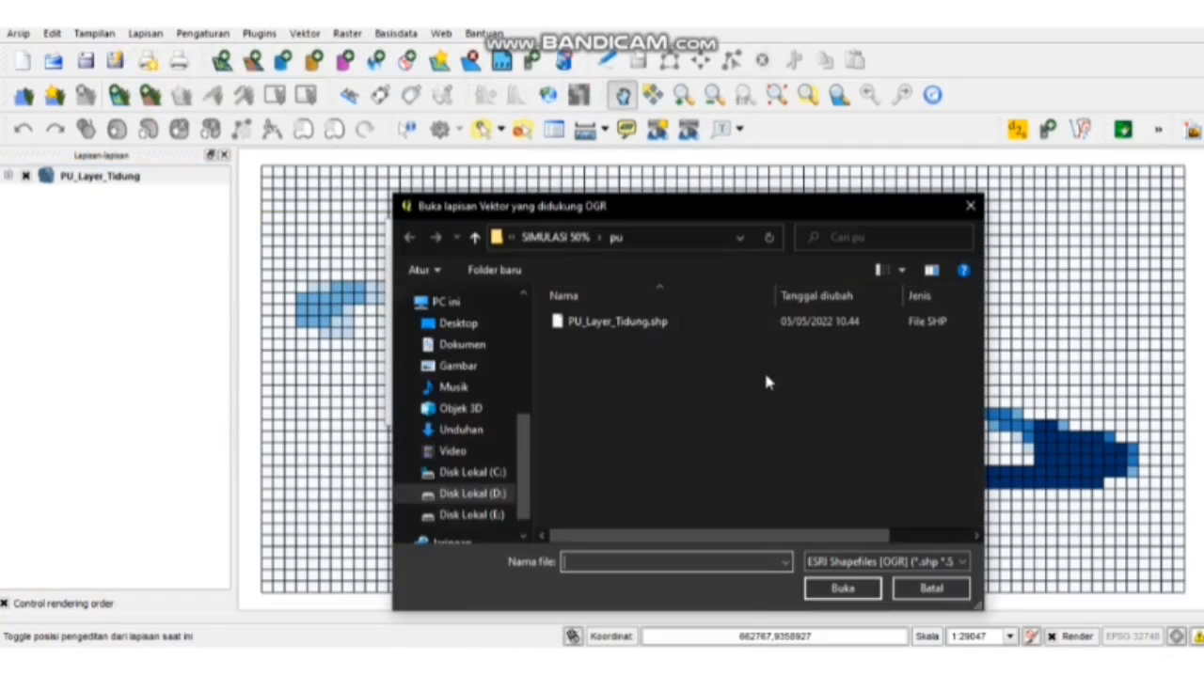
pyautogui.click(513, 240)
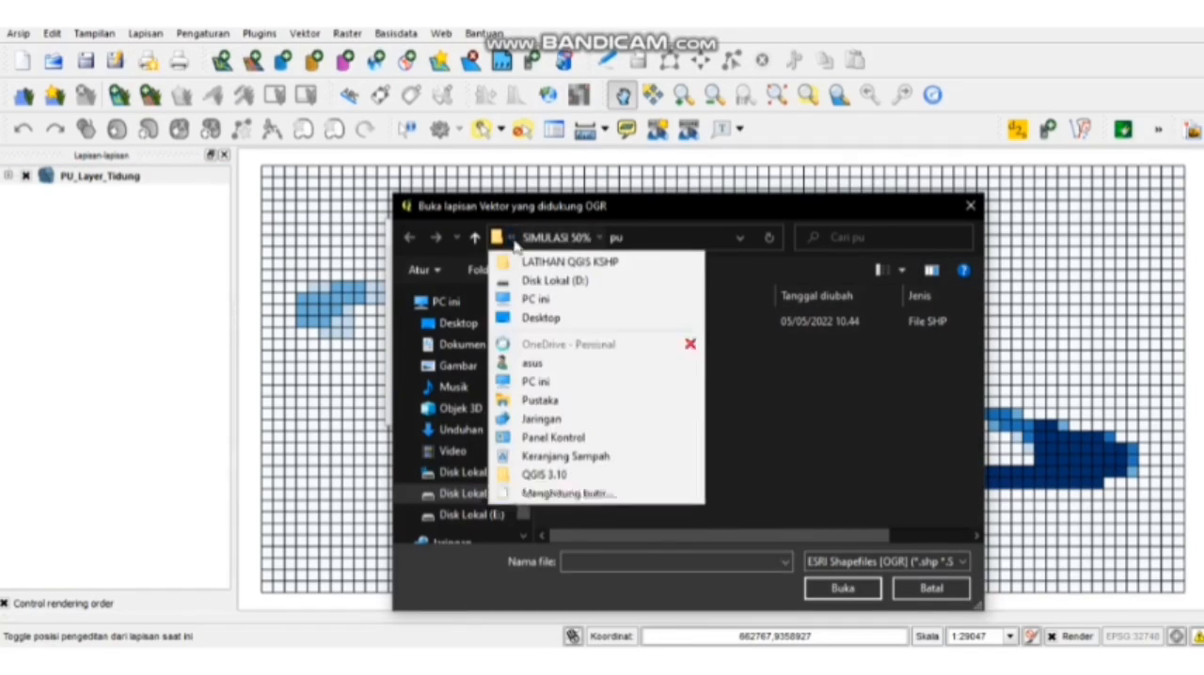
pyautogui.click(569, 262)
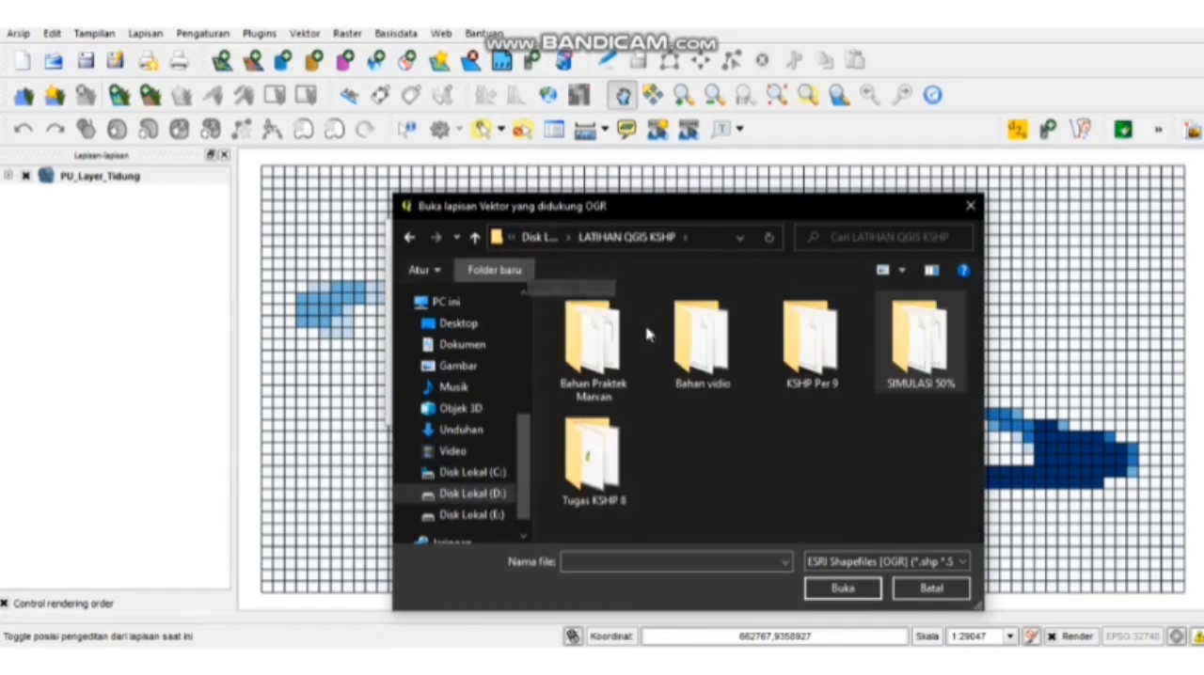
pyautogui.doubleClick(592, 341)
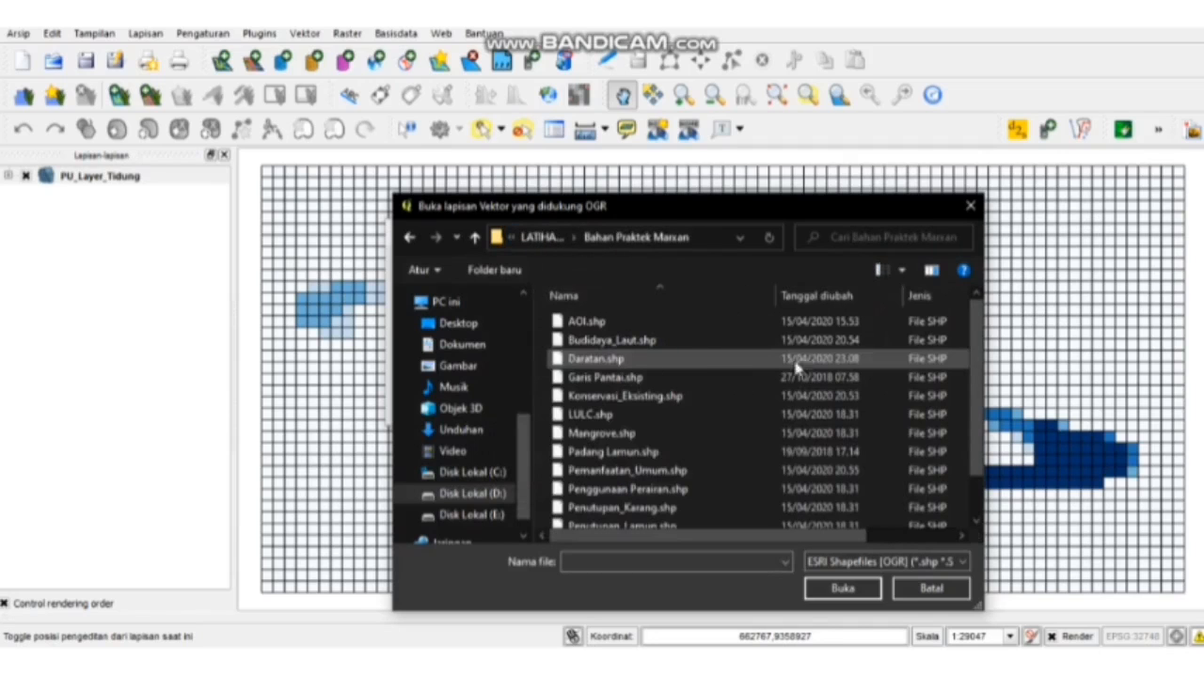
pyautogui.click(784, 363)
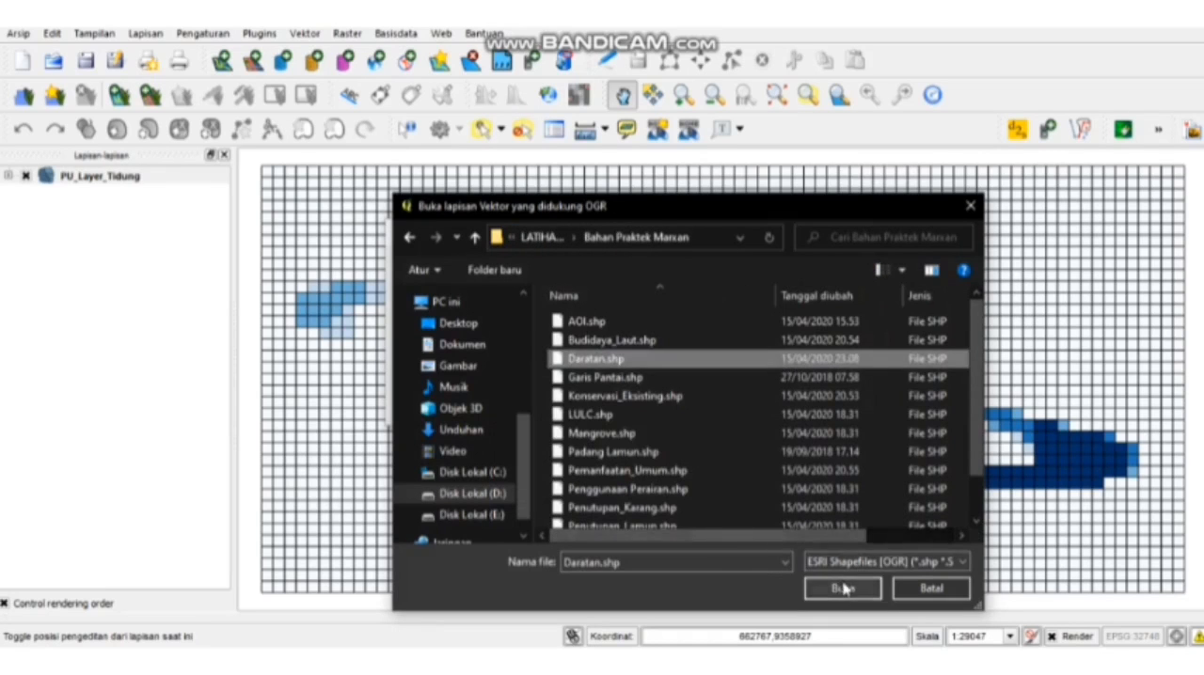
pyautogui.click(842, 587)
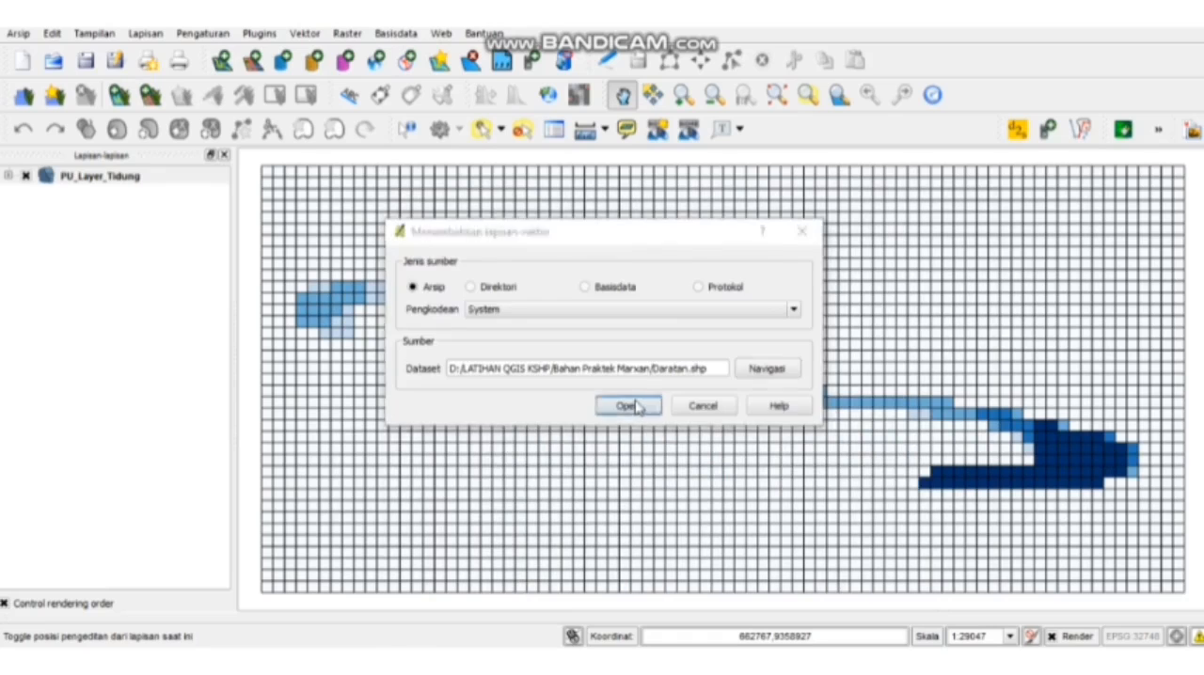
pyautogui.click(632, 405)
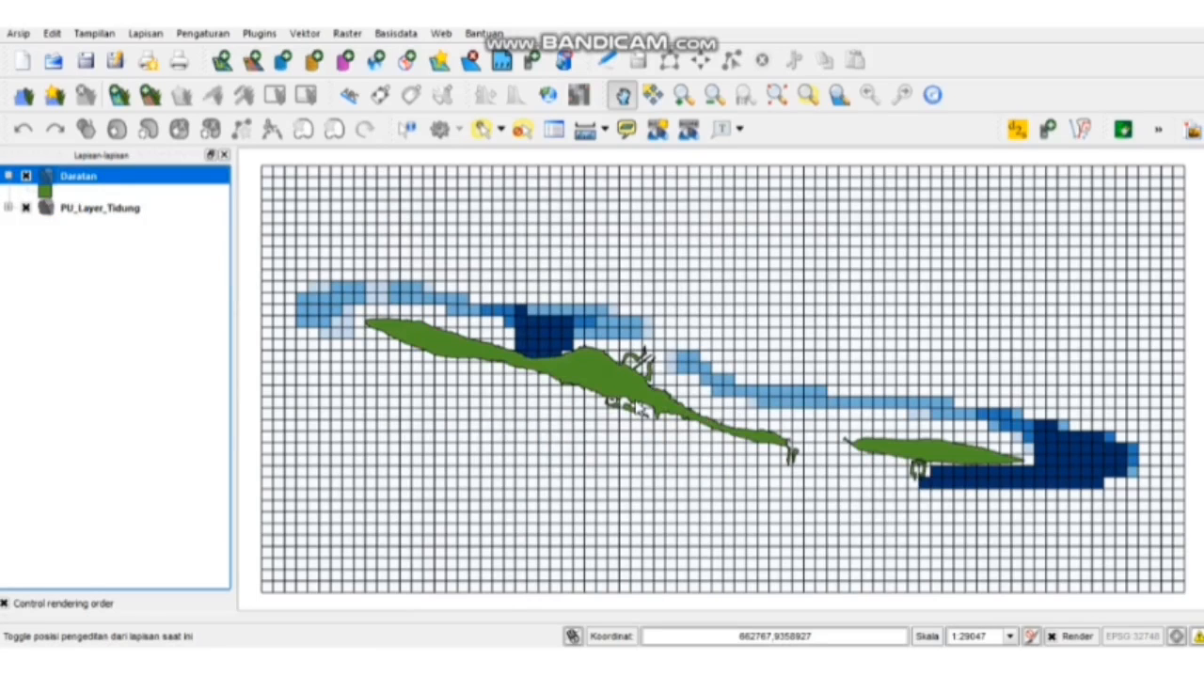
# - Save the project as "Simulasi 3" in the SIMULASI 50% folder
pyautogui.click(18, 32)
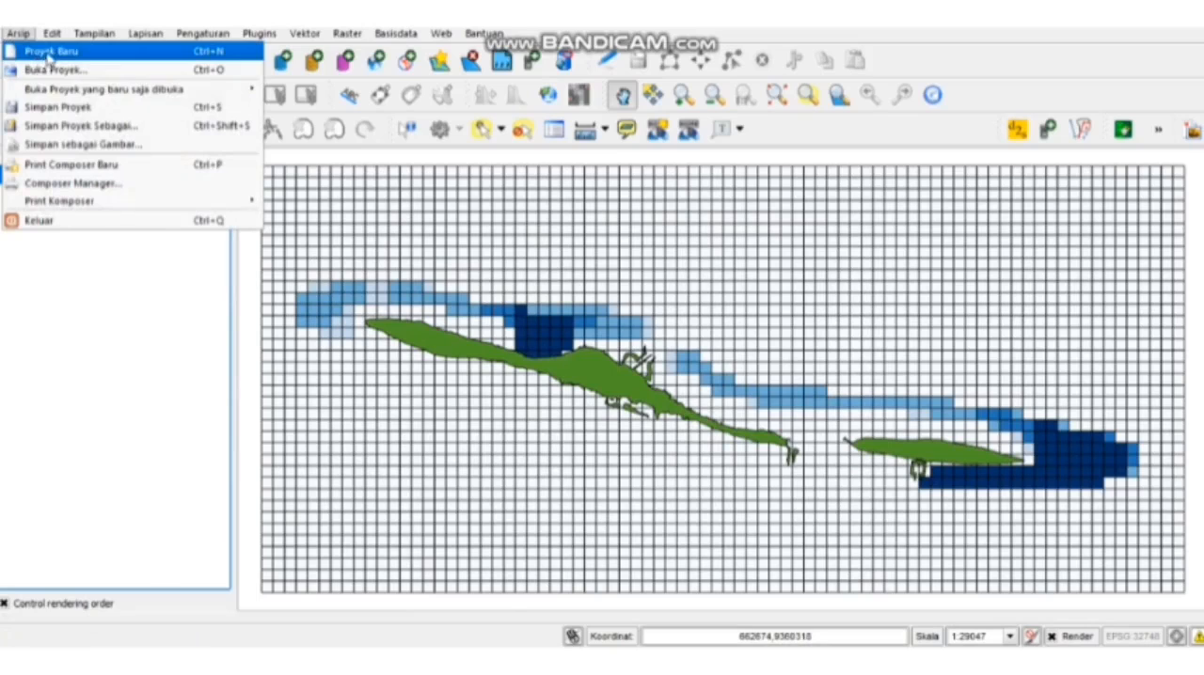
pyautogui.click(47, 107)
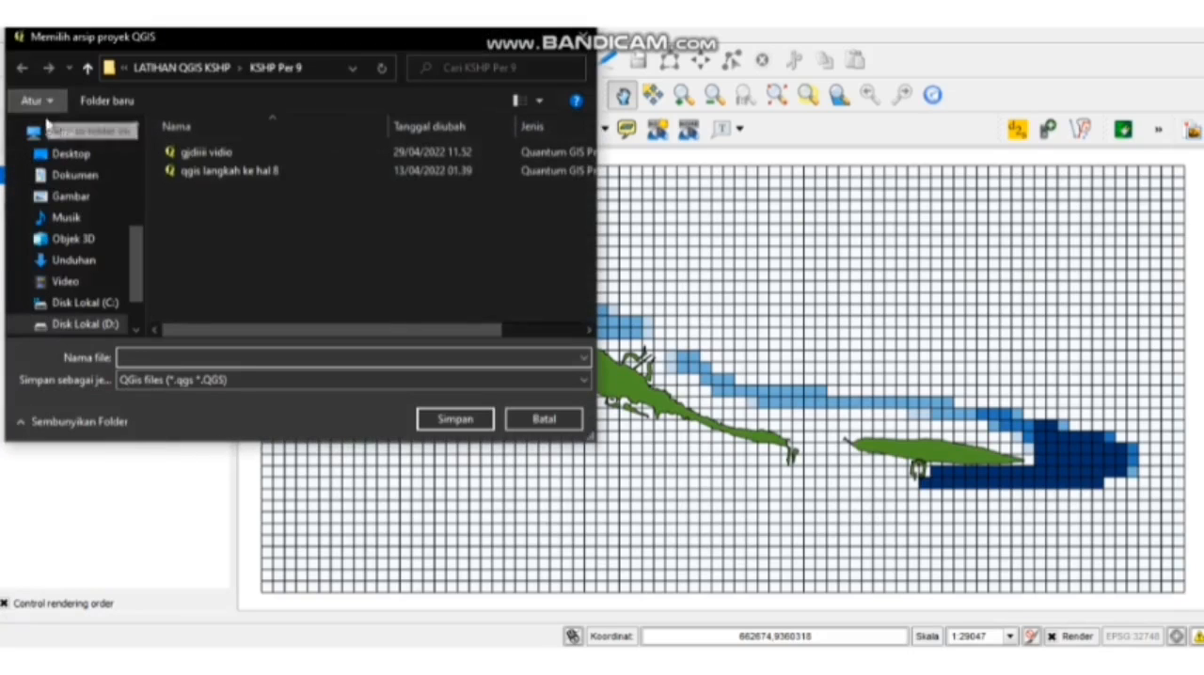
pyautogui.click(185, 72)
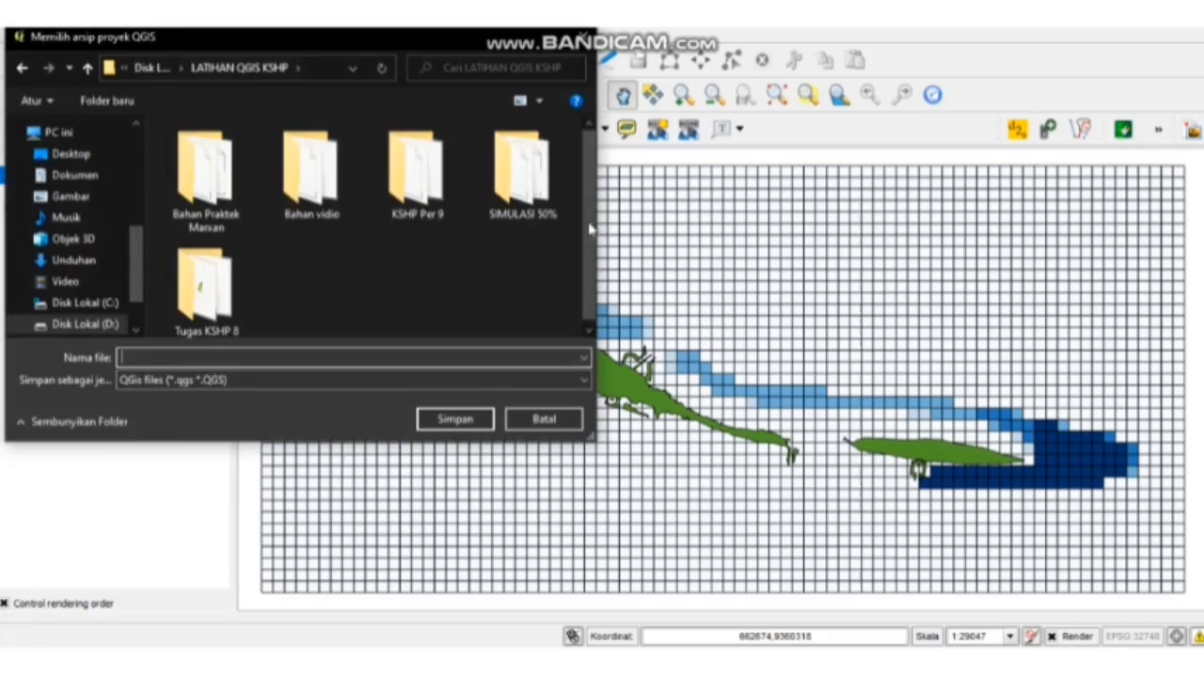
pyautogui.doubleClick(544, 169)
pyautogui.click(440, 359)
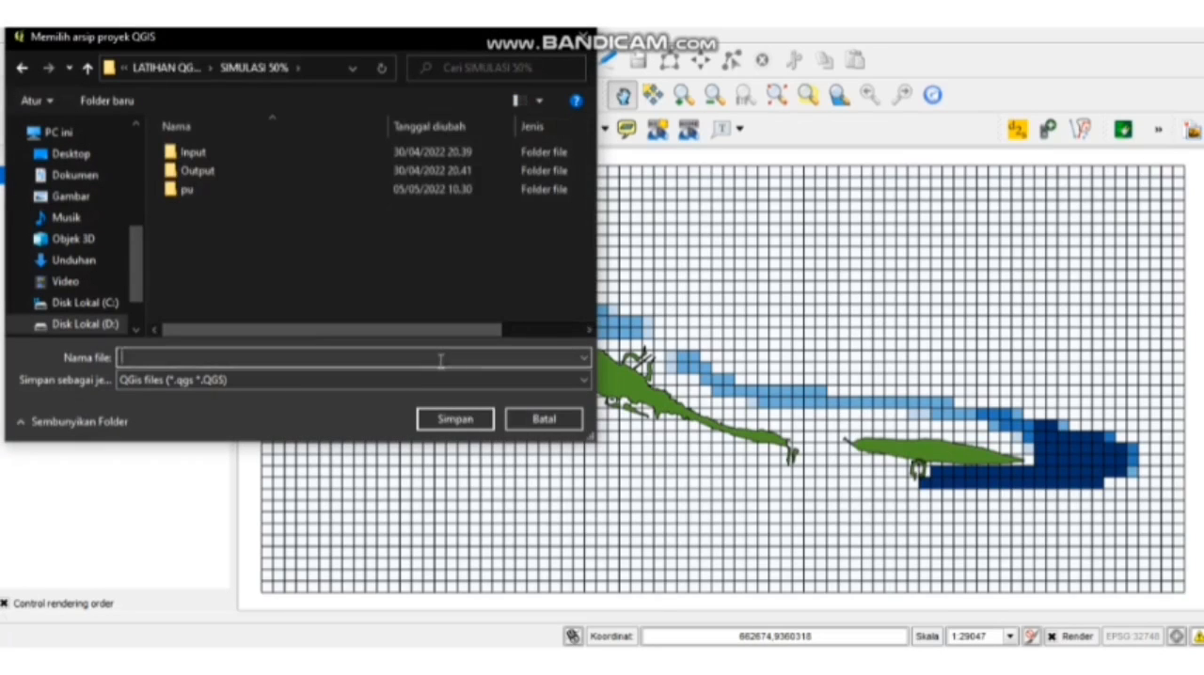
pyautogui.write('Simulasi')
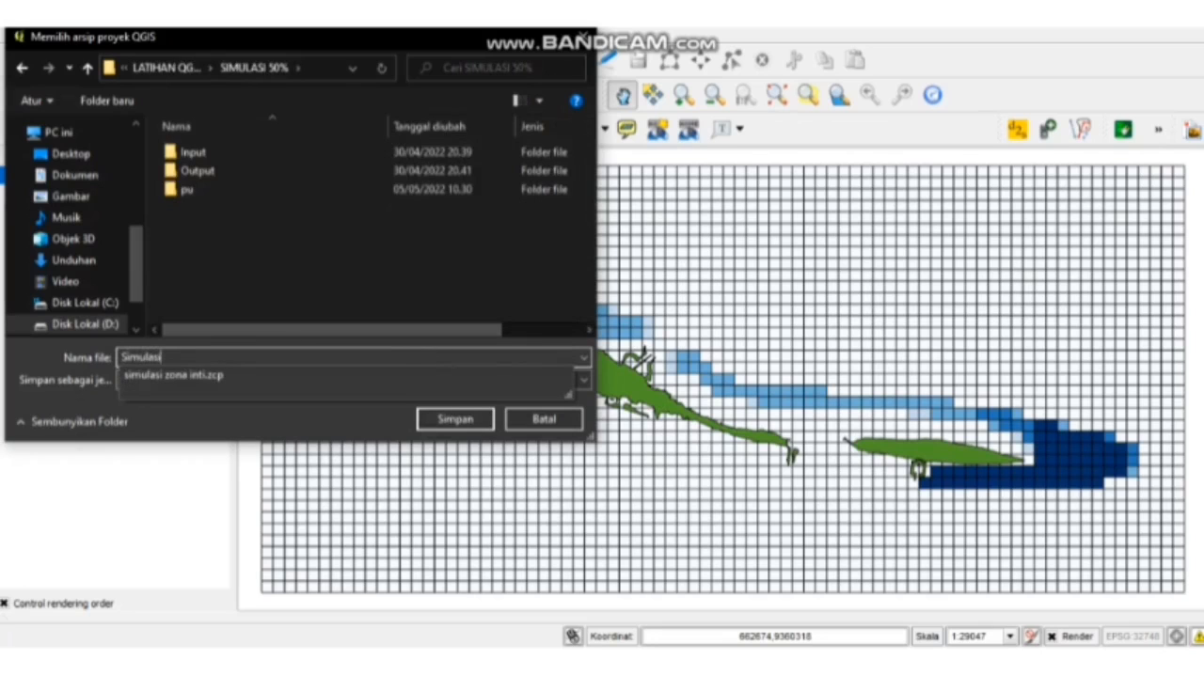
pyautogui.write(' 3')
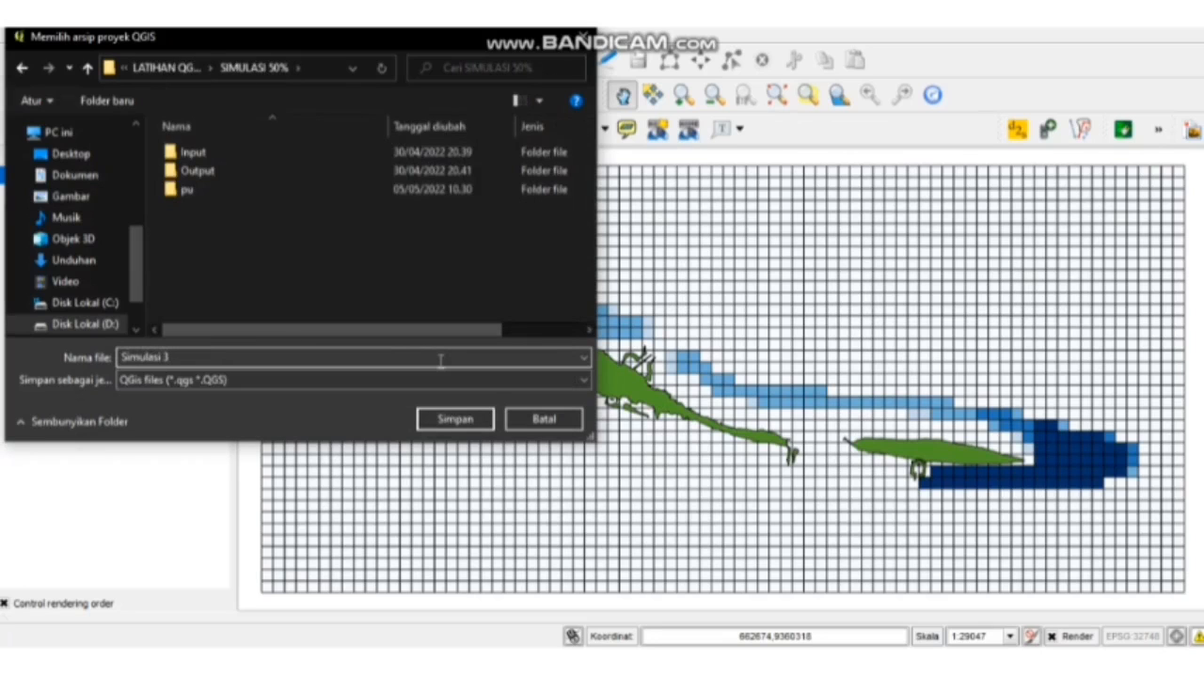
pyautogui.click(455, 425)
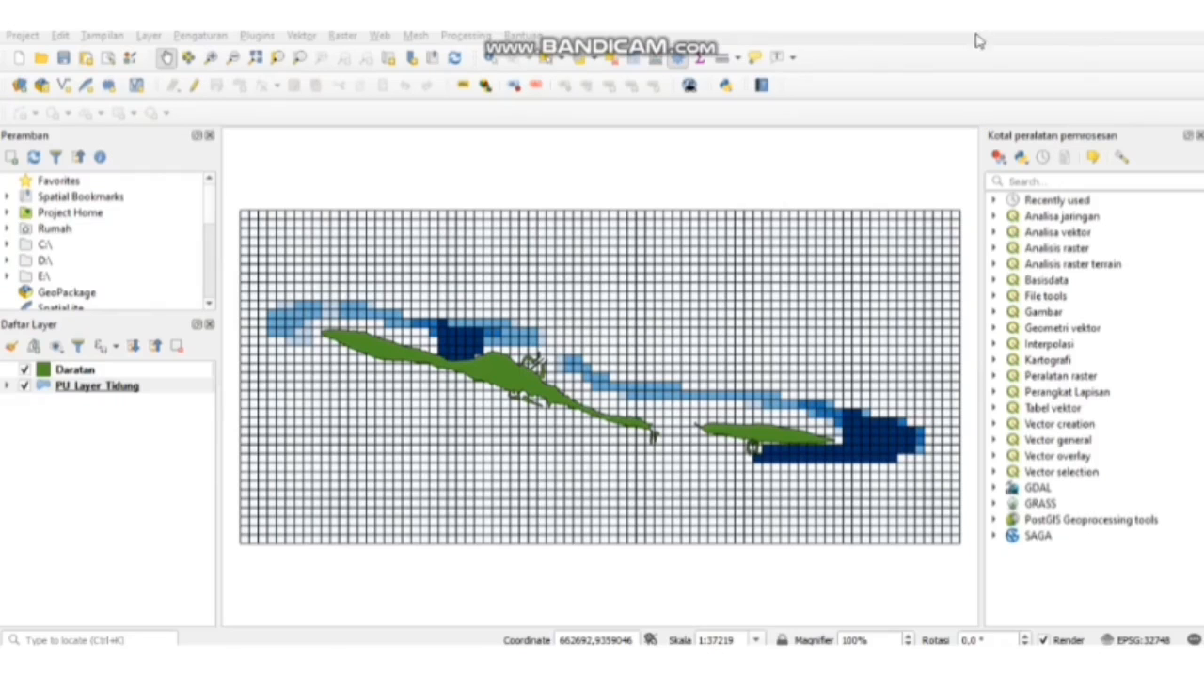
# - In the newer QGIS, make the simple fill's stroke color fully transparent for PU_Layer_Tidung's graduated symbols and apply the style
pyautogui.rightClick(69, 393)
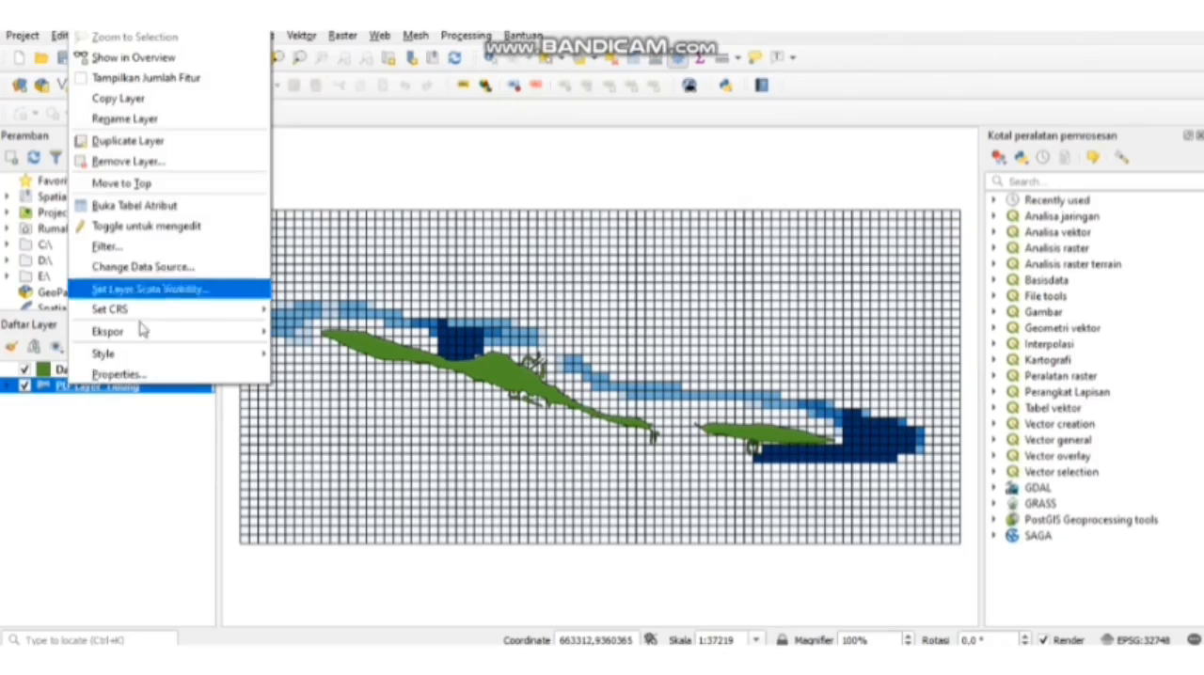
pyautogui.click(125, 386)
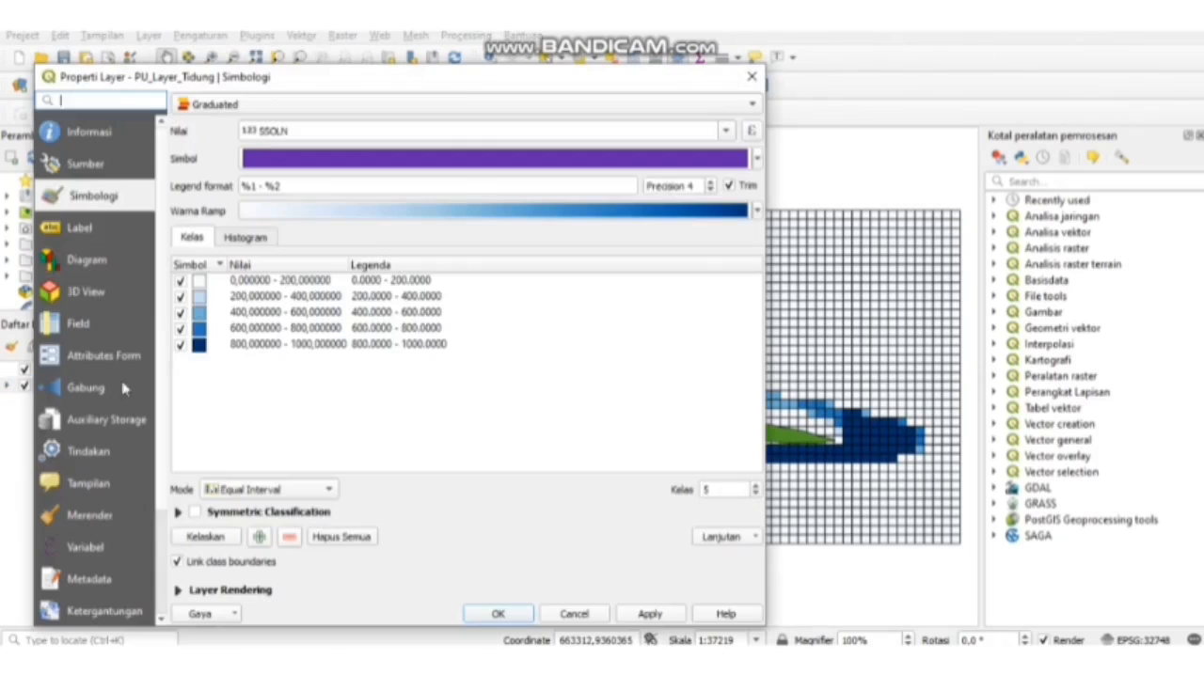
pyautogui.click(758, 160)
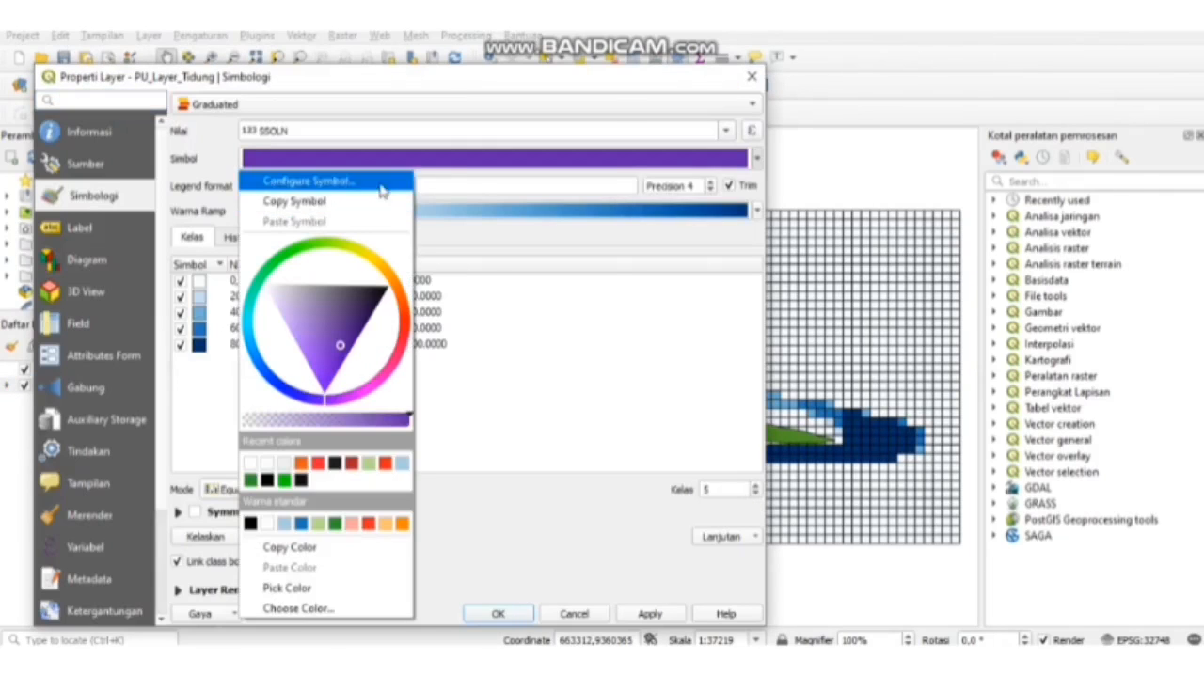
pyautogui.click(381, 181)
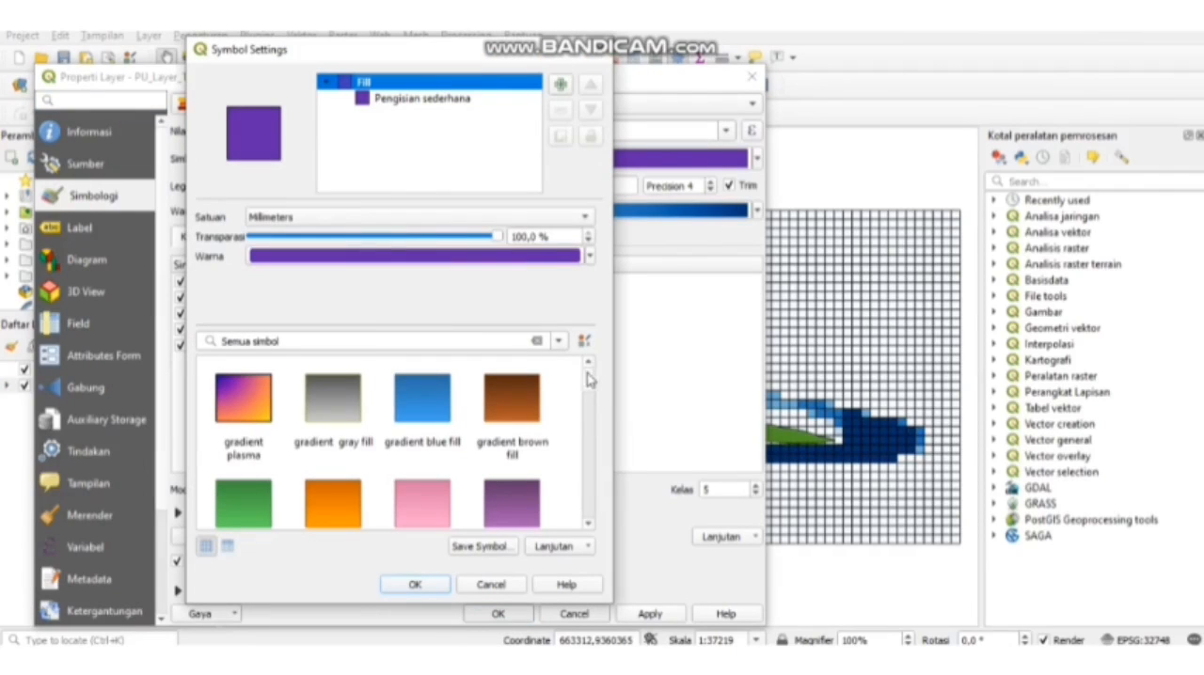
pyautogui.click(423, 97)
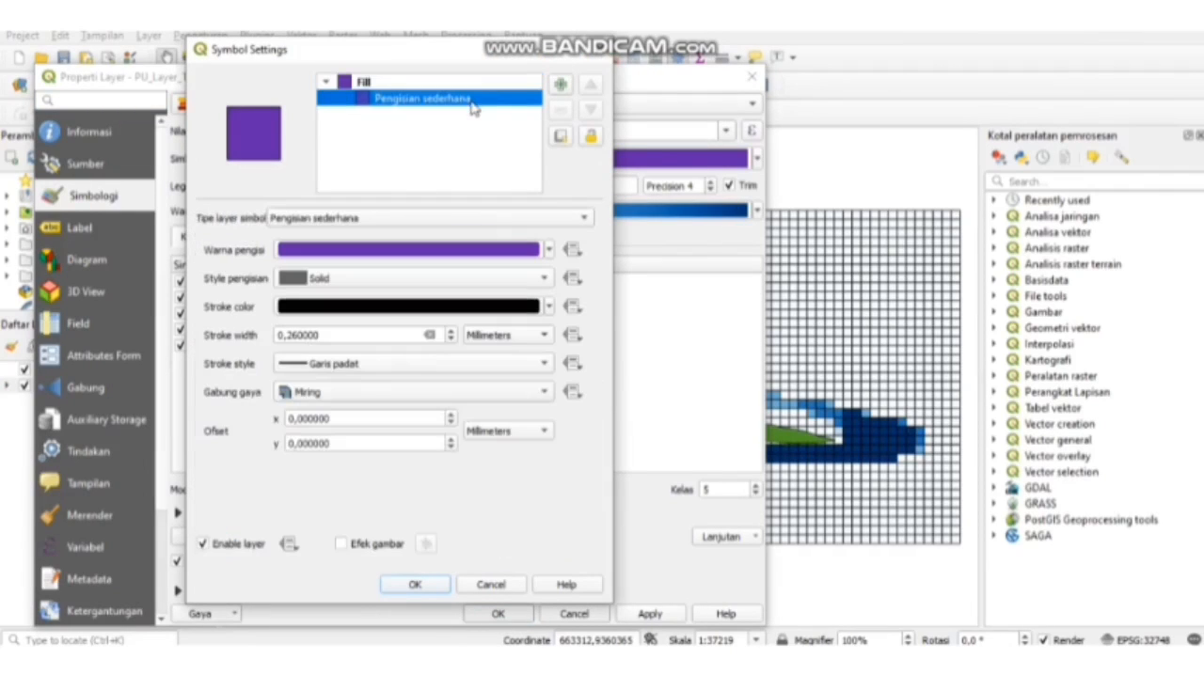
pyautogui.click(549, 306)
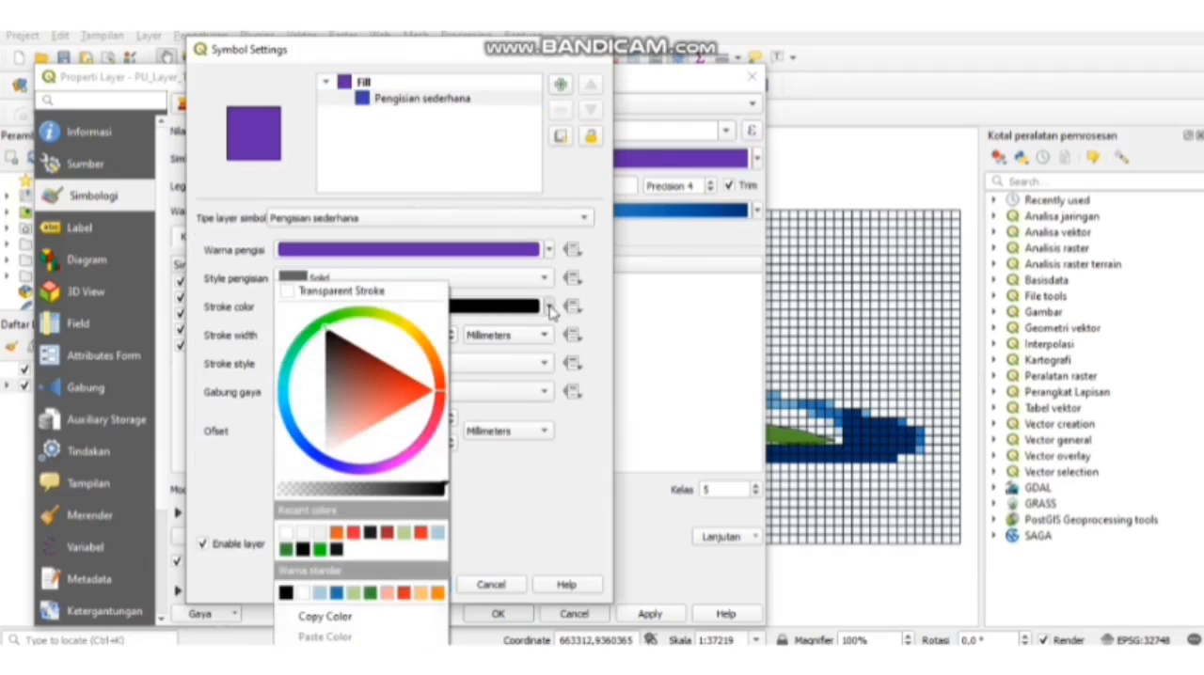
pyautogui.click(280, 491)
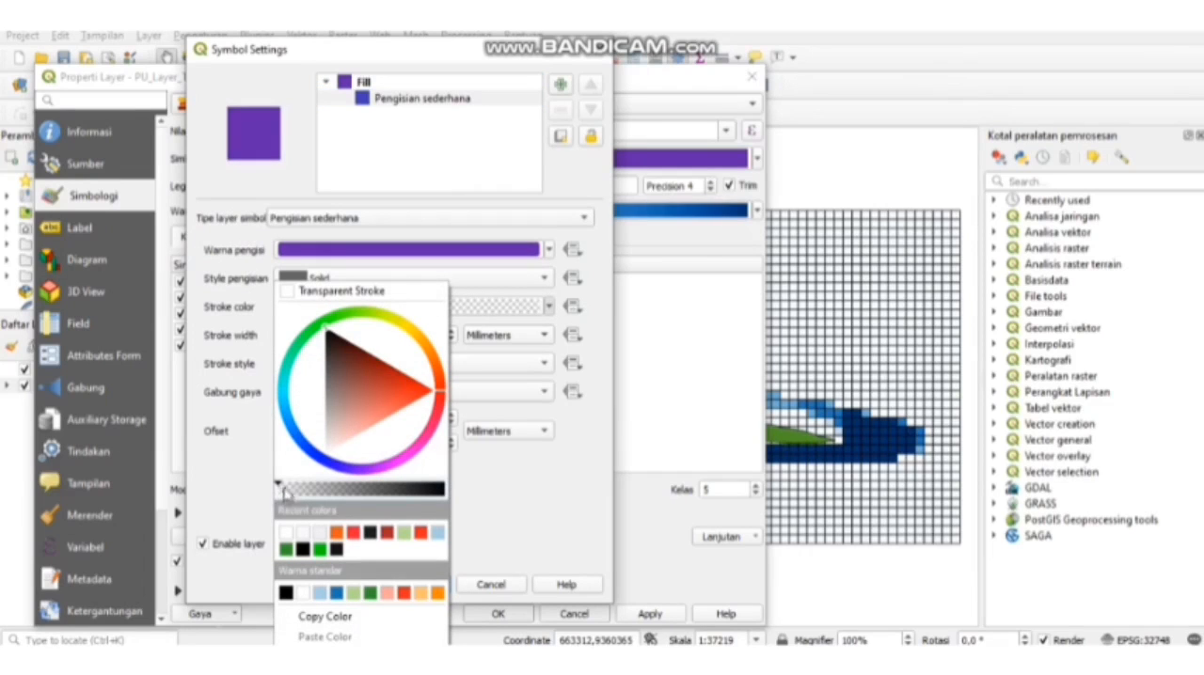
pyautogui.click(555, 522)
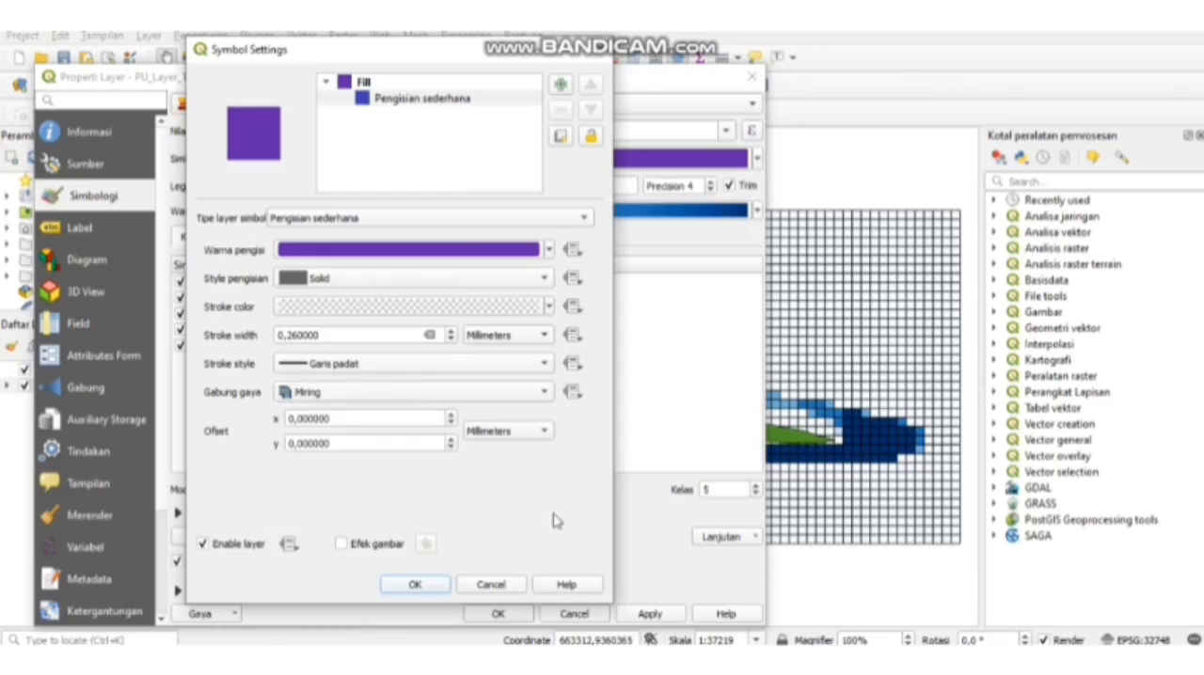
pyautogui.click(415, 585)
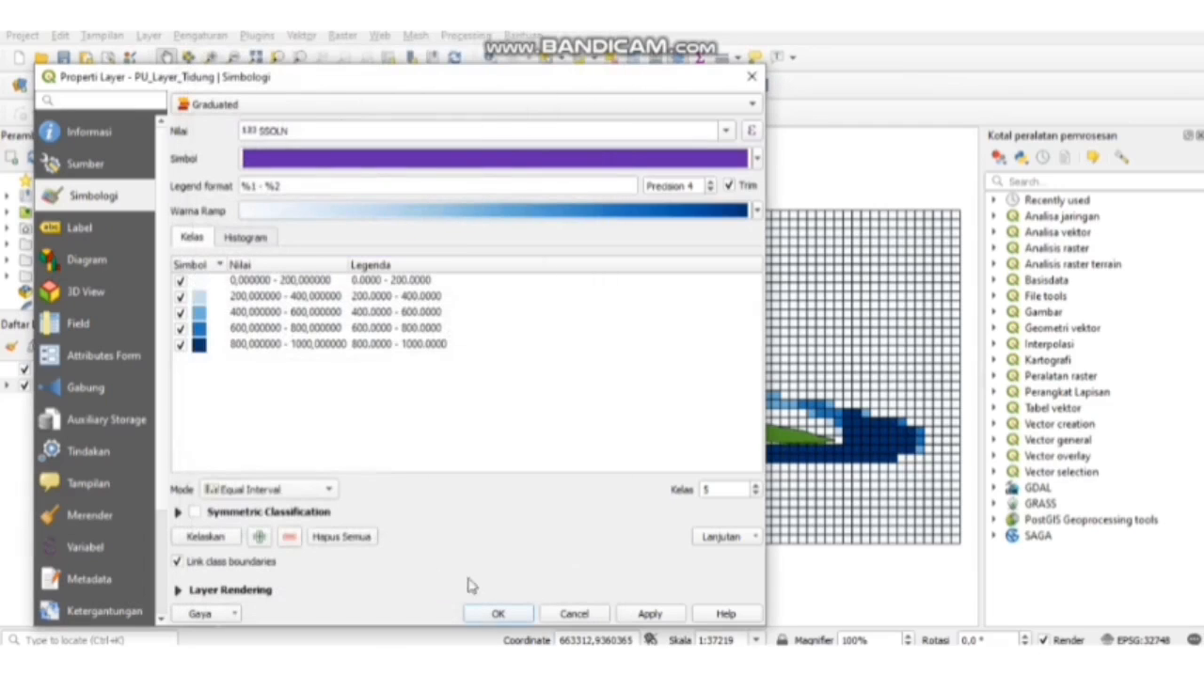
pyautogui.click(648, 617)
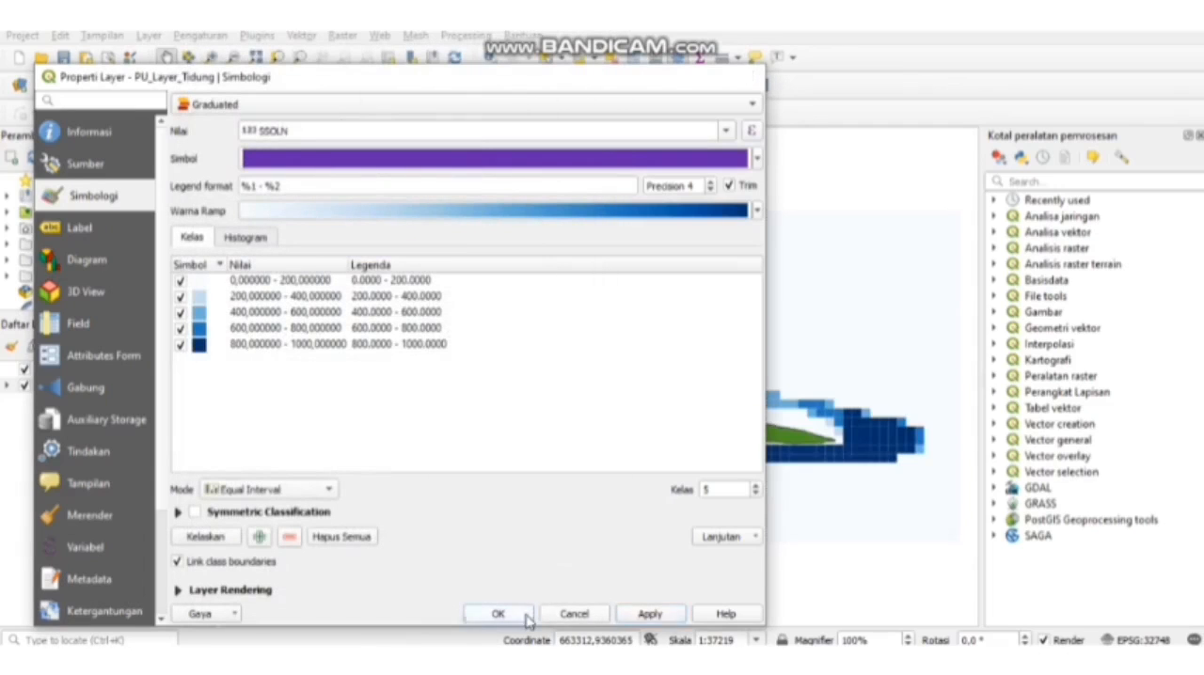
pyautogui.click(499, 614)
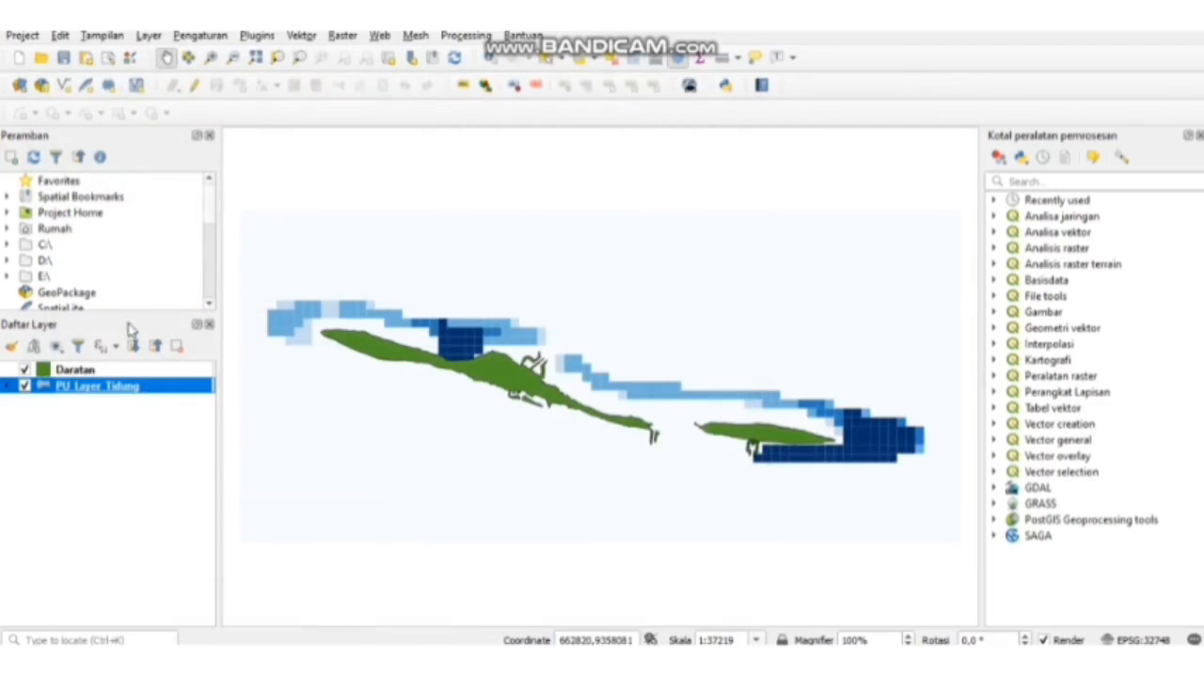
# - Create a new print layout titled "Peta marxan"
pyautogui.click(24, 36)
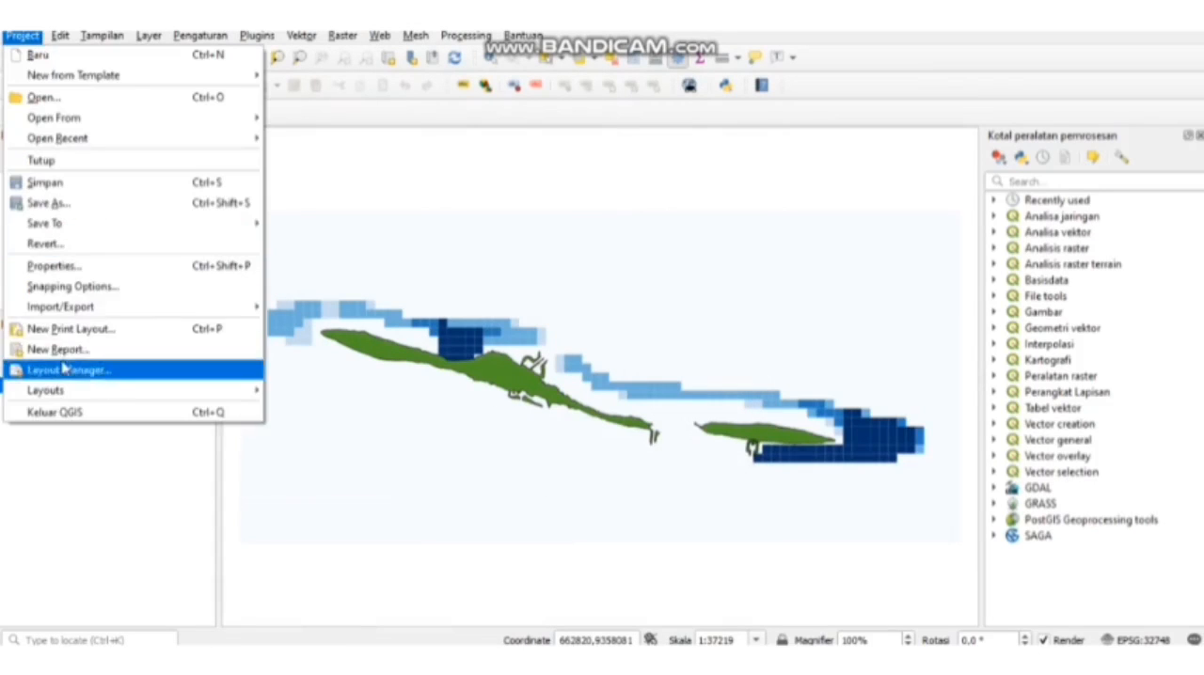
pyautogui.click(71, 329)
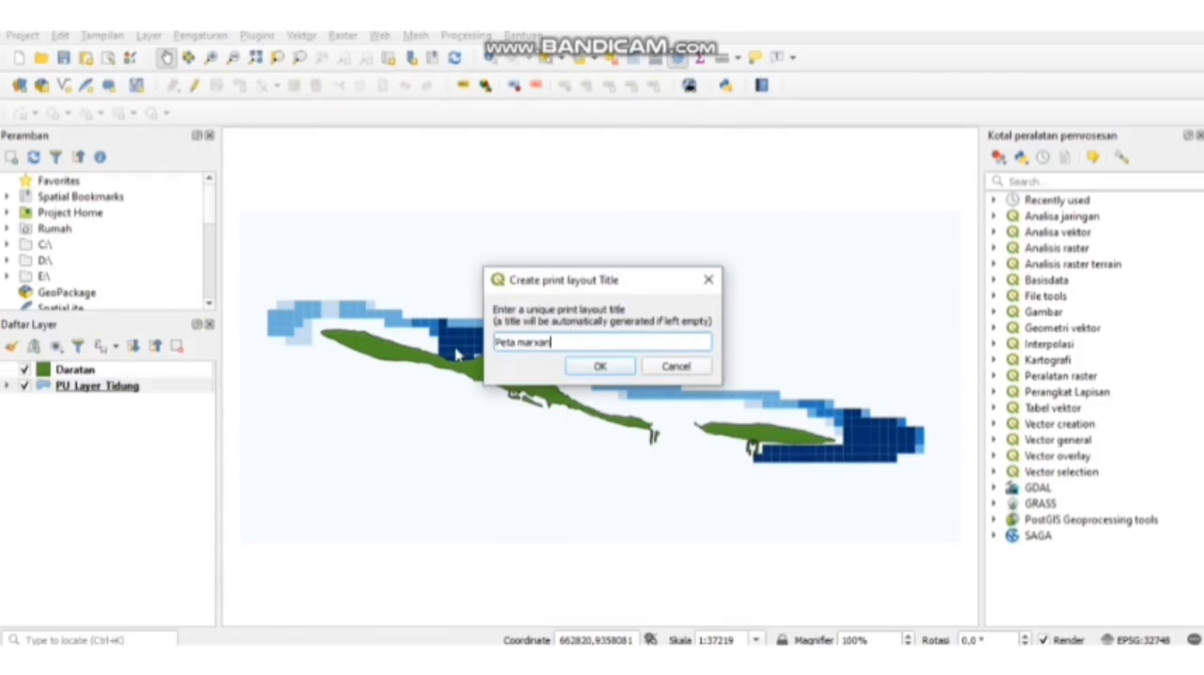
pyautogui.press('Return')
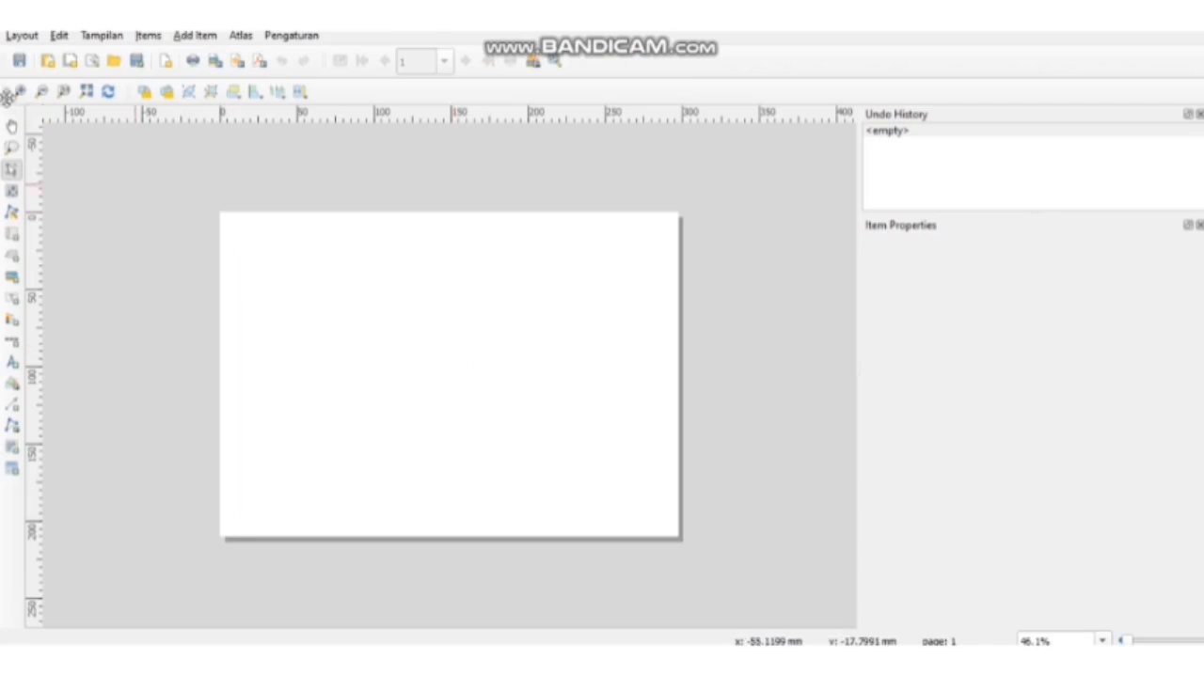
# - Add a wide map item across the upper part of the layout page, nearly spanning the page width
pyautogui.click(187, 37)
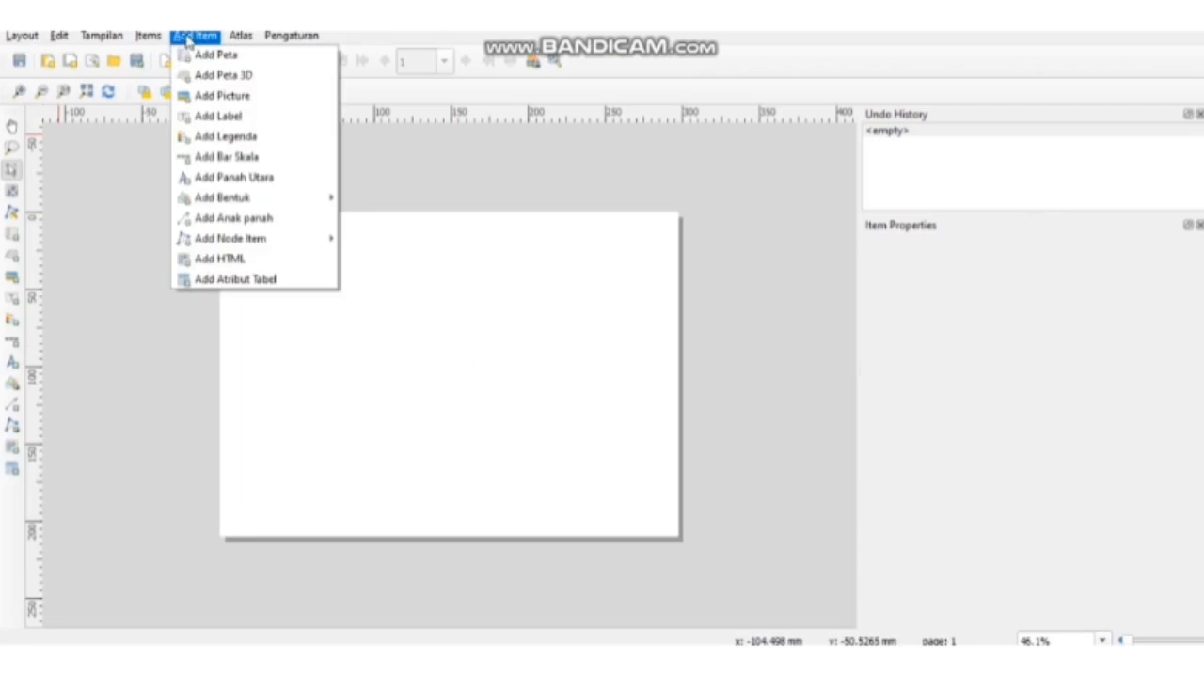
pyautogui.click(213, 52)
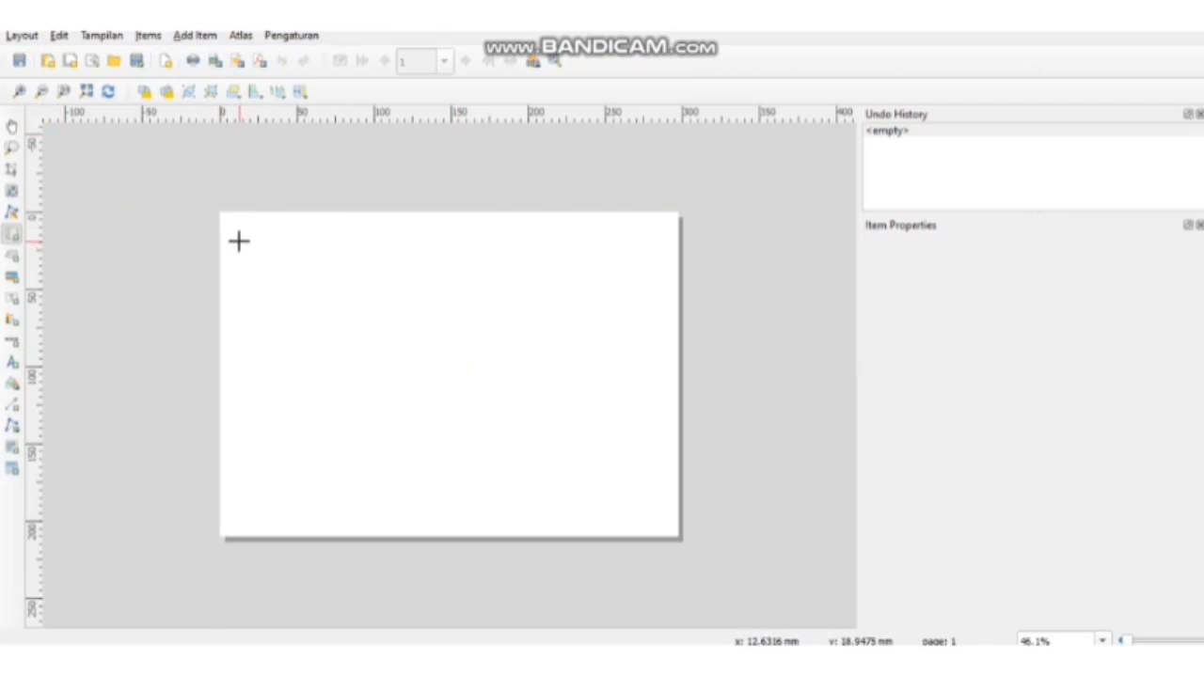
pyautogui.moveTo(239, 242); pyautogui.dragTo(658, 414)
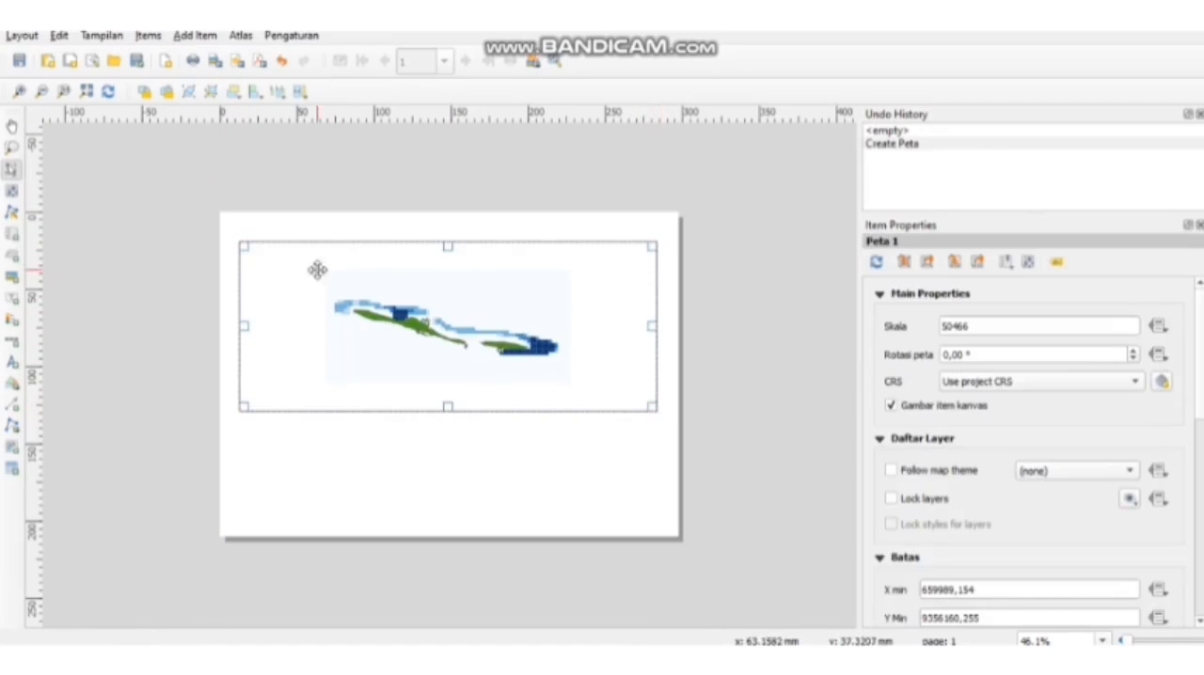
# - Enlarge the map item's content to a scale of 29573 and shift it so the whole simulation area sits within the frame
pyautogui.click(11, 192)
pyautogui.scroll(4, 487, 340)
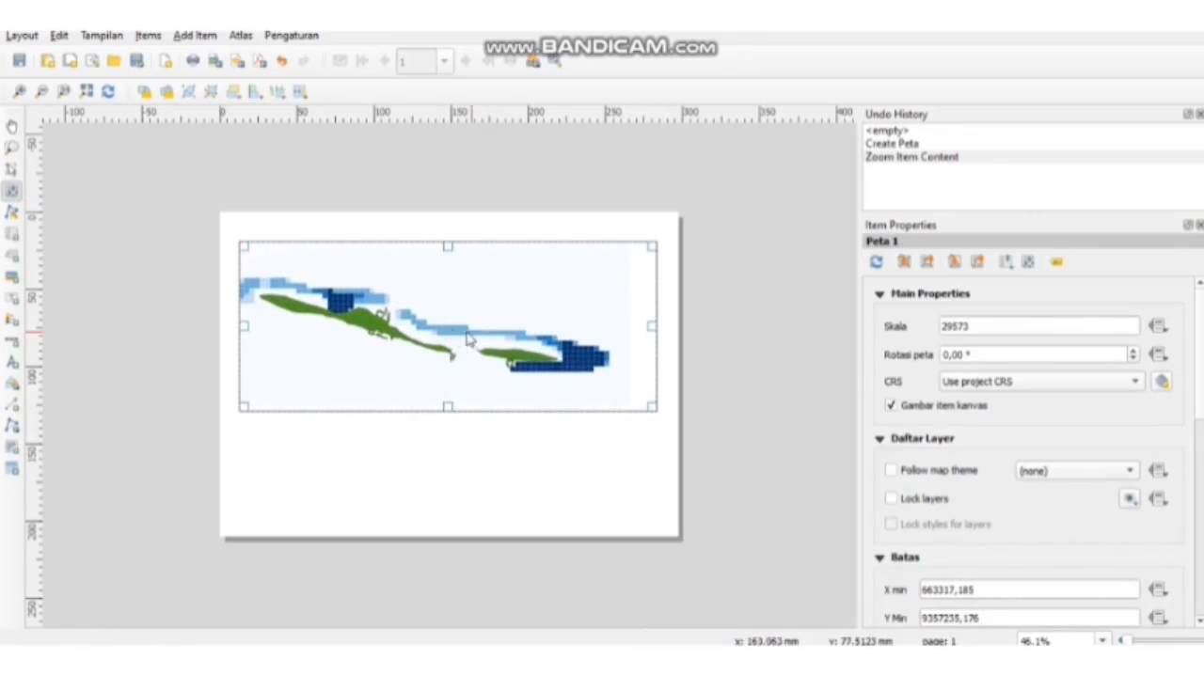
pyautogui.moveTo(463, 335); pyautogui.dragTo(477, 331)
pyautogui.rightClick(477, 330)
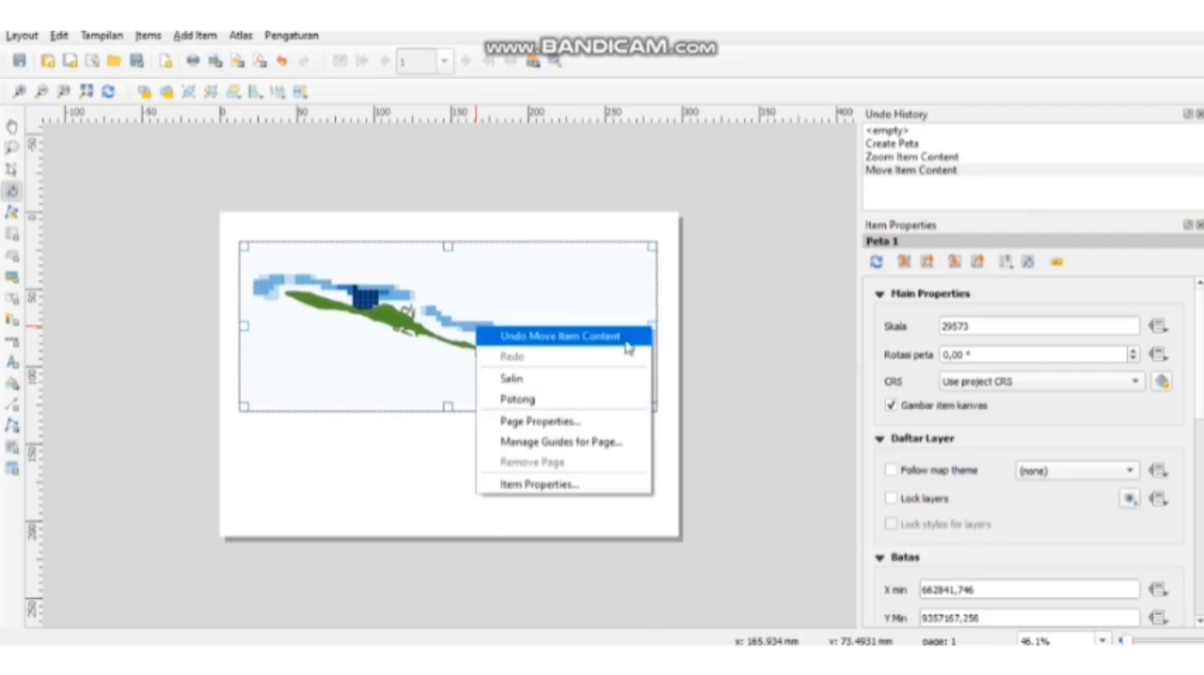
pyautogui.click(708, 350)
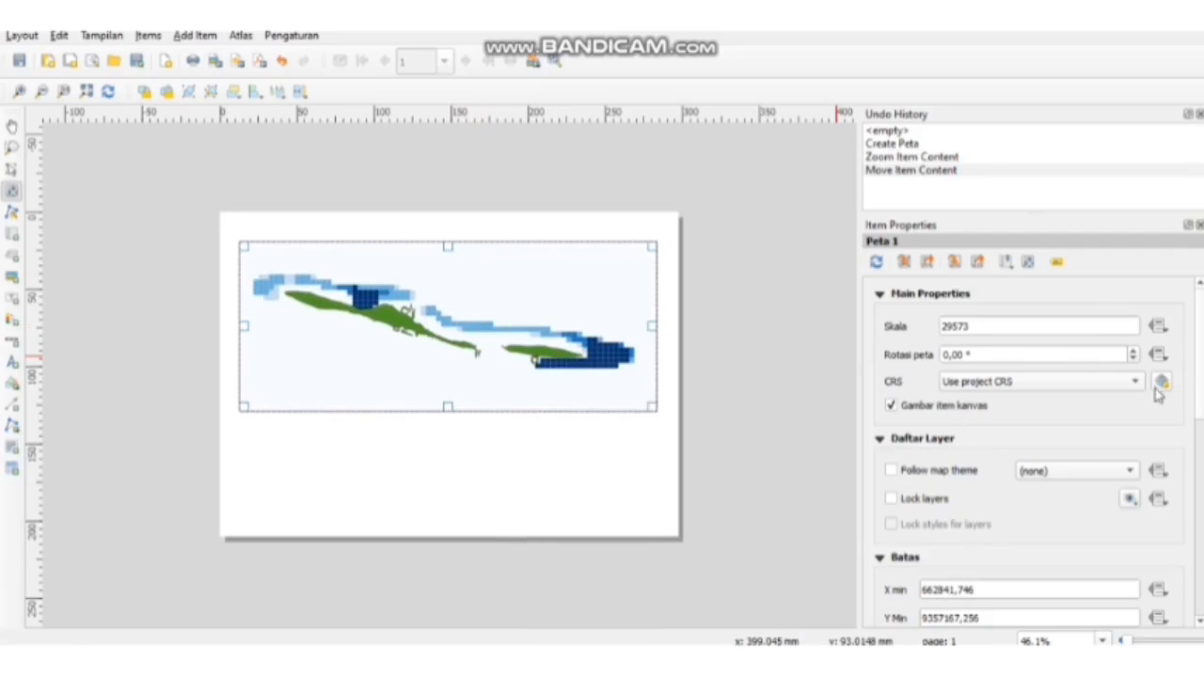
# - Lock the map item's layers and add a coordinate grid to it
pyautogui.scroll(-4, 1032, 402)
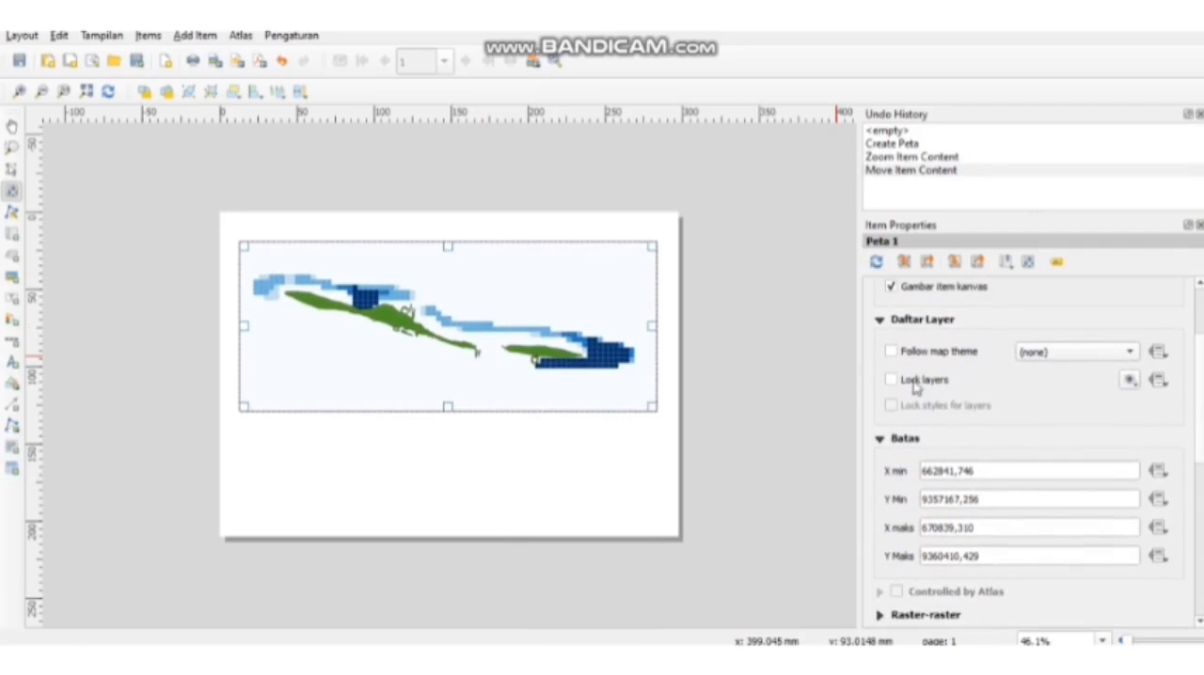
pyautogui.click(914, 382)
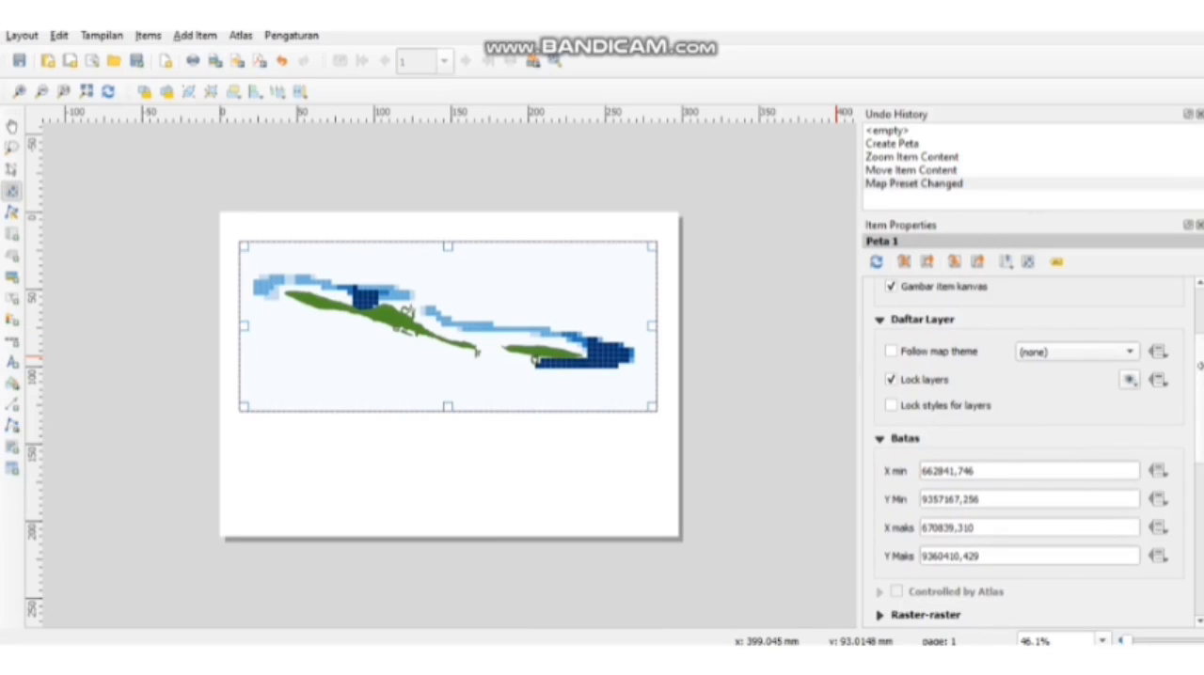
pyautogui.scroll(-2, 995, 490)
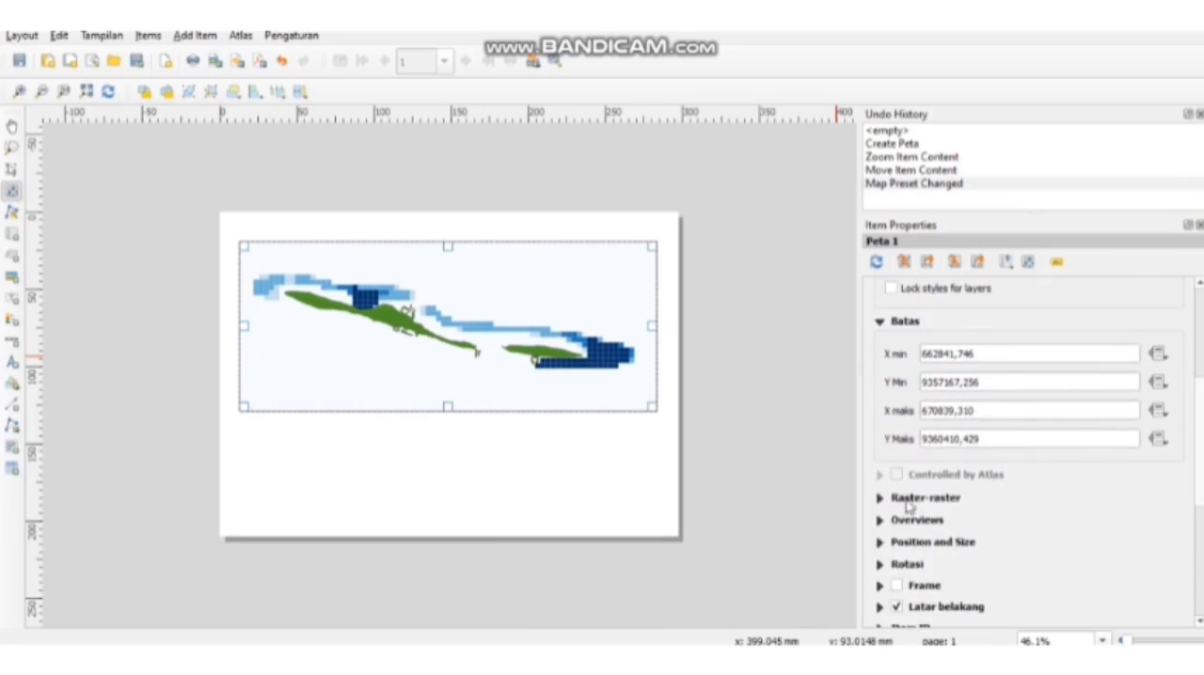
pyautogui.click(909, 498)
pyautogui.click(919, 469)
pyautogui.click(923, 495)
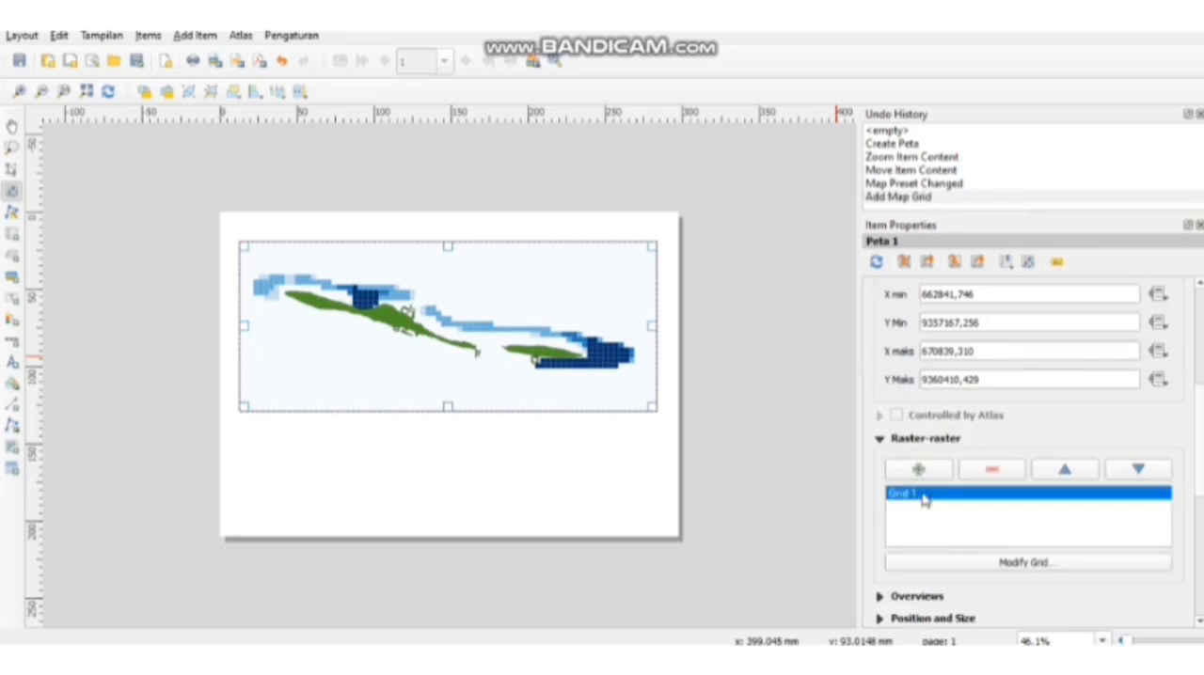
# - Set the grid's X interval to 2500 map units and enter a Y interval so grid lines cross the map both ways
pyautogui.click(951, 562)
pyautogui.click(898, 406)
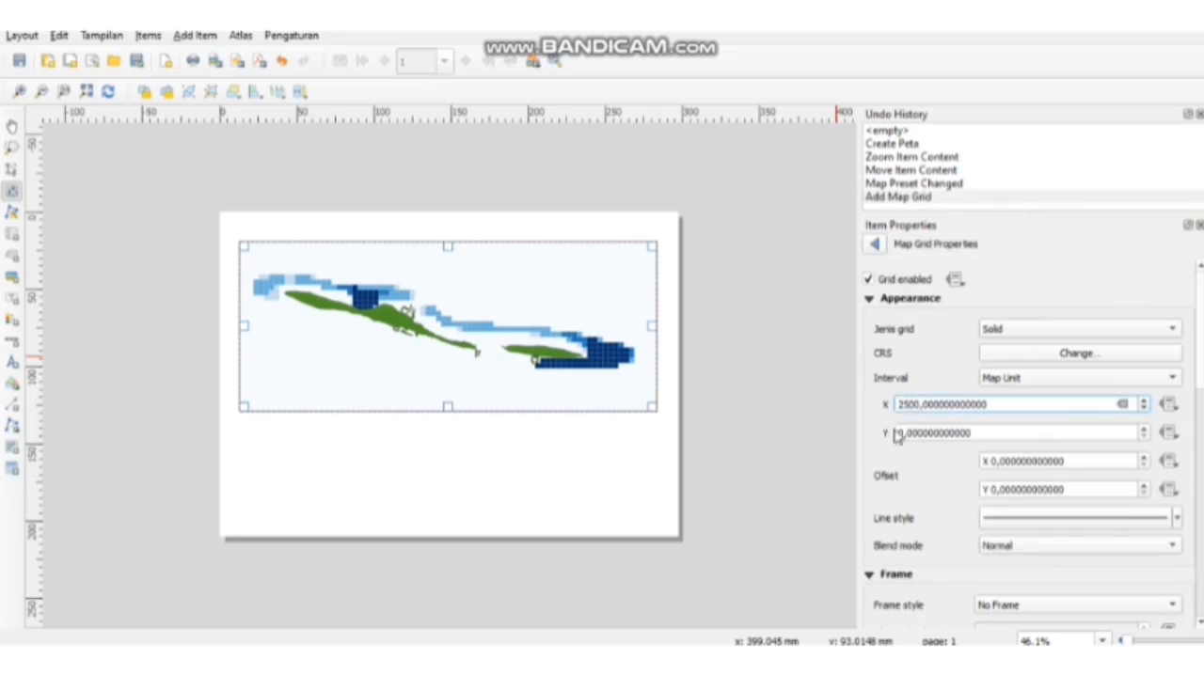
pyautogui.click(897, 434)
pyautogui.write('250')
pyautogui.scroll(-7, 954, 433)
pyautogui.click(870, 299)
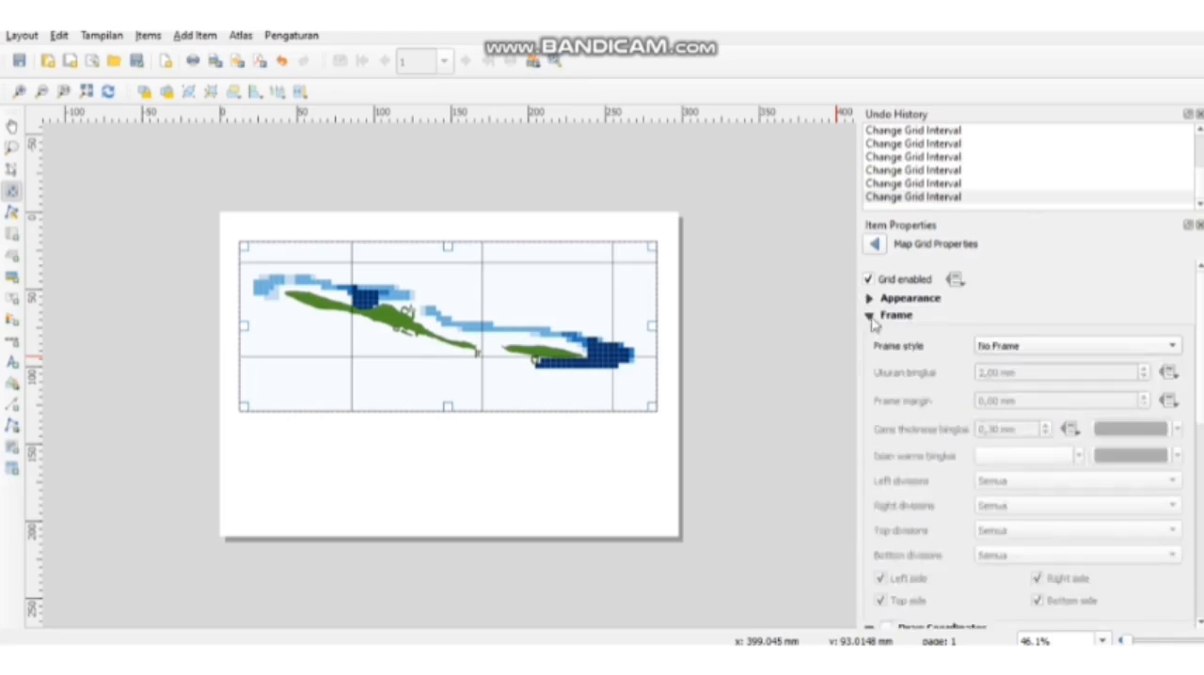
# - Give the map grid a zebra frame style
pyautogui.click(870, 317)
pyautogui.click(870, 317)
pyautogui.click(1028, 348)
pyautogui.click(1018, 373)
pyautogui.click(870, 316)
# - Enable the grid's coordinate labels and orient the left and right ones as vertical ascending
pyautogui.click(886, 332)
pyautogui.click(999, 439)
pyautogui.click(999, 462)
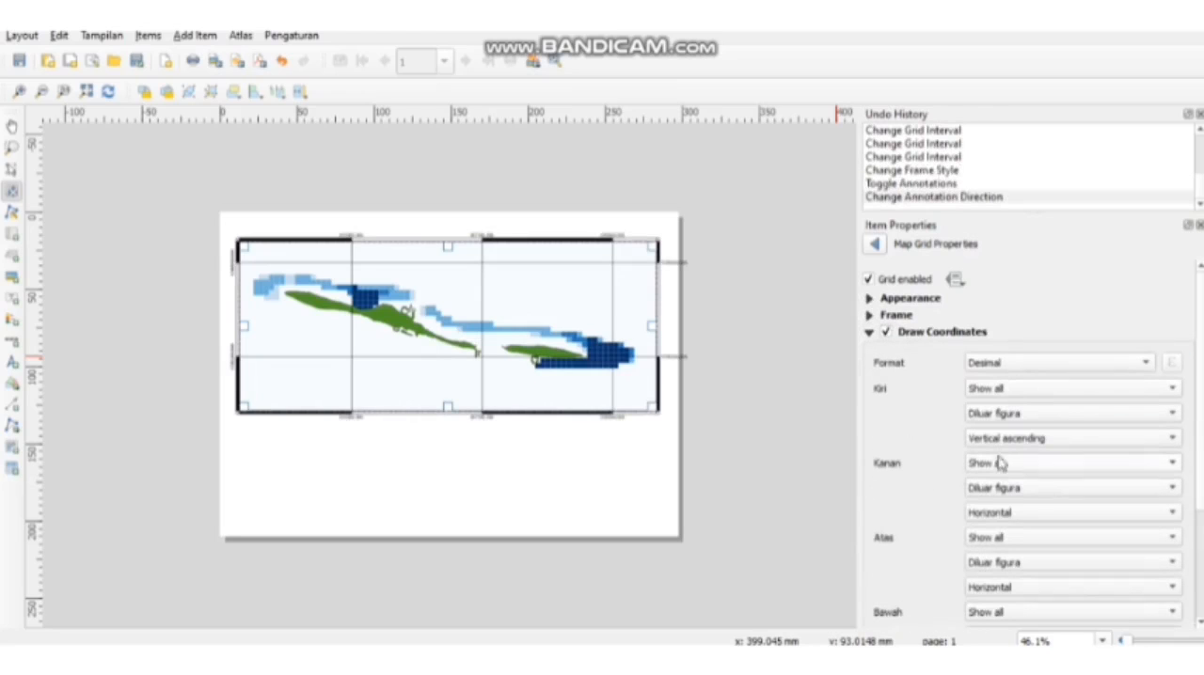
pyautogui.click(1004, 513)
pyautogui.click(1013, 535)
# - Change the grid coordinate labels' font to Times New Roman and adjust its size
pyautogui.moveTo(1199, 413); pyautogui.dragTo(1200, 518)
pyautogui.click(1070, 526)
pyautogui.write('times')
pyautogui.click(702, 470)
pyautogui.click(1070, 526)
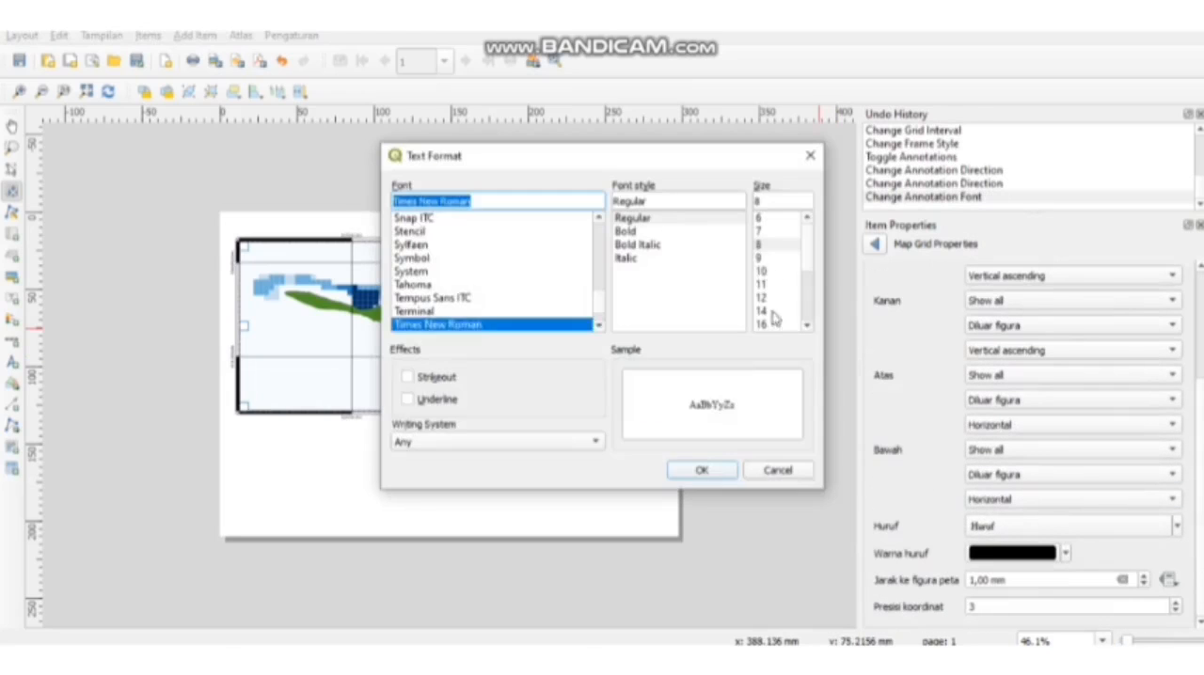
pyautogui.click(764, 271)
pyautogui.click(701, 470)
# - Lock the map item's layers together with their styles
pyautogui.moveTo(1199, 416)
pyautogui.mouseDown()
pyautogui.moveTo(1199, 500)
pyautogui.moveTo(1200, 315)
pyautogui.mouseUp()
pyautogui.click(891, 499)
pyautogui.click(891, 525)
# - Add a scale bar in the map's lower-left corner with one left segment and two right segments
pyautogui.click(12, 341)
pyautogui.moveTo(251, 390)
pyautogui.mouseDown()
pyautogui.moveTo(347, 403)
pyautogui.moveTo(334, 390)
pyautogui.mouseUp()
pyautogui.click(1165, 499)
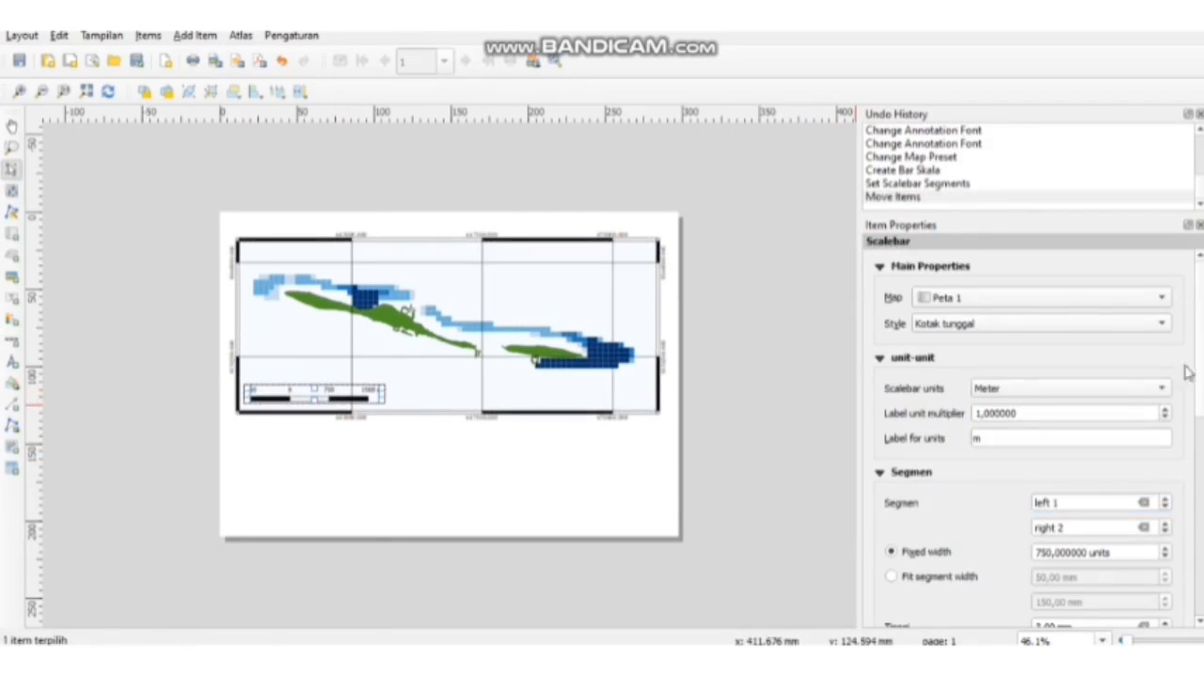
# - Set the scale bar's font to Times New Roman
pyautogui.moveTo(1199, 374); pyautogui.dragTo(1199, 473)
pyautogui.doubleClick(941, 474)
pyautogui.click(875, 244)
pyautogui.click(1002, 327)
pyautogui.press('BackSpace')
pyautogui.press('BackSpace')
pyautogui.press('BackSpace')
pyautogui.press('BackSpace')
pyautogui.press('BackSpace')
pyautogui.press('BackSpace')
pyautogui.press('BackSpace')
pyautogui.press('BackSpace')
pyautogui.press('BackSpace')
pyautogui.press('BackSpace')
pyautogui.press('BackSpace')
pyautogui.press('BackSpace')
pyautogui.press('BackSpace')
pyautogui.press('BackSpace')
pyautogui.write('Times New Roman')
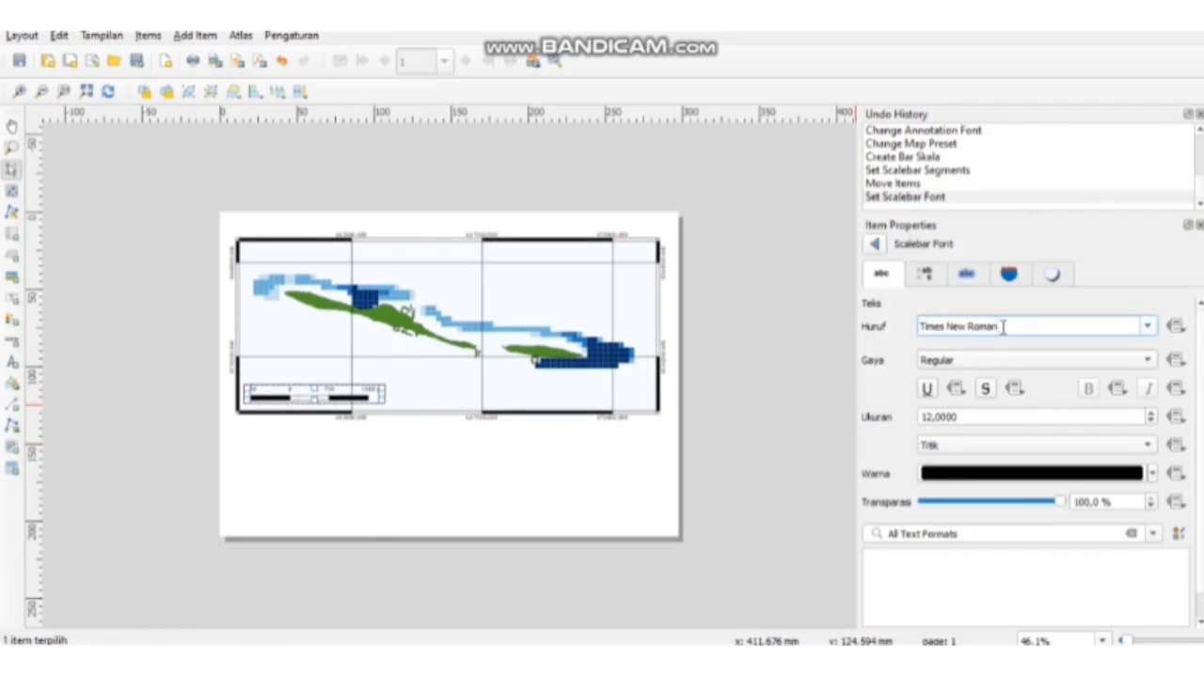
pyautogui.click(875, 243)
# - Enable a frame around the scale bar
pyautogui.scroll(-10, 880, 432)
pyautogui.click(896, 403)
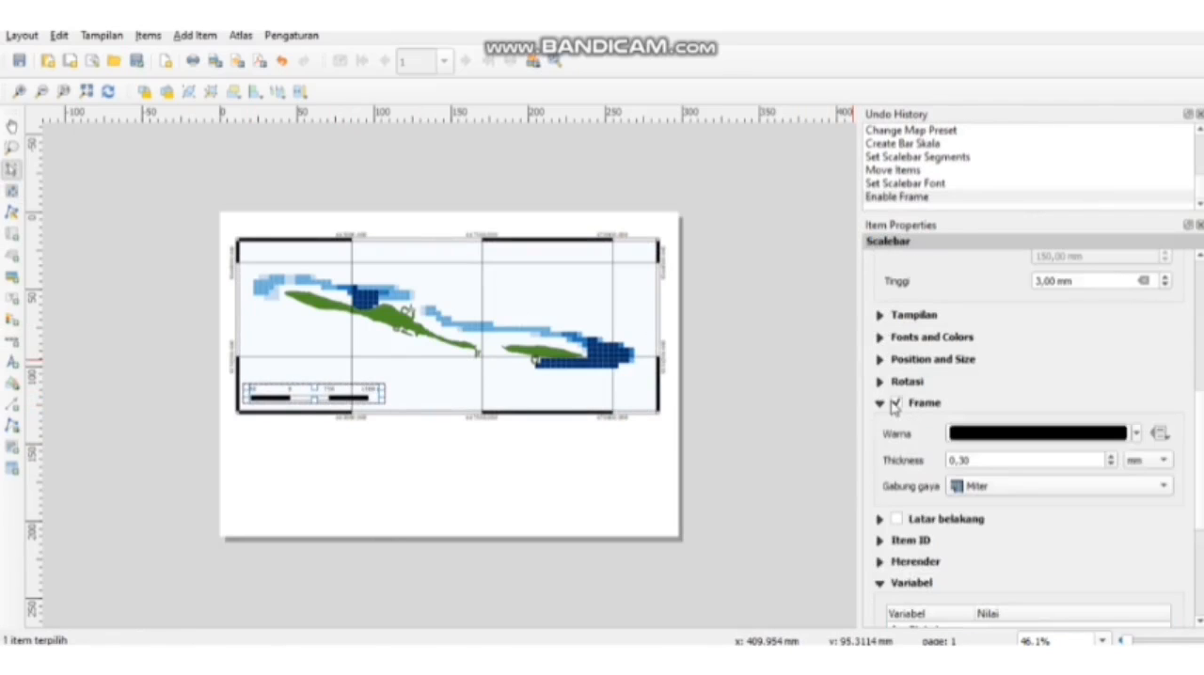
pyautogui.click(880, 402)
# - Add a north arrow in the map's upper-left corner and pick a different arrow symbol from the SVG library
pyautogui.click(11, 362)
pyautogui.moveTo(242, 247); pyautogui.dragTo(272, 275)
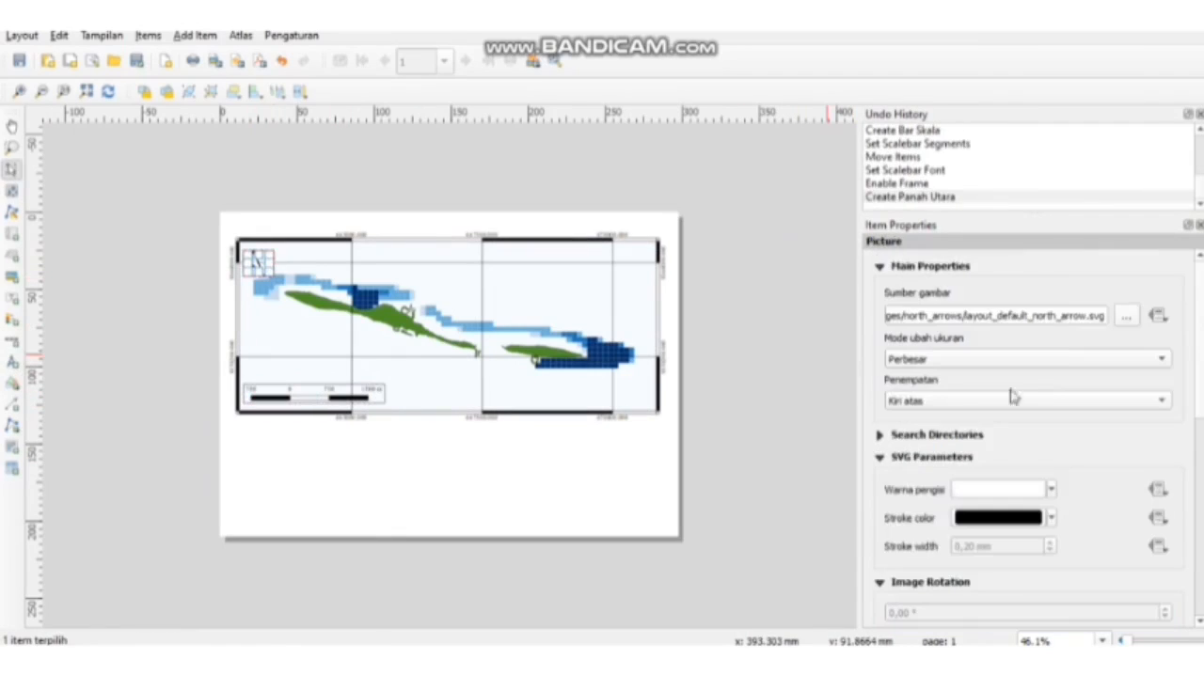
pyautogui.click(880, 436)
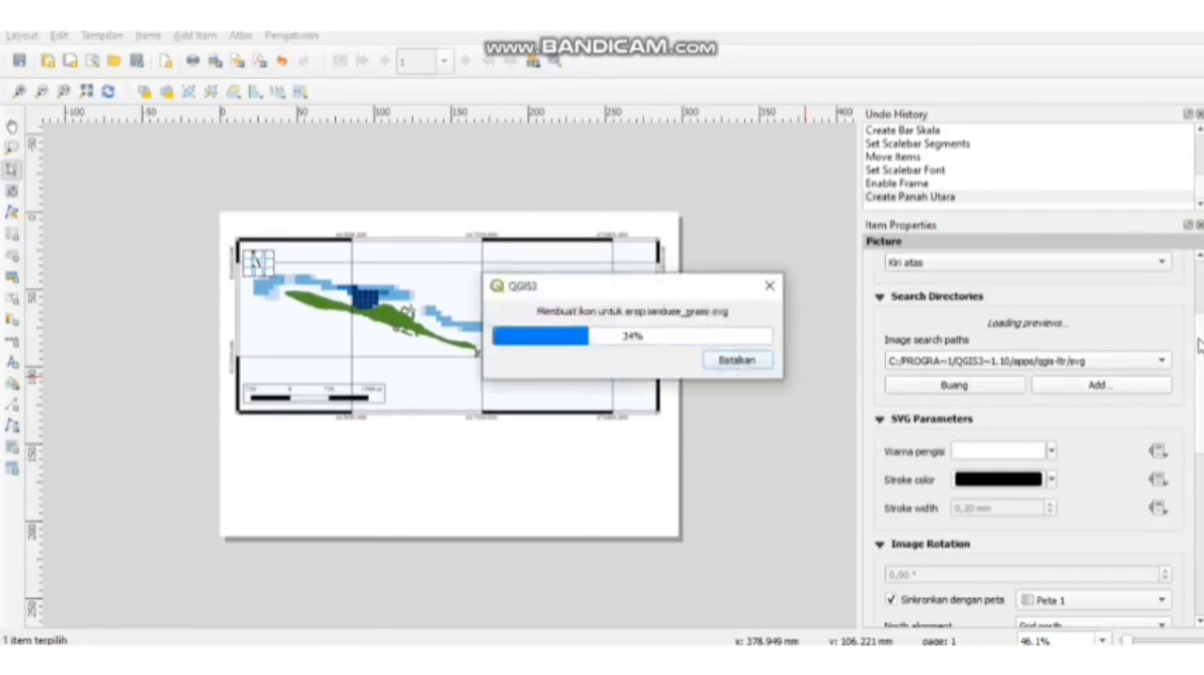
pyautogui.click(1116, 418)
# - Resize the north arrow and nudge it into place inside the map's upper-left corner
pyautogui.moveTo(255, 267); pyautogui.dragTo(255, 260)
pyautogui.click(298, 464)
pyautogui.moveTo(255, 260); pyautogui.dragTo(276, 270)
pyautogui.click(260, 257)
pyautogui.moveTo(256, 256); pyautogui.dragTo(259, 257)
pyautogui.click(269, 463)
pyautogui.click(251, 261)
pyautogui.press('Down')
pyautogui.press('Down')
pyautogui.press('Down')
pyautogui.click(256, 461)
# - Add a legend below the map's left part and title it "Legenda"
pyautogui.click(12, 320)
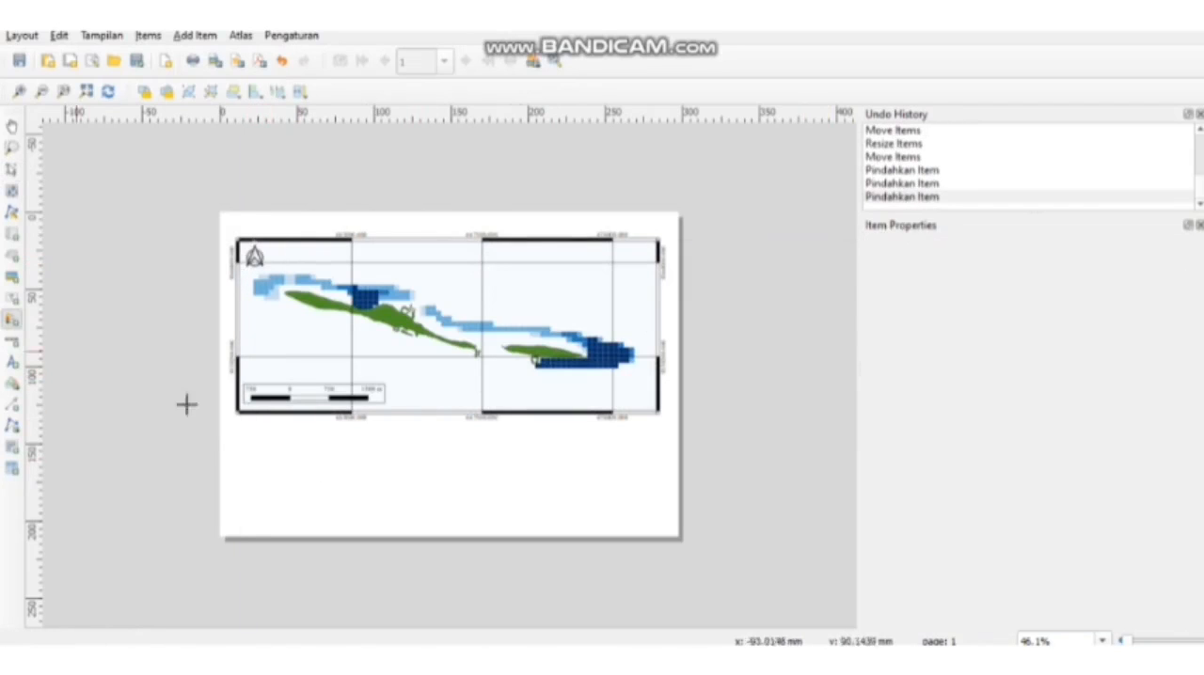
pyautogui.moveTo(240, 432); pyautogui.dragTo(360, 525)
pyautogui.click(1006, 299)
pyautogui.write('Legenda')
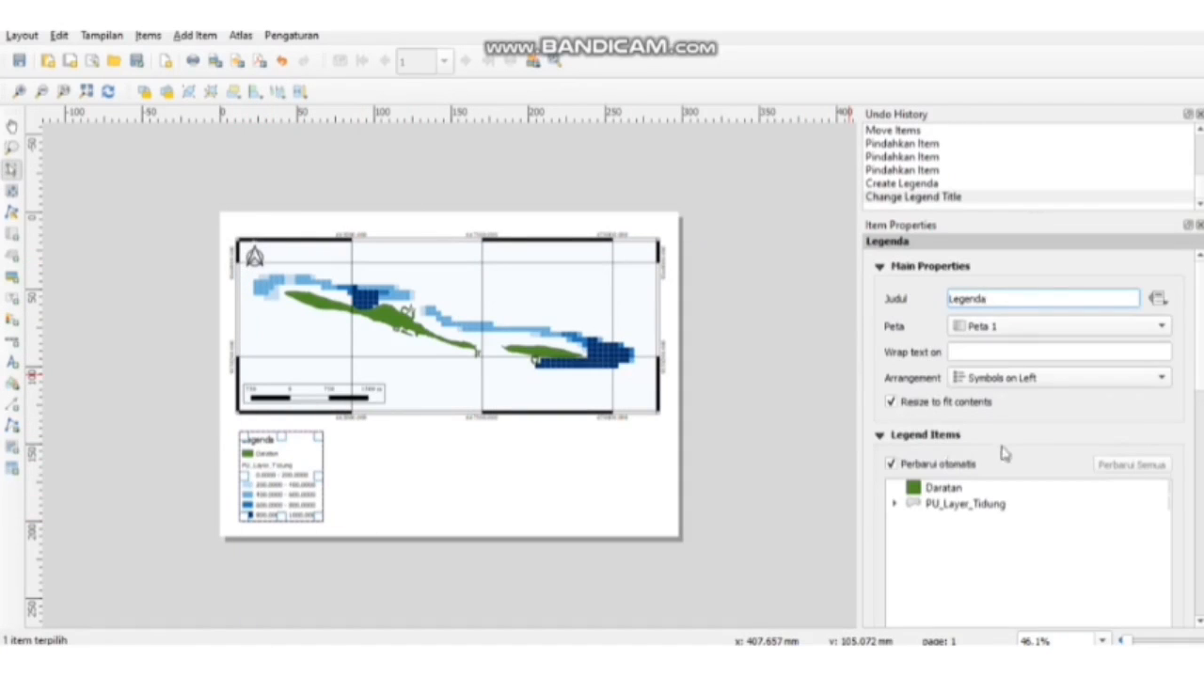
# - Set the legend title's font to Times New Roman, Bold, size 16
pyautogui.moveTo(1199, 370); pyautogui.dragTo(1199, 399)
pyautogui.click(880, 350)
pyautogui.click(880, 371)
pyautogui.click(1037, 318)
pyautogui.click(701, 229)
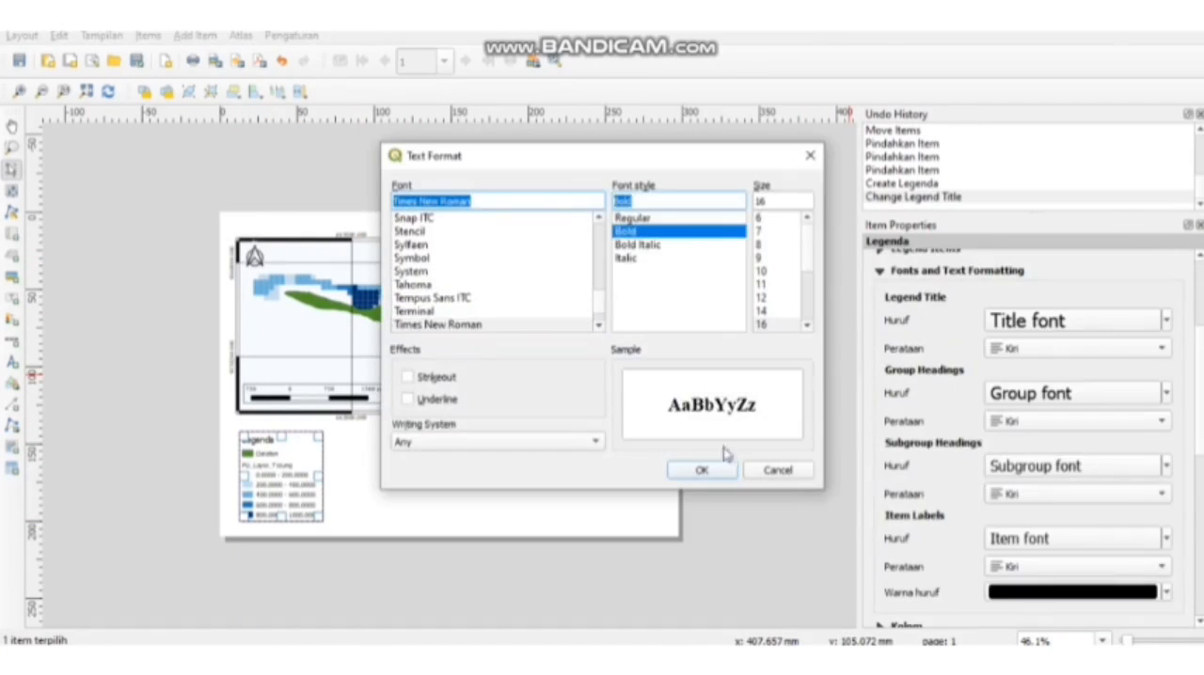
pyautogui.click(716, 471)
# - Set the legend's group, subgroup and item fonts to Times New Roman, with size 16 for groups and 14 for the other two
pyautogui.click(1057, 393)
pyautogui.write('times')
pyautogui.click(762, 324)
pyautogui.click(709, 475)
pyautogui.click(1044, 466)
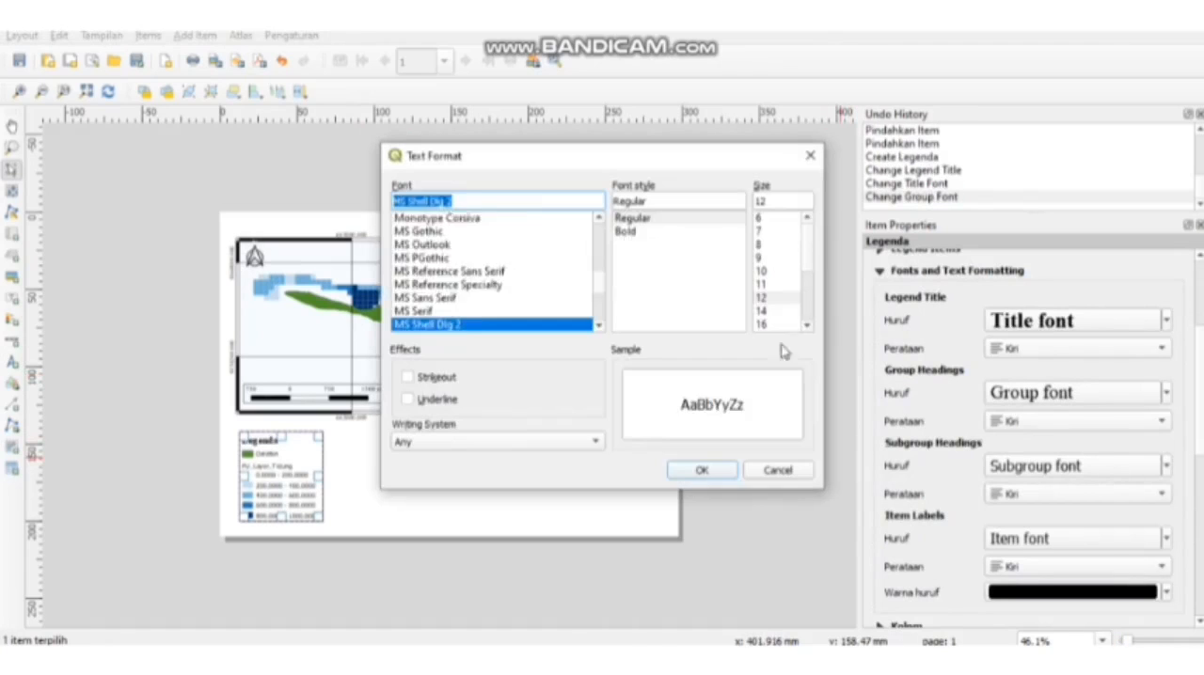
pyautogui.write('times')
pyautogui.click(765, 311)
pyautogui.click(704, 470)
pyautogui.click(1036, 539)
pyautogui.write('times')
pyautogui.click(763, 311)
pyautogui.click(706, 471)
# - Reposition the legend and nudge it slightly upward beneath the map
pyautogui.click(448, 481)
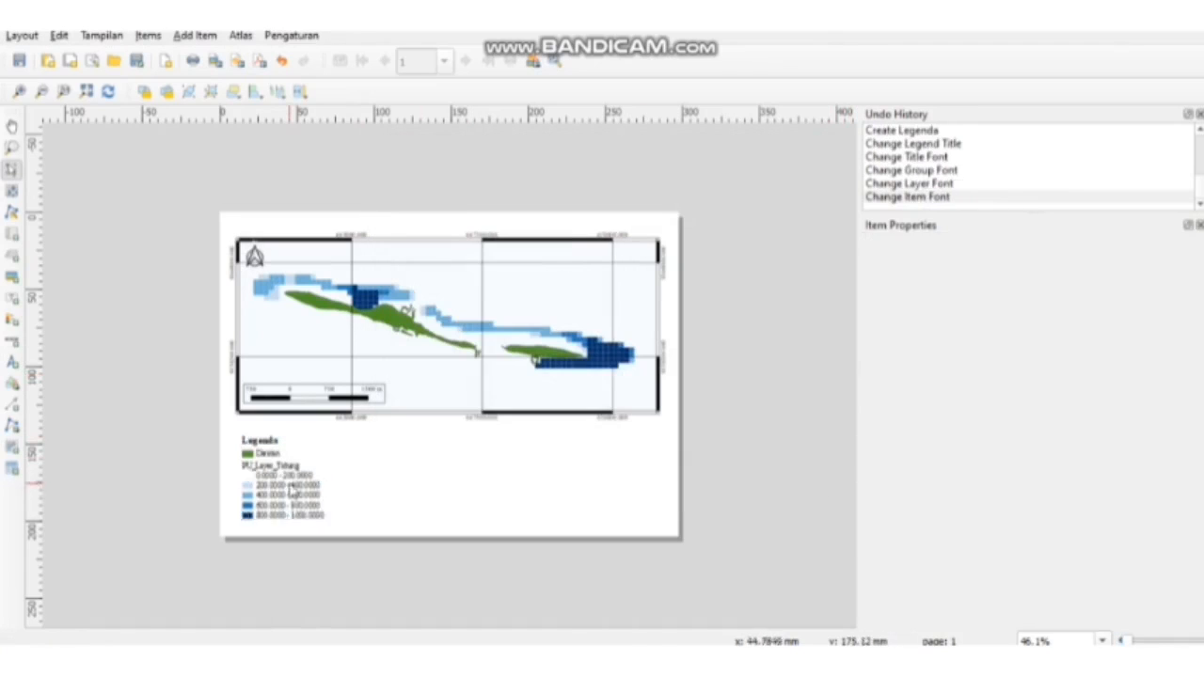
pyautogui.click(291, 491)
pyautogui.click(405, 489)
pyautogui.moveTo(283, 432); pyautogui.dragTo(490, 459)
pyautogui.click(293, 480)
pyautogui.press('Up')
pyautogui.press('Up')
pyautogui.press('Up')
pyautogui.click(420, 484)
# - Add a label beside the legend reading "Peta Hasil Analisis Marxan", "Perairan Pulau Tidung, Kepulauan Seribu", "Provinsi DKI Jakarta" on three lines
pyautogui.click(13, 298)
pyautogui.press('BackSpace')
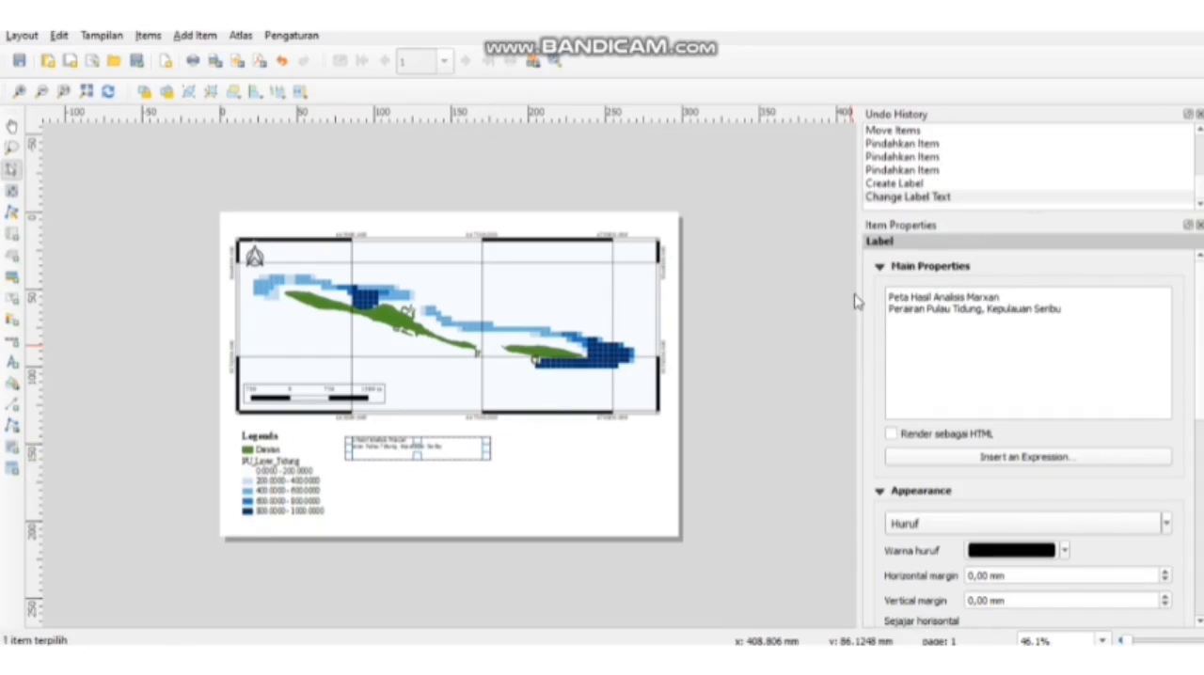
pyautogui.write('Jakarta')
# - Set the title label's font to Times New Roman, Bold, size 16
pyautogui.click(941, 518)
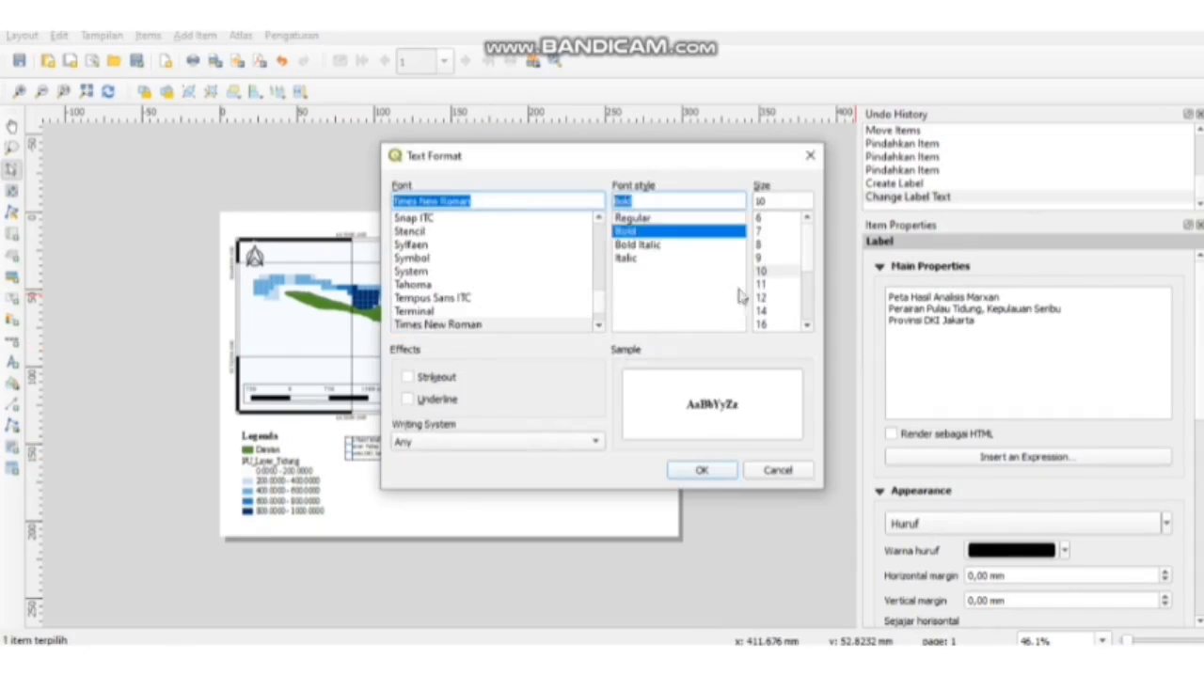
pyautogui.click(696, 468)
pyautogui.click(940, 519)
pyautogui.click(766, 321)
pyautogui.click(725, 479)
# - Center the title label's text horizontally and resize its box to fit all three lines
pyautogui.scroll(-4, 945, 527)
pyautogui.click(931, 477)
pyautogui.moveTo(417, 459); pyautogui.dragTo(417, 471)
pyautogui.moveTo(490, 455); pyautogui.dragTo(459, 448)
# - Shift the legend slightly to the right under the map
pyautogui.click(284, 488)
pyautogui.moveTo(284, 488); pyautogui.dragTo(288, 489)
pyautogui.click(118, 390)
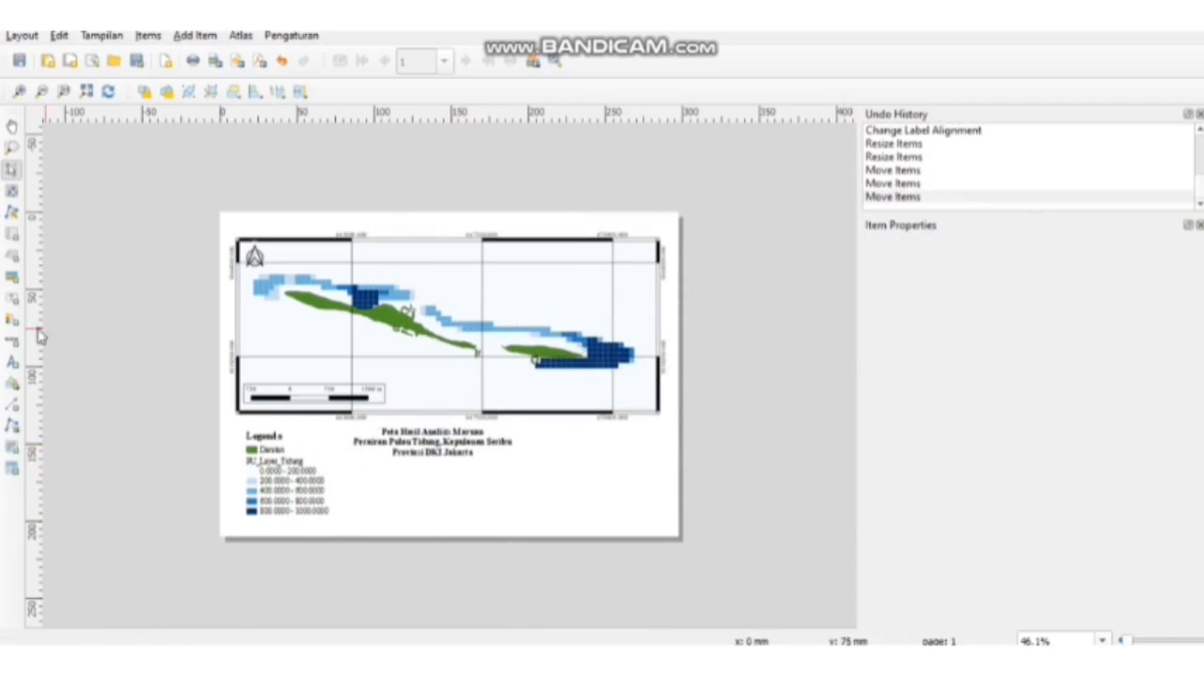
# - Duplicate the title label and place the copy lower on the page, beneath the original
pyautogui.click(461, 447)
pyautogui.hotkey('ctrl', 'c')
pyautogui.hotkey('ctrl', 'v')
pyautogui.moveTo(486, 463); pyautogui.dragTo(439, 505)
# - Replace the copied label's text with "Cartographer :" and, on a second line, the cartographer's full name and student number
pyautogui.click(992, 329)
pyautogui.hotkey('ctrl', 'a')
pyautogui.write('Cartographer :')
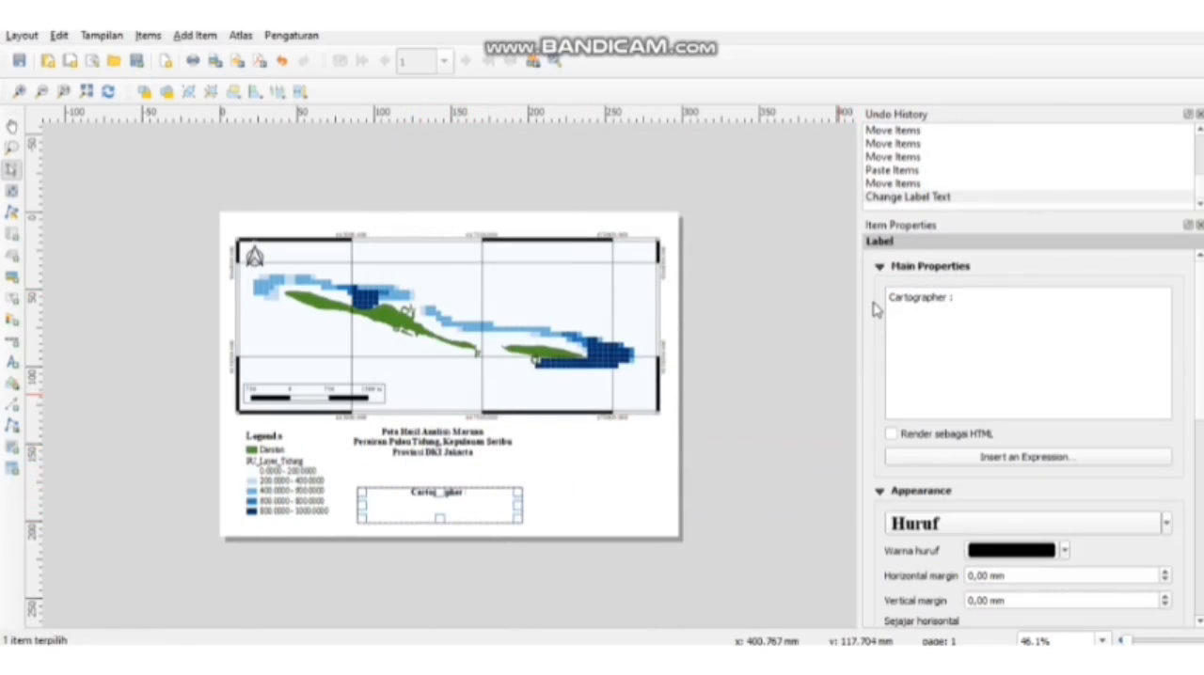
pyautogui.press('Return')
# - Reduce the cartographer label's font size and center the label below the map title
pyautogui.click(1044, 526)
pyautogui.click(696, 467)
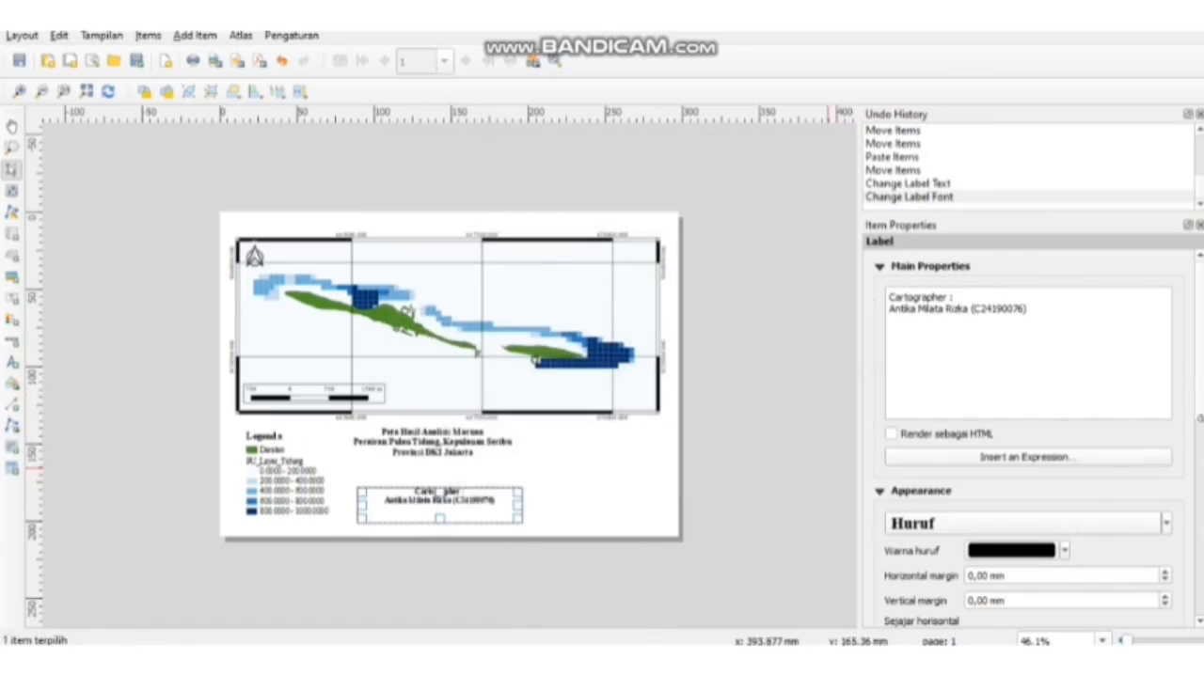
pyautogui.moveTo(457, 494); pyautogui.dragTo(440, 505)
pyautogui.moveTo(444, 504); pyautogui.dragTo(446, 499)
# - Add a picture between the title and cartographer labels using Logo-IPB-University-Vertical-1.png
pyautogui.click(13, 279)
pyautogui.moveTo(385, 463); pyautogui.dragTo(470, 489)
pyautogui.click(1126, 317)
pyautogui.moveTo(577, 147); pyautogui.dragTo(584, 273)
pyautogui.click(309, 247)
pyautogui.click(457, 425)
# - Set the logo's placement to top center (Tengah atas) and nudge it down below the title
pyautogui.click(1027, 402)
pyautogui.click(979, 420)
pyautogui.click(409, 500)
pyautogui.press('Down')
pyautogui.press('Down')
pyautogui.press('Down')
pyautogui.click(398, 486)
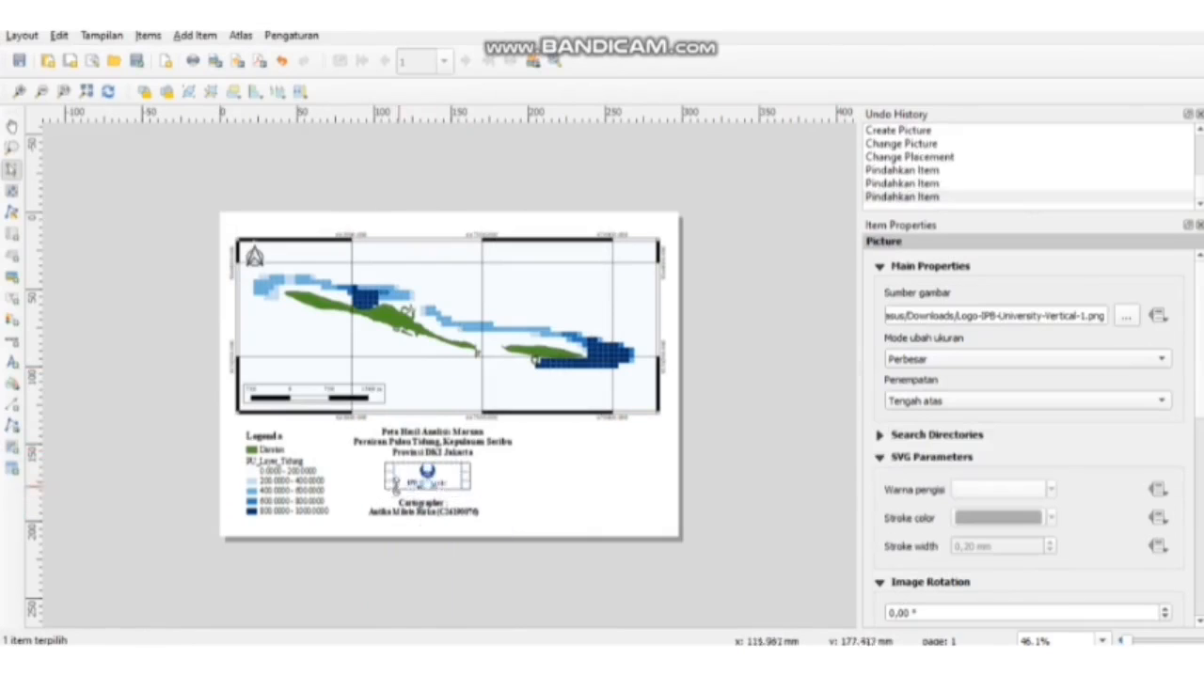
# - Resize the logo's box and nudge it into line between the title and cartographer labels
pyautogui.moveTo(385, 489); pyautogui.dragTo(379, 499)
pyautogui.moveTo(470, 499); pyautogui.dragTo(426, 520)
pyautogui.press('Up')
pyautogui.click(523, 489)
# - Adjust the framed box enclosing the legend, title block and inset map below the main map
pyautogui.scroll(1, 425, 517)
pyautogui.click(439, 414)
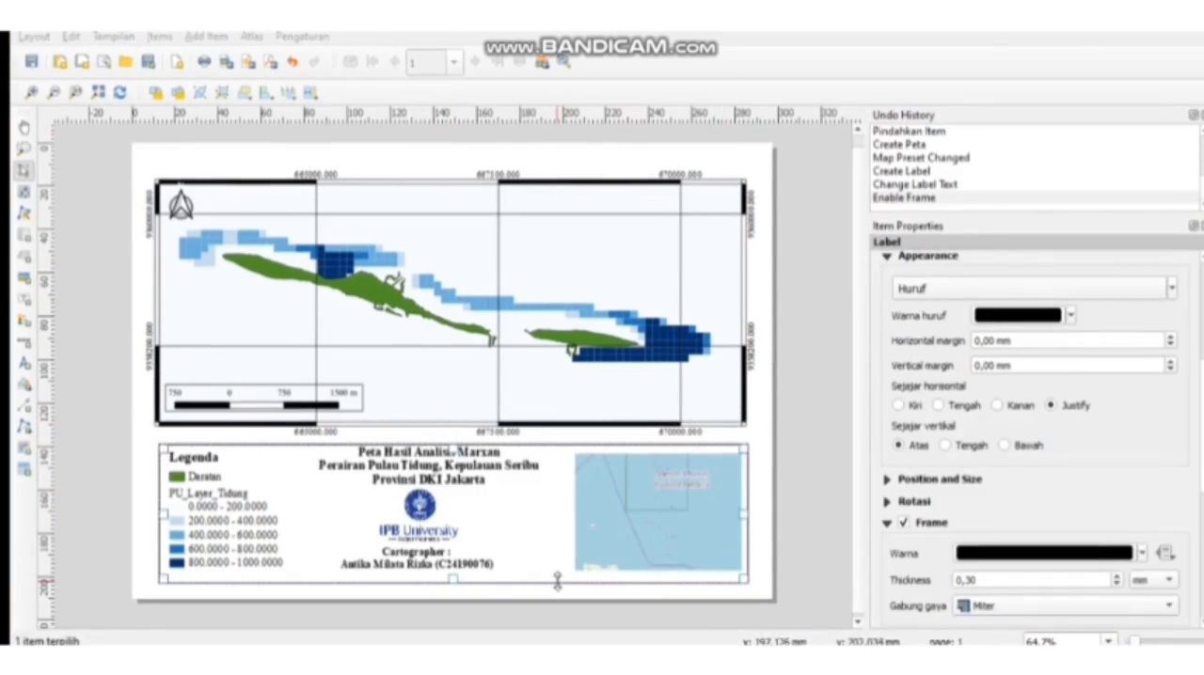
pyautogui.moveTo(557, 582); pyautogui.dragTo(557, 585)
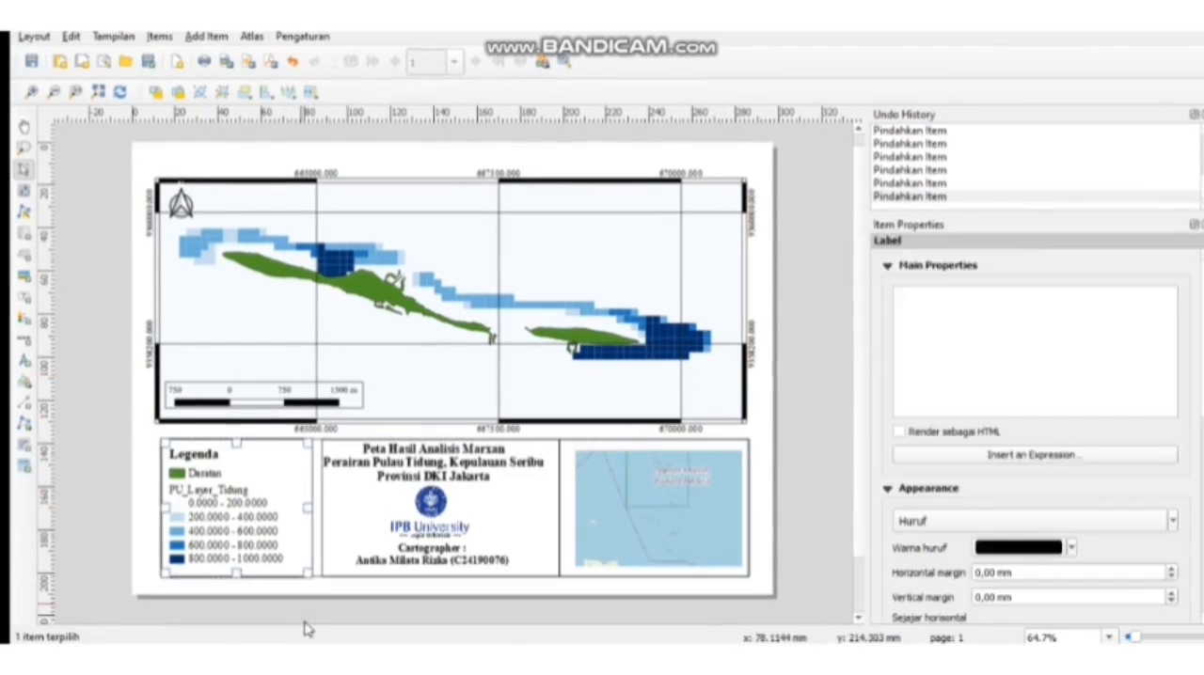
pyautogui.click(308, 629)
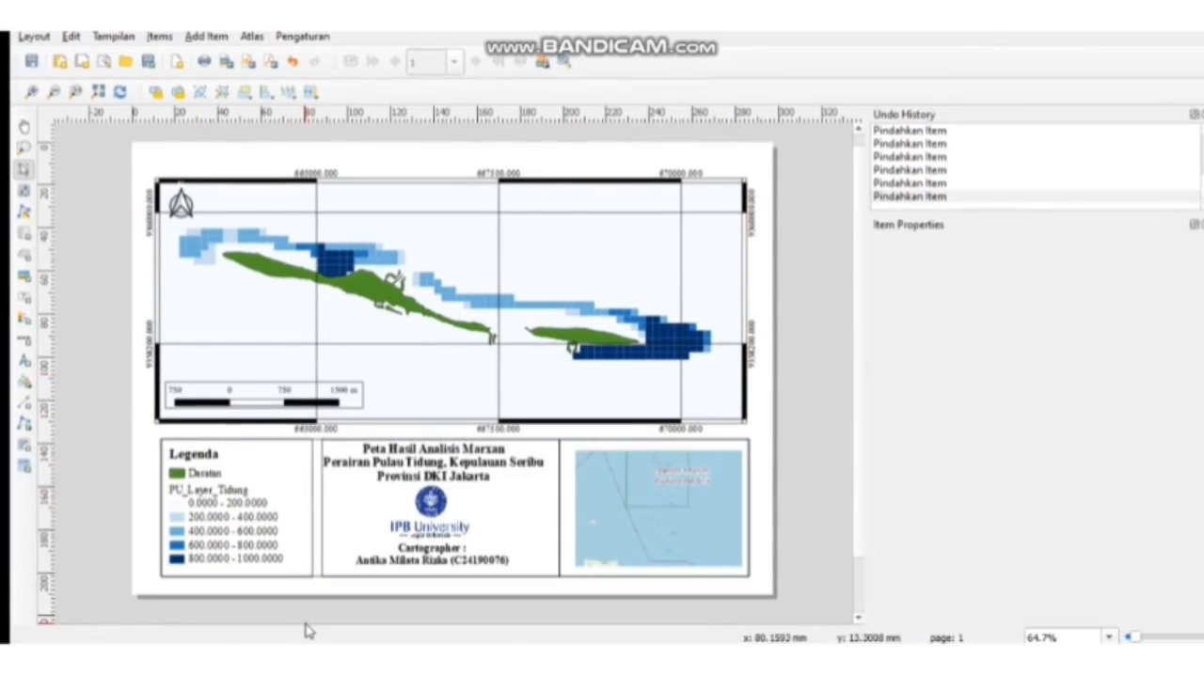
# - Nudge the frame around the title block left toward the legend's frame
pyautogui.click(456, 483)
pyautogui.press('Right')
pyautogui.press('Left')
pyautogui.press('Left')
pyautogui.click(475, 621)
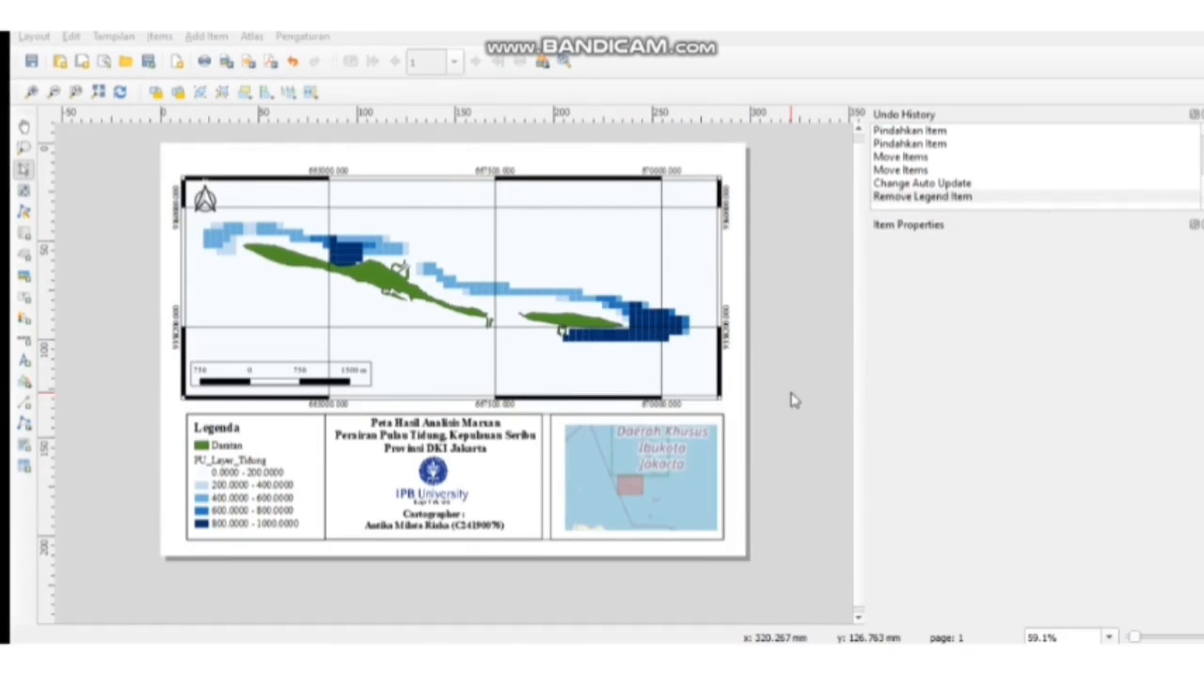
# - Export the layout as a PNG image named "Peta Hasil Analisis Marxan" in the LATIHAN QGIS KSHP folder
pyautogui.click(34, 35)
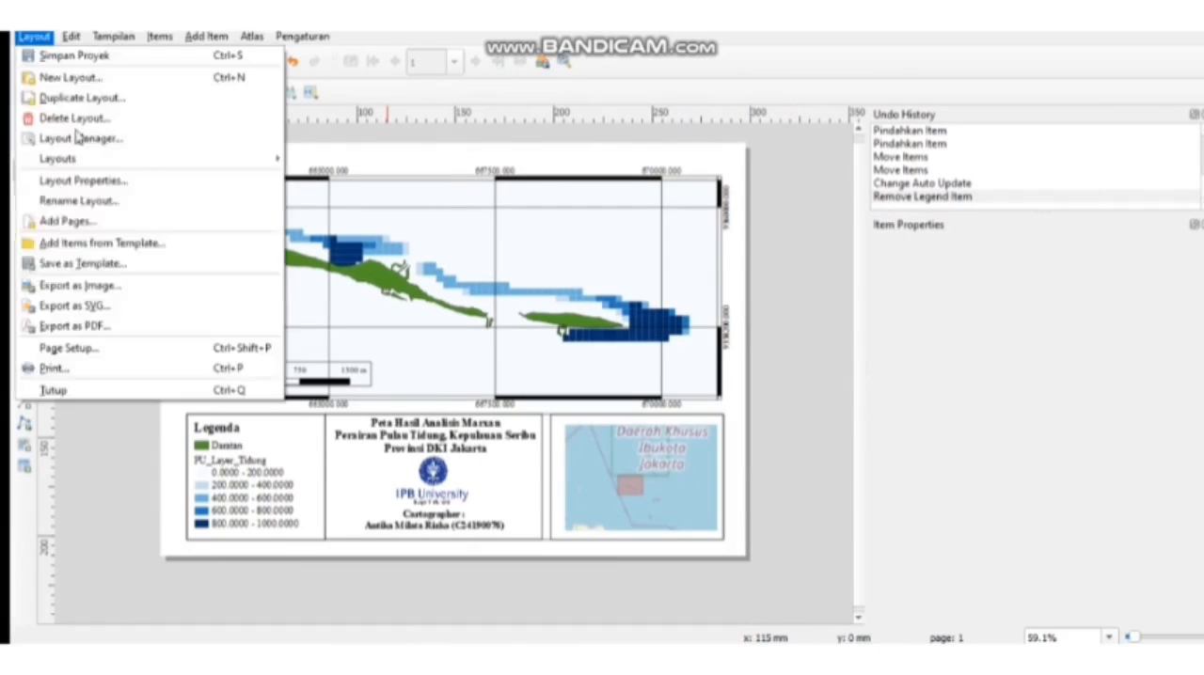
pyautogui.click(81, 285)
pyautogui.click(937, 357)
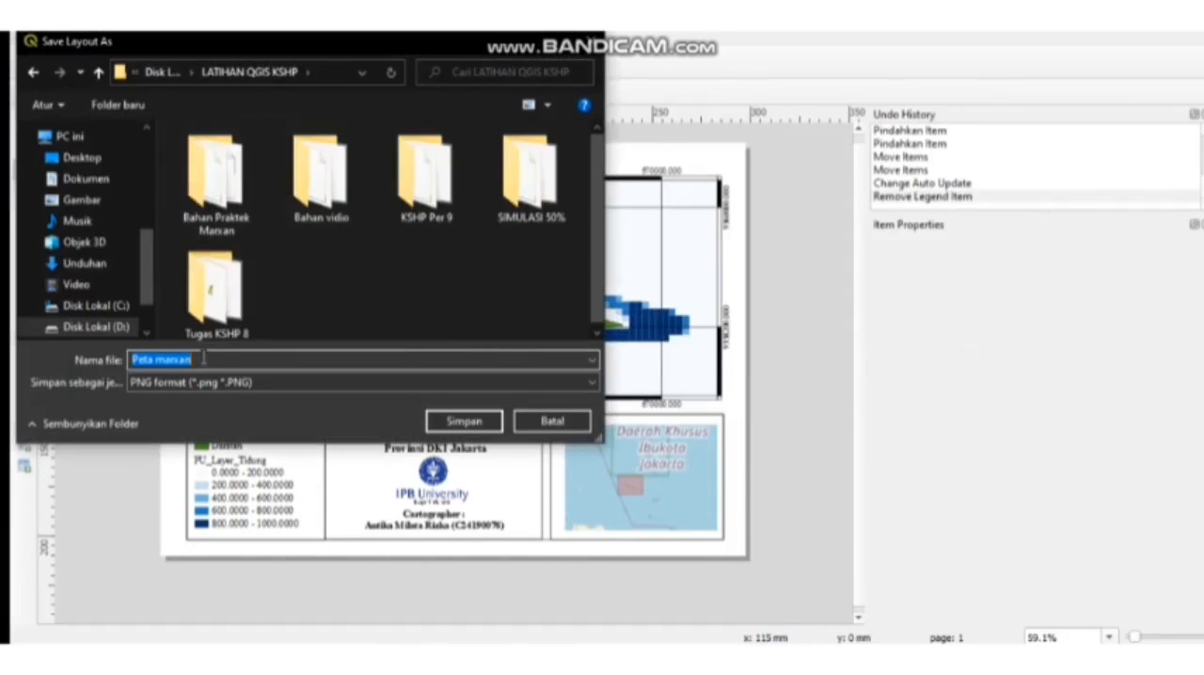
pyautogui.write('p')
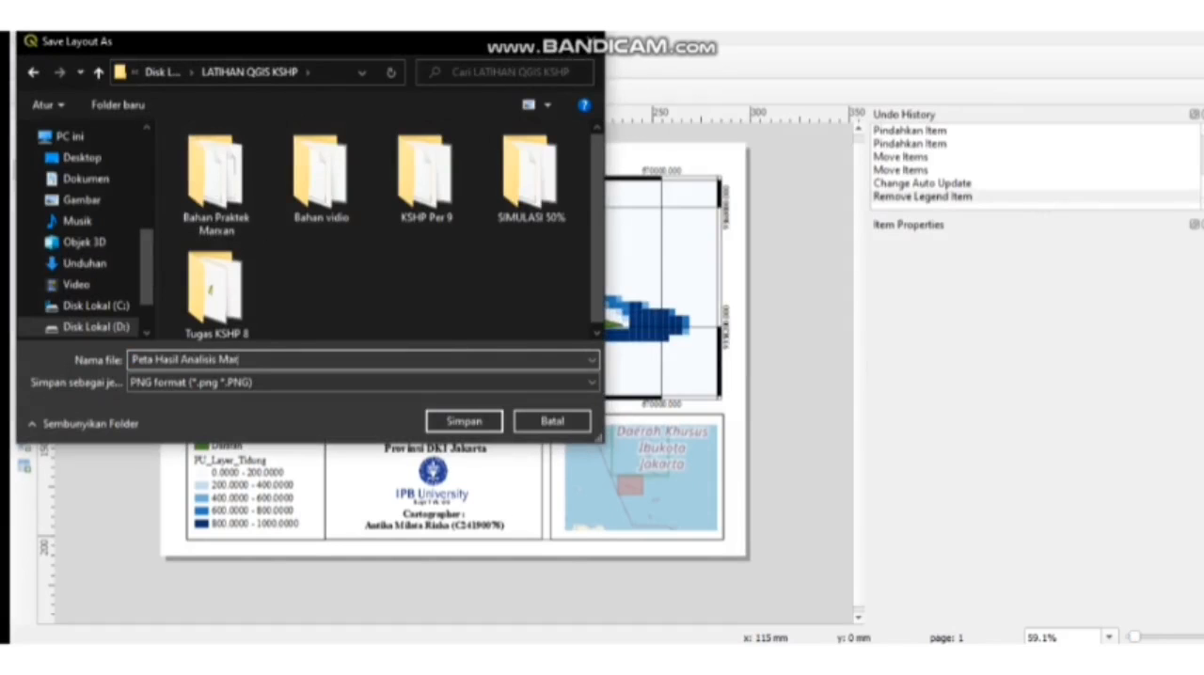
pyautogui.write('eta Hasil Analisis Mar')
pyautogui.press('Return')
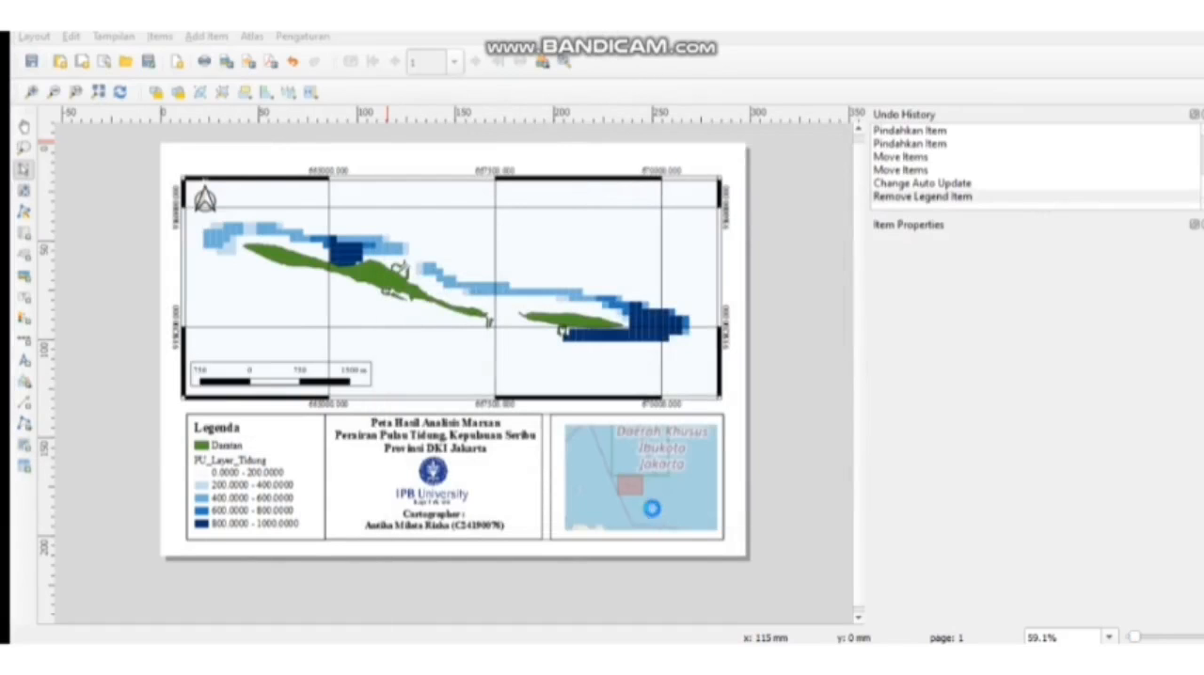